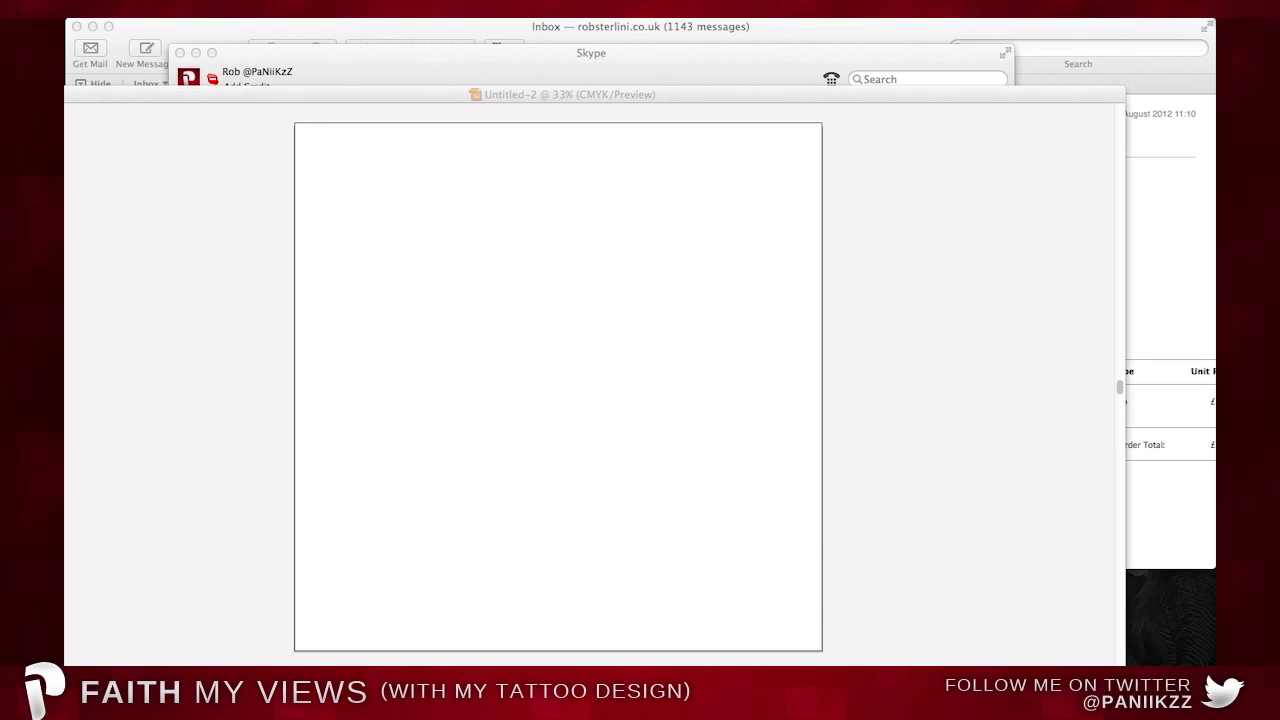
Tweet "I'm live right now! Drop in and say hi, ask any questions and we'll see what we can do!" with the copied stream link.
{"action": "left_click", "coordinate": [685, 589]}
{"action": "type", "text": "I'm live right now! Drop in and say hi, ask any questions and we'll see what we can do!"}
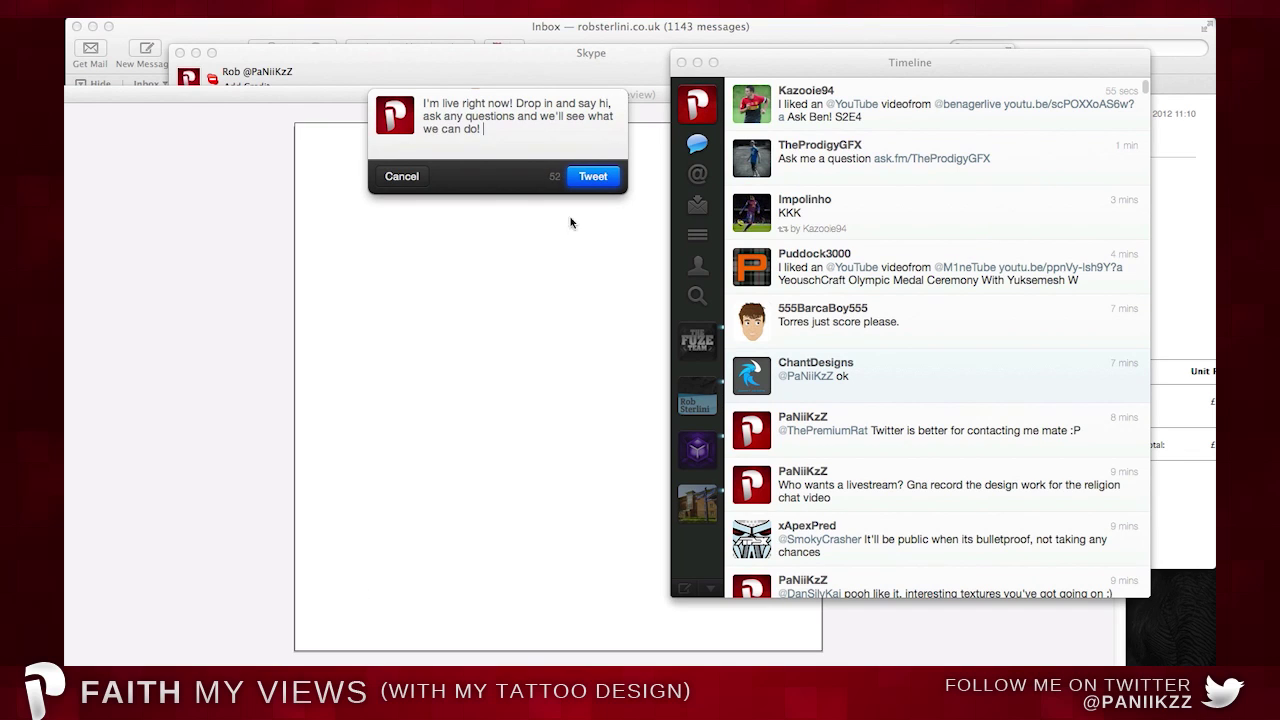
{"action": "key", "text": "super+v"}
{"action": "key", "text": "super+Return"}
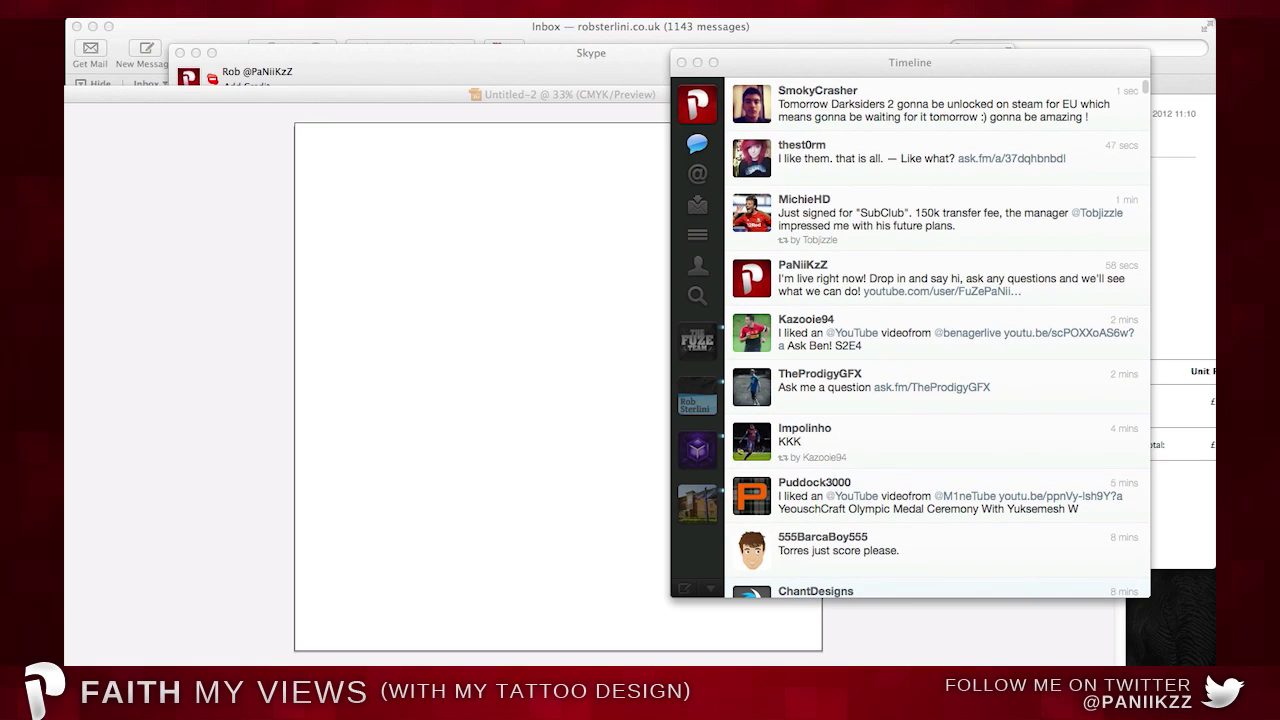
Close the Skype window and check the mentions in the Twitter client.
{"action": "left_click", "coordinate": [740, 628]}
{"action": "left_click", "coordinate": [744, 668]}
{"action": "key", "text": "super+w"}
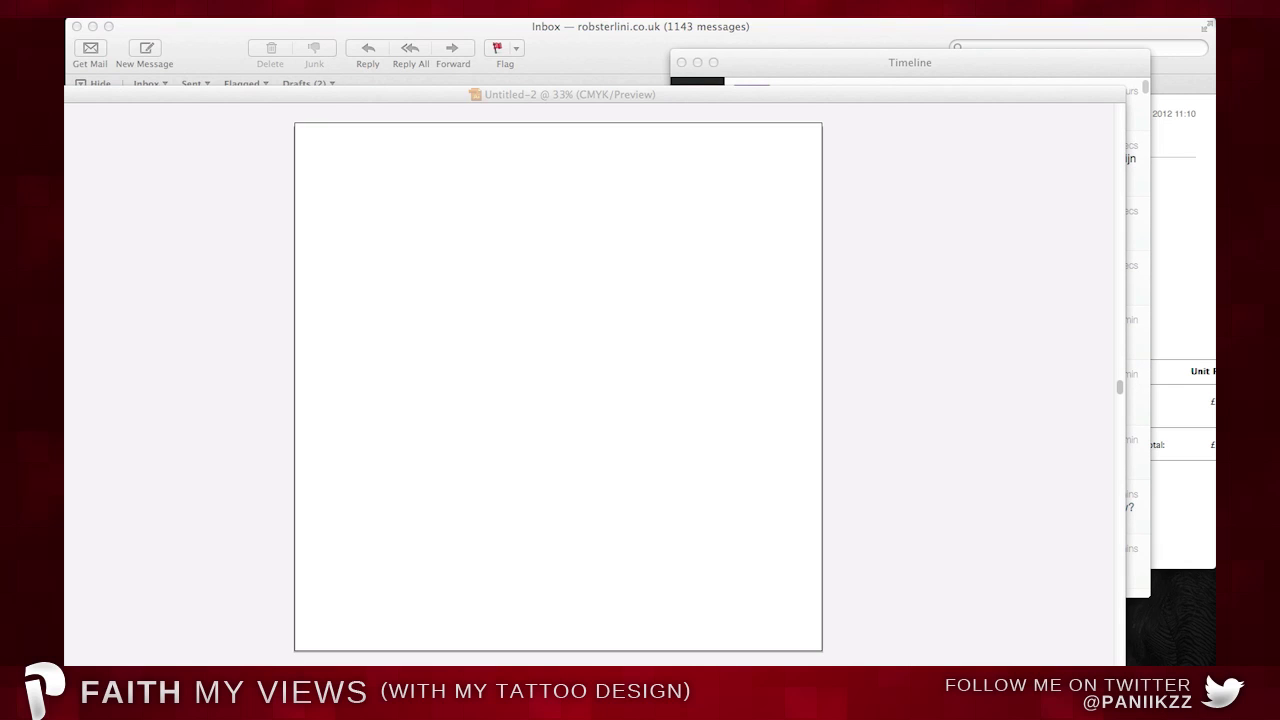
{"action": "left_click", "coordinate": [738, 64]}
{"action": "left_click", "coordinate": [697, 174]}
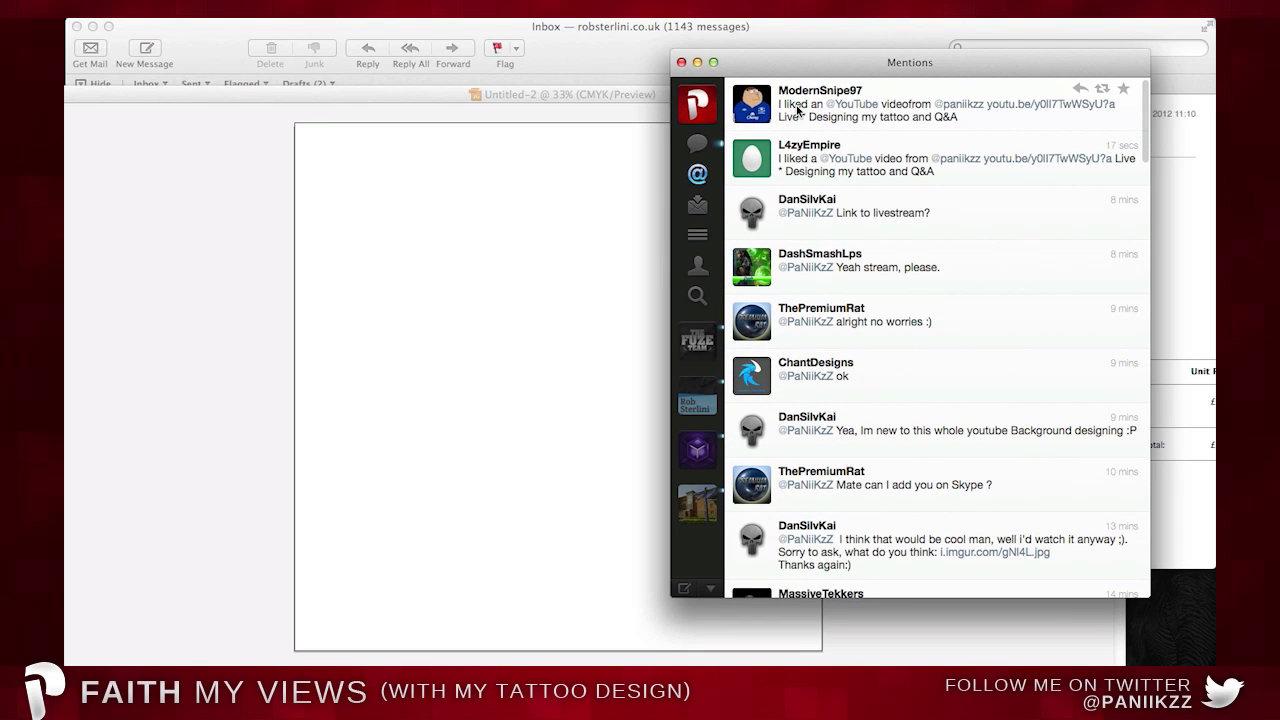
{"action": "left_click", "coordinate": [1230, 120]}
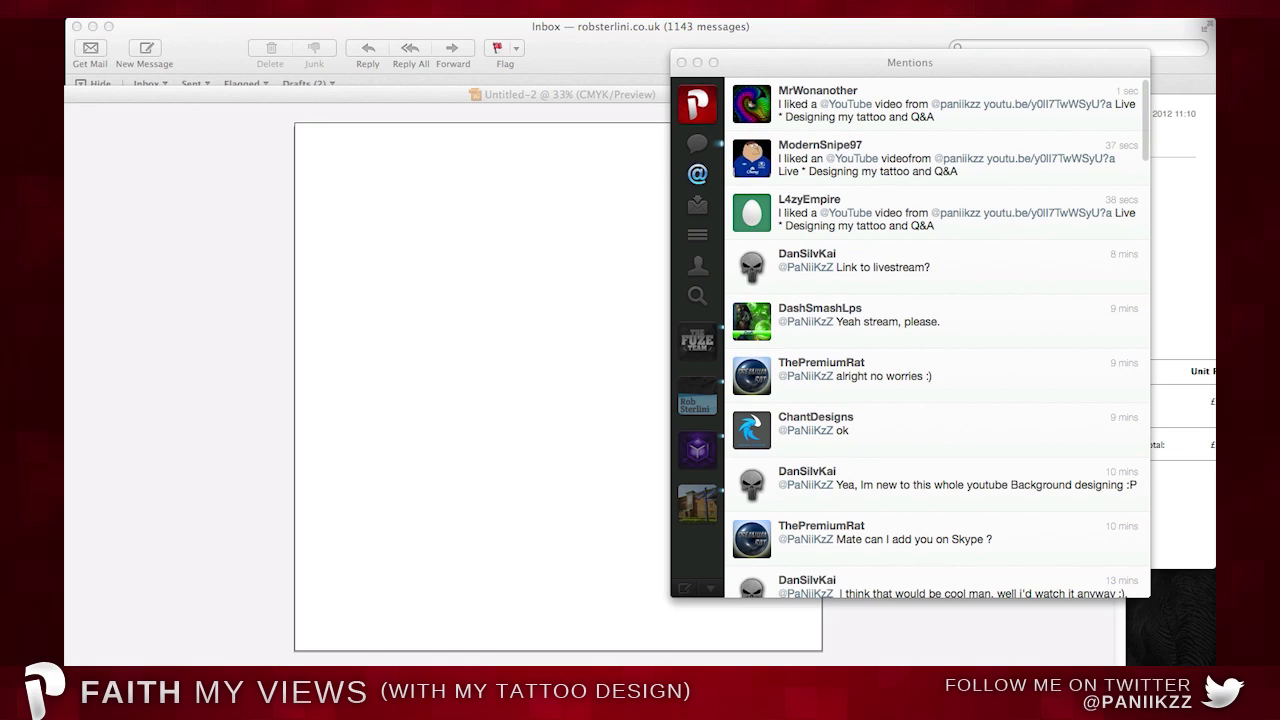
Place the crucifix necklace photo in the Illustrator document, scale it down and position it over the artboard's right edge.
{"action": "left_click_drag", "start_coordinate": [900, 660], "coordinate": [523, 249]}
{"action": "left_click_drag", "start_coordinate": [711, 337], "coordinate": [611, 246]}
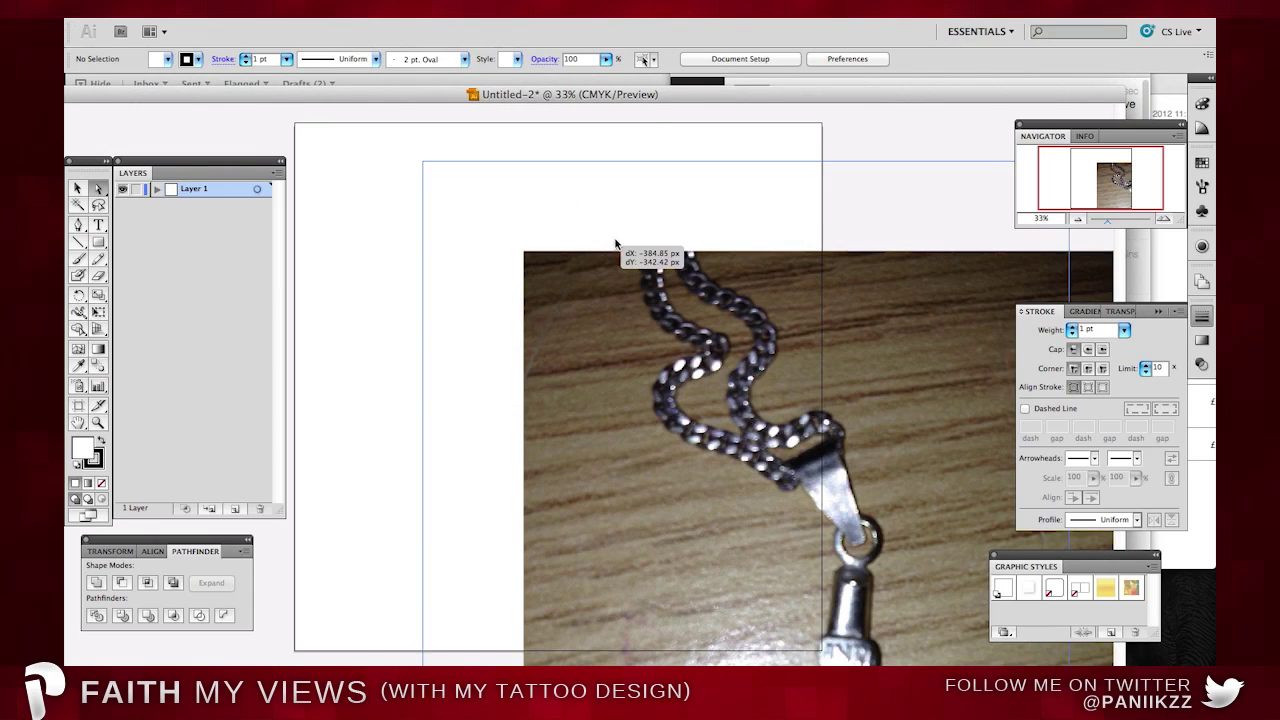
{"action": "left_click", "coordinate": [78, 190]}
{"action": "left_click_drag", "start_coordinate": [423, 162], "coordinate": [709, 546]}
{"action": "left_click_drag", "start_coordinate": [850, 600], "coordinate": [561, 193]}
{"action": "left_click_drag", "start_coordinate": [778, 139], "coordinate": [628, 340]}
{"action": "left_click_drag", "start_coordinate": [562, 398], "coordinate": [907, 241]}
{"action": "left_click", "coordinate": [930, 550]}
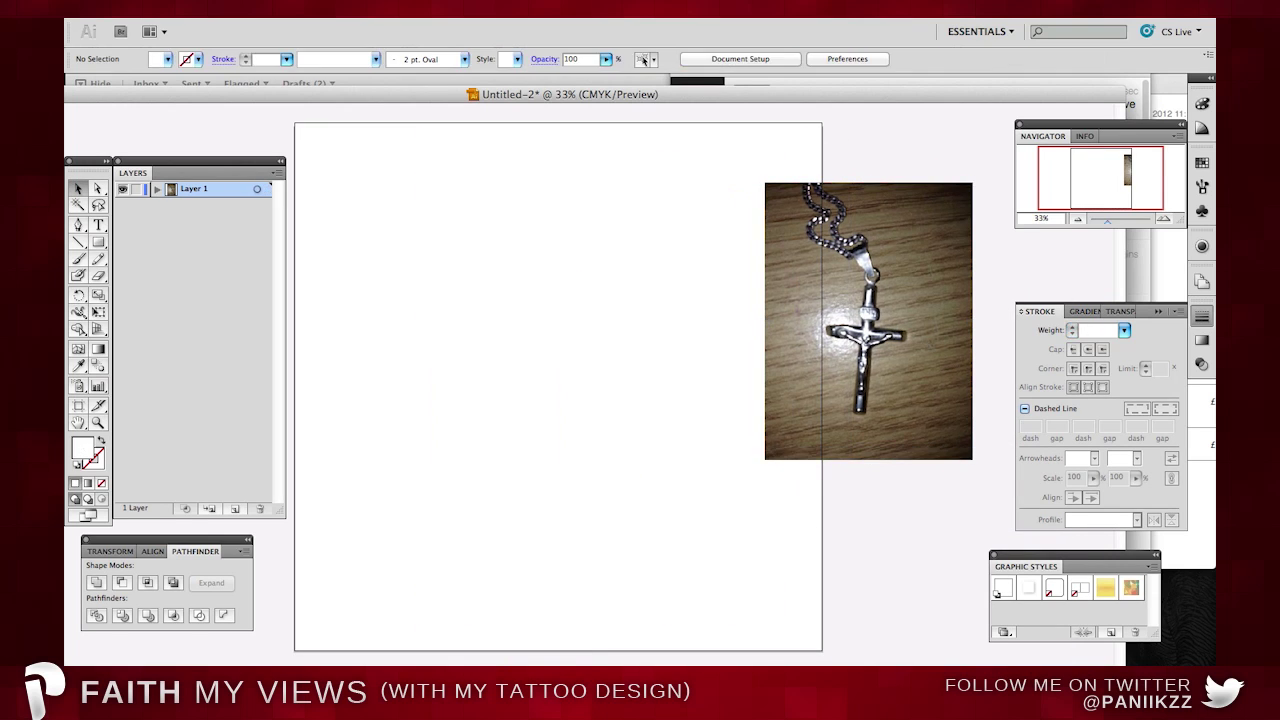
Check the Twitter timeline and mentions for new replies to the live stream.
{"action": "key", "text": "super+Tab"}
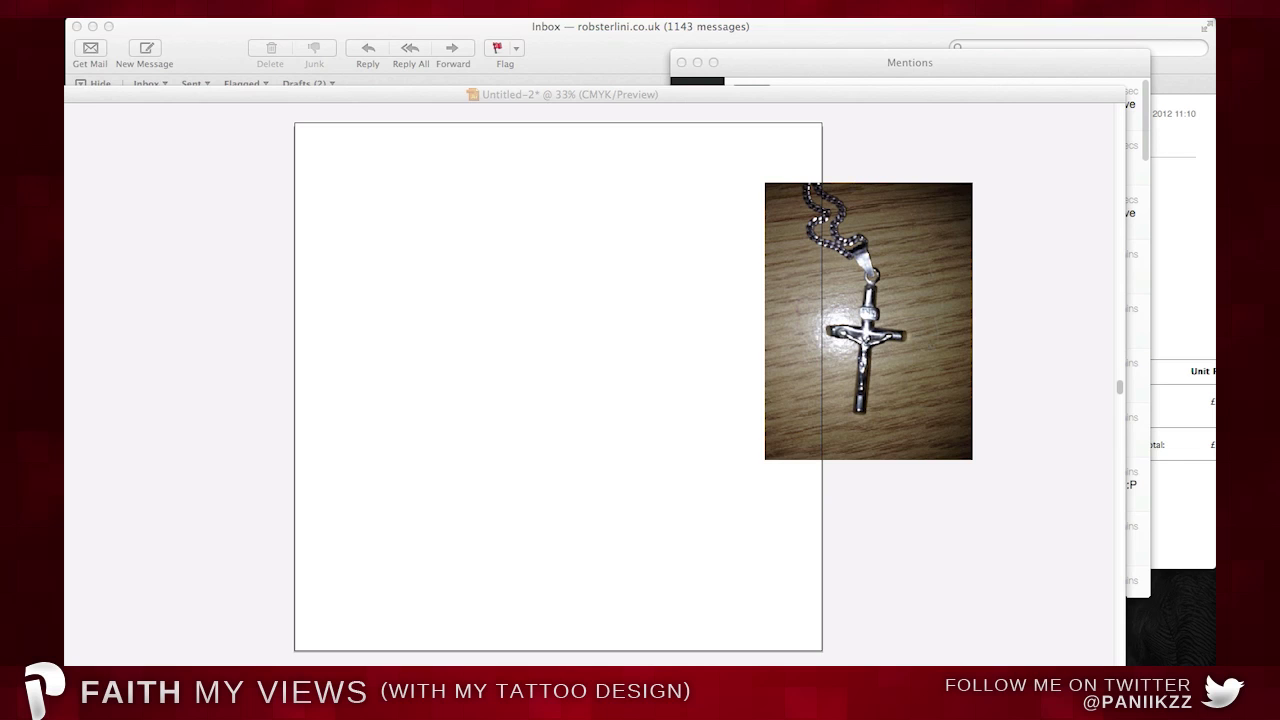
{"action": "left_click", "coordinate": [644, 205]}
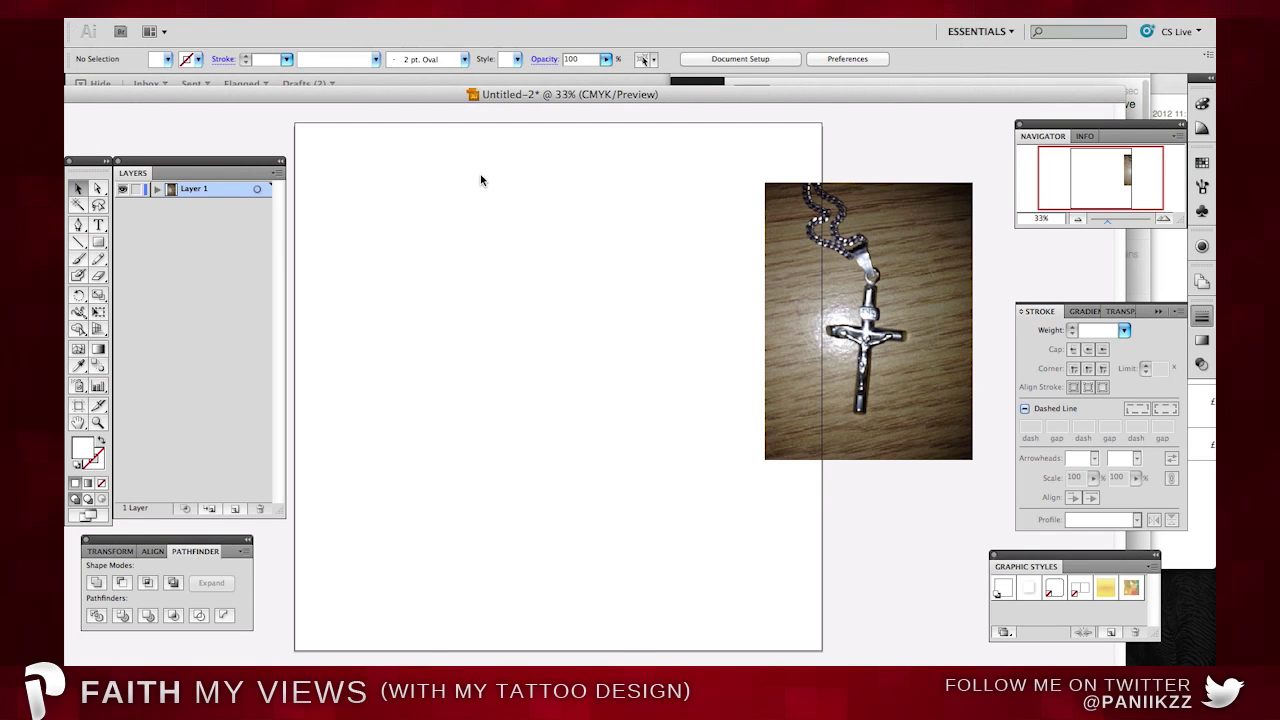
{"action": "key", "text": "super+Tab"}
{"action": "left_click", "coordinate": [697, 138]}
{"action": "left_click", "coordinate": [565, 203]}
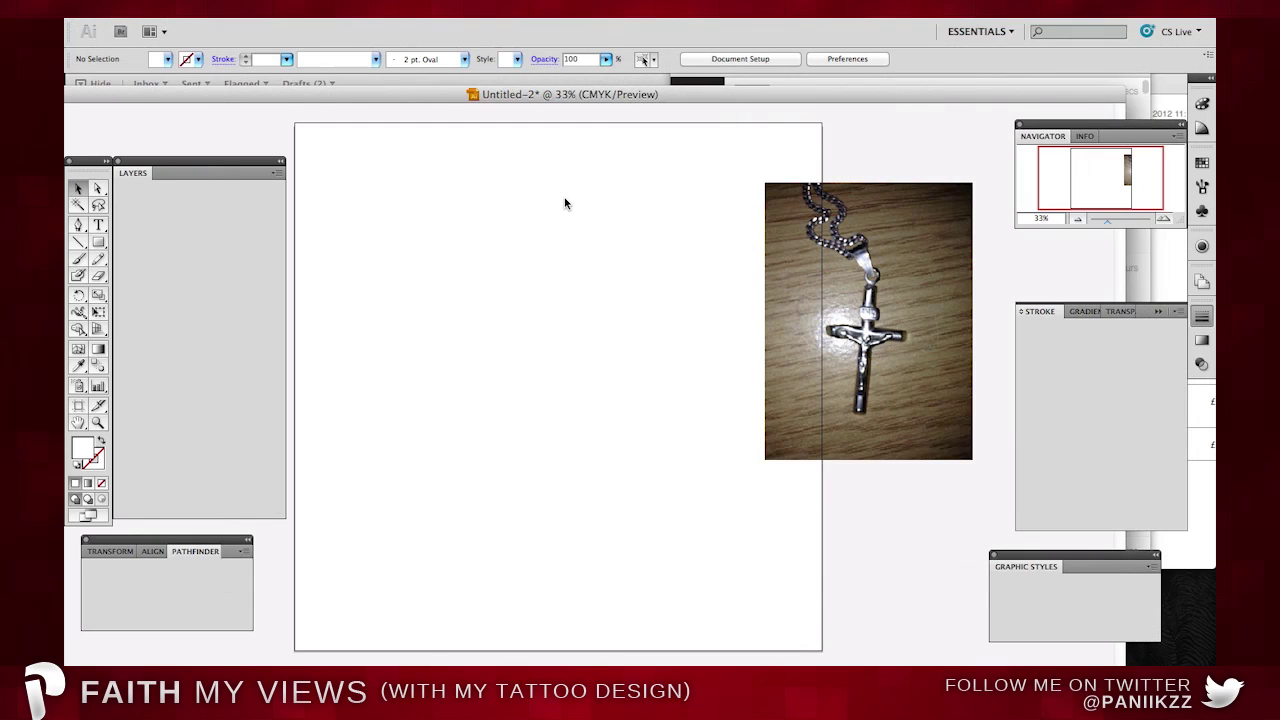
{"action": "scroll", "coordinate": [504, 211], "scroll_direction": "left", "scroll_amount": 1}
{"action": "key", "text": "super+Tab"}
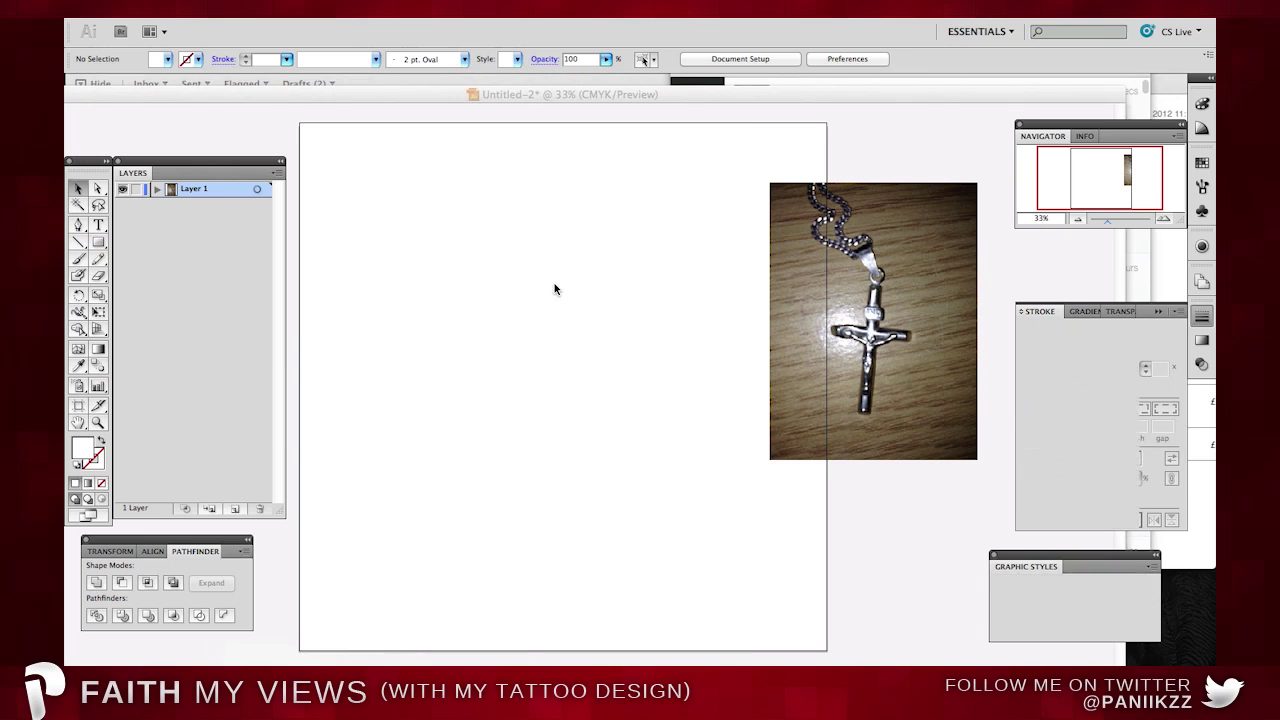
{"action": "left_click_drag", "start_coordinate": [537, 151], "coordinate": [676, 57]}
{"action": "key", "text": "super+Tab"}
{"action": "left_click", "coordinate": [697, 174]}
Search the web in Chrome for "ave maria prayer italian" and open the Sonitus Sanctus: Italian Prayers result.
{"action": "left_click", "coordinate": [597, 82]}
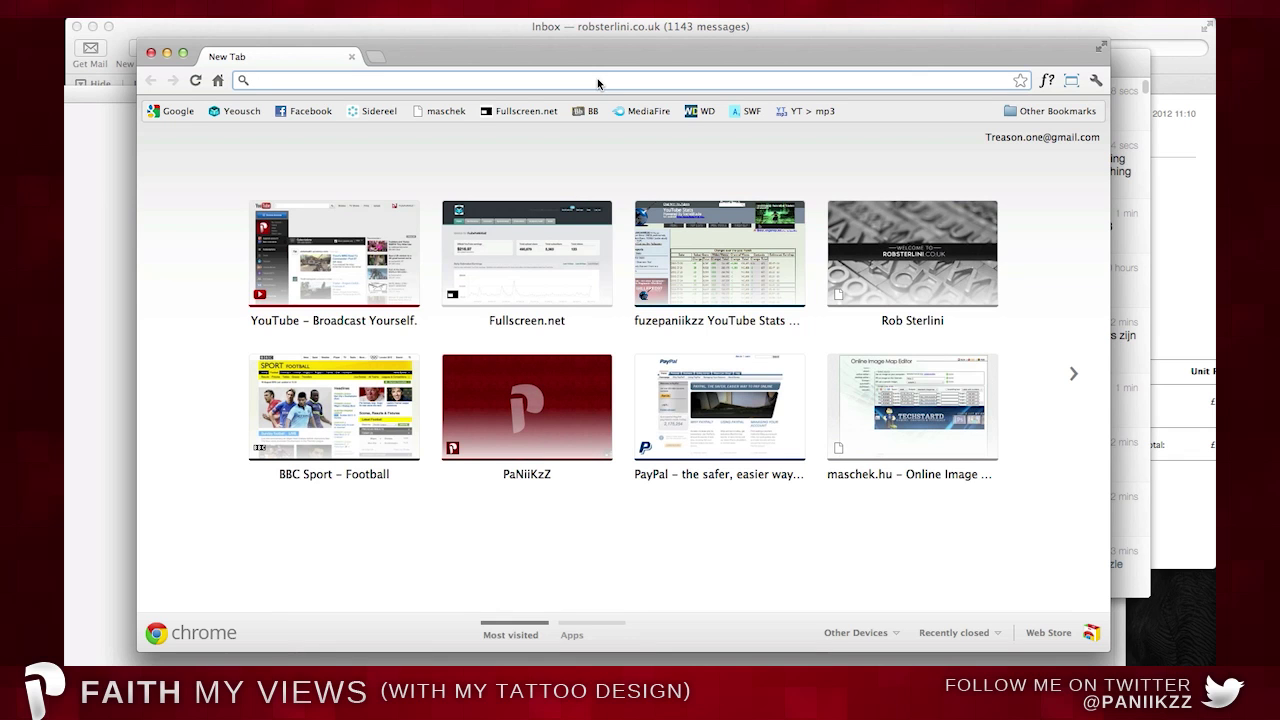
{"action": "type", "text": "ave maria prayer itali"}
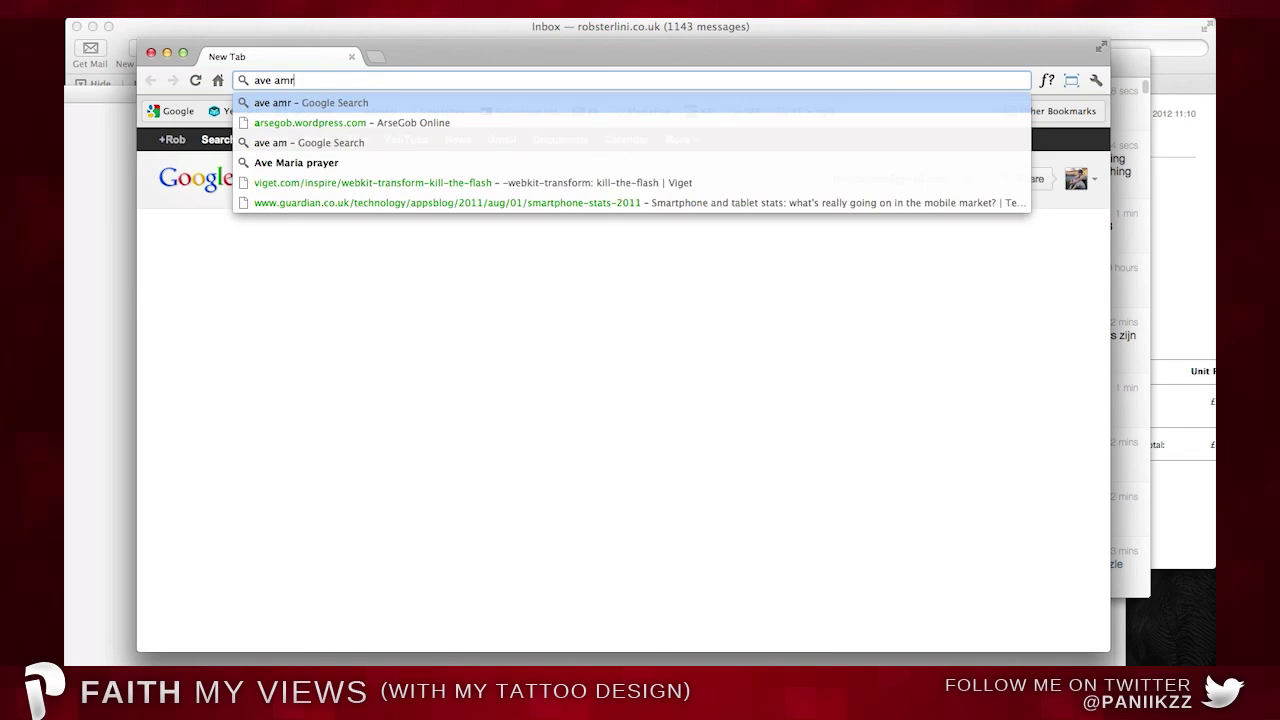
{"action": "key", "text": "Return"}
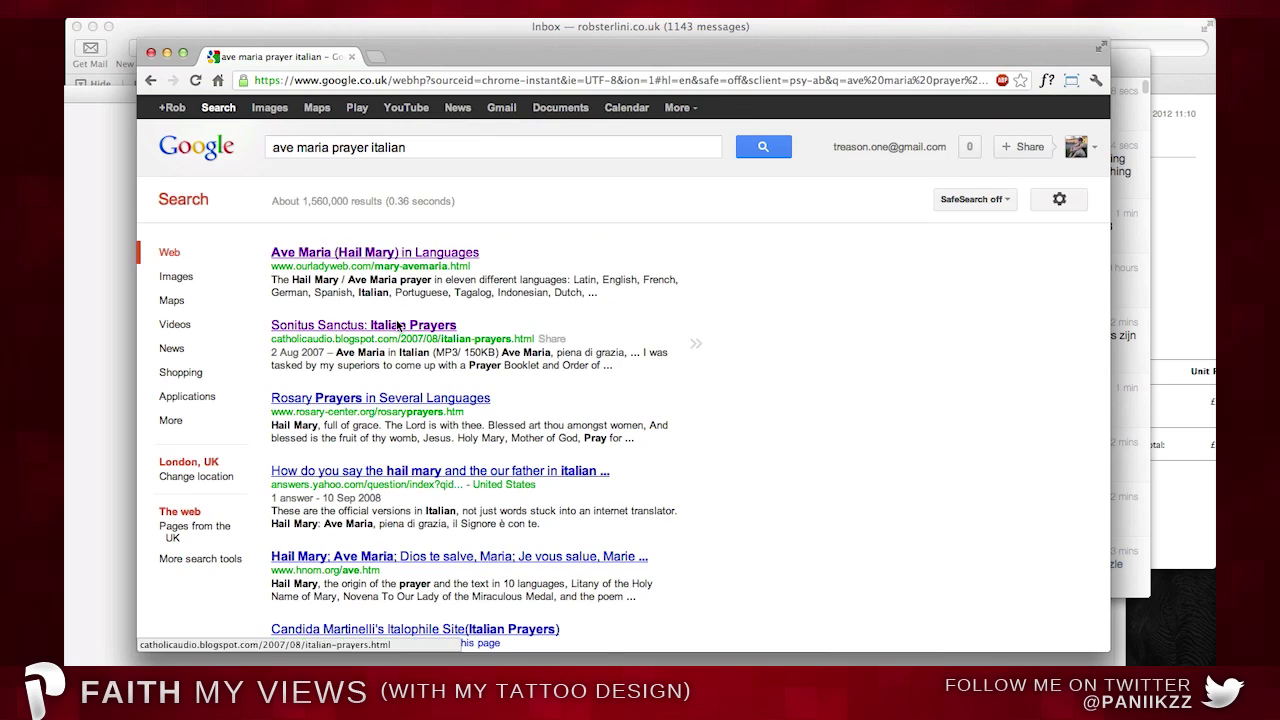
{"action": "left_click", "coordinate": [250, 323]}
Check the latest Twitter mentions and return to the Illustrator document.
{"action": "left_click", "coordinate": [1130, 330]}
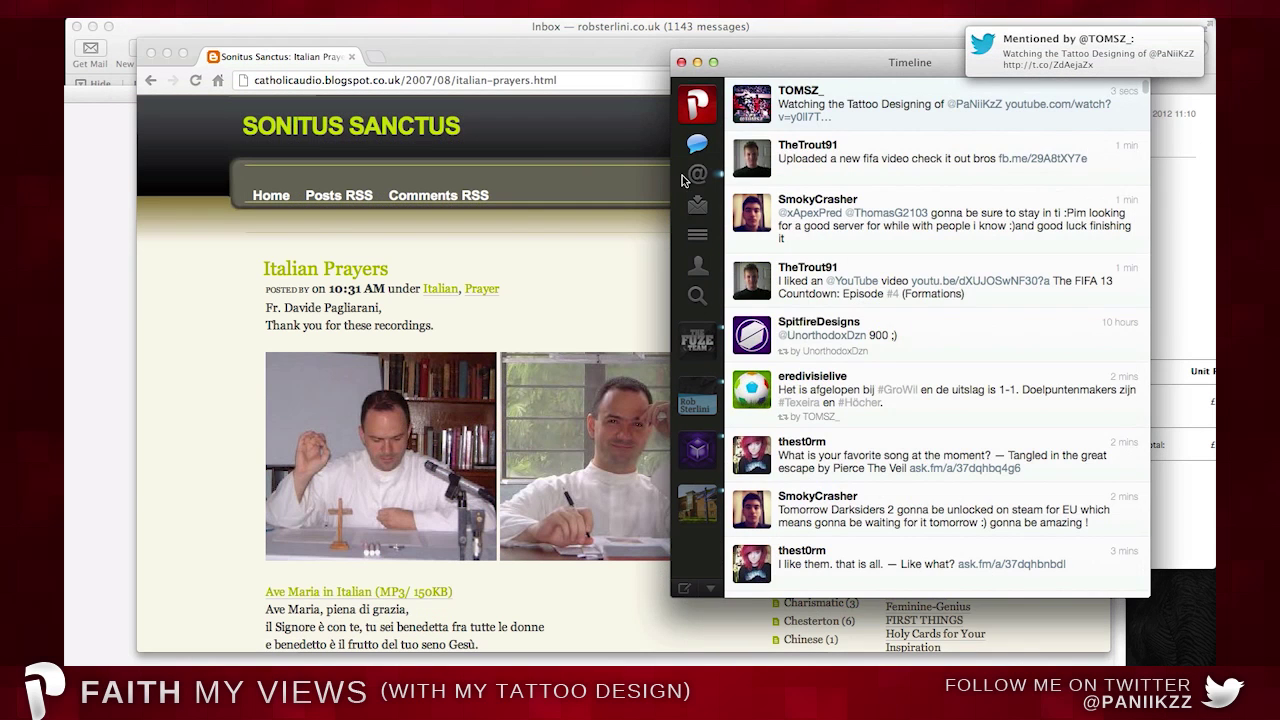
{"action": "left_click", "coordinate": [690, 177]}
{"action": "left_click", "coordinate": [104, 288]}
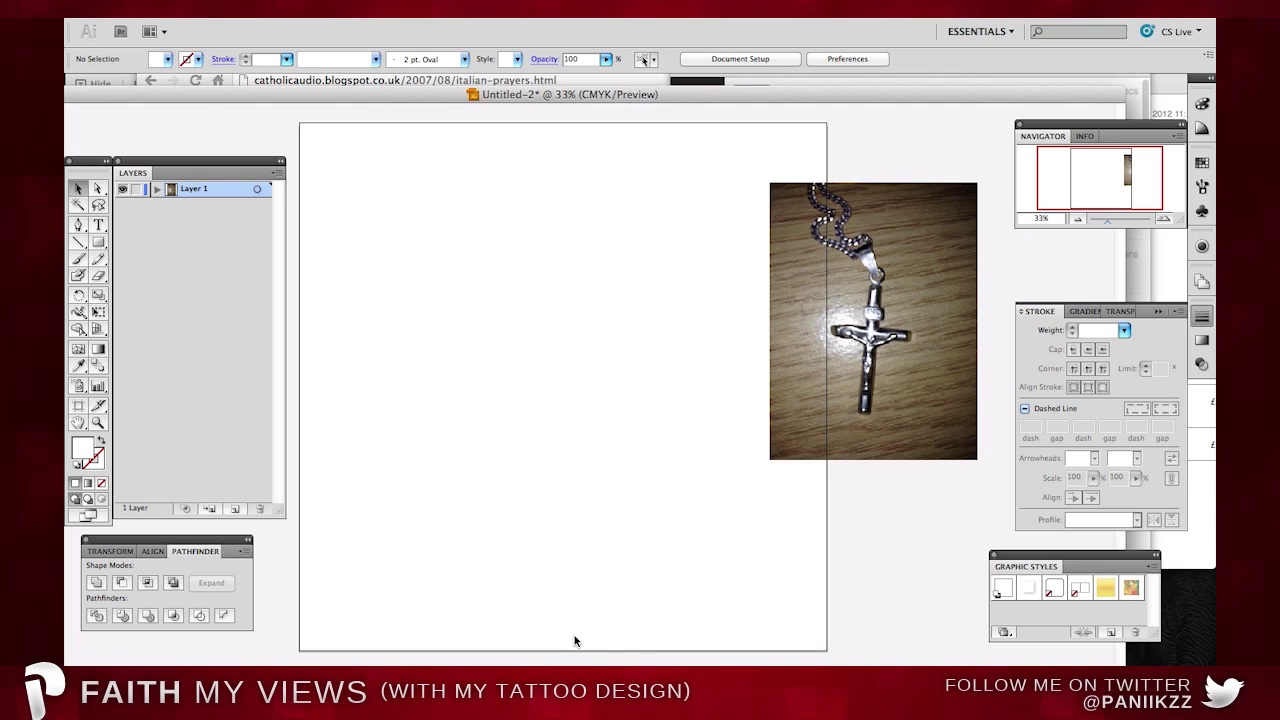
Enlarge the crucifix photo slightly and reposition it over the artboard's right edge.
{"action": "scroll", "coordinate": [553, 448], "scroll_direction": "down", "scroll_amount": 3}
{"action": "scroll", "coordinate": [553, 448], "scroll_direction": "up", "scroll_amount": 2}
{"action": "scroll", "coordinate": [553, 448], "scroll_direction": "up", "scroll_amount": 1}
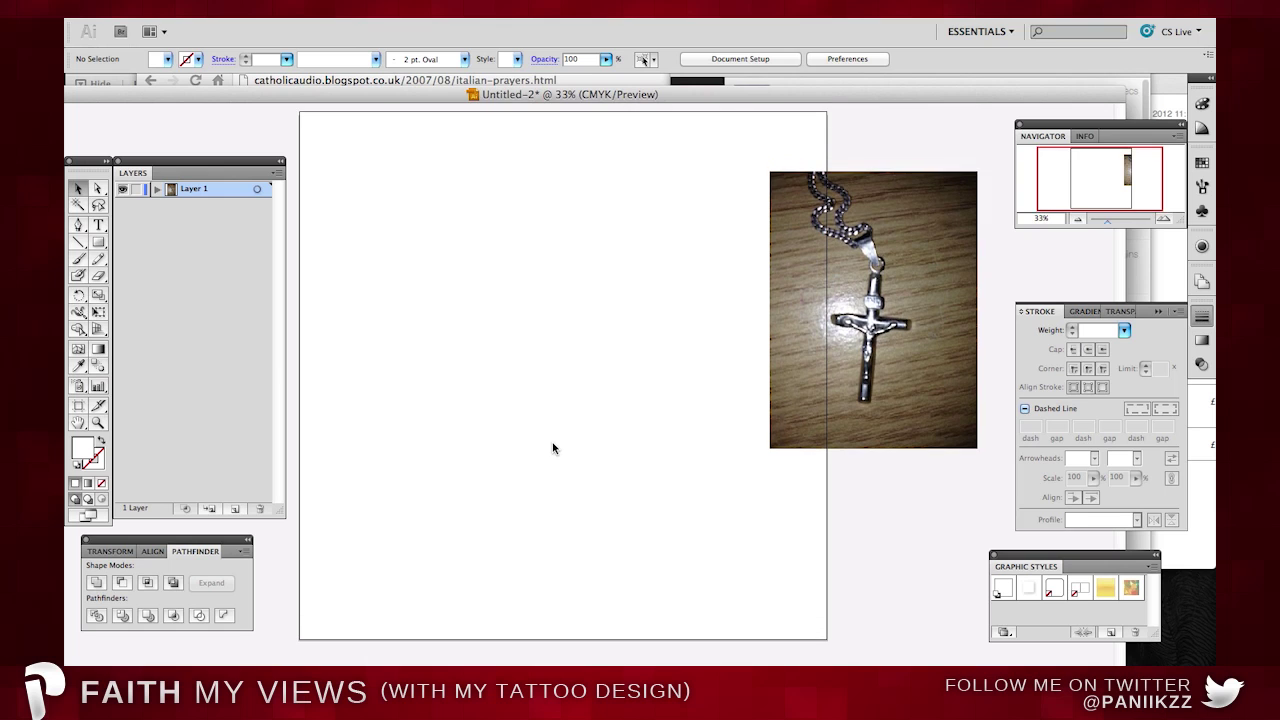
{"action": "left_click", "coordinate": [867, 375]}
{"action": "left_click_drag", "start_coordinate": [867, 375], "coordinate": [474, 292]}
{"action": "left_click_drag", "start_coordinate": [586, 367], "coordinate": [611, 270]}
{"action": "scroll", "coordinate": [568, 369], "scroll_direction": "down", "scroll_amount": 3}
{"action": "scroll", "coordinate": [600, 275], "scroll_direction": "up", "scroll_amount": 8}
{"action": "left_click_drag", "start_coordinate": [477, 286], "coordinate": [826, 364]}
{"action": "left_click", "coordinate": [634, 296]}
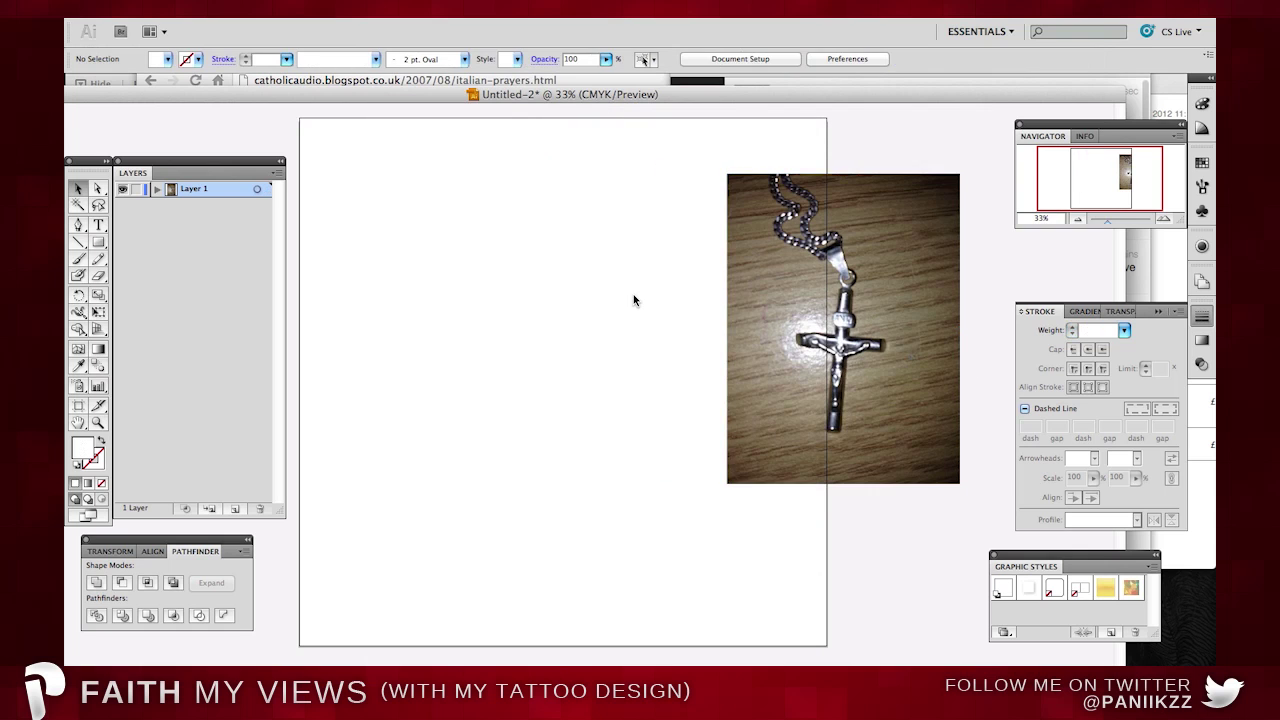
Copy the full Italian Ave Maria prayer from the Sonitus Sanctus page in Chrome.
{"action": "right_click", "coordinate": [282, 684]}
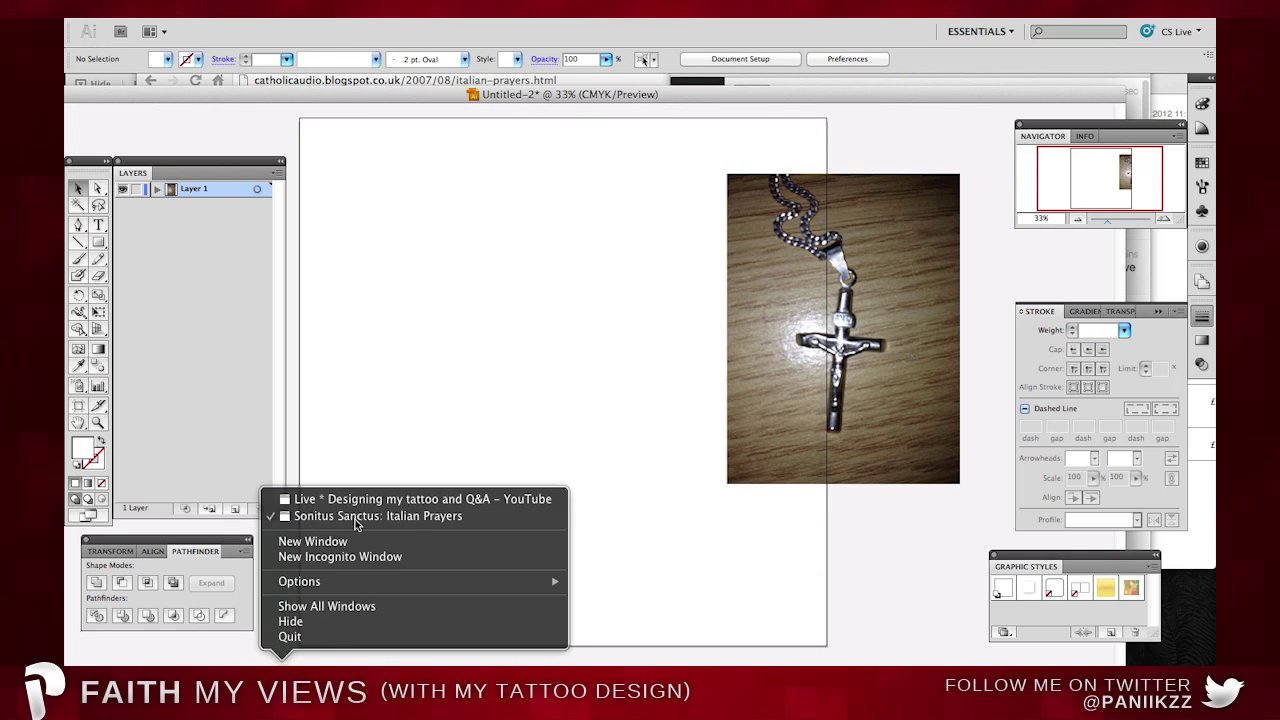
{"action": "left_click", "coordinate": [358, 518]}
{"action": "scroll", "coordinate": [457, 435], "scroll_direction": "down", "scroll_amount": 5}
{"action": "left_click_drag", "start_coordinate": [494, 446], "coordinate": [260, 363]}
{"action": "key", "text": "super+c"}
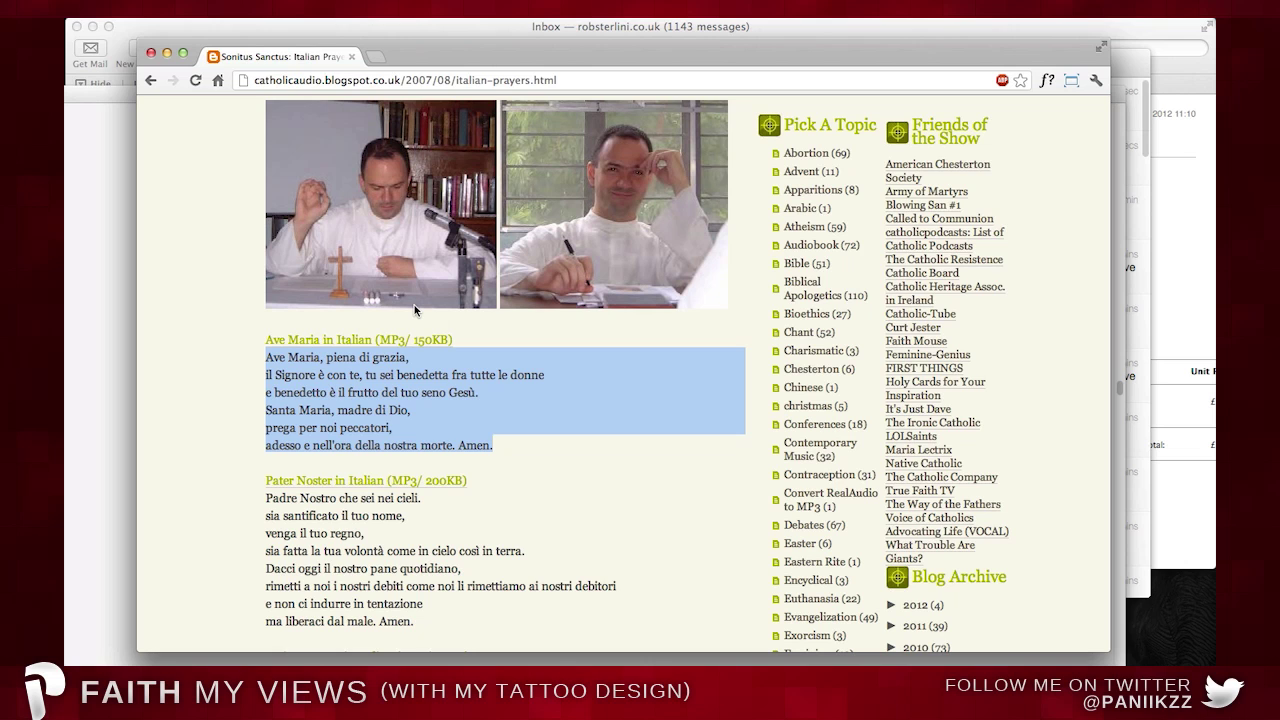
Paste the prayer into a large area text frame on the Illustrator artboard and set its font size to 72 pt.
{"action": "key", "text": "super+Tab"}
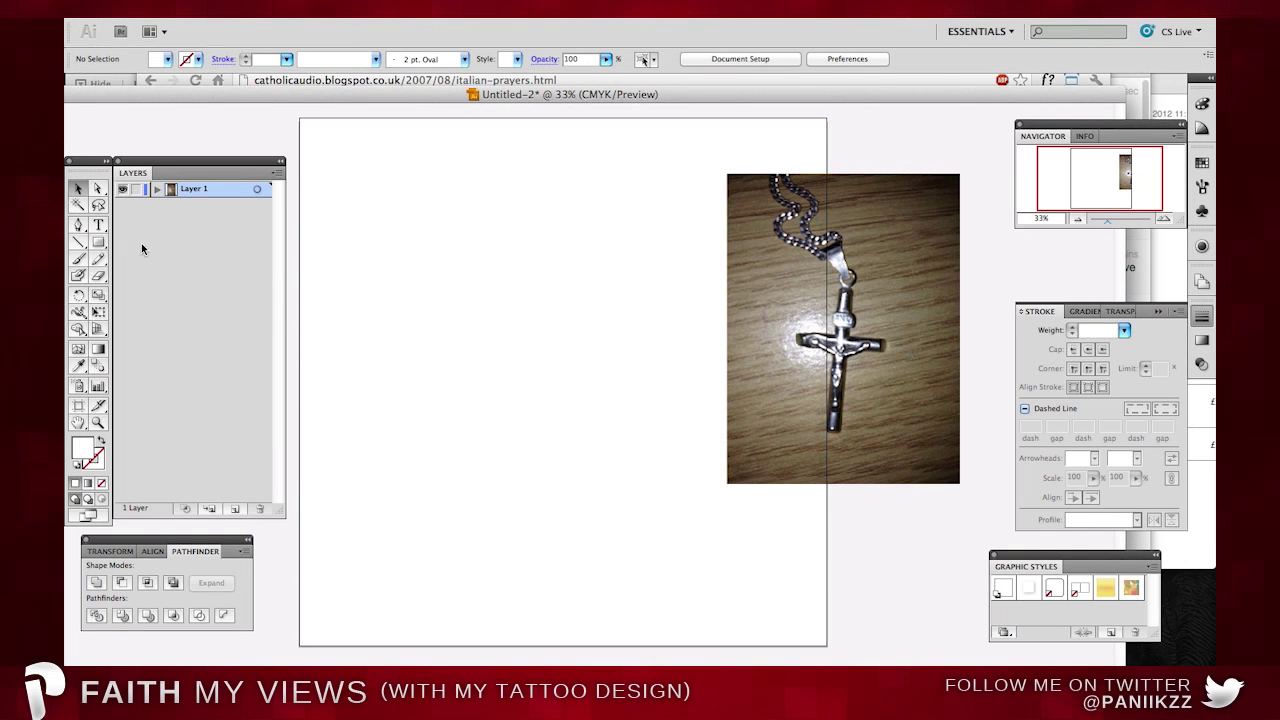
{"action": "left_click", "coordinate": [99, 225]}
{"action": "left_click_drag", "start_coordinate": [375, 205], "coordinate": [680, 567]}
{"action": "key", "text": "super+v"}
{"action": "key", "text": "super+a"}
{"action": "left_click", "coordinate": [647, 59]}
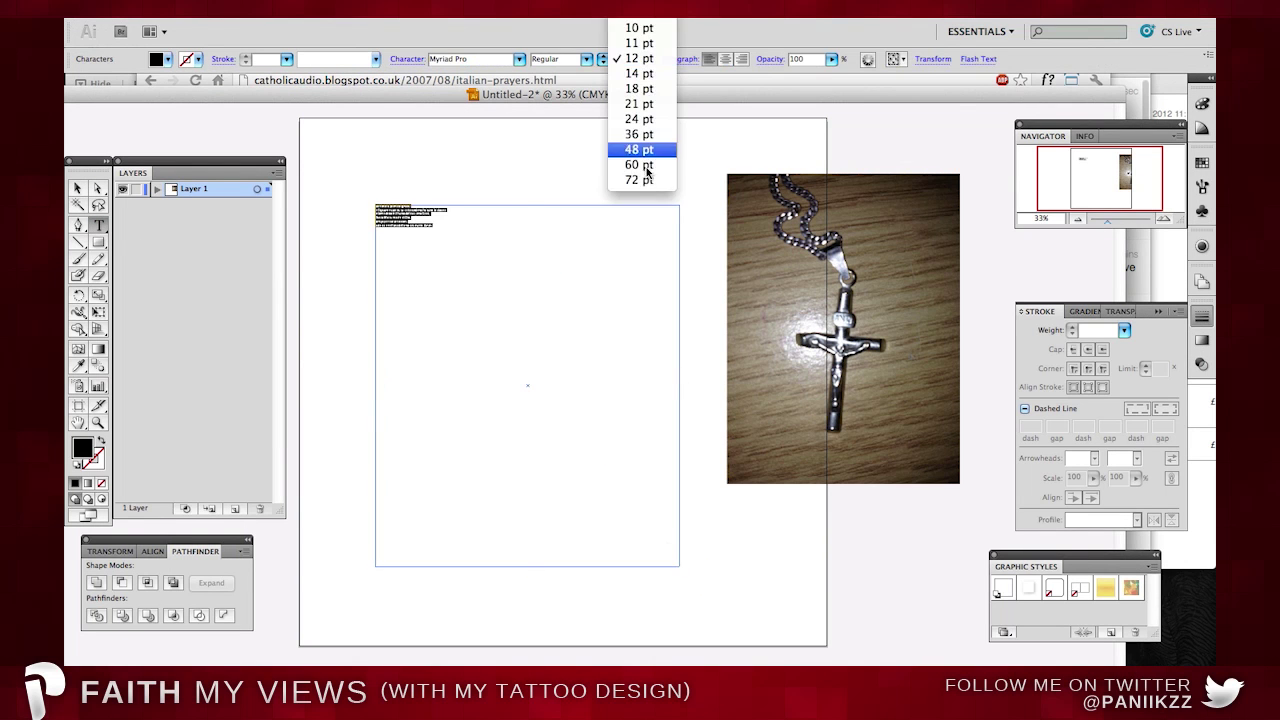
{"action": "left_click", "coordinate": [643, 179]}
Move the prayer text below the crucifix photo and shift the photo further off the artboard's right edge.
{"action": "left_click", "coordinate": [77, 188]}
{"action": "key", "text": "super+a"}
{"action": "left_click", "coordinate": [548, 163]}
{"action": "left_click_drag", "start_coordinate": [470, 242], "coordinate": [826, 527]}
{"action": "scroll", "coordinate": [826, 520], "scroll_direction": "right", "scroll_amount": 3}
{"action": "left_click_drag", "start_coordinate": [791, 295], "coordinate": [839, 241]}
{"action": "left_click", "coordinate": [623, 257]}
{"action": "scroll", "coordinate": [643, 222], "scroll_direction": "left", "scroll_amount": 3}
{"action": "left_click", "coordinate": [98, 241]}
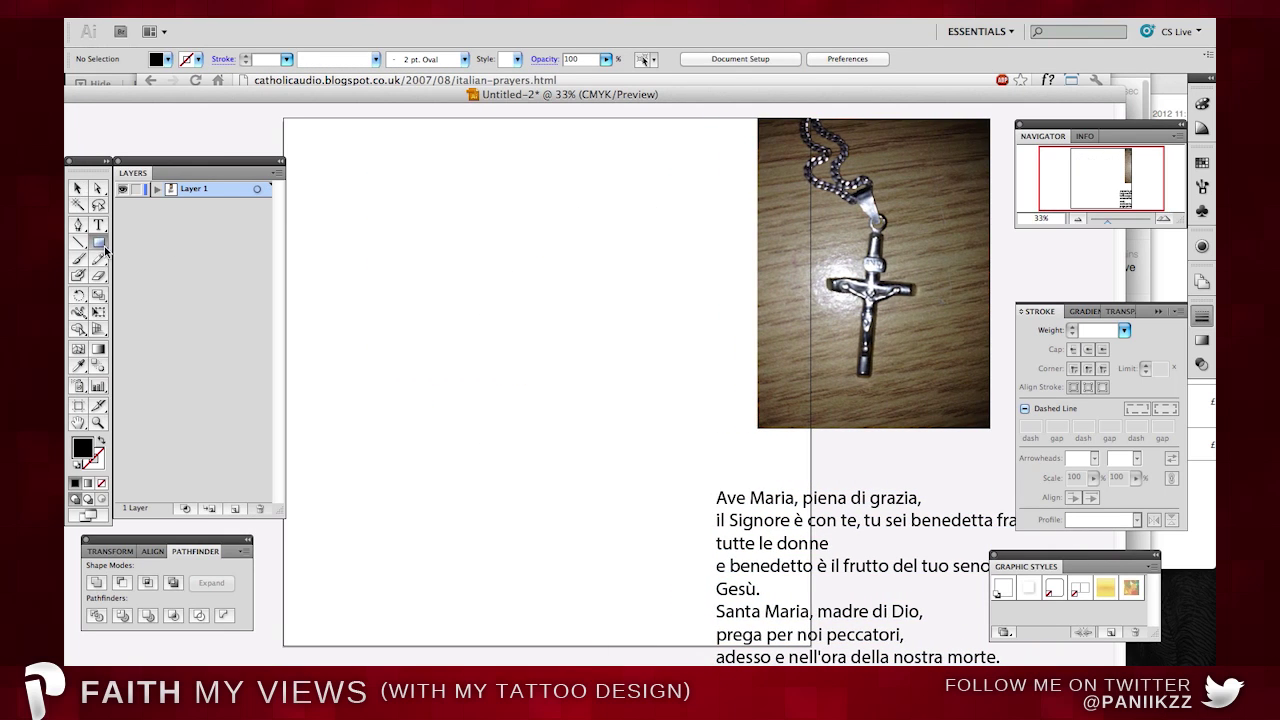
{"action": "left_click_drag", "start_coordinate": [466, 222], "coordinate": [524, 515]}
{"action": "key", "text": "super+z"}
Draw a long tapered path with a curved upper end near the artboard's centre using the Pen tool.
{"action": "left_click", "coordinate": [79, 226]}
{"action": "left_click", "coordinate": [526, 217]}
{"action": "left_click", "coordinate": [501, 222]}
{"action": "left_click_drag", "start_coordinate": [497, 231], "coordinate": [497, 237]}
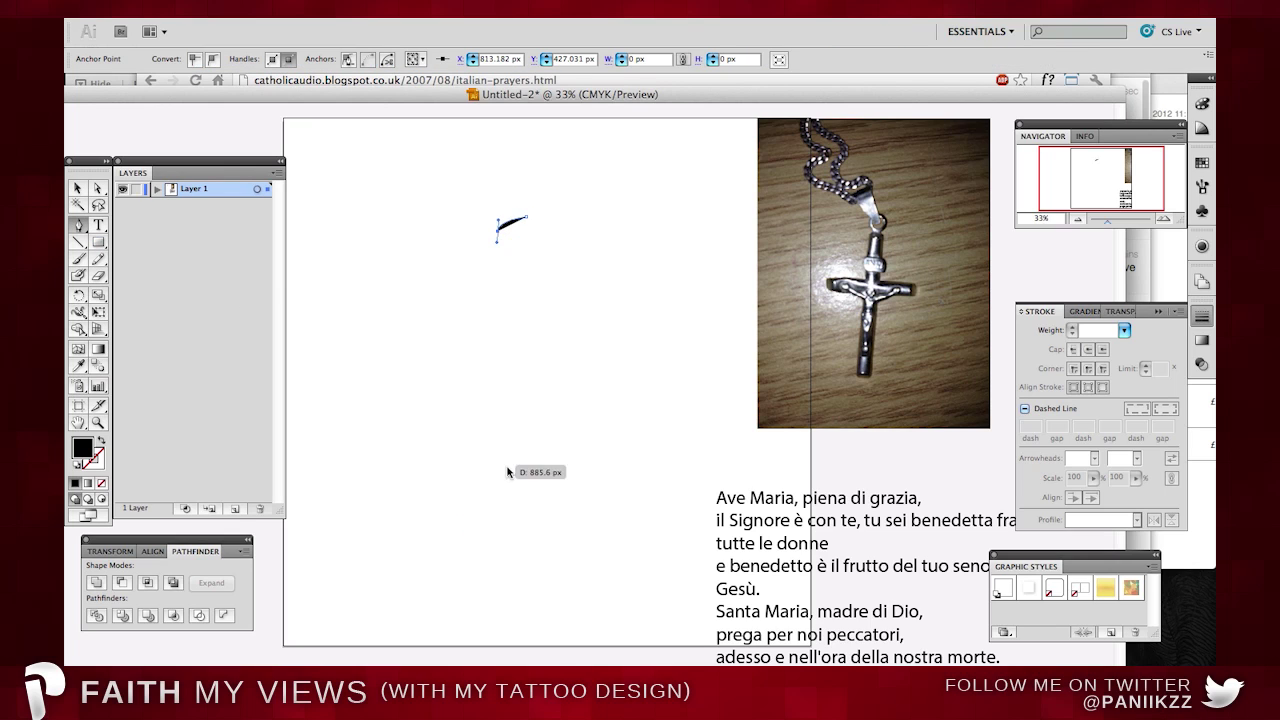
{"action": "mouse_move", "coordinate": [508, 497]}
{"action": "left_mouse_down"}
{"action": "mouse_move", "coordinate": [508, 480]}
{"action": "mouse_move", "coordinate": [508, 498]}
{"action": "left_mouse_up"}
Scale the tapered path down to about 73 by 629 px and reposition it in the artboard's upper middle.
{"action": "scroll", "coordinate": [508, 480], "scroll_direction": "down", "scroll_amount": 3}
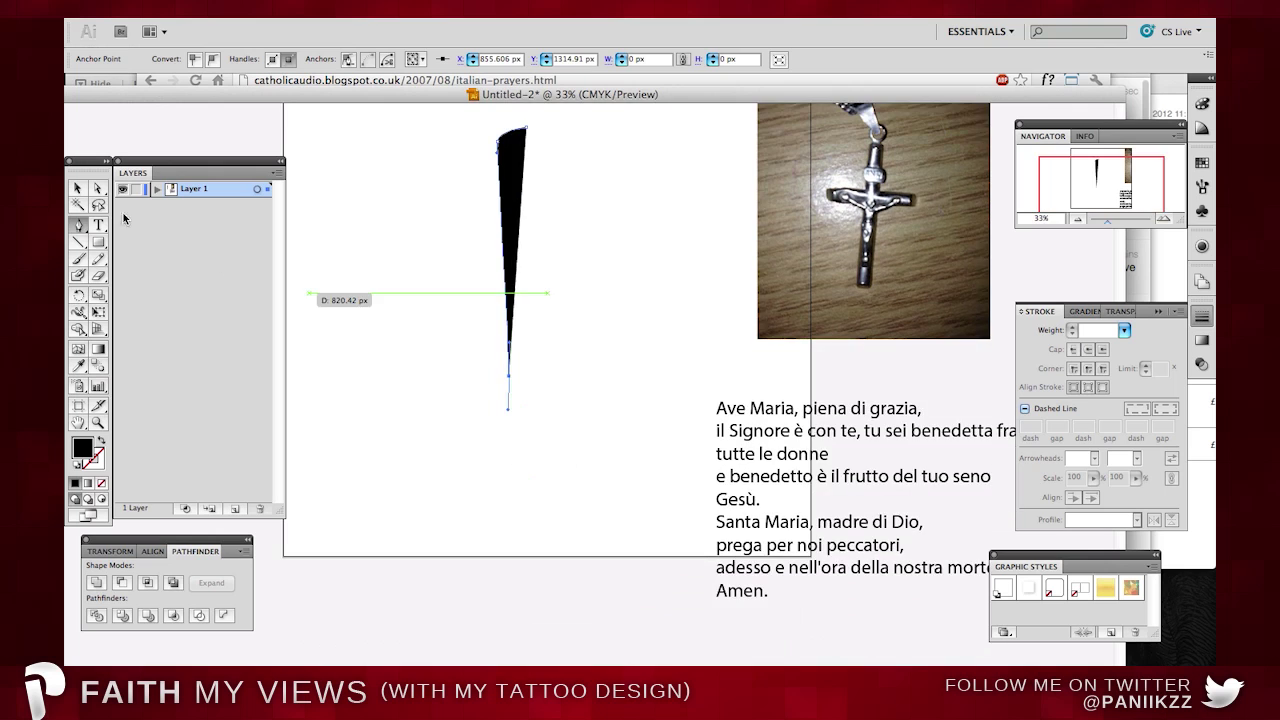
{"action": "left_click", "coordinate": [78, 188]}
{"action": "scroll", "coordinate": [520, 340], "scroll_direction": "up", "scroll_amount": 4}
{"action": "left_click_drag", "start_coordinate": [511, 313], "coordinate": [516, 221]}
{"action": "left_click_drag", "start_coordinate": [502, 160], "coordinate": [510, 178]}
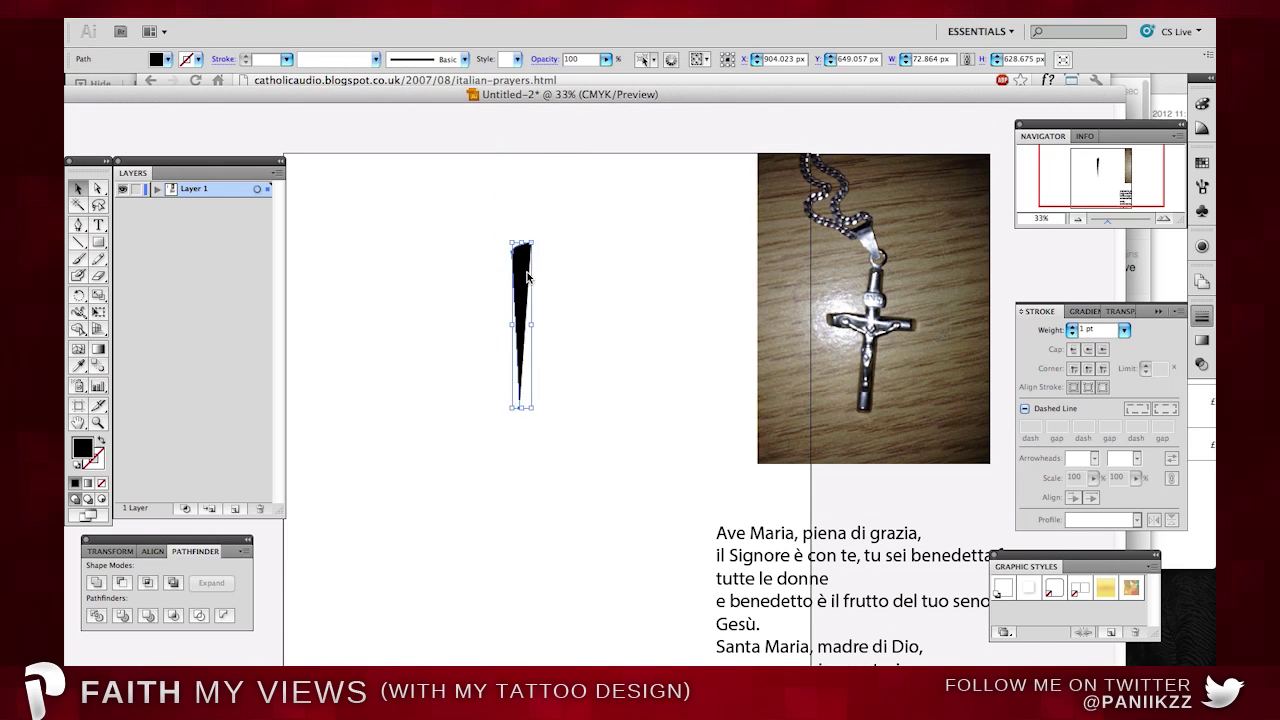
Close the tapered path with a straight horizontal base and a vertical inner edge to form half a cross arm.
{"action": "left_click", "coordinate": [600, 290]}
{"action": "left_click", "coordinate": [1163, 218]}
{"action": "left_click", "coordinate": [503, 220]}
{"action": "key", "text": "p"}
{"action": "left_click", "coordinate": [499, 418]}
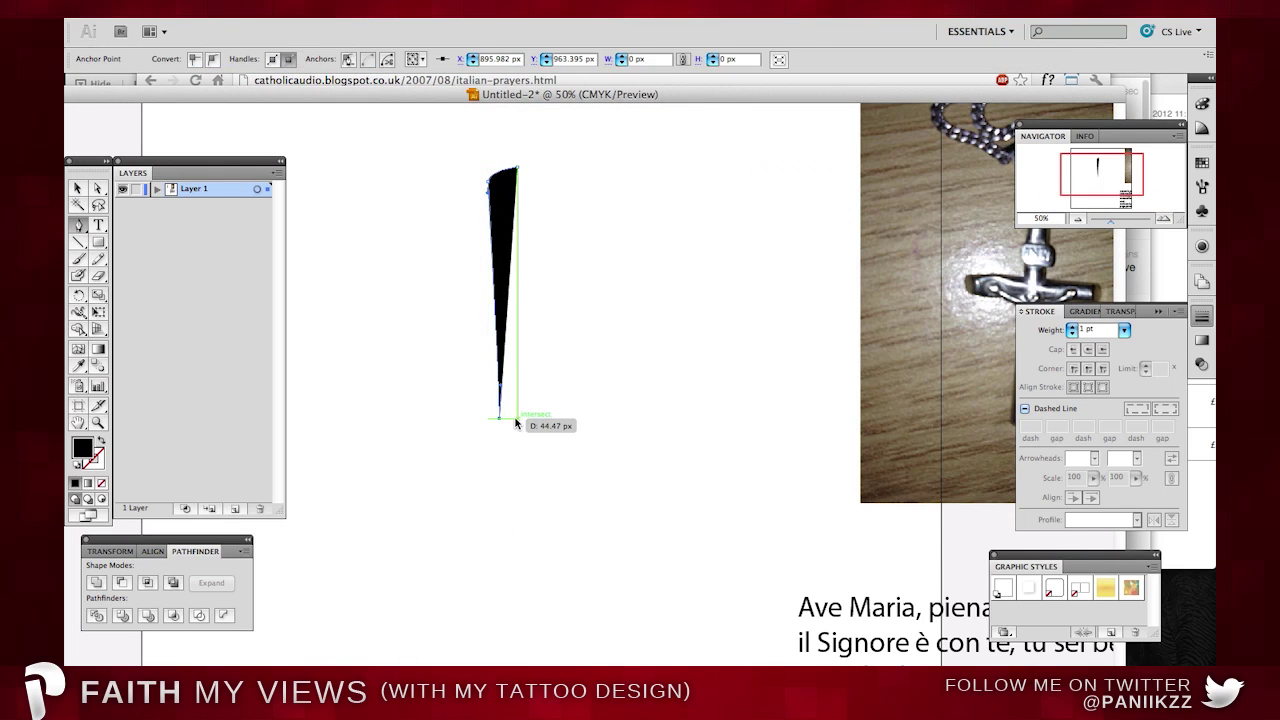
{"action": "left_click", "coordinate": [517, 418]}
{"action": "left_click", "coordinate": [517, 167]}
{"action": "key", "text": "v"}
{"action": "left_click_drag", "start_coordinate": [490, 185], "coordinate": [489, 182]}
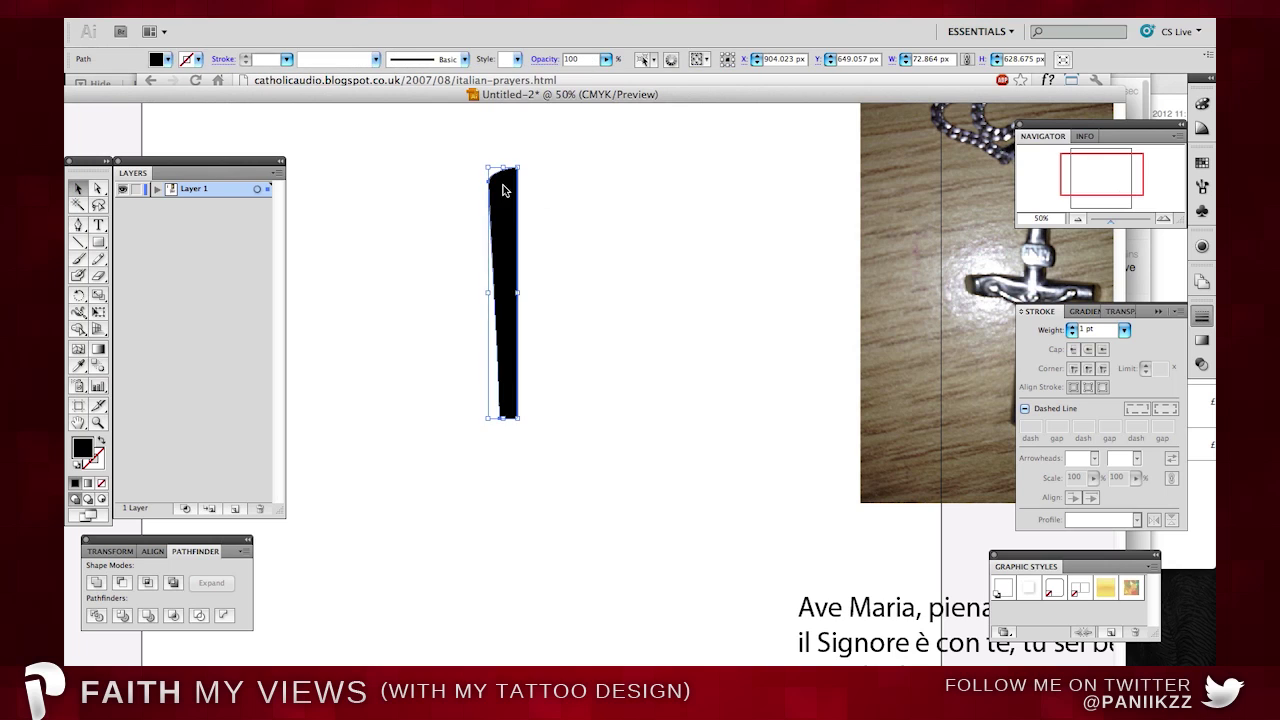
Duplicate the half arm, reflect the copy and join it edge to edge with the original as a symmetrical arm.
{"action": "key", "text": "ctrl+c"}
{"action": "key", "text": "ctrl+v"}
{"action": "right_click", "coordinate": [560, 298]}
{"action": "mouse_move", "coordinate": [640, 498]}
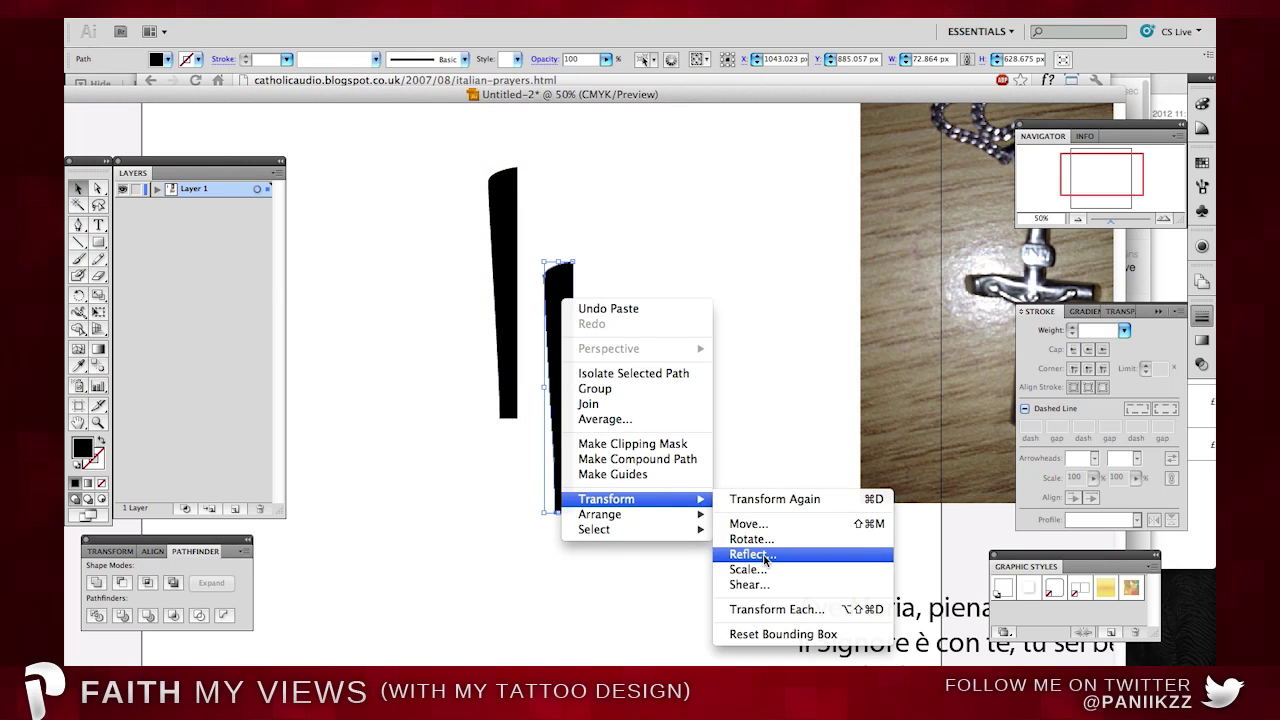
{"action": "left_click", "coordinate": [765, 558]}
{"action": "key", "text": "Return"}
{"action": "left_click_drag", "start_coordinate": [556, 326], "coordinate": [529, 231]}
{"action": "left_click", "coordinate": [692, 183]}
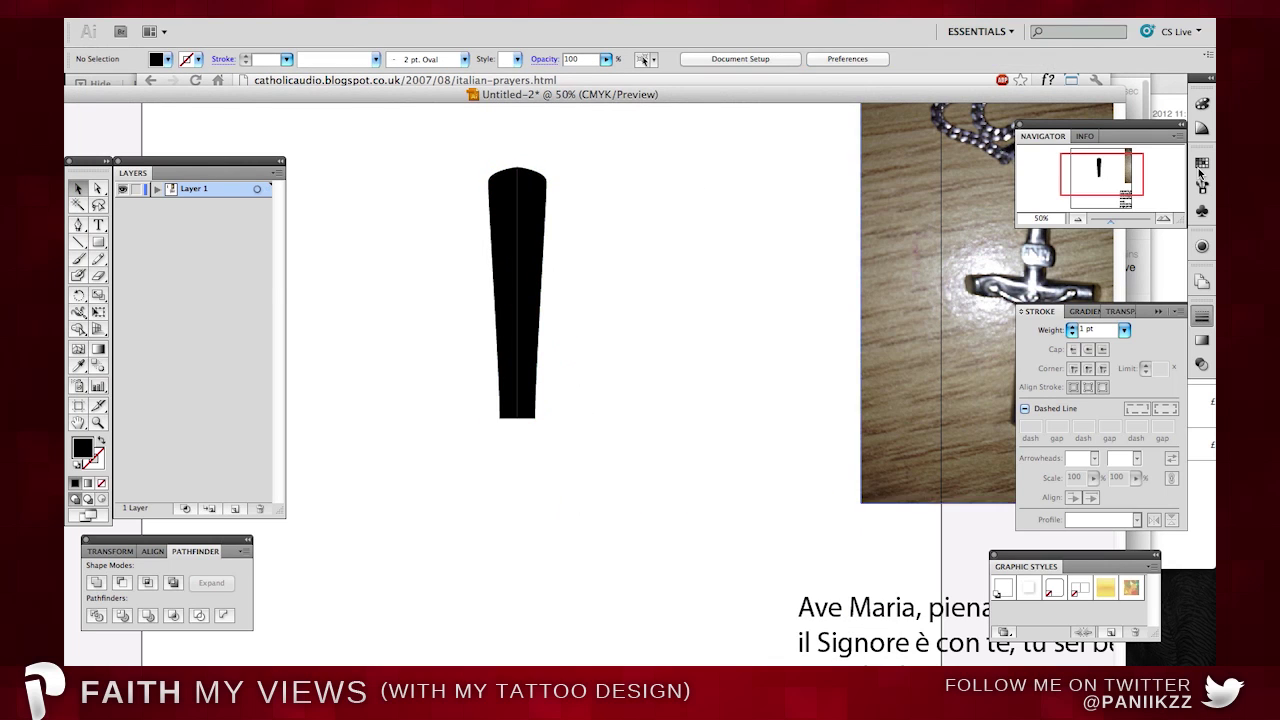
Unite the two halves of the cross arm into a single shape.
{"action": "key", "text": "ctrl+1"}
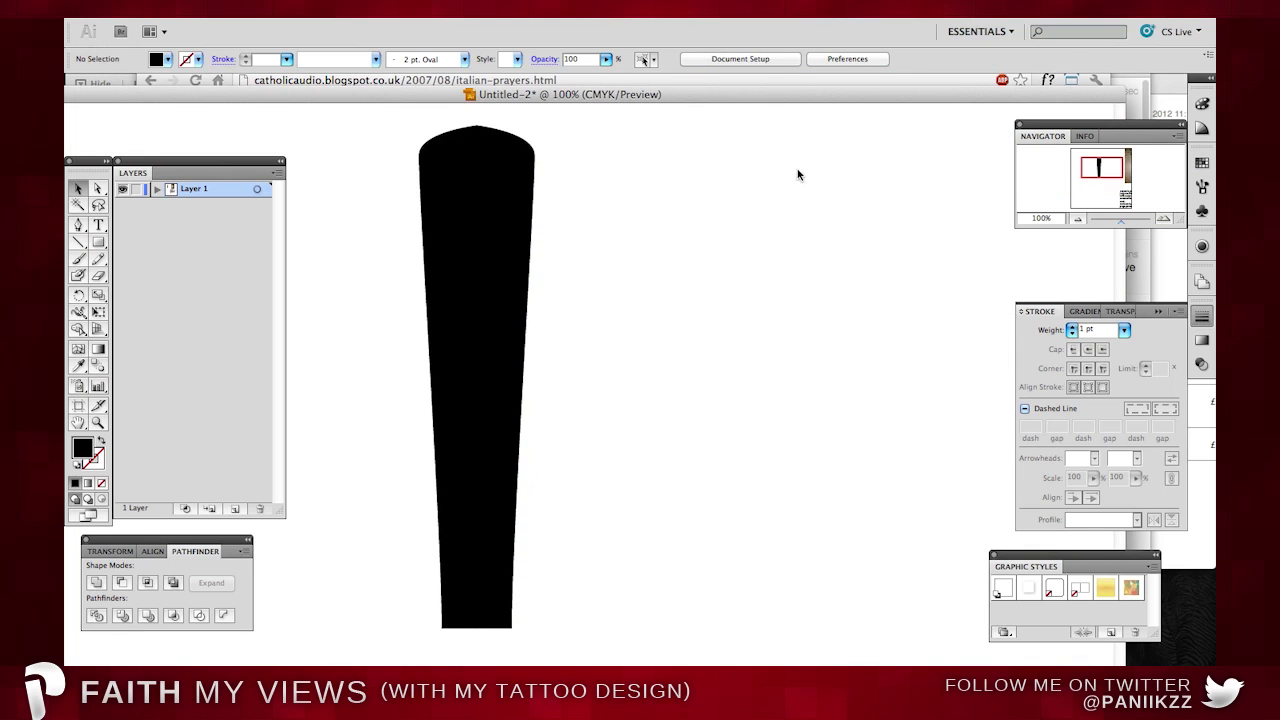
{"action": "left_click", "coordinate": [1080, 219]}
{"action": "left_click", "coordinate": [1080, 219]}
{"action": "left_click", "coordinate": [1080, 219]}
{"action": "left_click", "coordinate": [530, 378]}
{"action": "right_click", "coordinate": [530, 378]}
{"action": "left_click", "coordinate": [96, 583]}
Shorten the united arm to about 413 px tall and move it up towards the artboard's upper edge.
{"action": "left_click_drag", "start_coordinate": [531, 468], "coordinate": [531, 409]}
{"action": "left_click", "coordinate": [590, 405]}
{"action": "left_click_drag", "start_coordinate": [544, 358], "coordinate": [544, 291]}
Duplicate the upright arm, rotate the copy to horizontal and place it as the cross's left arm.
{"action": "key", "text": "ctrl+c"}
{"action": "key", "text": "ctrl+v"}
{"action": "right_click", "coordinate": [627, 470]}
{"action": "mouse_move", "coordinate": [671, 626]}
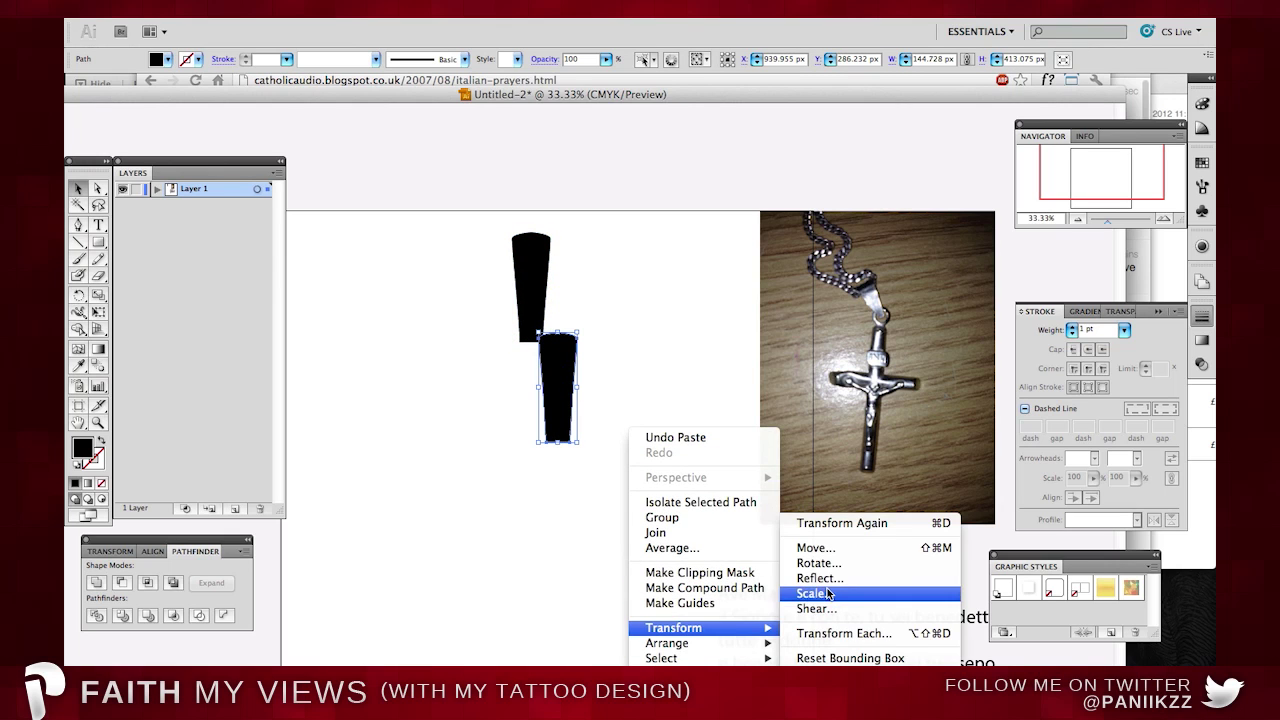
{"action": "left_click", "coordinate": [836, 571]}
{"action": "key", "text": "Return"}
{"action": "left_click_drag", "start_coordinate": [577, 386], "coordinate": [496, 341]}
{"action": "left_click", "coordinate": [606, 328]}
Duplicate the left arm, mirror the copy and place it opposite as the cross's right arm.
{"action": "left_click", "coordinate": [518, 339]}
{"action": "key", "text": "ctrl+c"}
{"action": "key", "text": "ctrl+v"}
{"action": "right_click", "coordinate": [697, 512]}
{"action": "key", "text": "Escape"}
{"action": "key", "text": "super+Tab"}
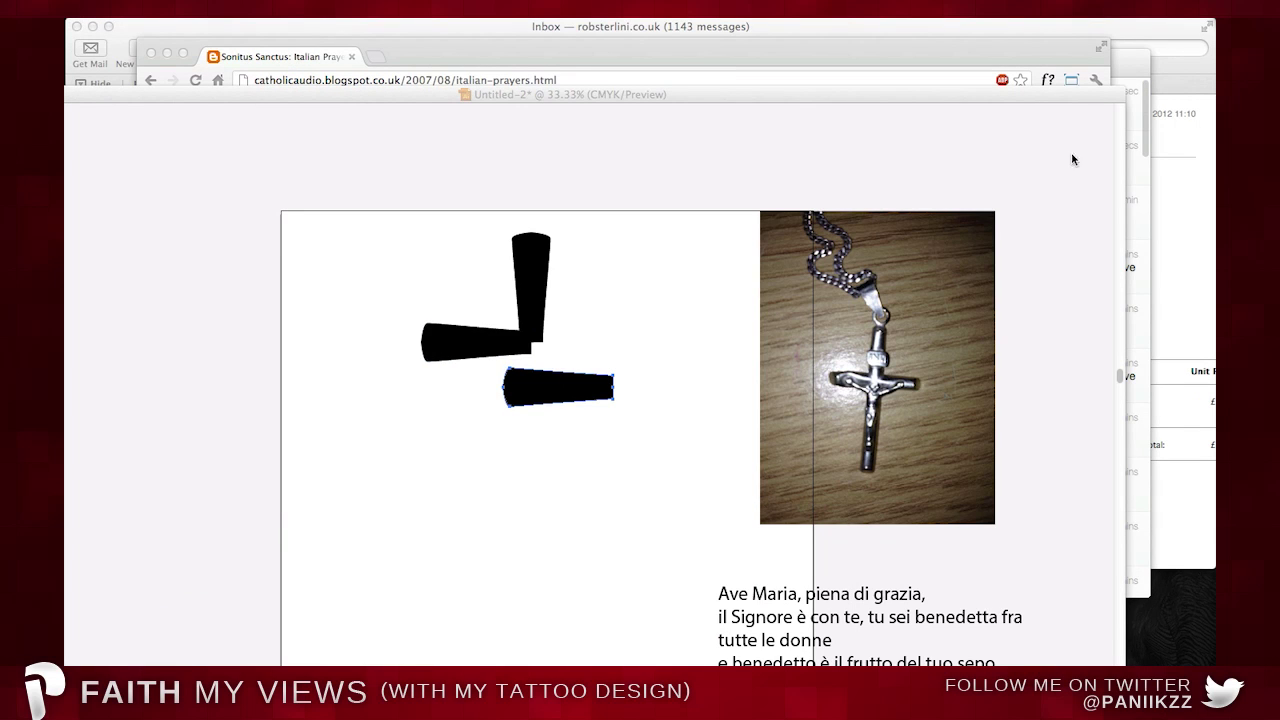
{"action": "left_click", "coordinate": [543, 394]}
{"action": "right_click", "coordinate": [548, 388]}
{"action": "mouse_move", "coordinate": [600, 594]}
{"action": "left_click", "coordinate": [778, 560]}
{"action": "key", "text": "Return"}
{"action": "left_click_drag", "start_coordinate": [552, 390], "coordinate": [582, 347]}
{"action": "left_click", "coordinate": [590, 250]}
Duplicate the upper arm, flip the copy upside down and position it below the crosspiece as the lower arm.
{"action": "left_click_drag", "start_coordinate": [540, 278], "coordinate": [558, 454]}
{"action": "right_click", "coordinate": [558, 454]}
{"action": "mouse_move", "coordinate": [620, 652]}
{"action": "left_click", "coordinate": [760, 557]}
{"action": "key", "text": "Return"}
{"action": "scroll", "coordinate": [597, 510], "scroll_direction": "down", "scroll_amount": 3}
{"action": "left_click_drag", "start_coordinate": [542, 416], "coordinate": [523, 460]}
Stretch the lower arm's two upper corner anchor points up to meet the crosspiece.
{"action": "key", "text": "a"}
{"action": "left_click_drag", "start_coordinate": [522, 379], "coordinate": [521, 280]}
{"action": "scroll", "coordinate": [540, 370], "scroll_direction": "up", "scroll_amount": 1}
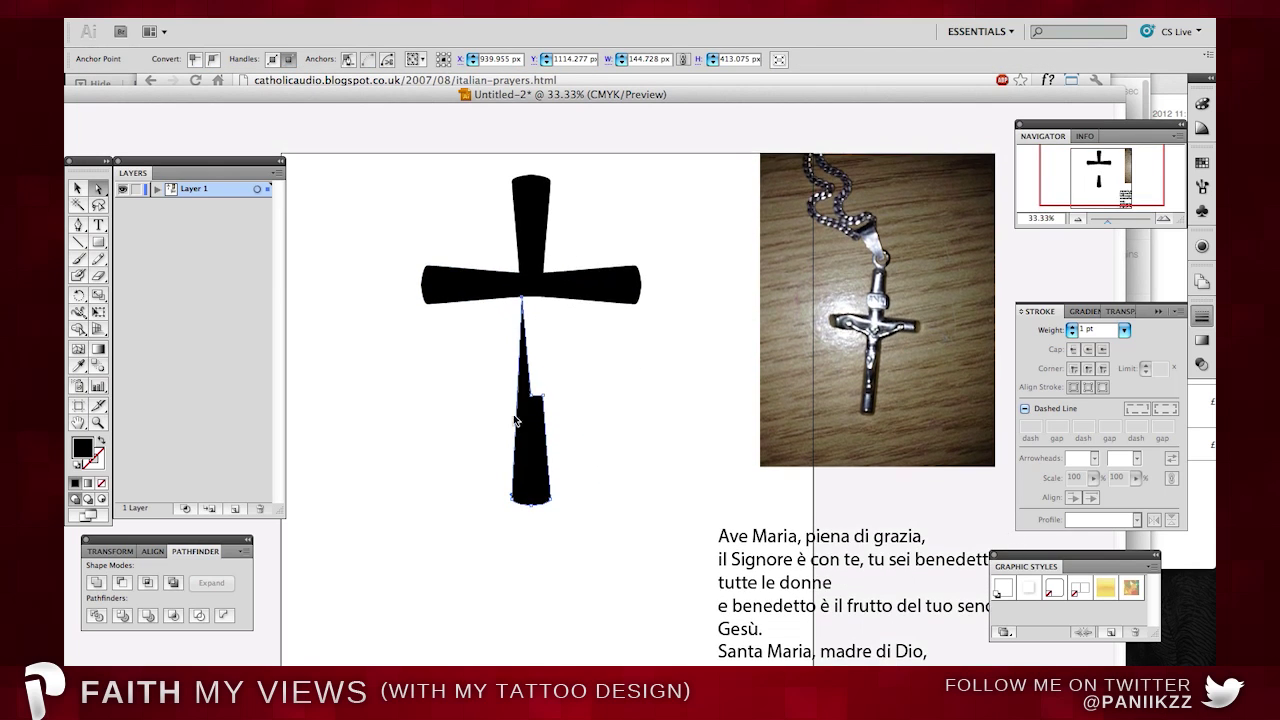
{"action": "left_click_drag", "start_coordinate": [536, 401], "coordinate": [529, 300]}
{"action": "left_click", "coordinate": [595, 323]}
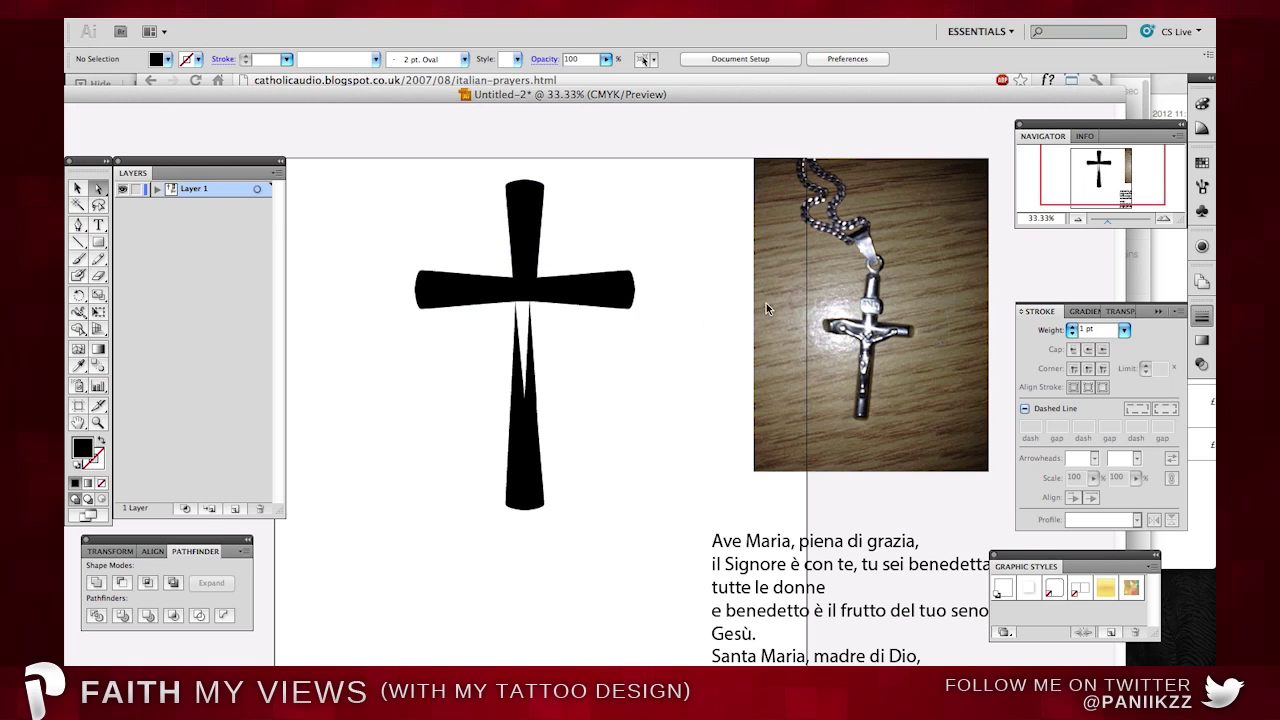
Duplicate the cross's upper arm and flip the copy upside down beside the lower arm.
{"action": "key", "text": "super+equal"}
{"action": "key", "text": "super+equal"}
{"action": "left_click", "coordinate": [508, 320]}
{"action": "left_click_drag", "start_coordinate": [502, 217], "coordinate": [511, 216]}
{"action": "left_click", "coordinate": [563, 257]}
{"action": "scroll", "coordinate": [540, 244], "scroll_direction": "up", "scroll_amount": 2}
{"action": "left_click", "coordinate": [489, 191]}
{"action": "key", "text": "super+c"}
{"action": "key", "text": "super+v"}
{"action": "right_click", "coordinate": [562, 333]}
{"action": "mouse_move", "coordinate": [689, 532]}
{"action": "left_click", "coordinate": [766, 563]}
{"action": "key", "text": "Return"}
Fill the flipped copy red and place it behind the lower arm, directly below the crosspiece.
{"action": "left_click", "coordinate": [160, 60]}
{"action": "left_click", "coordinate": [113, 75]}
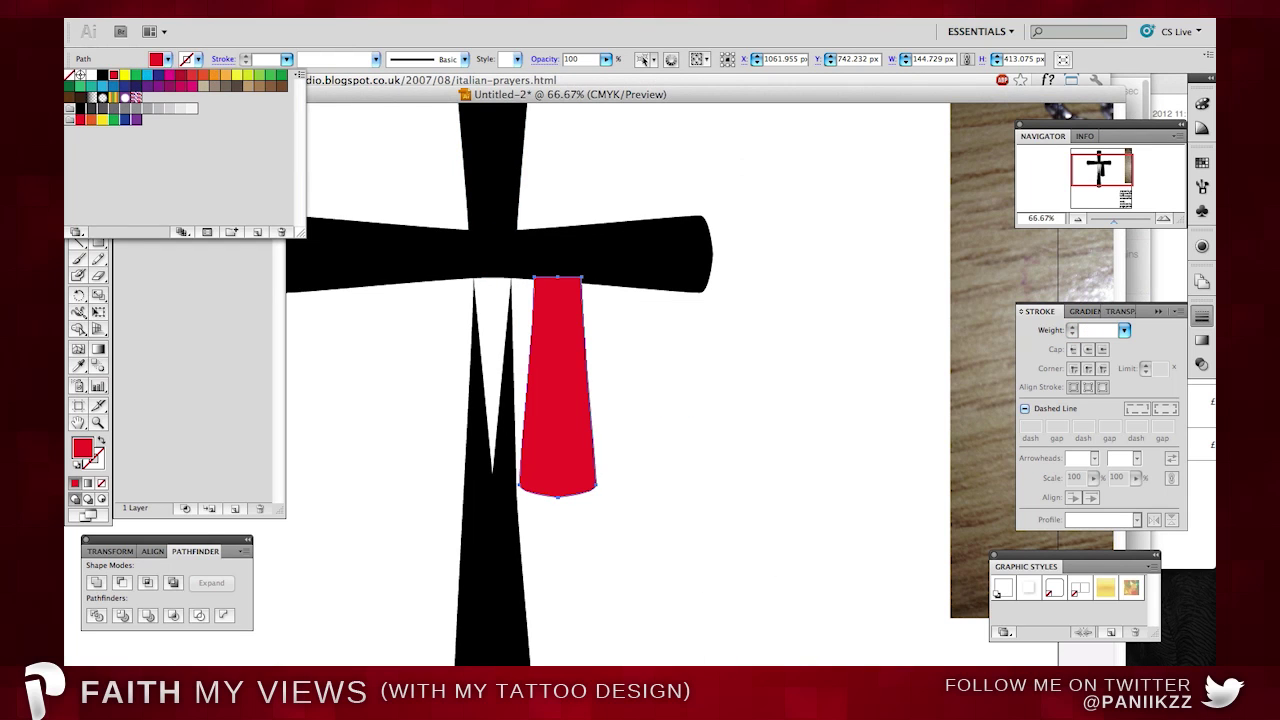
{"action": "key", "text": "Escape"}
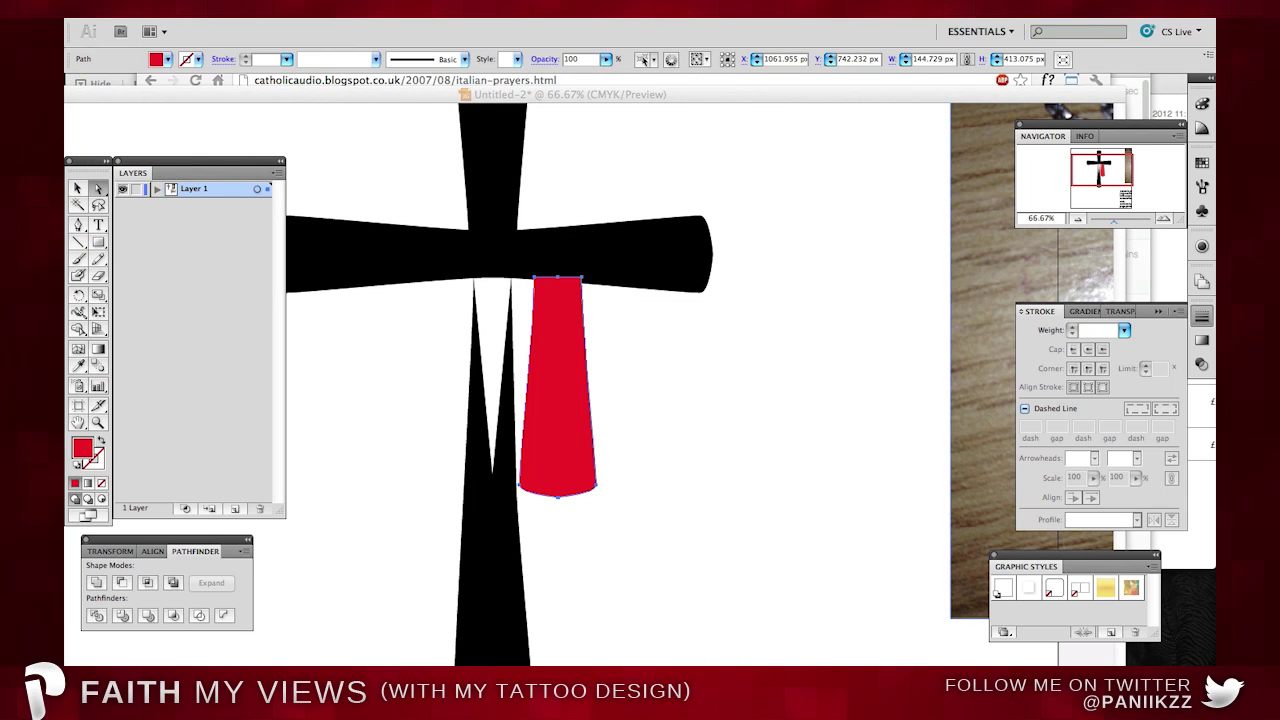
{"action": "key", "text": "v"}
{"action": "left_click_drag", "start_coordinate": [566, 356], "coordinate": [500, 331]}
{"action": "key", "text": "super+shift+a"}
{"action": "left_click", "coordinate": [157, 190]}
{"action": "left_click_drag", "start_coordinate": [206, 206], "coordinate": [210, 279]}
Try to align the lower arm's two upper corner anchor points with the edges of the red guide shape.
{"action": "left_click", "coordinate": [895, 288]}
{"action": "left_click", "coordinate": [1163, 220]}
{"action": "left_click", "coordinate": [1163, 220]}
{"action": "scroll", "coordinate": [531, 267], "scroll_direction": "up", "scroll_amount": 1}
{"action": "left_click", "coordinate": [451, 267]}
{"action": "key", "text": "a"}
{"action": "left_click_drag", "start_coordinate": [451, 168], "coordinate": [462, 168]}
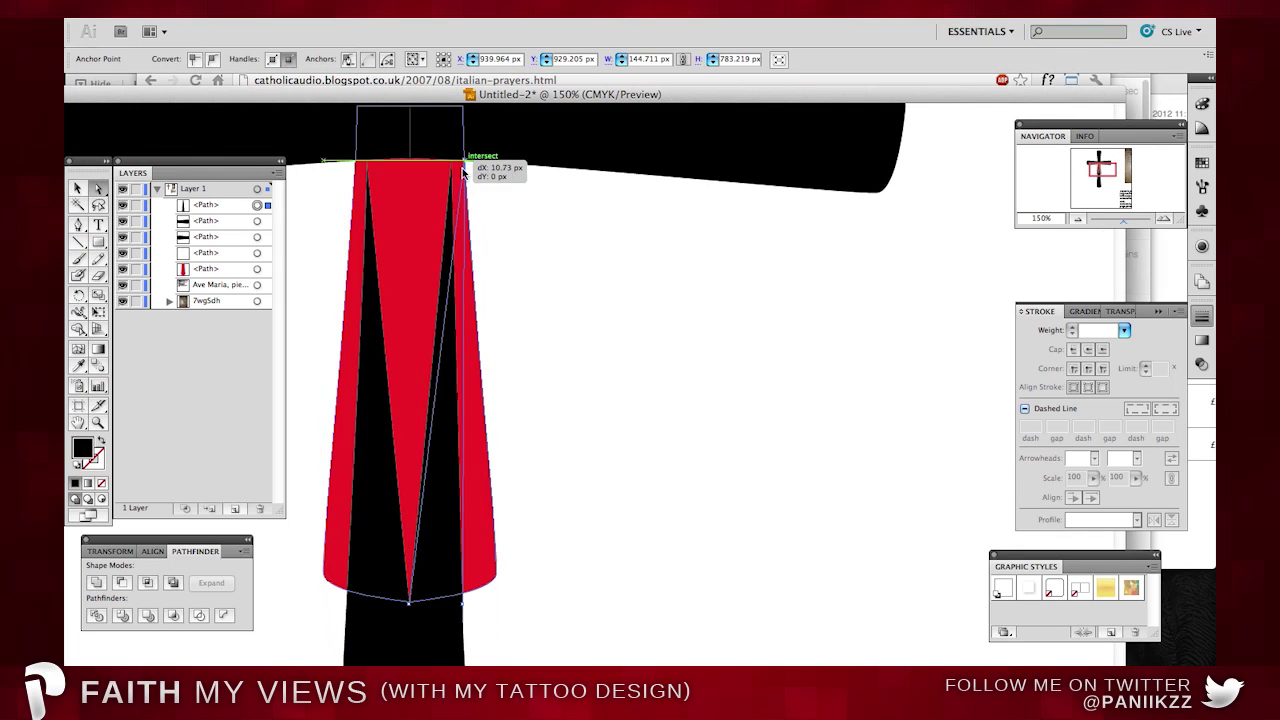
{"action": "left_click", "coordinate": [356, 165]}
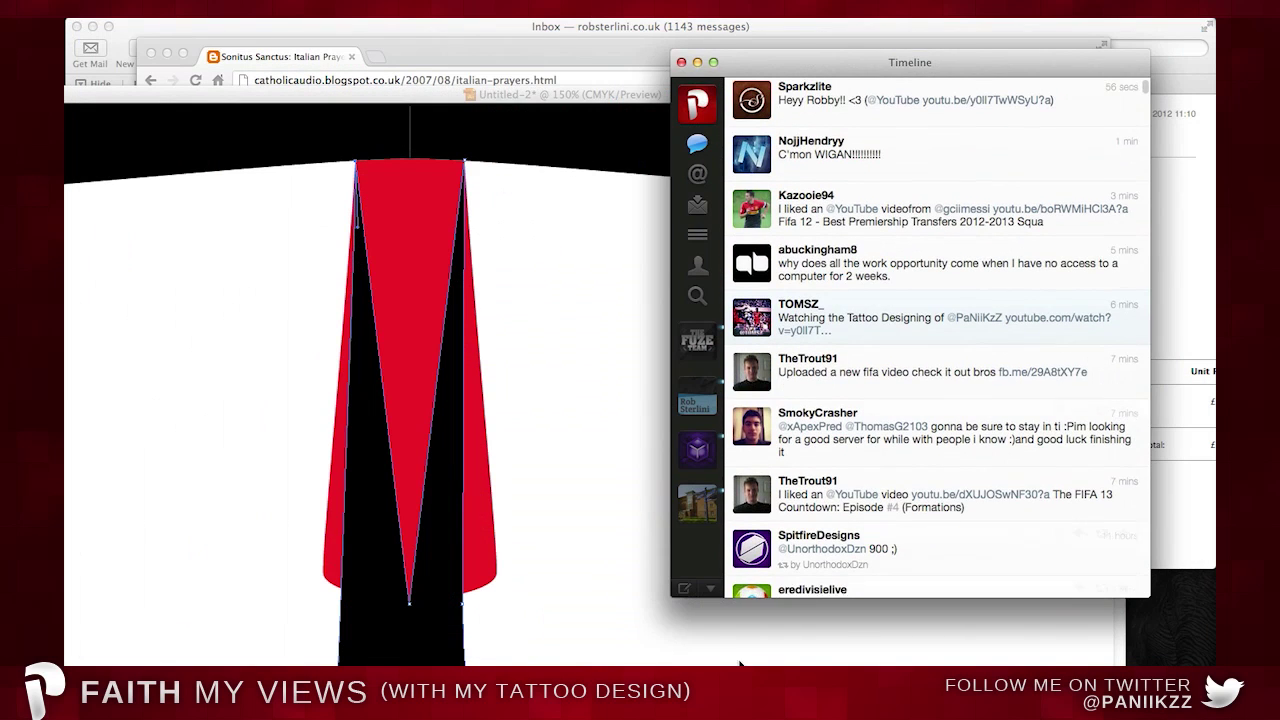
Check the Twitter mentions and return to the tattoo document in Illustrator.
{"action": "key", "text": "super+n"}
{"action": "left_click", "coordinate": [402, 177]}
{"action": "left_click", "coordinate": [597, 189]}
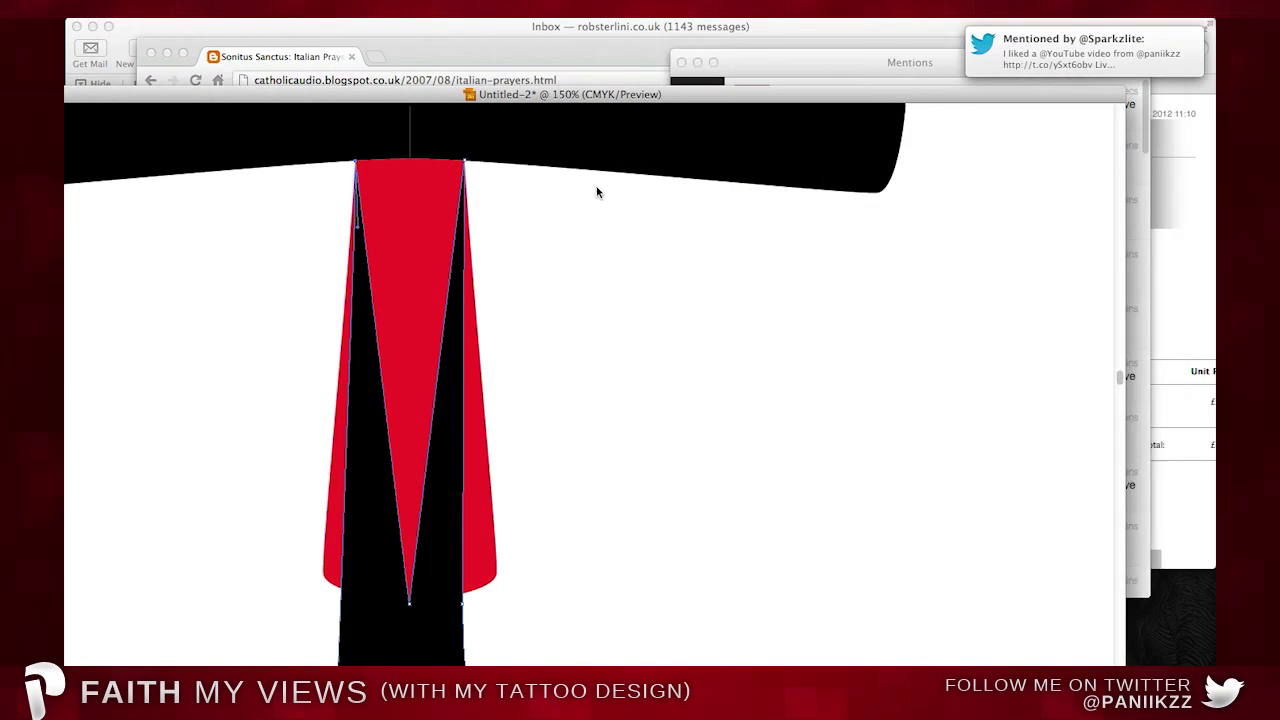
Raise the lower arm's middle anchor point behind the crosspiece and remove the red guide shape.
{"action": "left_click", "coordinate": [391, 563]}
{"action": "key", "text": "a"}
{"action": "left_click_drag", "start_coordinate": [409, 602], "coordinate": [409, 140]}
{"action": "scroll", "coordinate": [609, 262], "scroll_direction": "right", "scroll_amount": 1}
{"action": "left_click", "coordinate": [609, 263]}
{"action": "scroll", "coordinate": [604, 262], "scroll_direction": "up", "scroll_amount": 6}
{"action": "scroll", "coordinate": [603, 264], "scroll_direction": "left", "scroll_amount": 1}
{"action": "left_click", "coordinate": [580, 398]}
{"action": "left_click", "coordinate": [589, 314]}
{"action": "left_click", "coordinate": [1079, 219]}
{"action": "left_click", "coordinate": [1079, 219]}
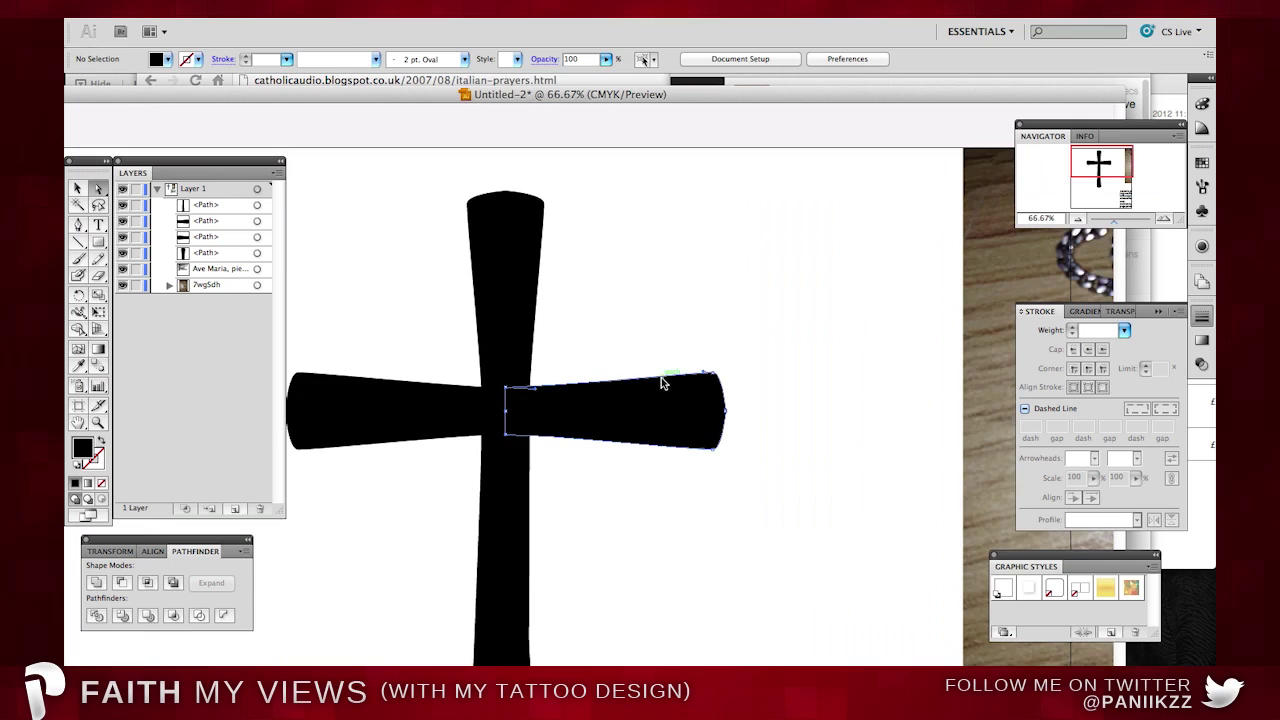
{"action": "left_click", "coordinate": [663, 381]}
{"action": "left_click", "coordinate": [450, 402]}
{"action": "left_click", "coordinate": [526, 277]}
{"action": "scroll", "coordinate": [535, 400], "scroll_direction": "down", "scroll_amount": 4}
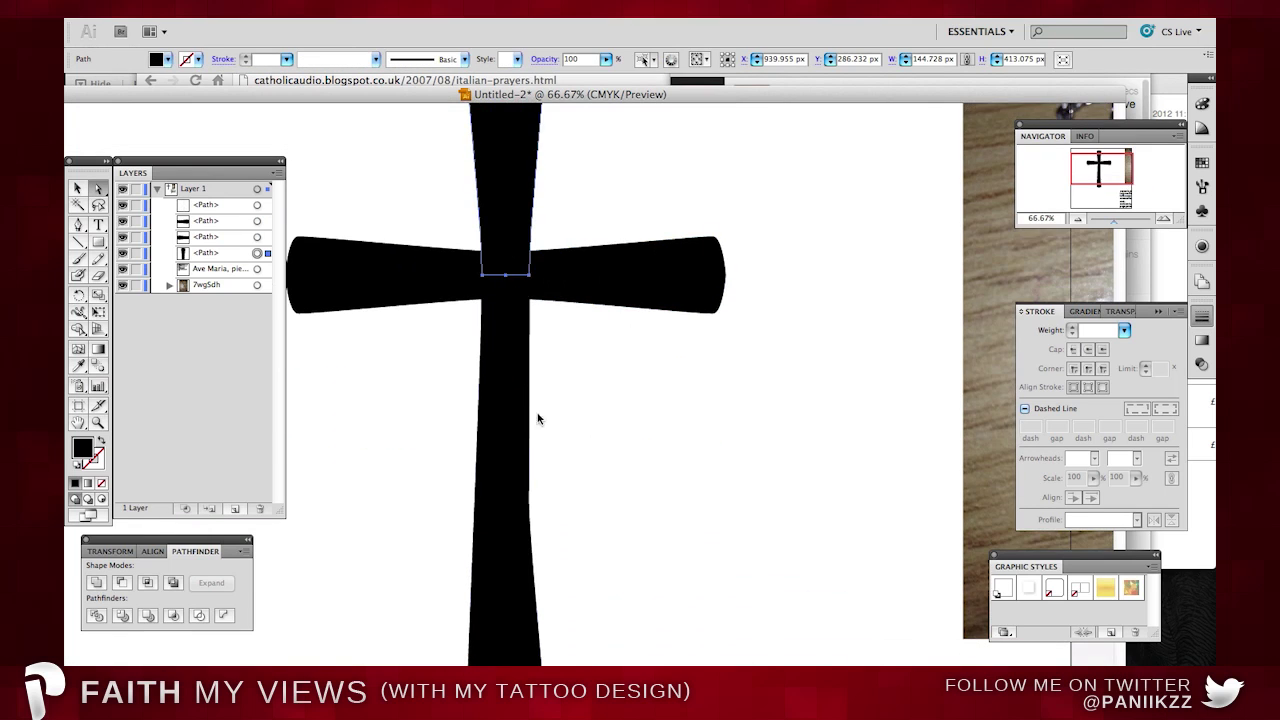
{"action": "left_click", "coordinate": [536, 414]}
{"action": "scroll", "coordinate": [600, 440], "scroll_direction": "down", "scroll_amount": 1}
Undo the recent edits to the lower arm's anchor points and the red guide shape.
{"action": "key", "text": "super+z"}
{"action": "key", "text": "super+z"}
{"action": "key", "text": "super+z"}
{"action": "key", "text": "super+z"}
{"action": "key", "text": "super+z"}
{"action": "left_click", "coordinate": [488, 513]}
{"action": "left_click_drag", "start_coordinate": [532, 438], "coordinate": [596, 460]}
{"action": "key", "text": "super+z"}
{"action": "key", "text": "super+z"}
{"action": "key", "text": "super+z"}
{"action": "key", "text": "super+z"}
{"action": "key", "text": "super+z"}
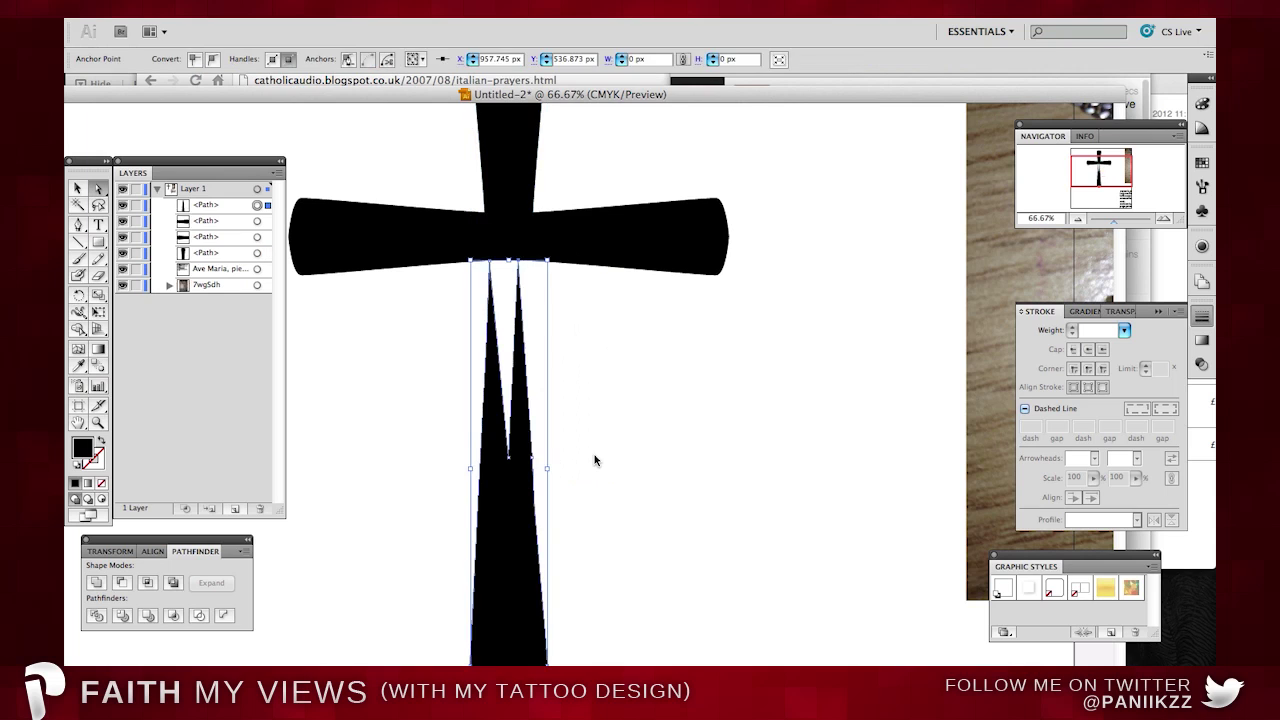
Duplicate the cross's upper arm again and fill the copy red.
{"action": "left_click", "coordinate": [751, 366]}
{"action": "left_click", "coordinate": [1163, 218]}
{"action": "left_click", "coordinate": [474, 123]}
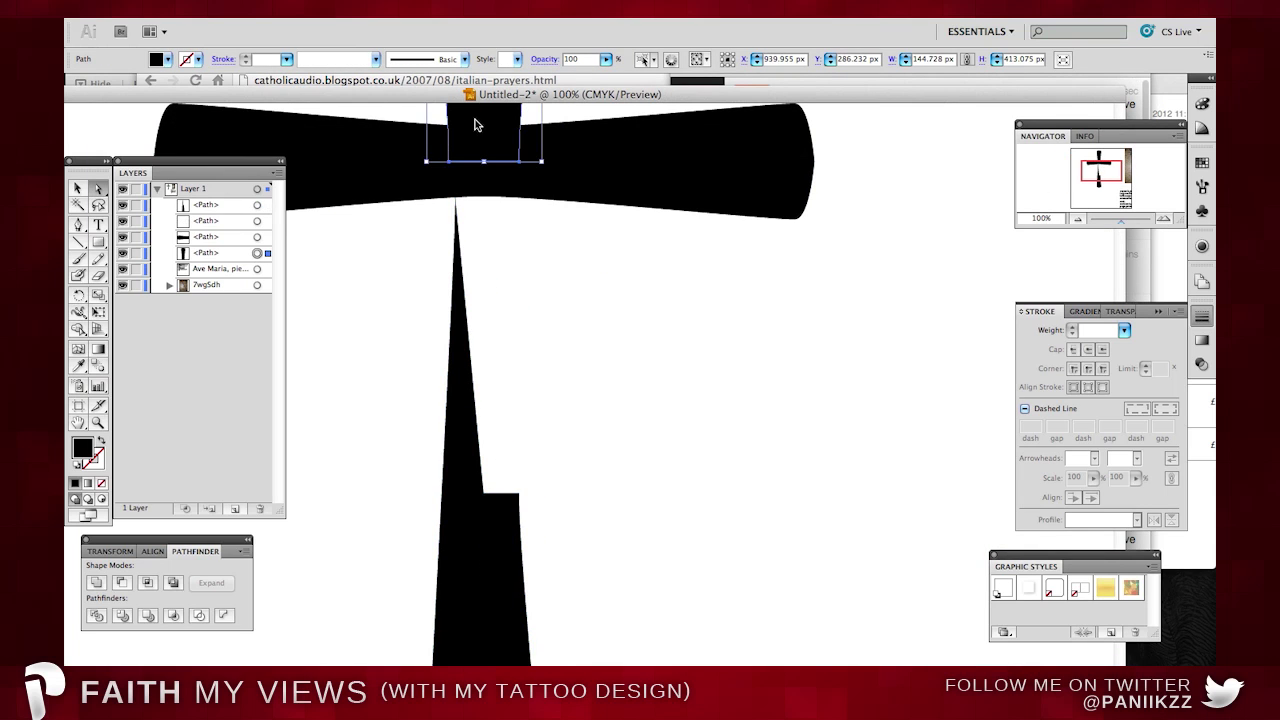
{"action": "key", "text": "ctrl+v"}
{"action": "key", "text": "XF86AudioLowerVolume"}
{"action": "key", "text": "XF86AudioLowerVolume"}
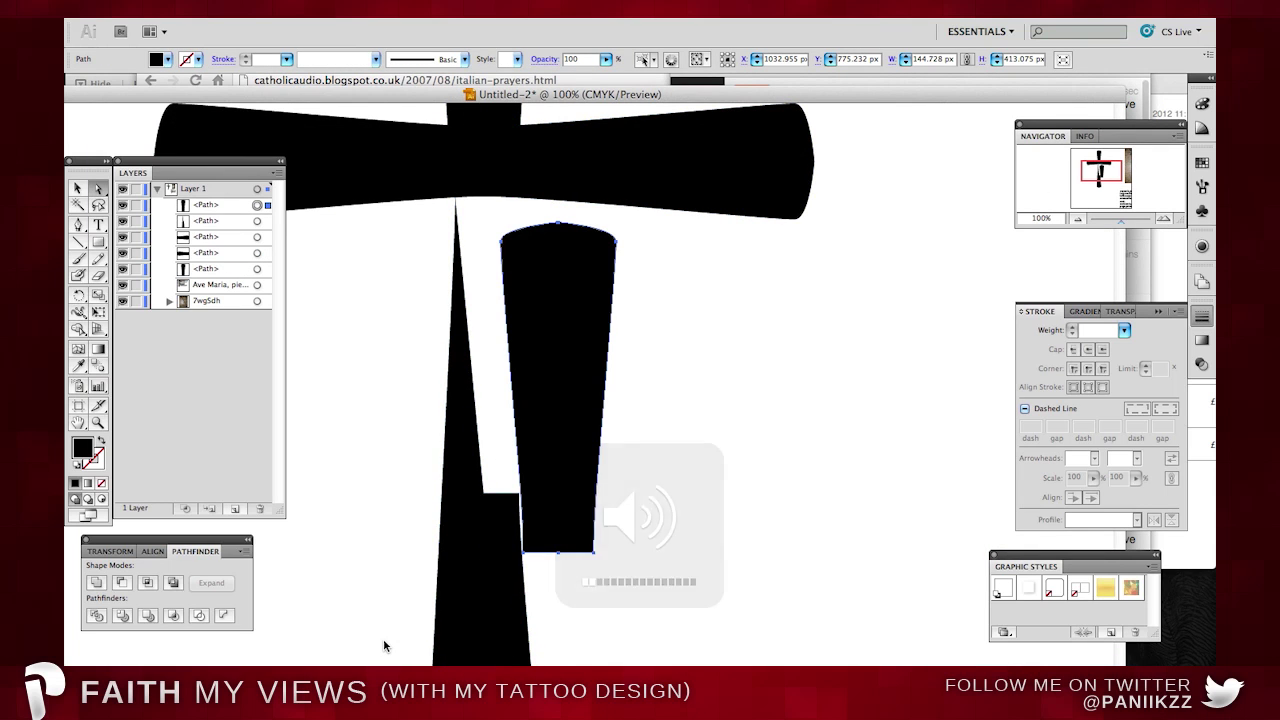
{"action": "left_click", "coordinate": [80, 189]}
{"action": "left_click", "coordinate": [168, 60]}
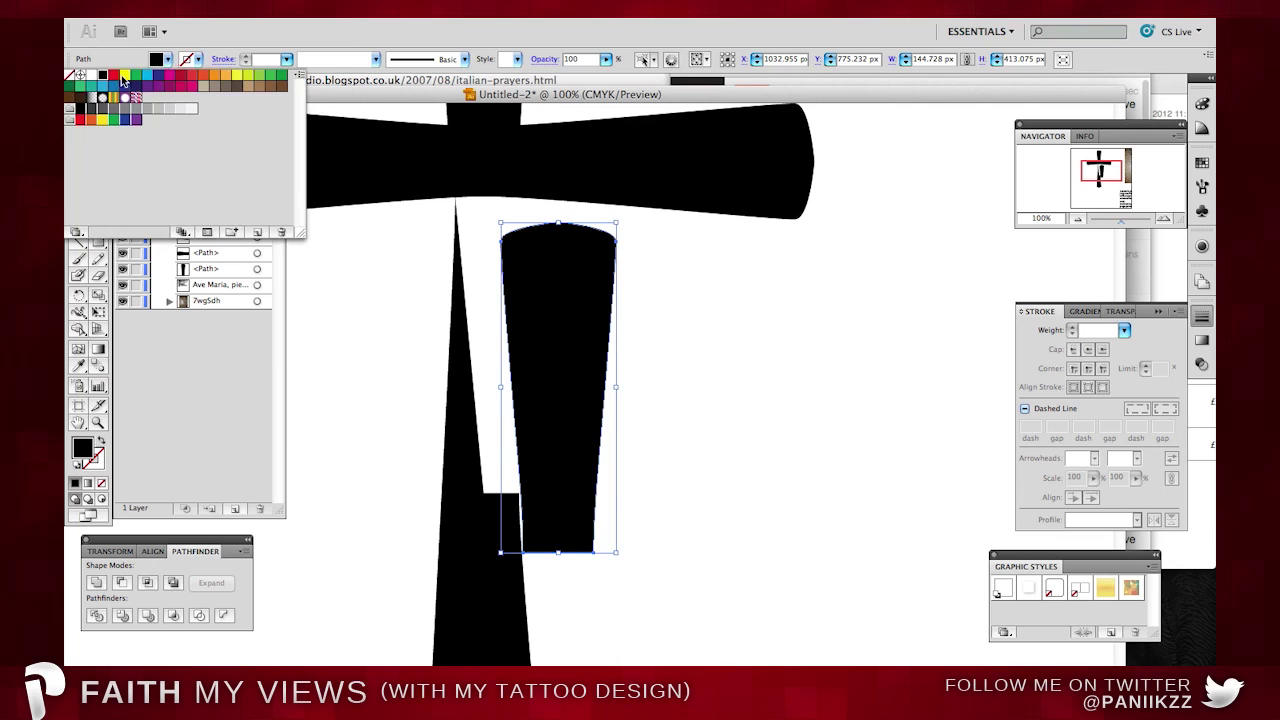
{"action": "left_click", "coordinate": [122, 79]}
Flip the red copy upside down and place it behind the lower arm as a guide, touching the crosspiece.
{"action": "left_click", "coordinate": [594, 308]}
{"action": "right_click", "coordinate": [594, 305]}
{"action": "mouse_move", "coordinate": [645, 503]}
{"action": "left_click", "coordinate": [787, 544]}
{"action": "left_click", "coordinate": [718, 228]}
{"action": "scroll", "coordinate": [697, 334], "scroll_direction": "up", "scroll_amount": 2}
{"action": "left_click_drag", "start_coordinate": [560, 345], "coordinate": [486, 284]}
{"action": "left_click", "coordinate": [370, 295]}
{"action": "left_click_drag", "start_coordinate": [250, 213], "coordinate": [218, 278]}
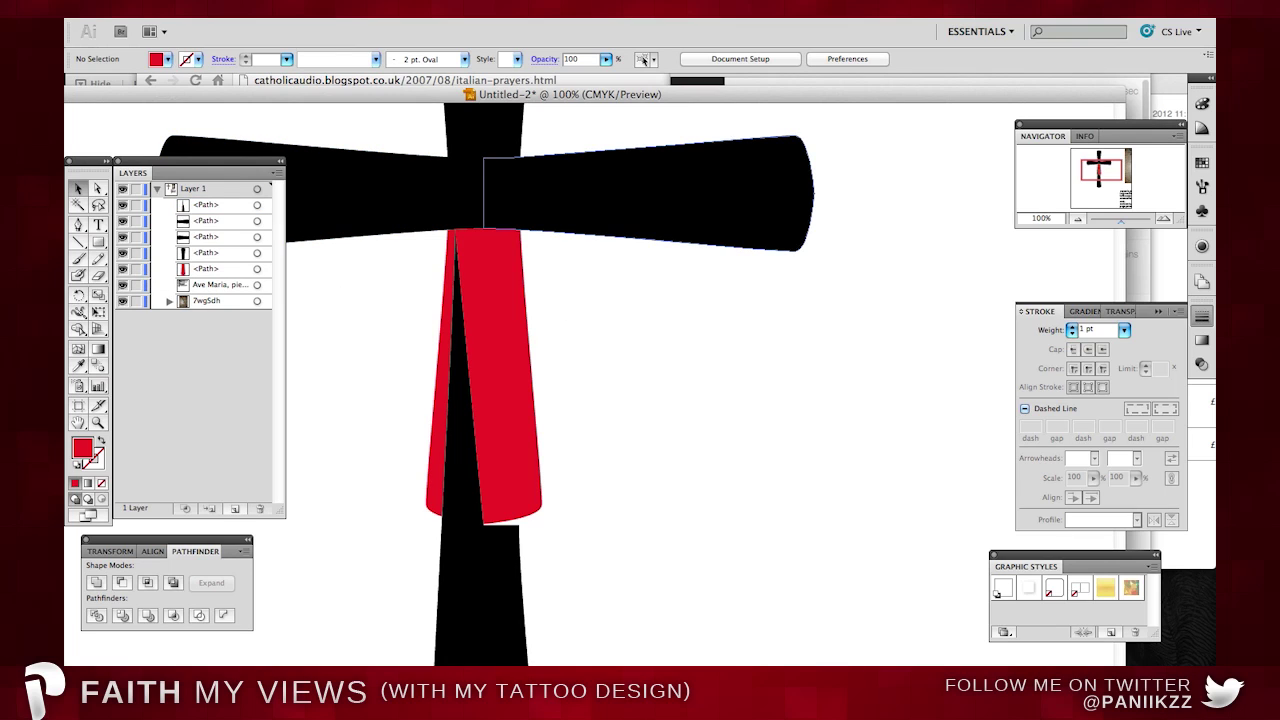
Try to move the lower arm's left corner anchor point to the red guide's edge, and undo the move.
{"action": "key", "text": "super+Tab"}
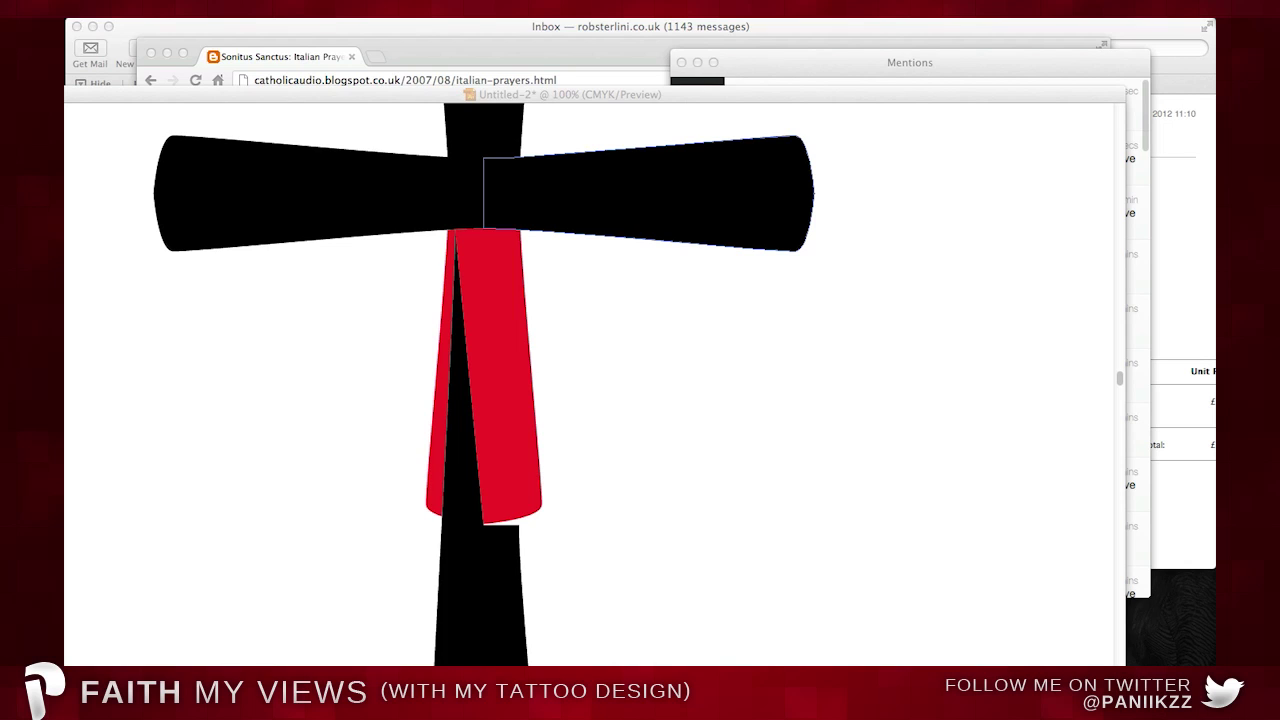
{"action": "left_click", "coordinate": [477, 366]}
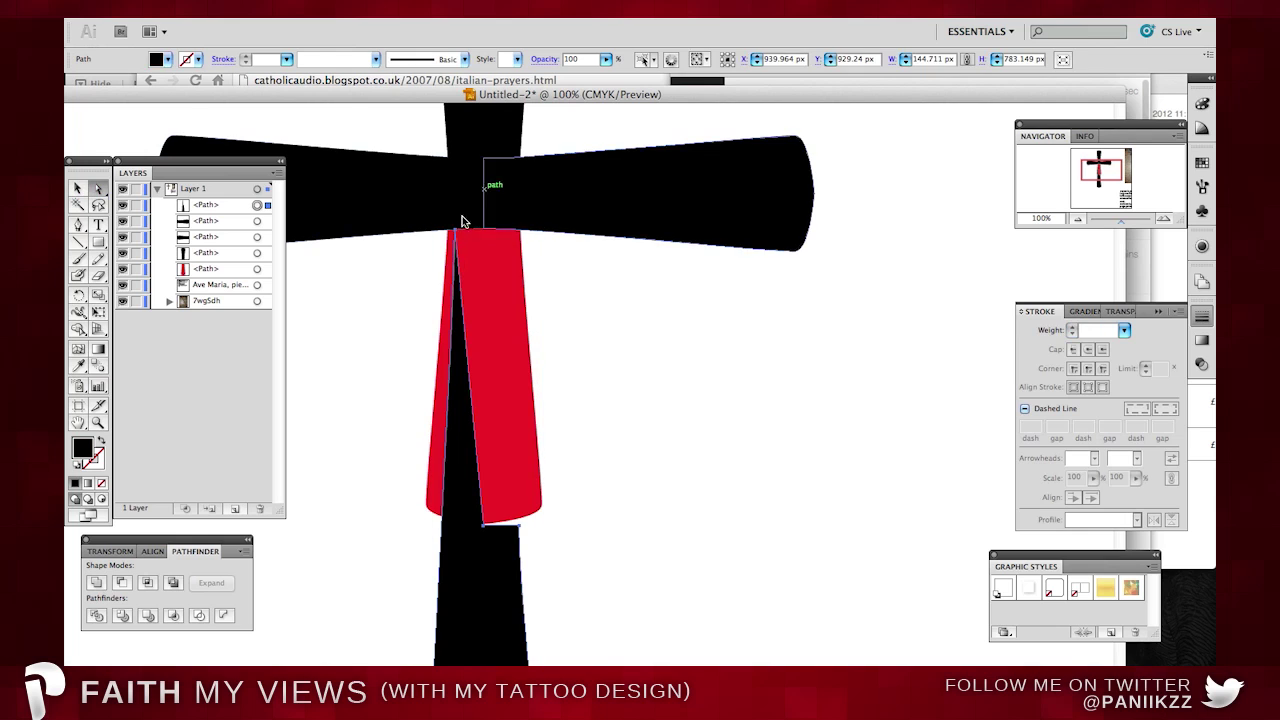
{"action": "left_click_drag", "start_coordinate": [449, 232], "coordinate": [440, 232]}
{"action": "left_click", "coordinate": [447, 231]}
{"action": "key", "text": "super+Tab"}
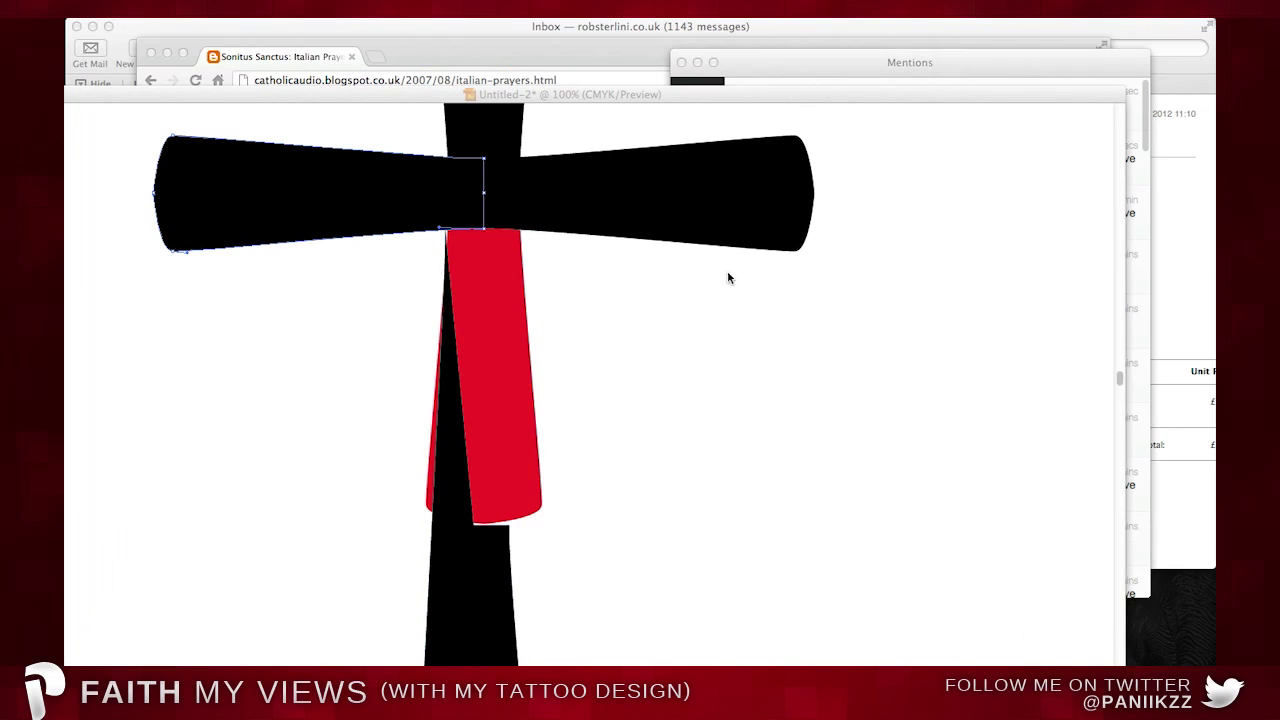
{"action": "left_click", "coordinate": [729, 277]}
{"action": "key", "text": "super+z"}
{"action": "key", "text": "super+shift+a"}
Align the lower arm's upper corner anchor points with the red guide's edges just below the crosspiece.
{"action": "left_click", "coordinate": [1165, 218]}
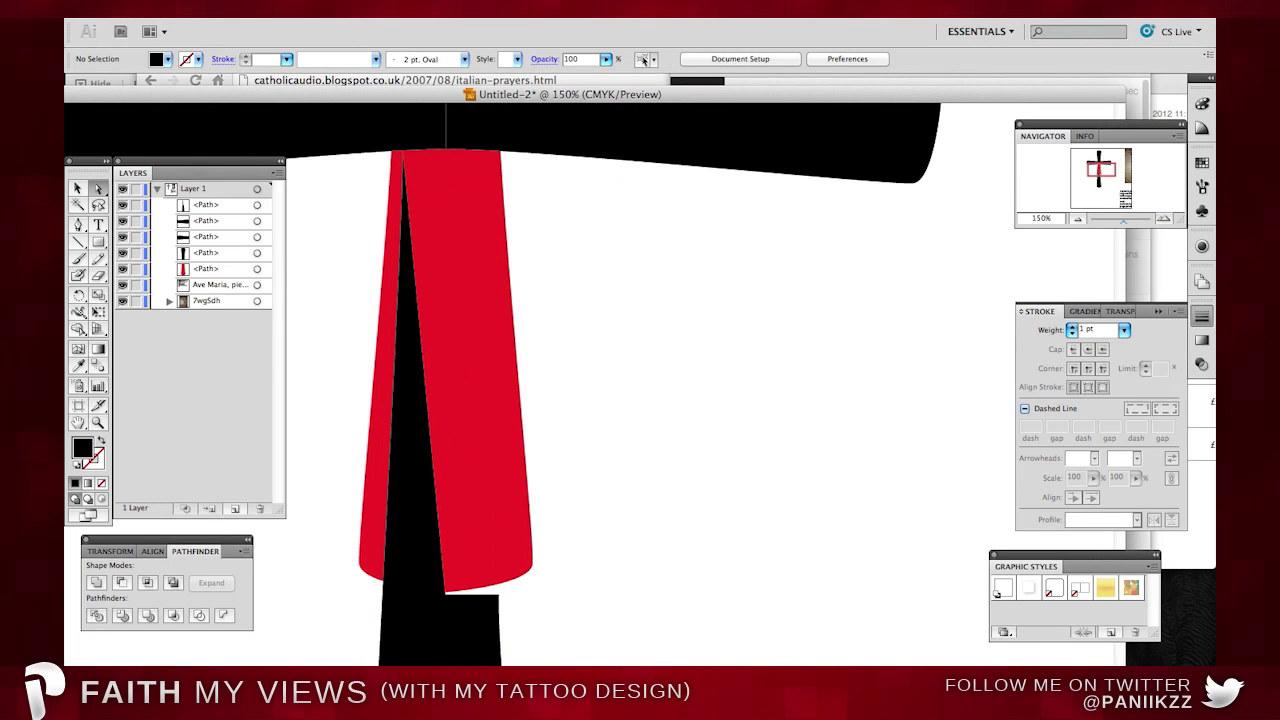
{"action": "key", "text": "super+Tab"}
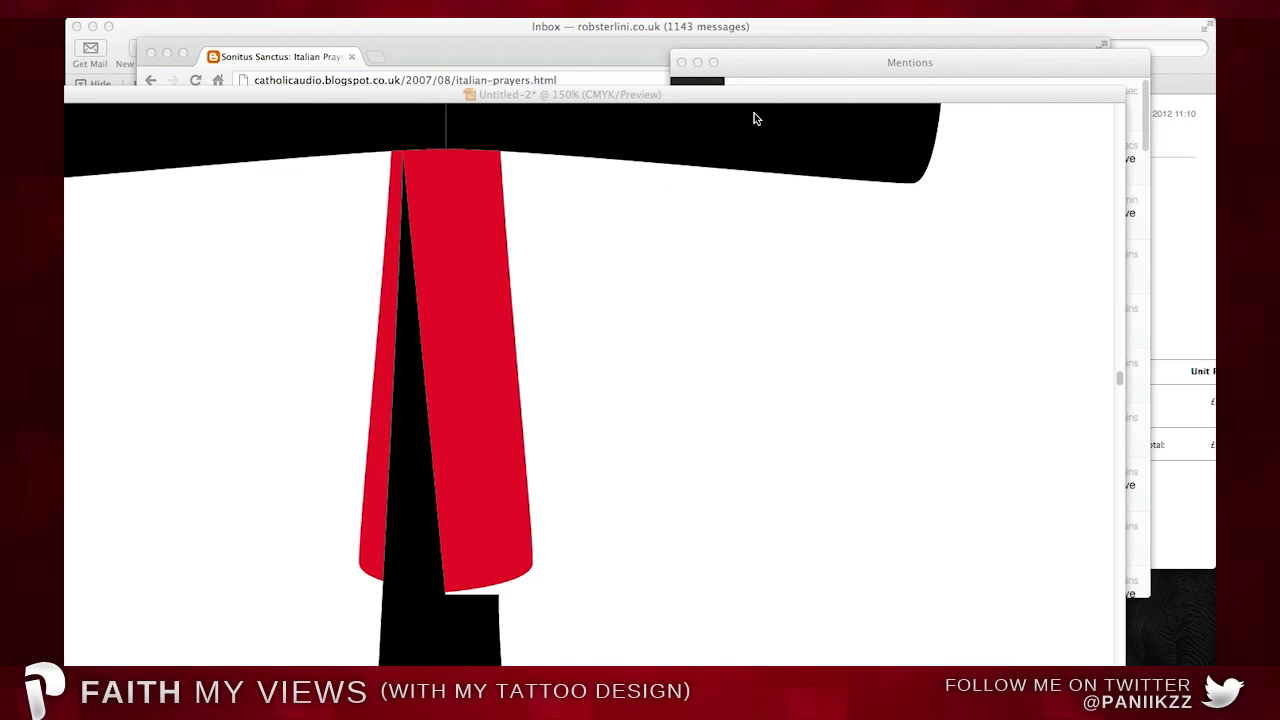
{"action": "left_click", "coordinate": [607, 233]}
{"action": "left_click", "coordinate": [1161, 218]}
{"action": "scroll", "coordinate": [439, 216], "scroll_direction": "up", "scroll_amount": 5}
{"action": "left_click_drag", "start_coordinate": [352, 167], "coordinate": [338, 167]}
{"action": "left_click", "coordinate": [599, 247]}
{"action": "scroll", "coordinate": [599, 247], "scroll_direction": "down", "scroll_amount": 4}
{"action": "left_click_drag", "start_coordinate": [480, 600], "coordinate": [484, 244]}
{"action": "scroll", "coordinate": [467, 134], "scroll_direction": "up", "scroll_amount": 4}
{"action": "scroll", "coordinate": [540, 274], "scroll_direction": "up", "scroll_amount": 1}
{"action": "left_click", "coordinate": [541, 275]}
{"action": "left_click", "coordinate": [1077, 220]}
{"action": "left_click", "coordinate": [1077, 224]}
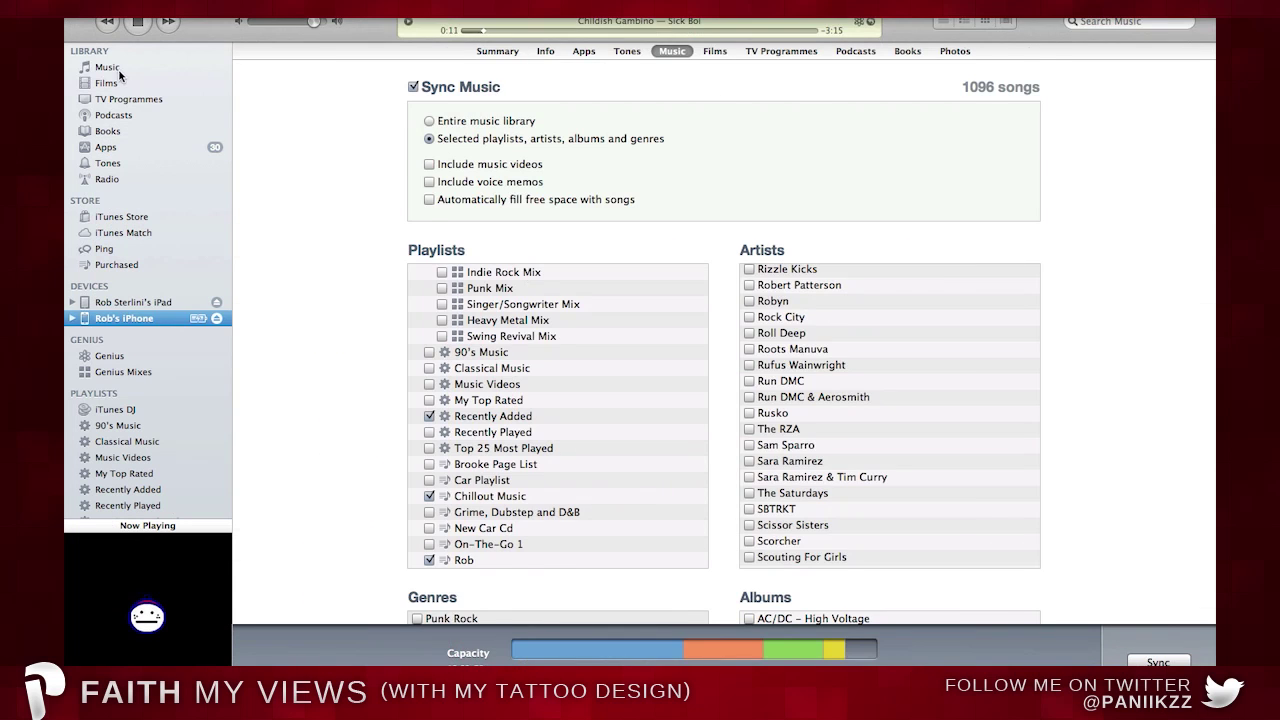
Show the Music library in iTunes and play the song The Thunder.
{"action": "left_click", "coordinate": [110, 68]}
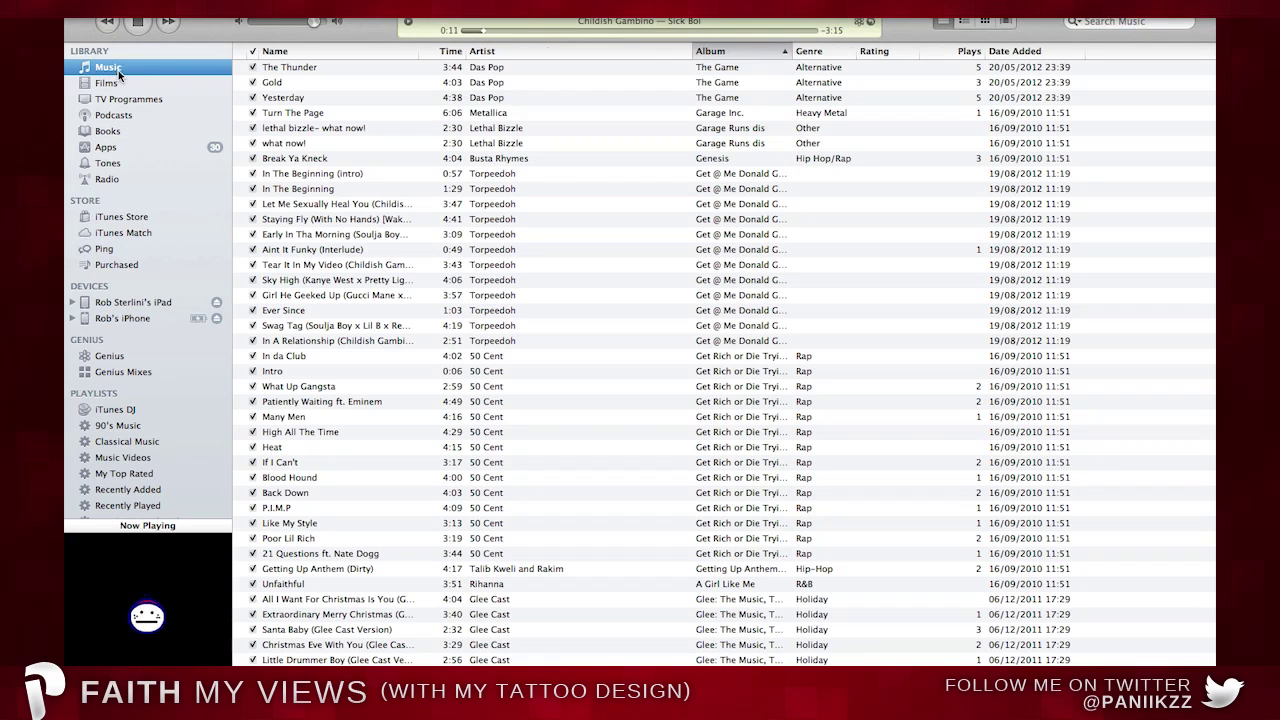
{"action": "double_click", "coordinate": [290, 68]}
{"action": "scroll", "coordinate": [290, 104], "scroll_direction": "up", "scroll_amount": 5}
{"action": "scroll", "coordinate": [300, 160], "scroll_direction": "down", "scroll_amount": 2}
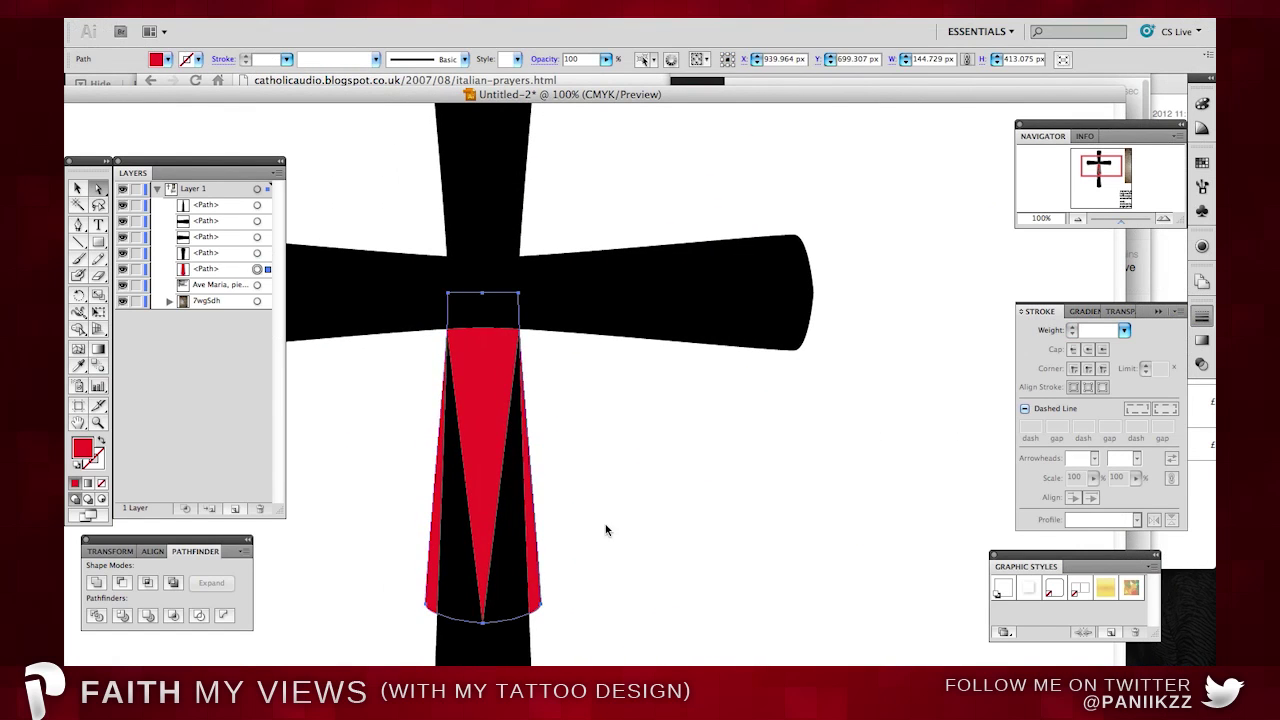
Delete the red guide shape and raise the lower arm's middle anchor point behind the crosspiece.
{"action": "key", "text": "Delete"}
{"action": "left_click_drag", "start_coordinate": [486, 623], "coordinate": [494, 312]}
{"action": "key", "text": "p"}
{"action": "left_click", "coordinate": [448, 329]}
{"action": "left_click", "coordinate": [493, 311]}
{"action": "left_click", "coordinate": [77, 189]}
{"action": "left_click", "coordinate": [633, 433]}
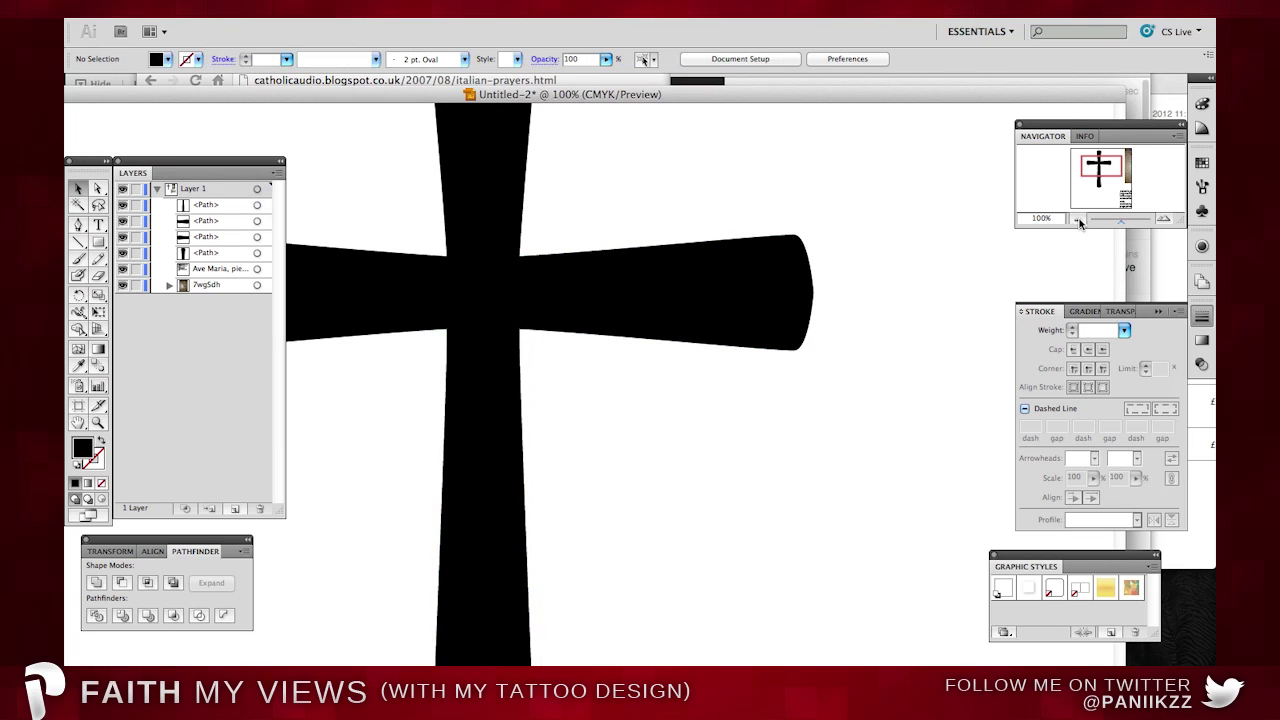
Select all four arms and unite them into a single cross shape.
{"action": "left_click", "coordinate": [1076, 219]}
{"action": "left_click", "coordinate": [1077, 219]}
{"action": "scroll", "coordinate": [803, 146], "scroll_direction": "right", "scroll_amount": 3}
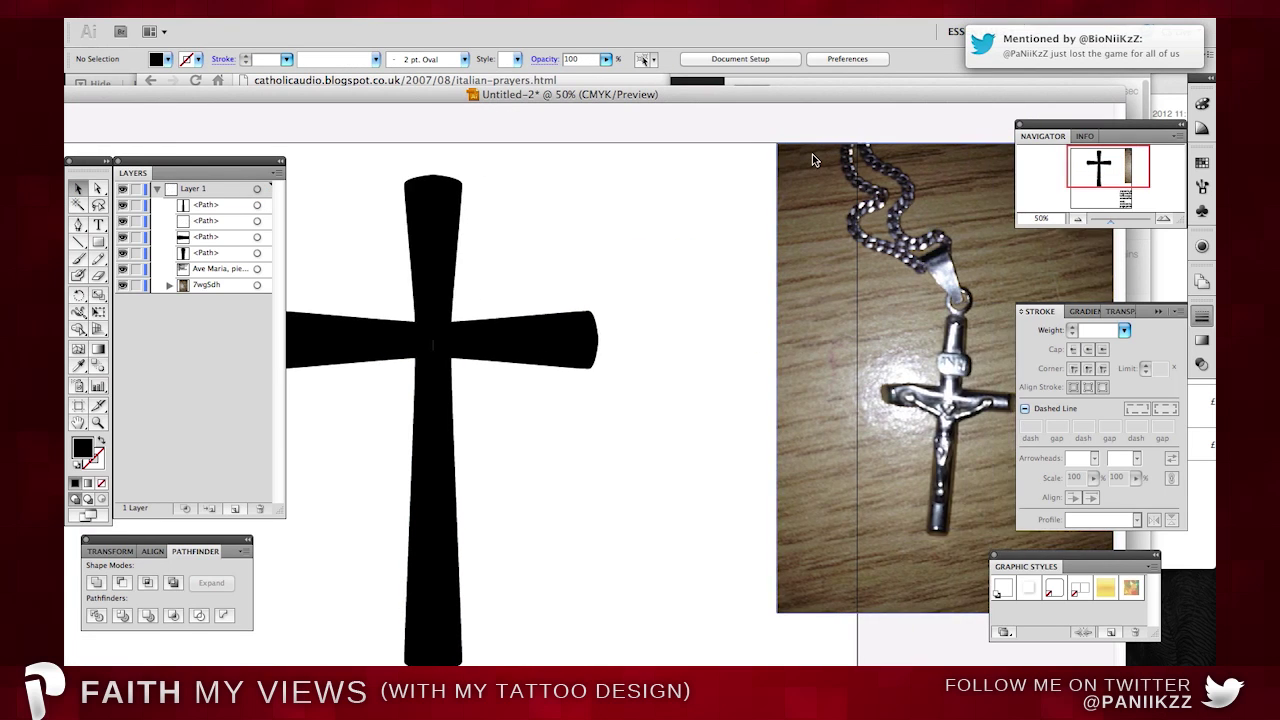
{"action": "scroll", "coordinate": [812, 154], "scroll_direction": "left", "scroll_amount": 2}
{"action": "left_click", "coordinate": [492, 314]}
{"action": "left_click", "coordinate": [548, 338], "text": "shift"}
{"action": "left_click", "coordinate": [350, 340], "text": "shift"}
{"action": "left_click", "coordinate": [491, 400], "text": "shift"}
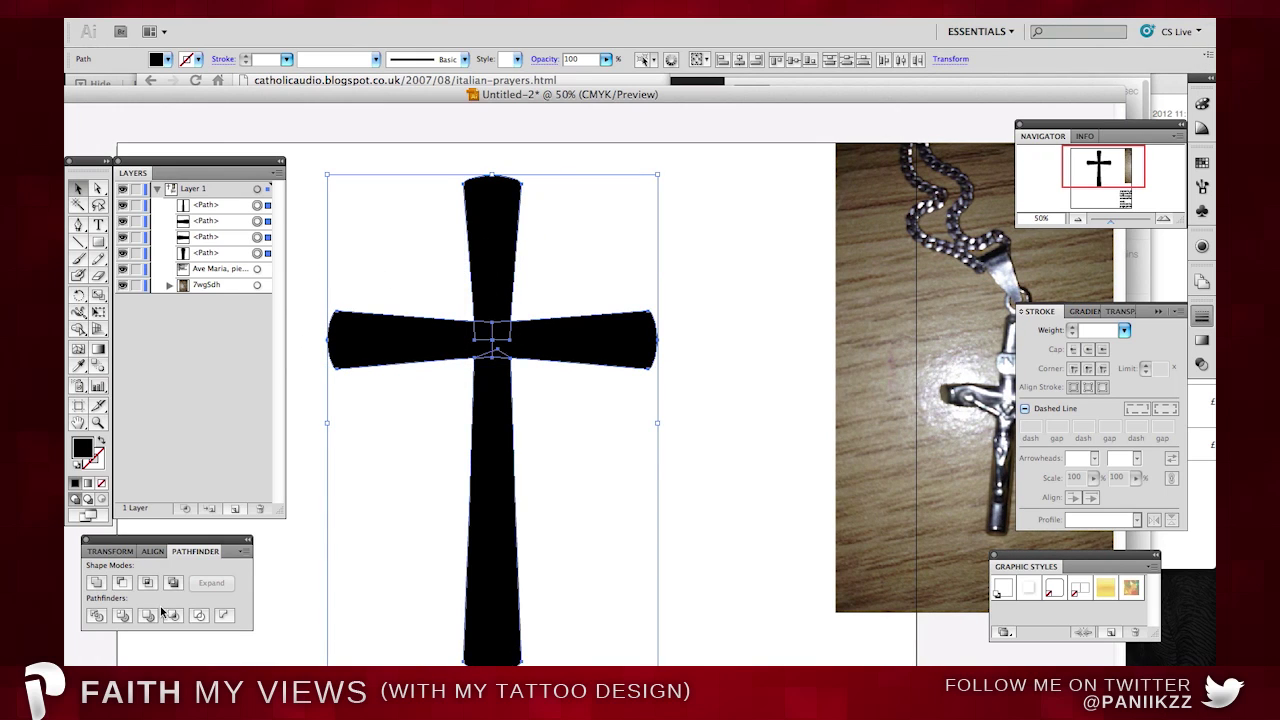
{"action": "left_click", "coordinate": [96, 583]}
Give the united cross a black stroke with a weight of 20 pt.
{"action": "left_click", "coordinate": [194, 60]}
{"action": "left_click", "coordinate": [102, 75]}
{"action": "left_click", "coordinate": [287, 59]}
{"action": "left_click", "coordinate": [290, 200]}
{"action": "left_click", "coordinate": [287, 59]}
{"action": "left_click", "coordinate": [281, 134]}
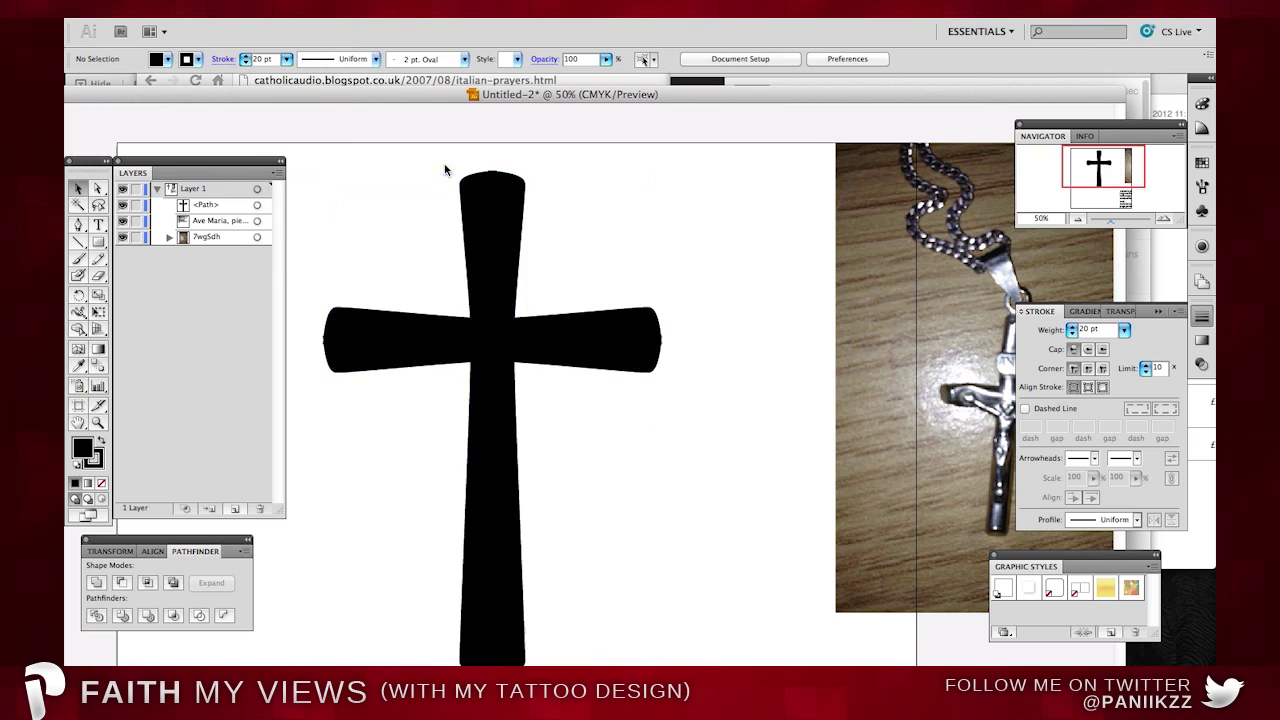
Set the stroke options to a round cap and a round join.
{"action": "left_click", "coordinate": [1088, 349]}
{"action": "left_click", "coordinate": [1088, 368]}
{"action": "left_click", "coordinate": [770, 338]}
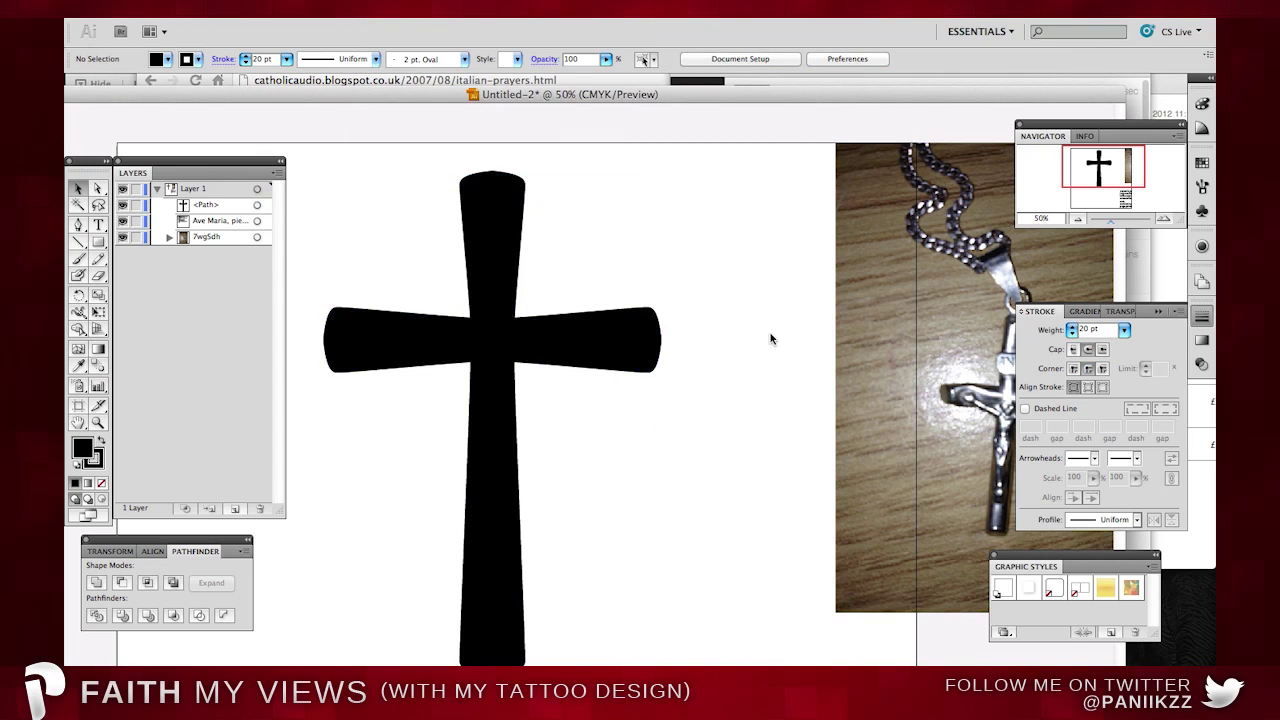
Draw a wavy line about 264 px wide across the cross's upper arm with the Pen tool.
{"action": "scroll", "coordinate": [770, 338], "scroll_direction": "down", "scroll_amount": 2}
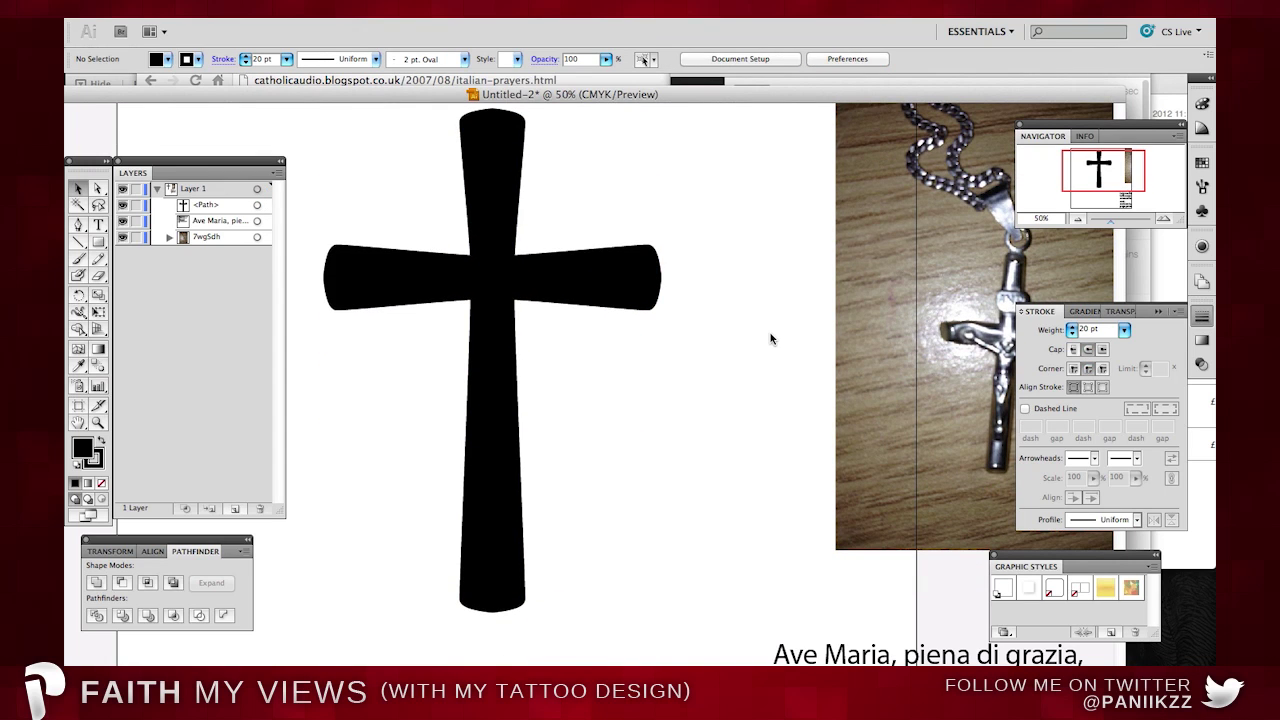
{"action": "scroll", "coordinate": [770, 338], "scroll_direction": "up", "scroll_amount": 2}
{"action": "scroll", "coordinate": [770, 338], "scroll_direction": "left", "scroll_amount": 1}
{"action": "scroll", "coordinate": [770, 338], "scroll_direction": "right", "scroll_amount": 1}
{"action": "scroll", "coordinate": [770, 338], "scroll_direction": "left", "scroll_amount": 1}
{"action": "key", "text": "super+equal"}
{"action": "scroll", "coordinate": [686, 248], "scroll_direction": "up", "scroll_amount": 3}
{"action": "scroll", "coordinate": [289, 255], "scroll_direction": "left", "scroll_amount": 1}
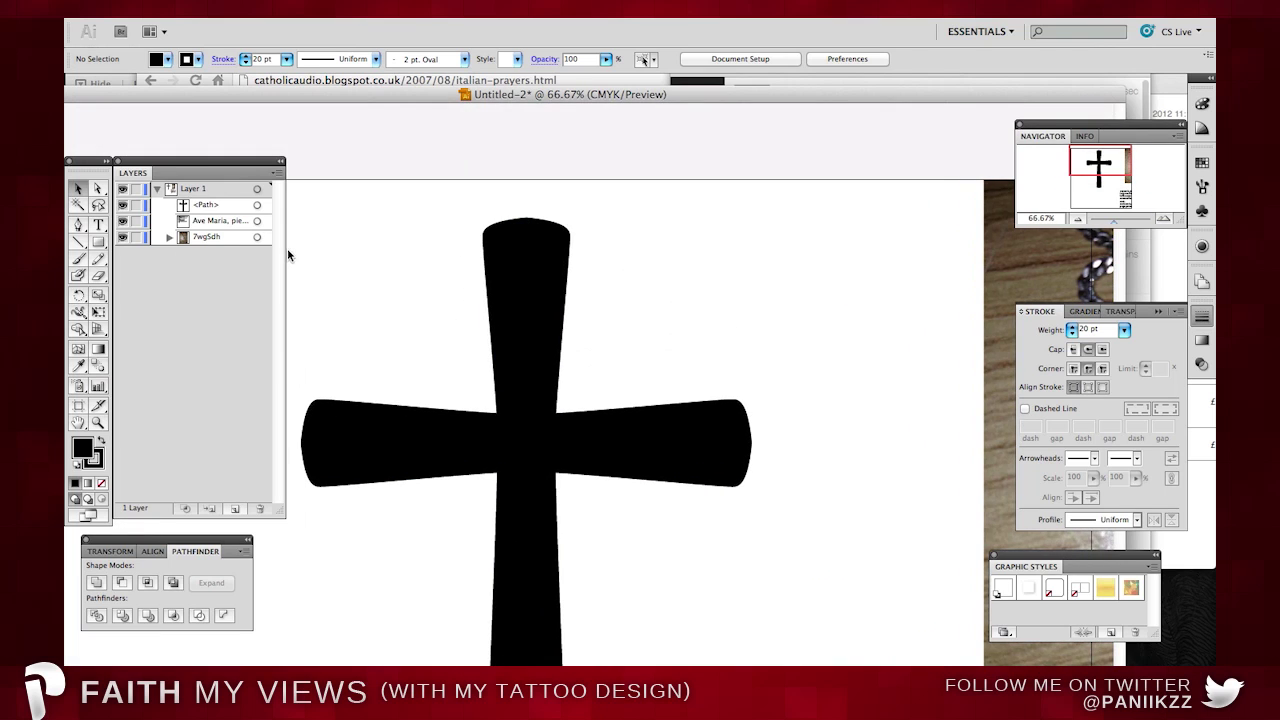
{"action": "left_click", "coordinate": [451, 292]}
{"action": "left_click_drag", "start_coordinate": [527, 296], "coordinate": [586, 300]}
{"action": "left_click", "coordinate": [591, 289]}
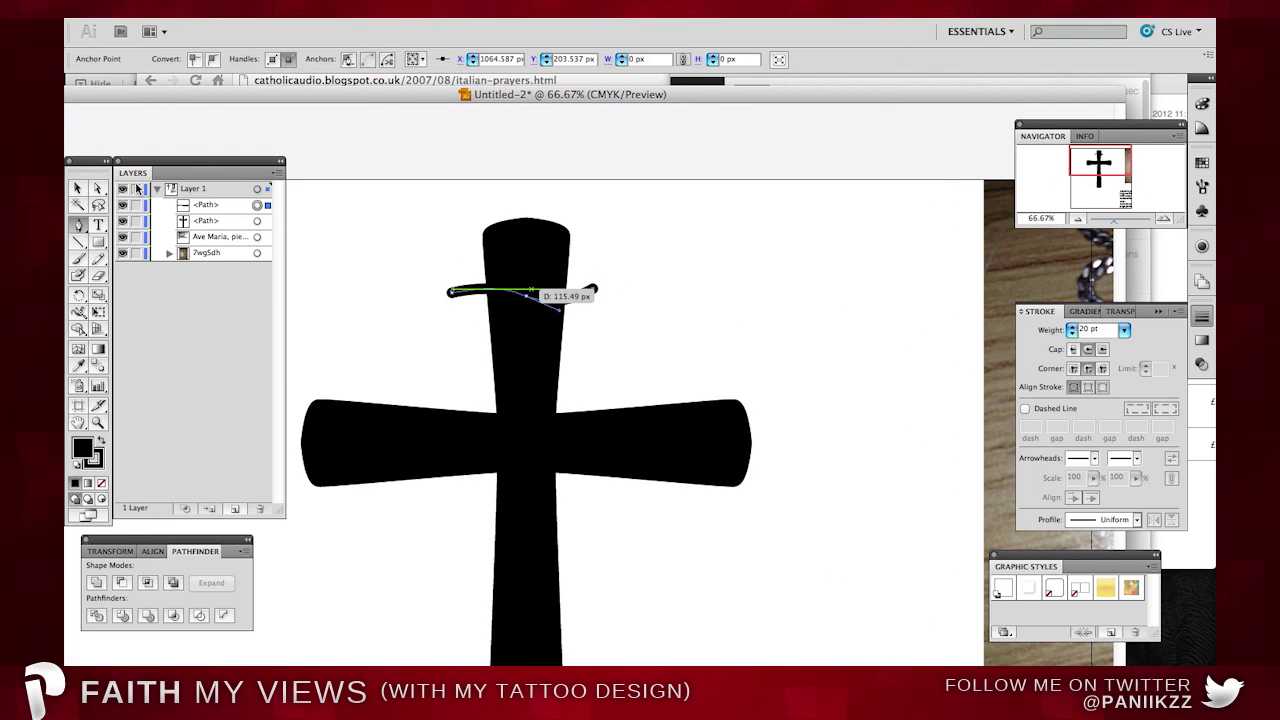
Try to extend the wavy line downward from its end with one more segment, and undo it.
{"action": "scroll", "coordinate": [592, 290], "scroll_direction": "down", "scroll_amount": 1}
{"action": "left_click", "coordinate": [595, 345]}
{"action": "left_click", "coordinate": [80, 189]}
{"action": "left_click", "coordinate": [400, 270]}
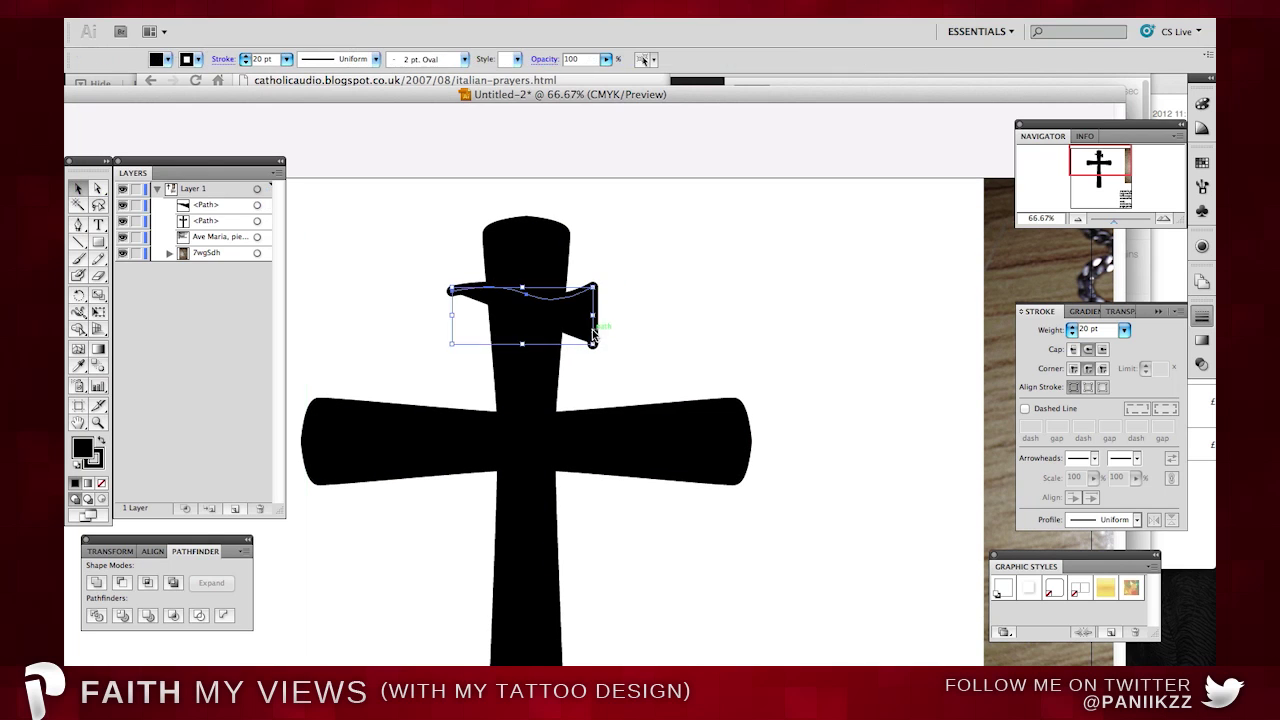
{"action": "key", "text": "super+z"}
Set both the fill and the stroke of the wavy line to white.
{"action": "left_click", "coordinate": [534, 291]}
{"action": "left_click", "coordinate": [168, 59]}
{"action": "left_click", "coordinate": [99, 78]}
{"action": "left_click", "coordinate": [198, 59]}
{"action": "left_click", "coordinate": [198, 59]}
{"action": "left_click", "coordinate": [99, 78]}
{"action": "left_click", "coordinate": [643, 257]}
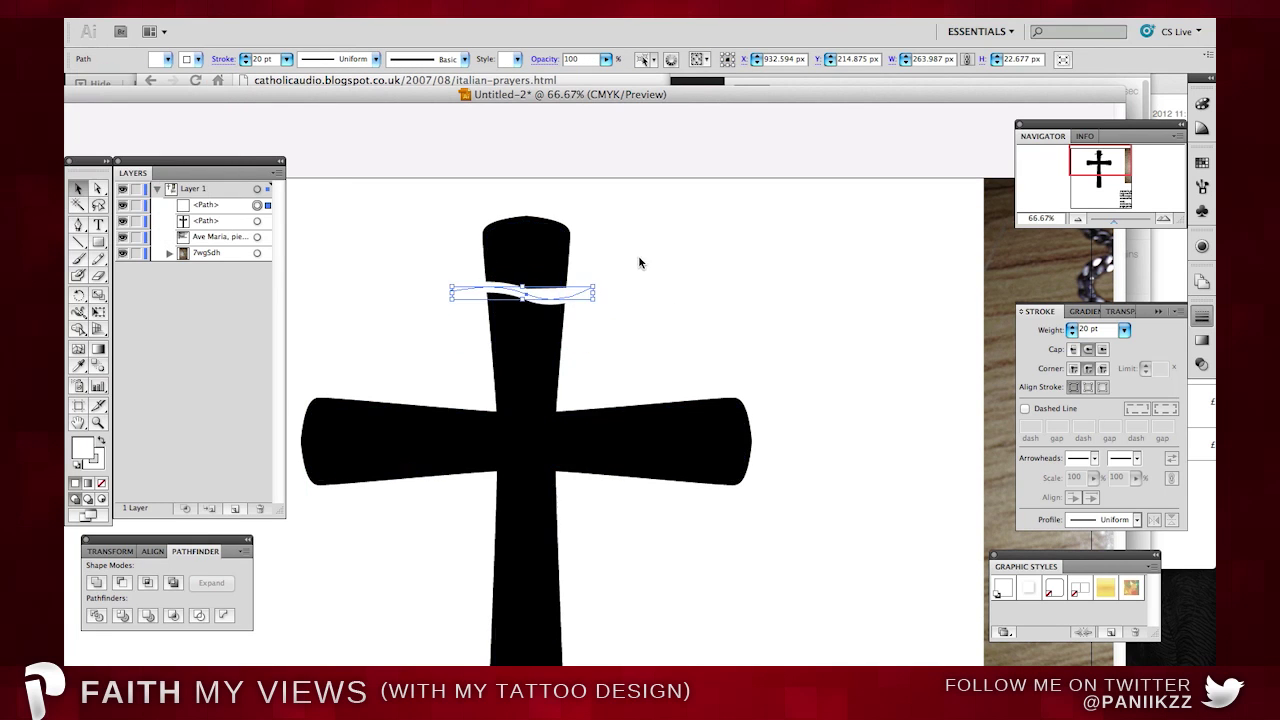
{"action": "left_click", "coordinate": [643, 257]}
Draw a magenta rectangle about 1233 by 1680 px around the cross, stacked behind the cross and in front of the photo.
{"action": "key", "text": "super+minus"}
{"action": "key", "text": "super+minus"}
{"action": "left_click", "coordinate": [99, 242]}
{"action": "left_click", "coordinate": [168, 59]}
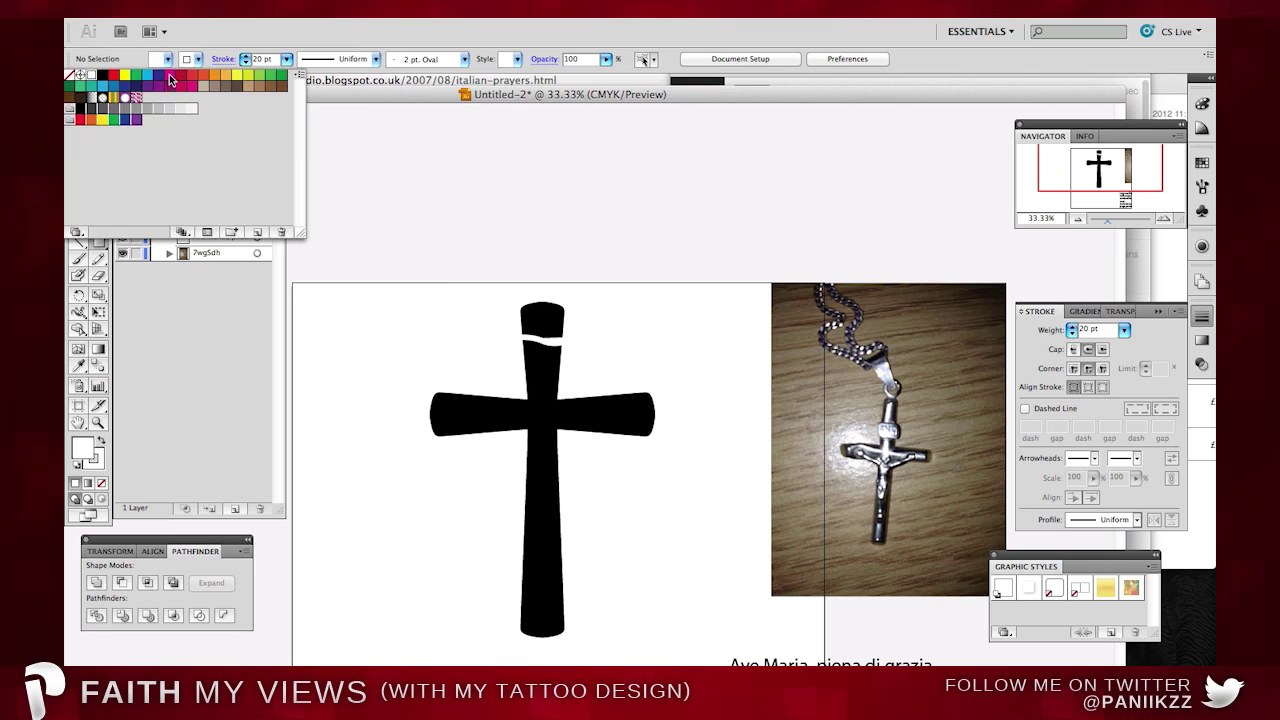
{"action": "left_click", "coordinate": [190, 78]}
{"action": "left_click", "coordinate": [345, 150]}
{"action": "left_click_drag", "start_coordinate": [359, 216], "coordinate": [684, 662]}
{"action": "left_click_drag", "start_coordinate": [205, 205], "coordinate": [230, 246]}
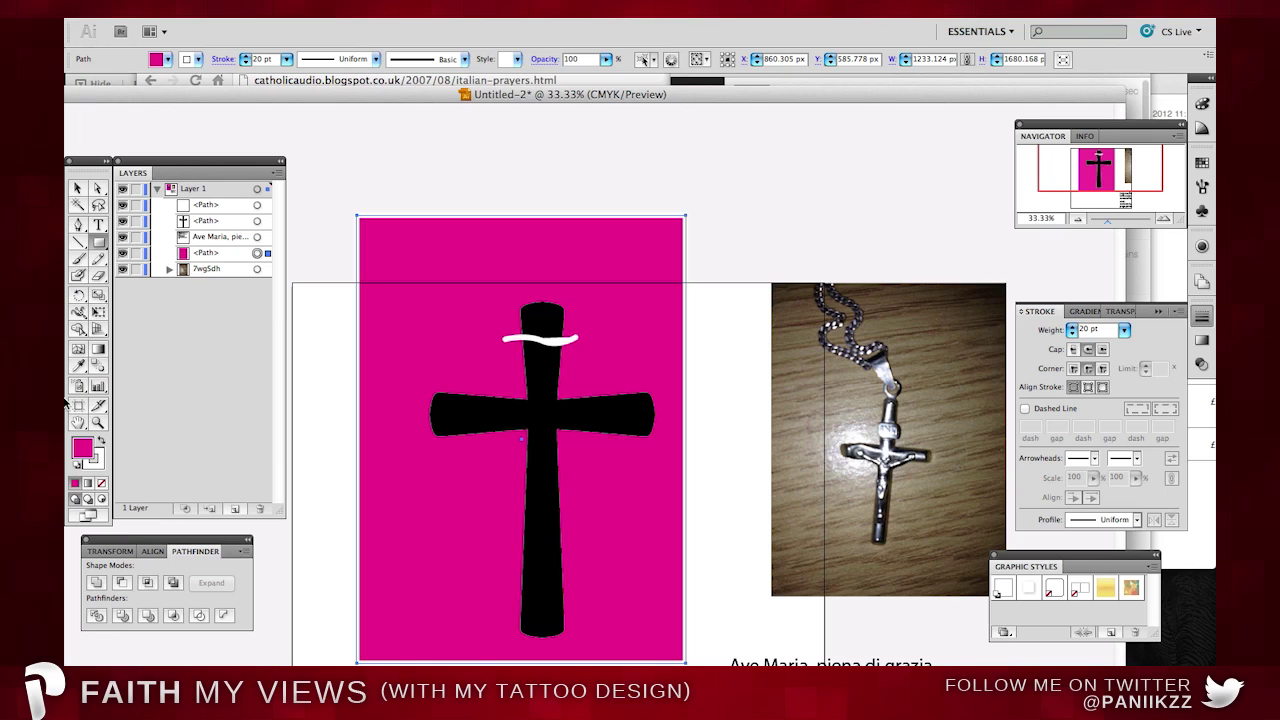
Duplicate the white wavy line straight below the original on the cross's upper arm.
{"action": "left_click", "coordinate": [78, 188]}
{"action": "left_click", "coordinate": [957, 220]}
{"action": "left_click", "coordinate": [1162, 218]}
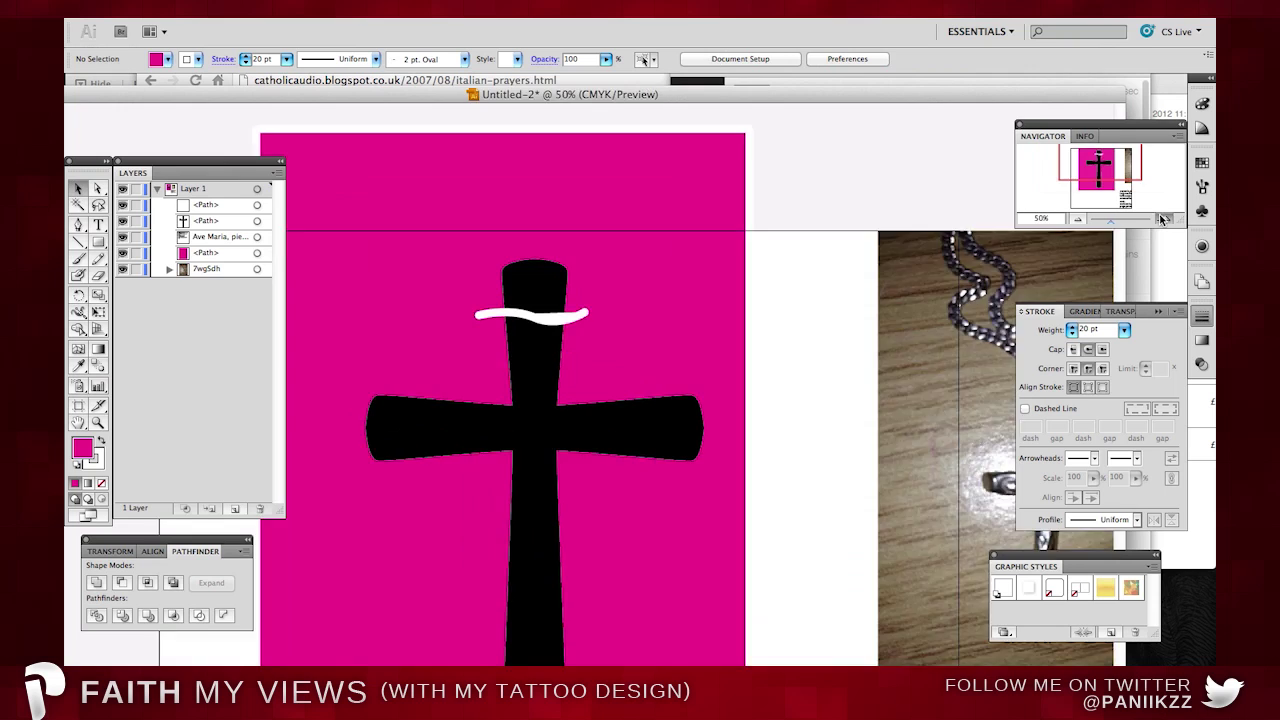
{"action": "left_click", "coordinate": [1163, 219]}
{"action": "left_click", "coordinate": [600, 246]}
{"action": "mouse_move", "coordinate": [588, 241]}
{"action": "left_mouse_down"}
{"action": "mouse_move", "coordinate": [635, 375]}
{"action": "mouse_move", "coordinate": [588, 325]}
{"action": "left_mouse_up"}
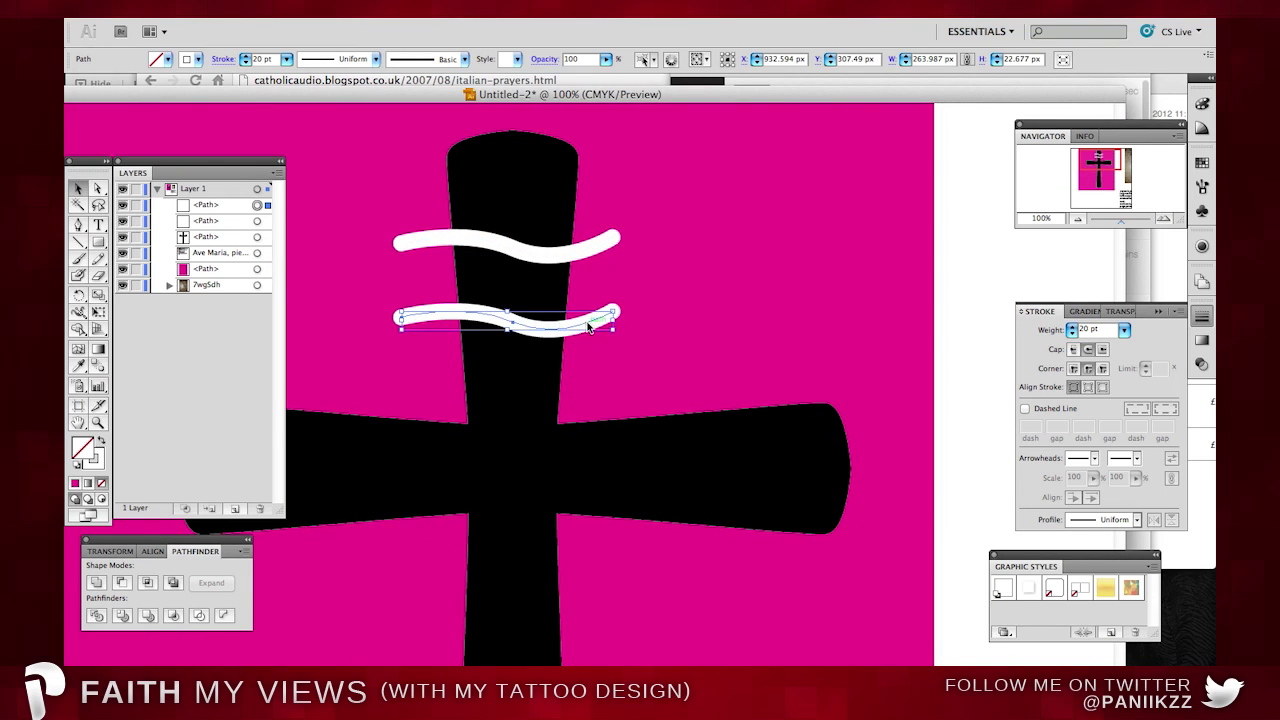
Reduce the two wavy lines to one left half, and add a turned copy of that half to continue the wave.
{"action": "left_click", "coordinate": [526, 257]}
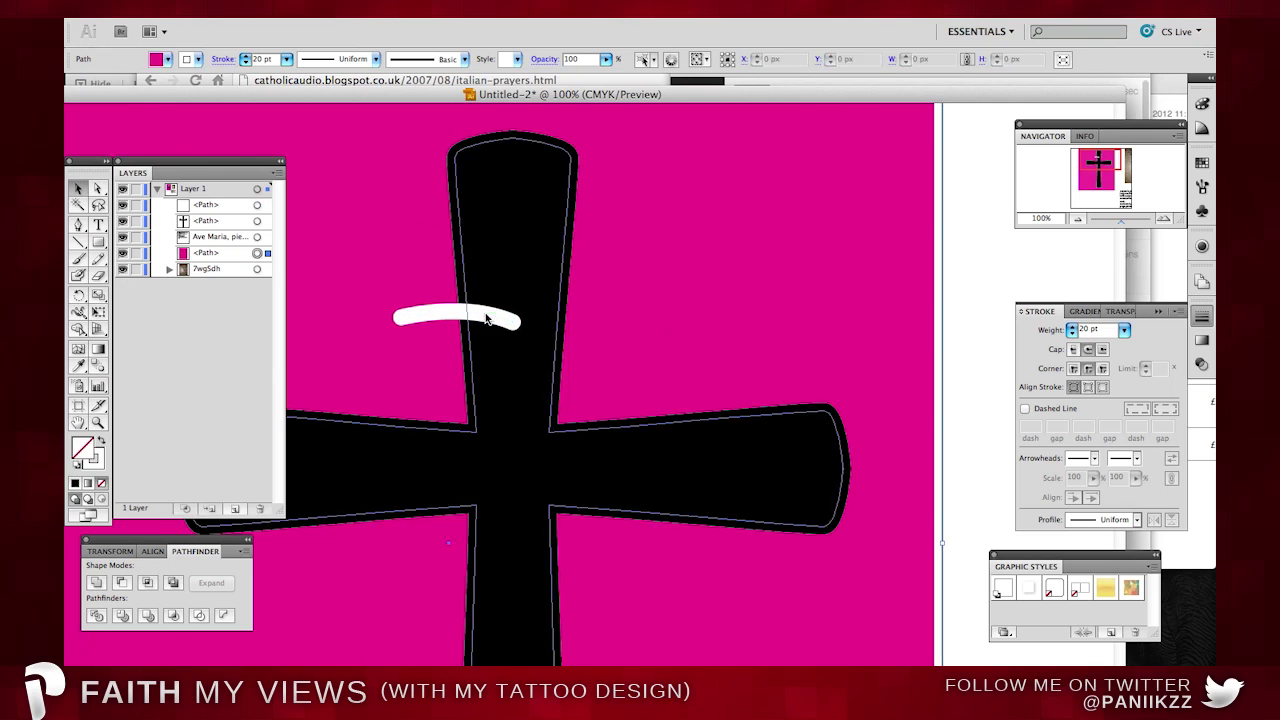
{"action": "left_click", "coordinate": [488, 317]}
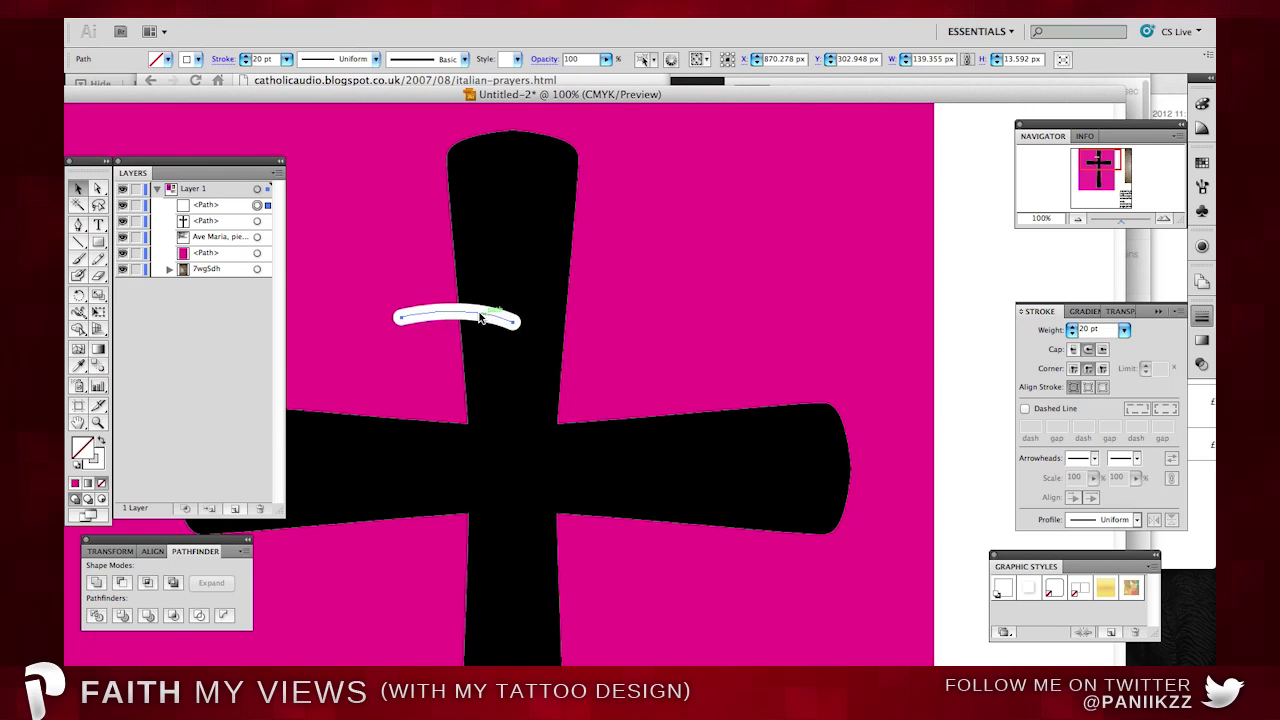
{"action": "key", "text": "super+v"}
{"action": "right_click", "coordinate": [531, 375]}
{"action": "mouse_move", "coordinate": [600, 575]}
{"action": "left_click", "coordinate": [727, 564]}
{"action": "key", "text": "Return"}
Position the halves as one wave across the upper arm, set its stroke to 10 pt, and duplicate it below.
{"action": "mouse_move", "coordinate": [489, 393]}
{"action": "left_mouse_down"}
{"action": "mouse_move", "coordinate": [528, 328]}
{"action": "mouse_move", "coordinate": [484, 218]}
{"action": "left_mouse_up"}
{"action": "left_click", "coordinate": [600, 298]}
{"action": "left_click", "coordinate": [564, 336]}
{"action": "left_click", "coordinate": [484, 317], "text": "shift"}
{"action": "left_click", "coordinate": [287, 60]}
{"action": "left_click", "coordinate": [290, 256]}
{"action": "left_click", "coordinate": [726, 187]}
{"action": "mouse_move", "coordinate": [573, 236]}
{"action": "left_mouse_down"}
{"action": "mouse_move", "coordinate": [586, 394]}
{"action": "mouse_move", "coordinate": [533, 300]}
{"action": "left_mouse_up"}
Connect both ends of the two waves with straight vertical Pen segments to form a band.
{"action": "key", "text": "p"}
{"action": "left_click", "coordinate": [626, 228]}
{"action": "left_click", "coordinate": [624, 297]}
{"action": "left_click", "coordinate": [401, 218]}
{"action": "left_click", "coordinate": [401, 290]}
{"action": "key", "text": "v"}
{"action": "left_click", "coordinate": [357, 193]}
Try to combine the band's two paths with Pathfinder Intersect, and delete both paths.
{"action": "left_click", "coordinate": [124, 206]}
{"action": "left_click", "coordinate": [125, 207]}
{"action": "left_click", "coordinate": [552, 231]}
{"action": "left_click", "coordinate": [492, 215], "text": "shift"}
{"action": "left_click", "coordinate": [774, 213]}
{"action": "left_click", "coordinate": [548, 231]}
{"action": "left_click", "coordinate": [492, 215], "text": "shift"}
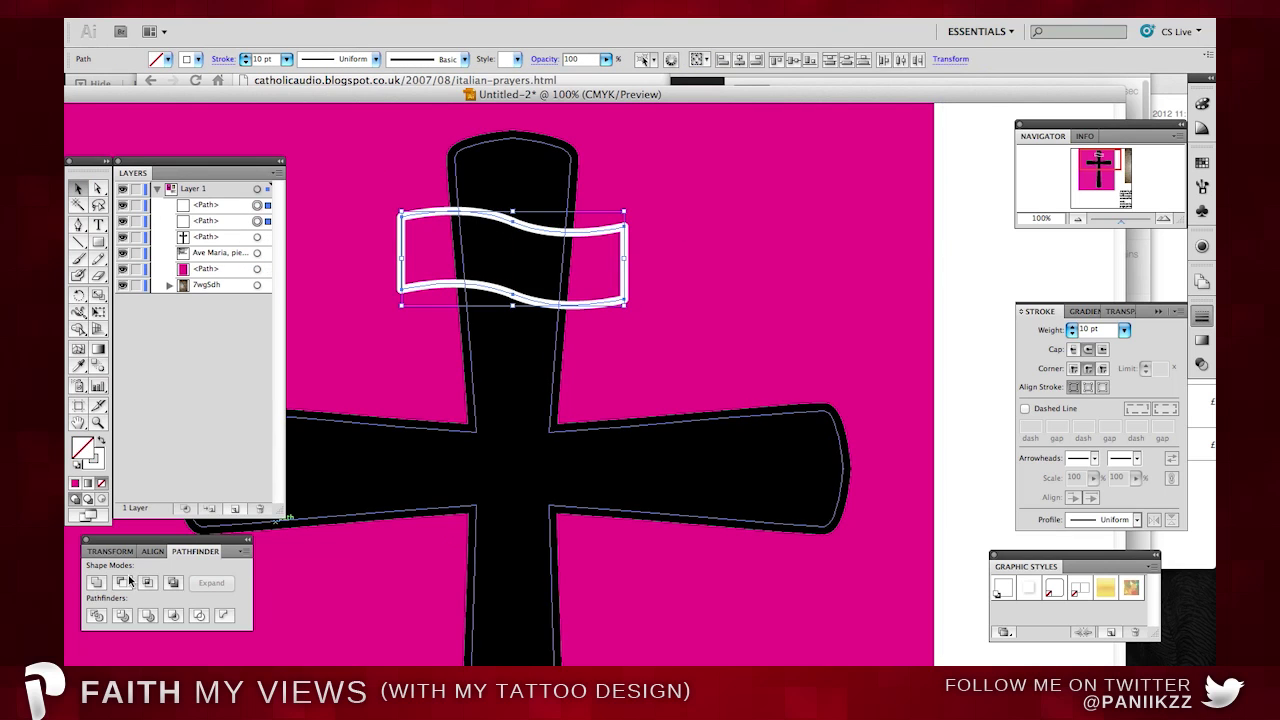
{"action": "left_click", "coordinate": [146, 581]}
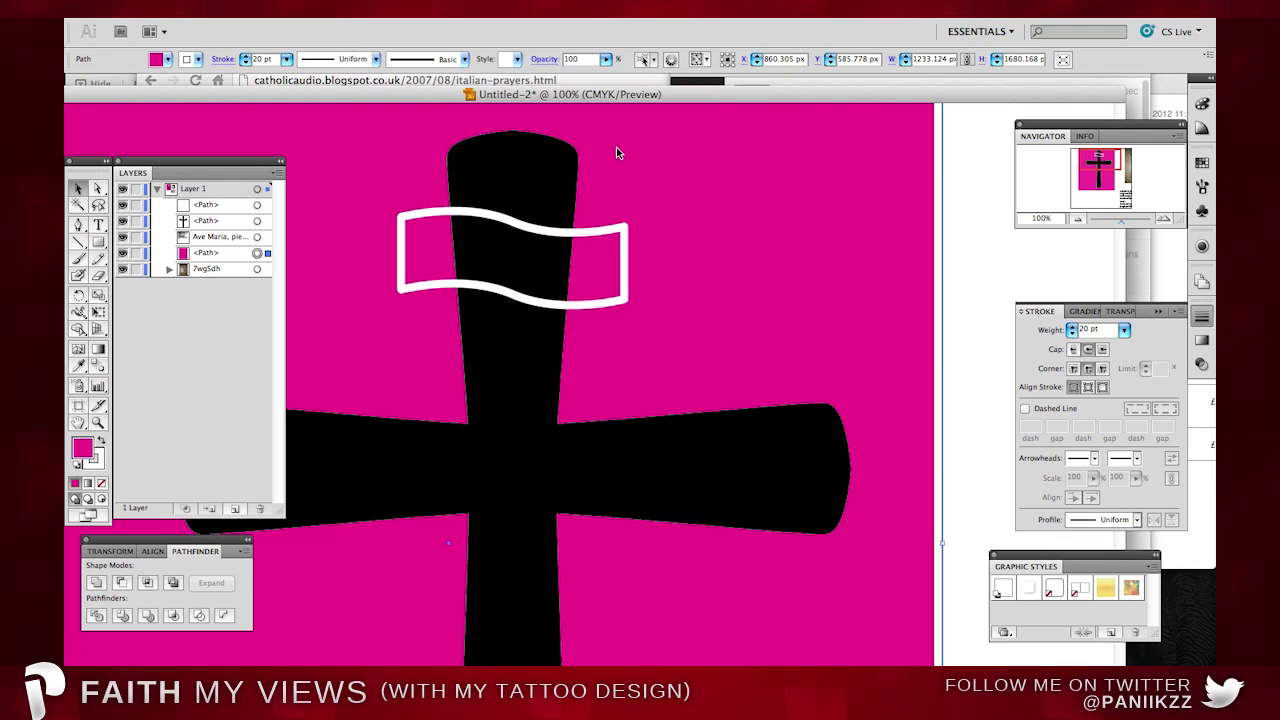
{"action": "left_click", "coordinate": [575, 232]}
{"action": "key", "text": "Delete"}
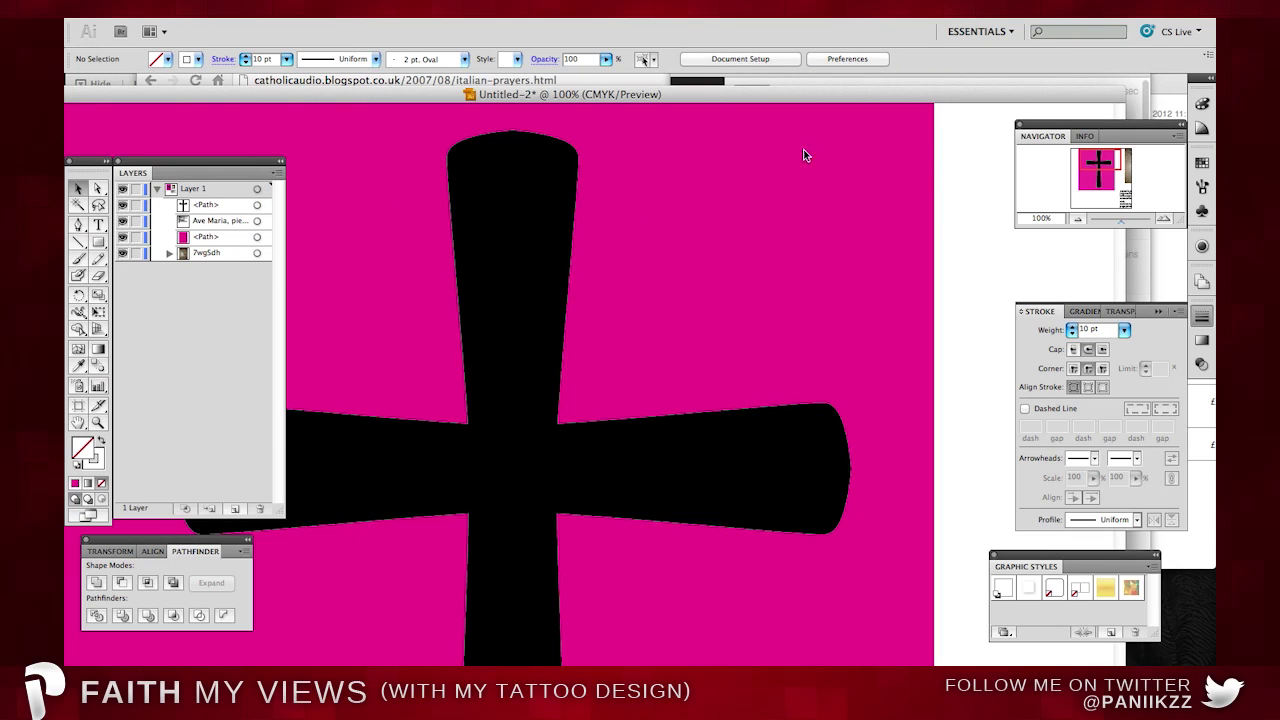
Draw a white-outlined rectangle about 302 by 151 px across the cross's upper arm.
{"action": "scroll", "coordinate": [804, 156], "scroll_direction": "left", "scroll_amount": 2}
{"action": "left_click", "coordinate": [98, 243]}
{"action": "left_click_drag", "start_coordinate": [601, 276], "coordinate": [669, 313]}
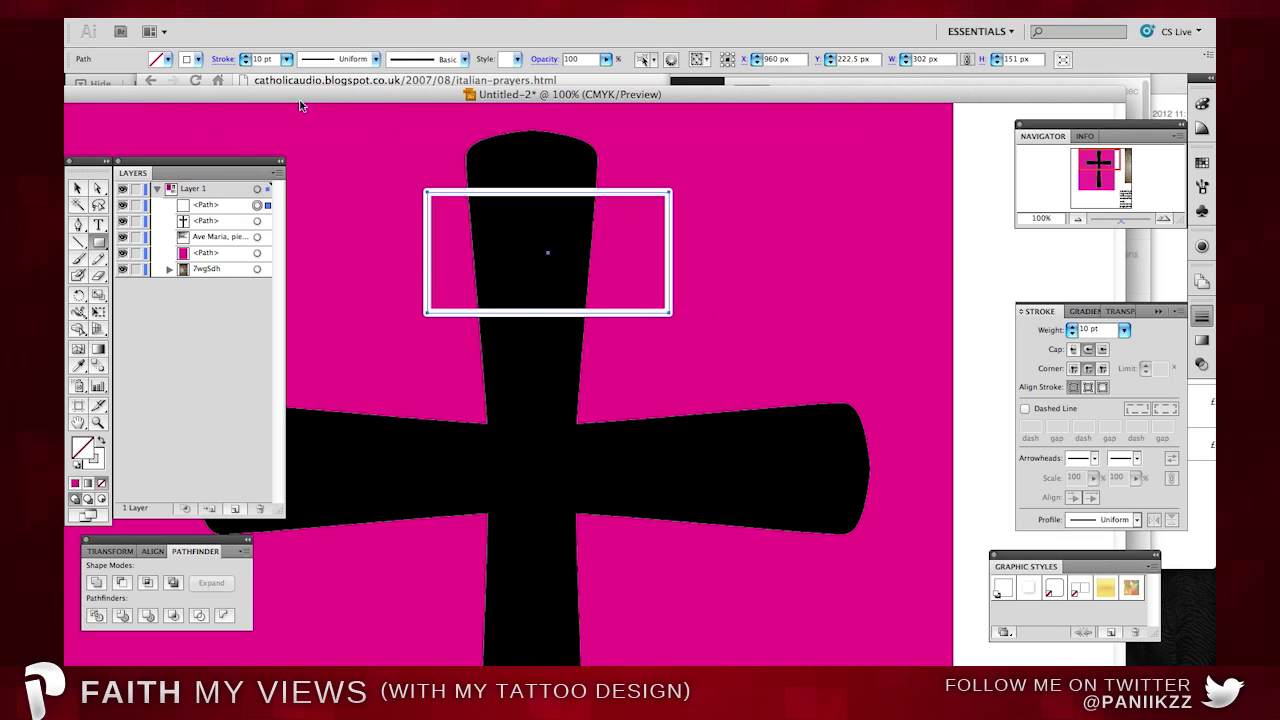
Apply Round Corners to the white rectangle with a radius of 30.
{"action": "left_click", "coordinate": [436, 12]}
{"action": "mouse_move", "coordinate": [400, 12]}
{"action": "mouse_move", "coordinate": [560, 227]}
{"action": "left_click", "coordinate": [643, 285]}
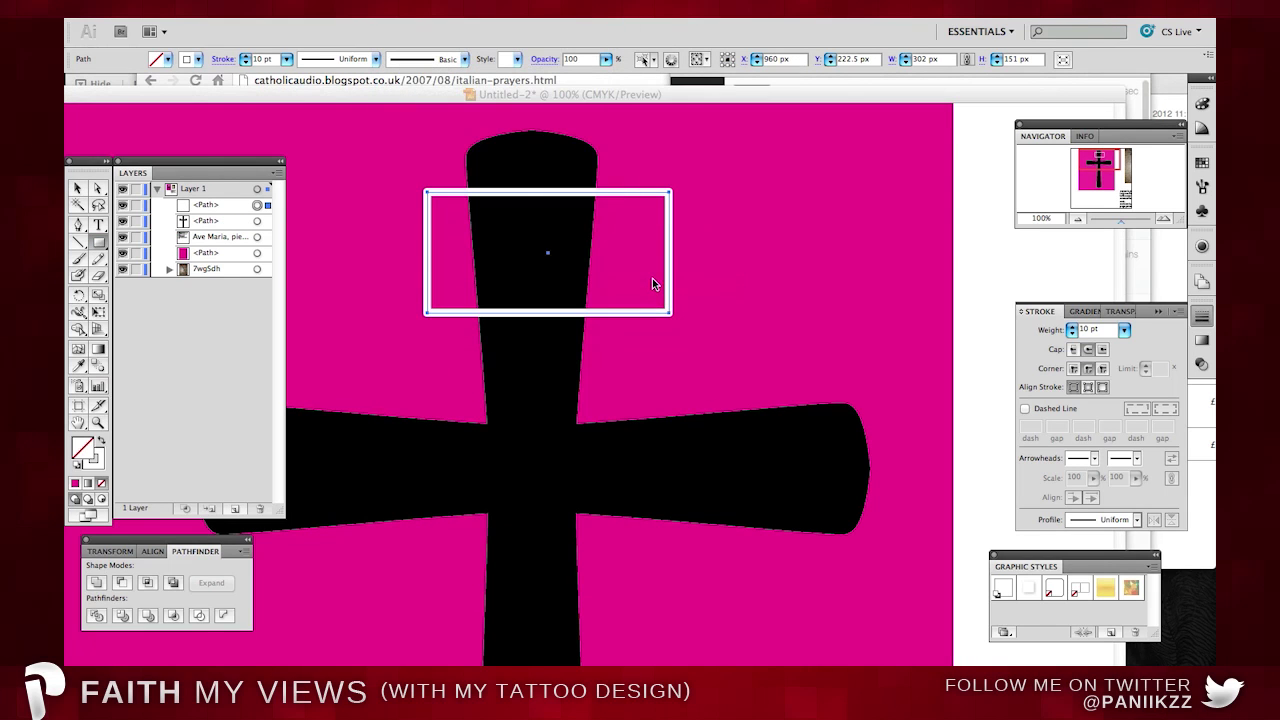
{"action": "left_click", "coordinate": [553, 268]}
{"action": "type", "text": "30"}
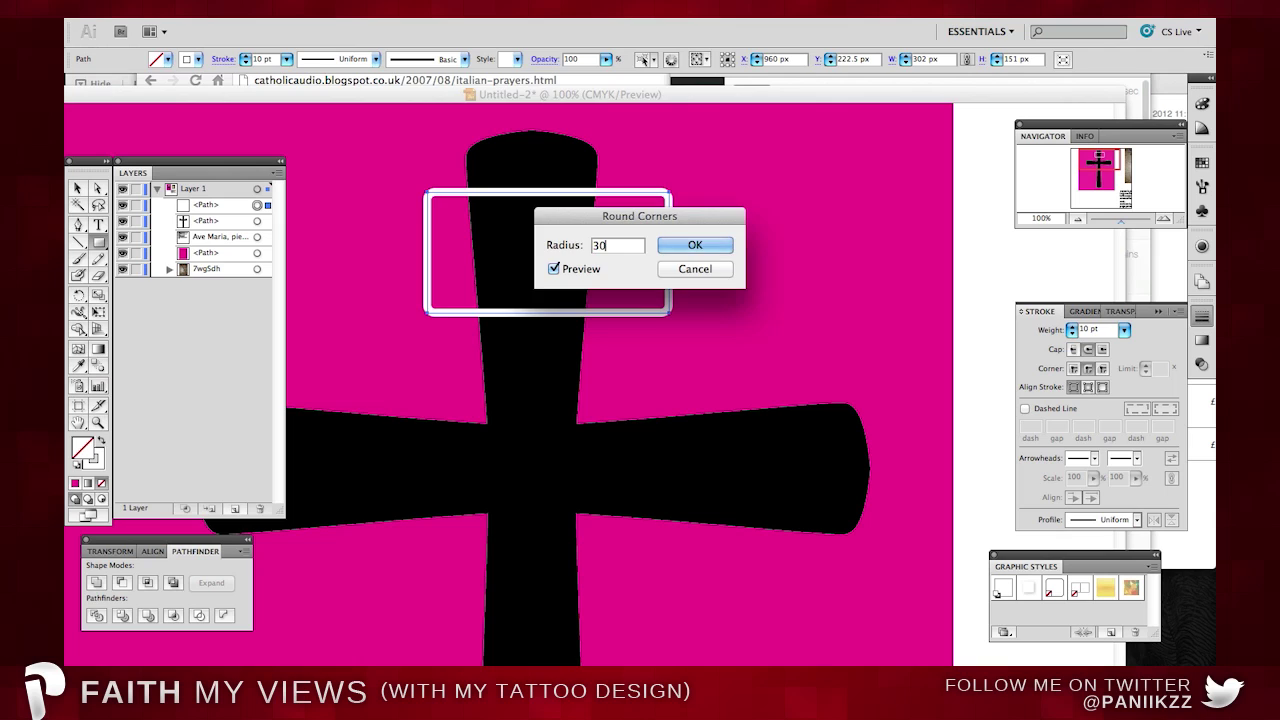
{"action": "key", "text": "Return"}
Move the rounded rectangle slightly down and centre it horizontally on the cross's upper arm.
{"action": "key", "text": "v"}
{"action": "left_click_drag", "start_coordinate": [643, 186], "coordinate": [607, 211]}
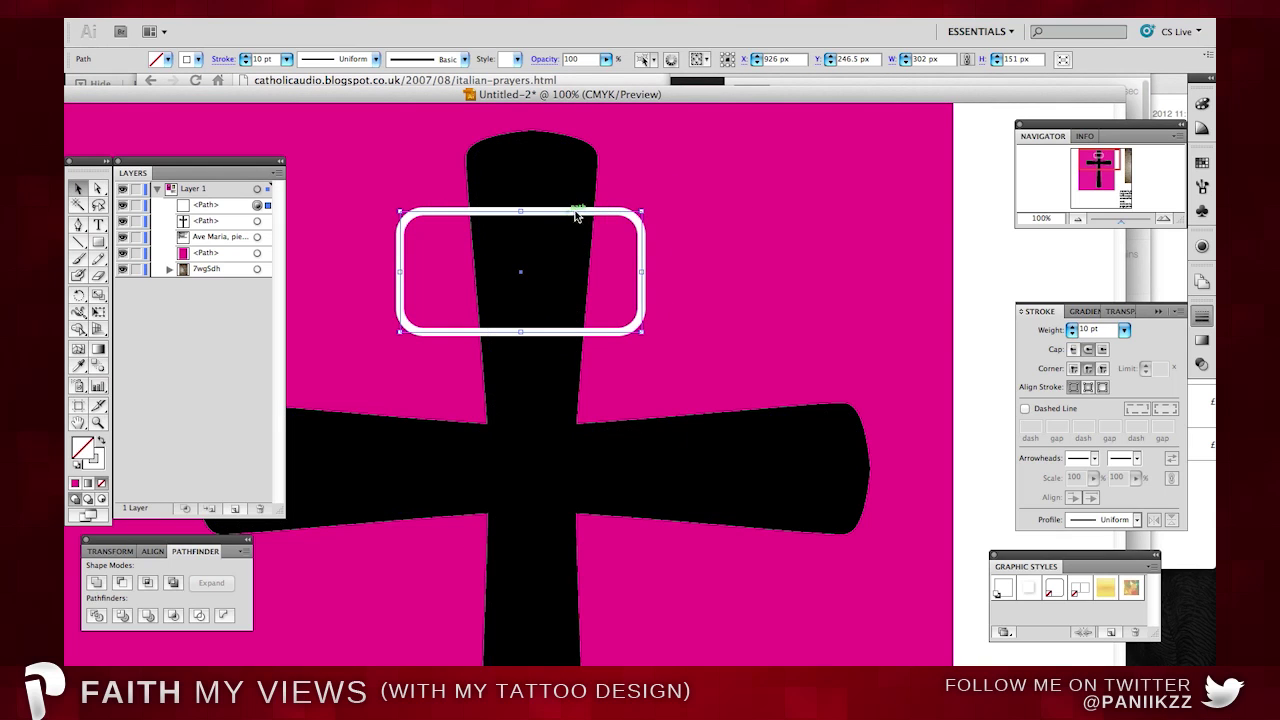
{"action": "left_click", "coordinate": [706, 182]}
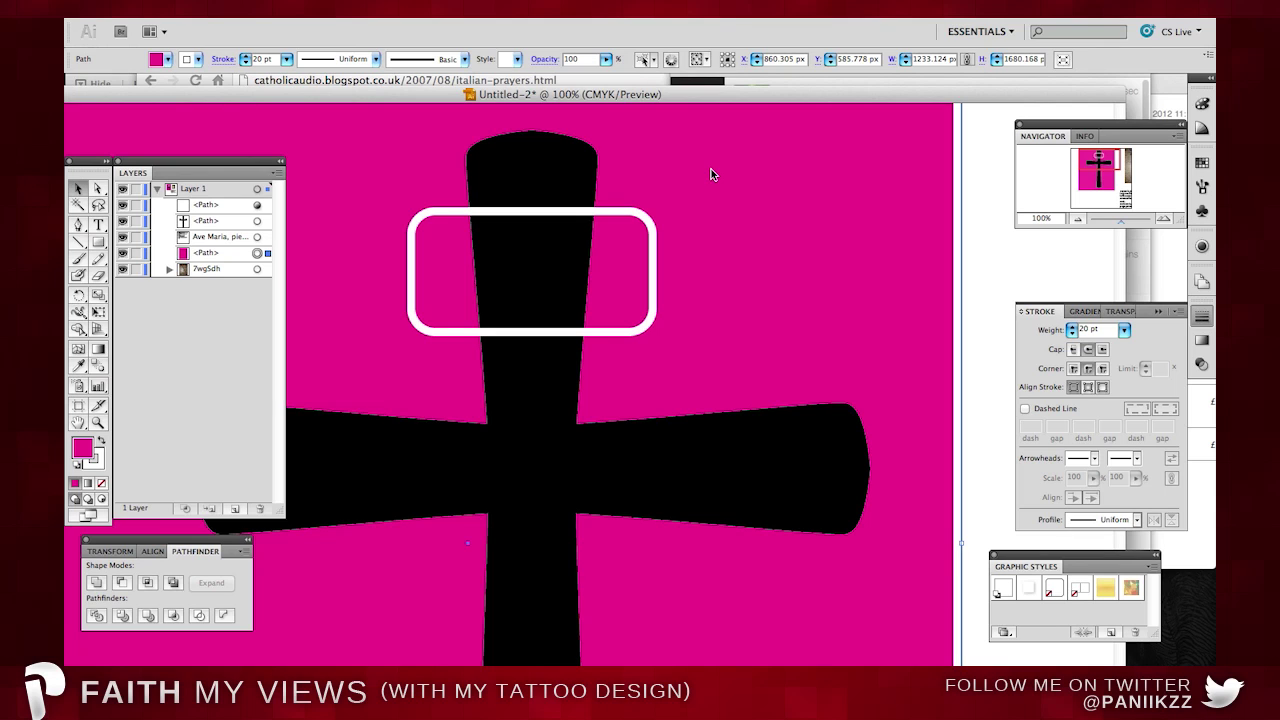
Add an anchor point on the rounded rectangle's top edge near the arm's left side, and pull it slightly down.
{"action": "key", "text": "a"}
{"action": "left_click", "coordinate": [480, 210]}
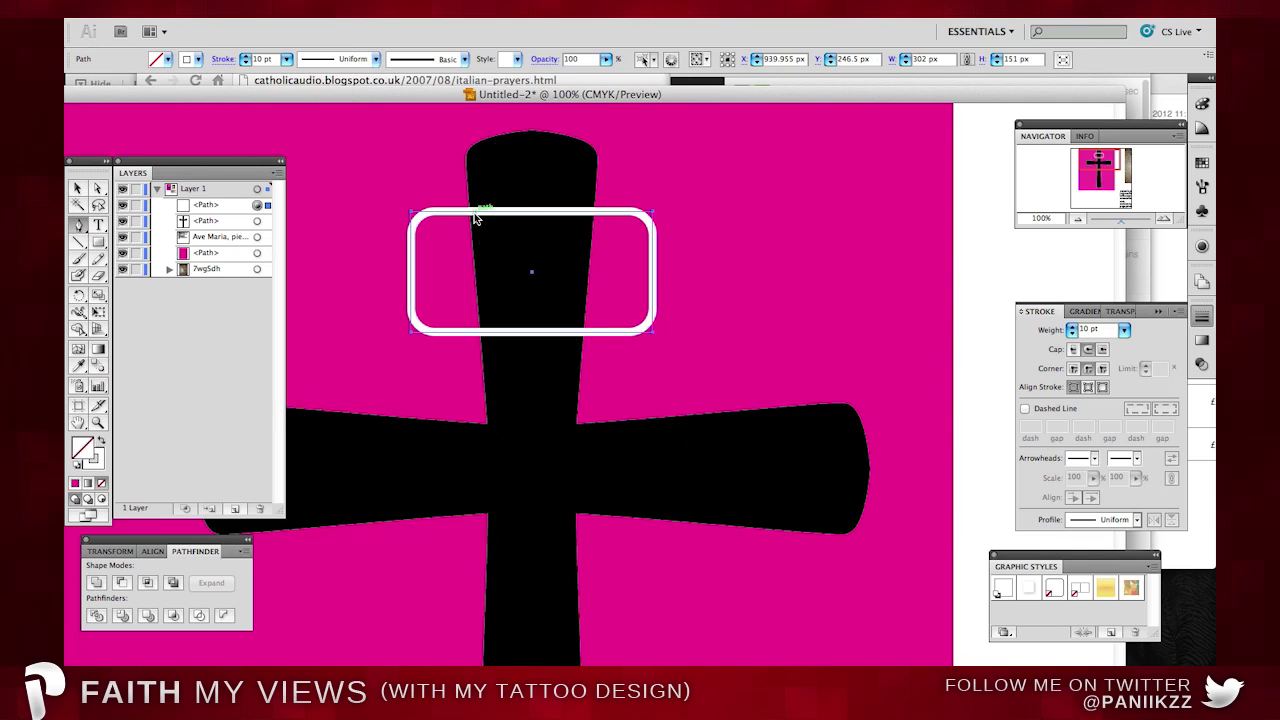
{"action": "left_click_drag", "start_coordinate": [480, 212], "coordinate": [493, 223]}
{"action": "left_click", "coordinate": [392, 181]}
{"action": "left_click", "coordinate": [501, 224]}
{"action": "key", "text": "p"}
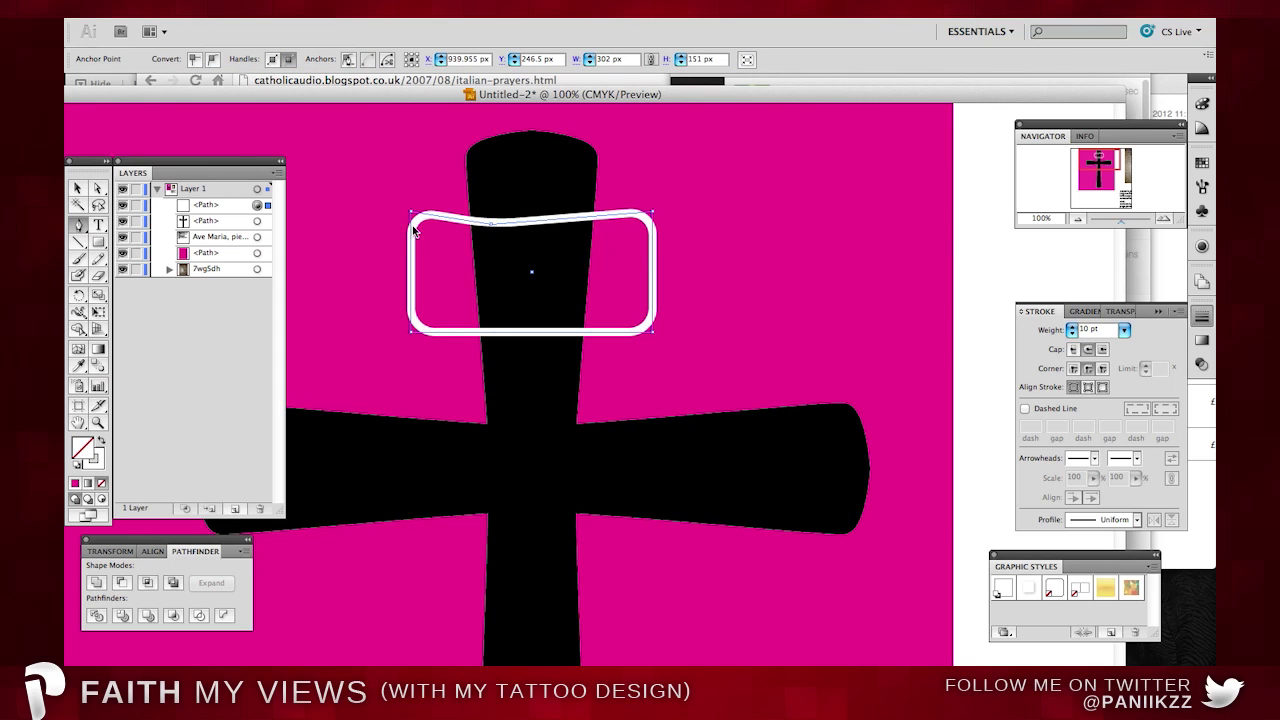
{"action": "left_click", "coordinate": [690, 187]}
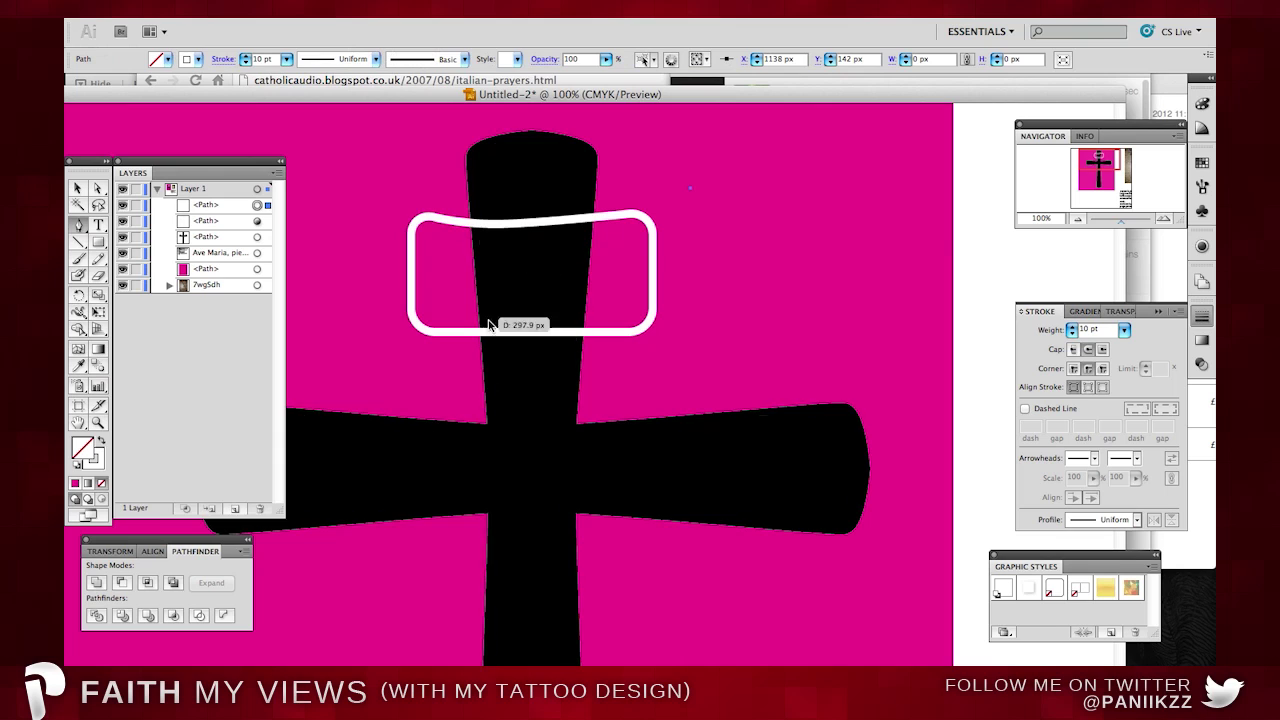
{"action": "left_click", "coordinate": [78, 188]}
{"action": "left_click", "coordinate": [740, 223]}
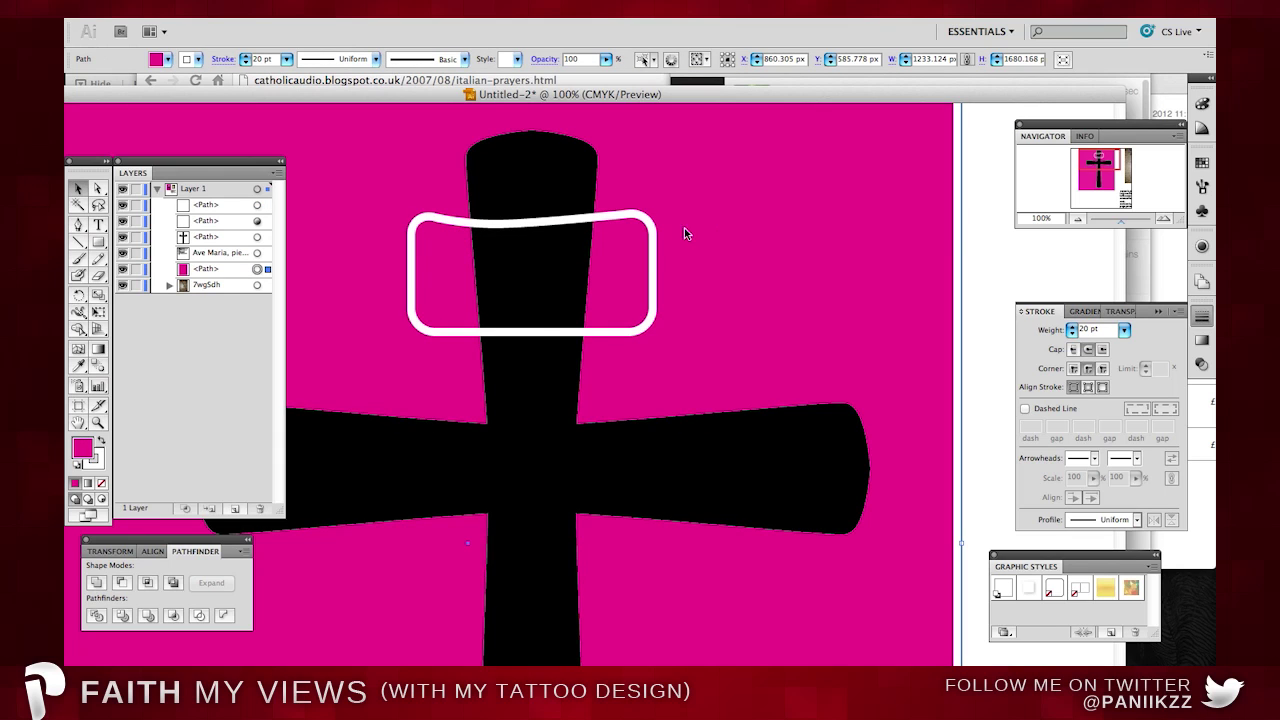
{"action": "key", "text": "p"}
{"action": "left_click", "coordinate": [589, 330]}
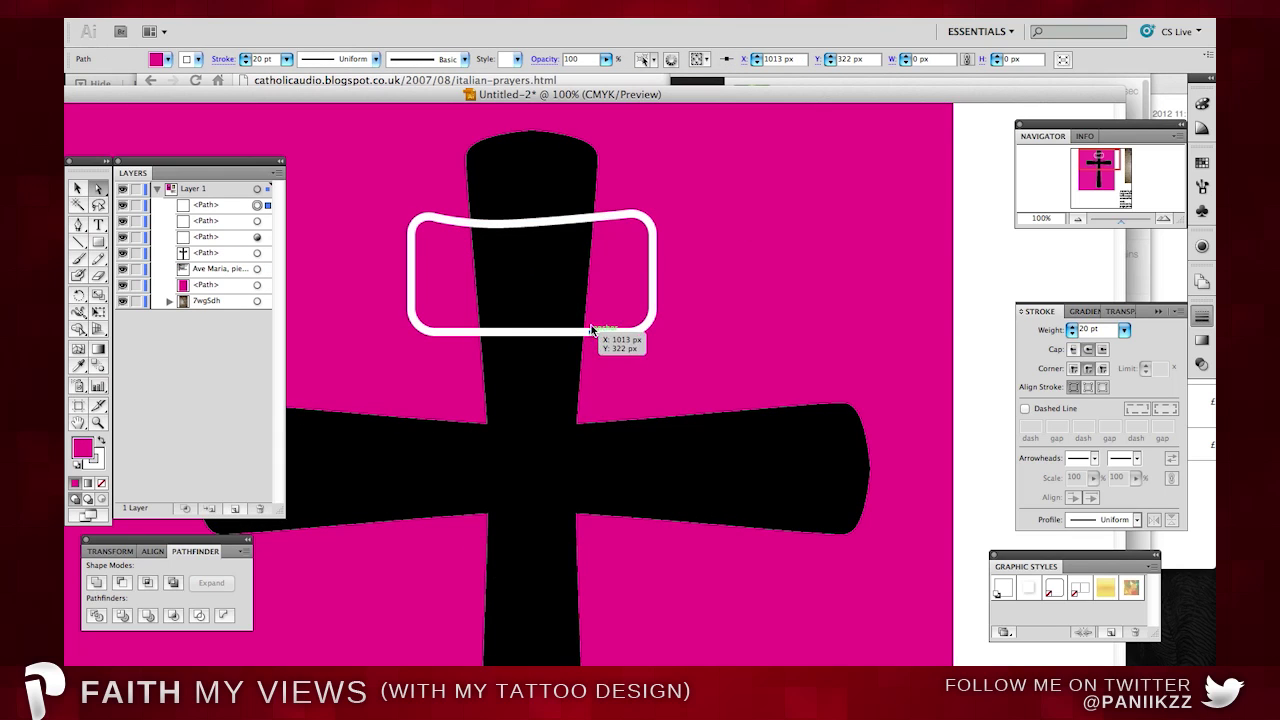
{"action": "key", "text": "super+z"}
{"action": "left_click", "coordinate": [592, 331]}
{"action": "key", "text": "Delete"}
{"action": "left_click", "coordinate": [268, 206]}
{"action": "key", "text": "Delete"}
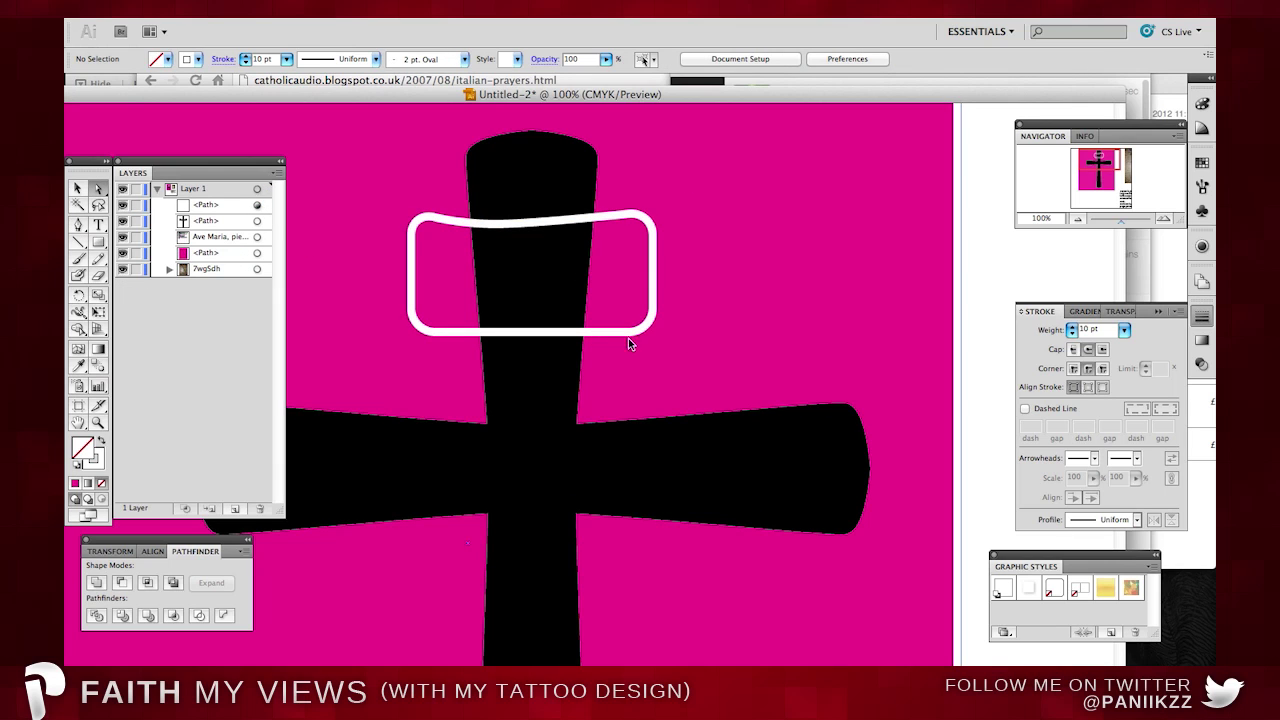
Add an anchor point on the rounded rectangle's bottom edge near the arm's right side, and pull it slightly up.
{"action": "left_click", "coordinate": [606, 331]}
{"action": "key", "text": "p"}
{"action": "left_click", "coordinate": [604, 331]}
{"action": "key", "text": "a"}
{"action": "left_click_drag", "start_coordinate": [604, 331], "coordinate": [602, 317]}
{"action": "left_click", "coordinate": [701, 301]}
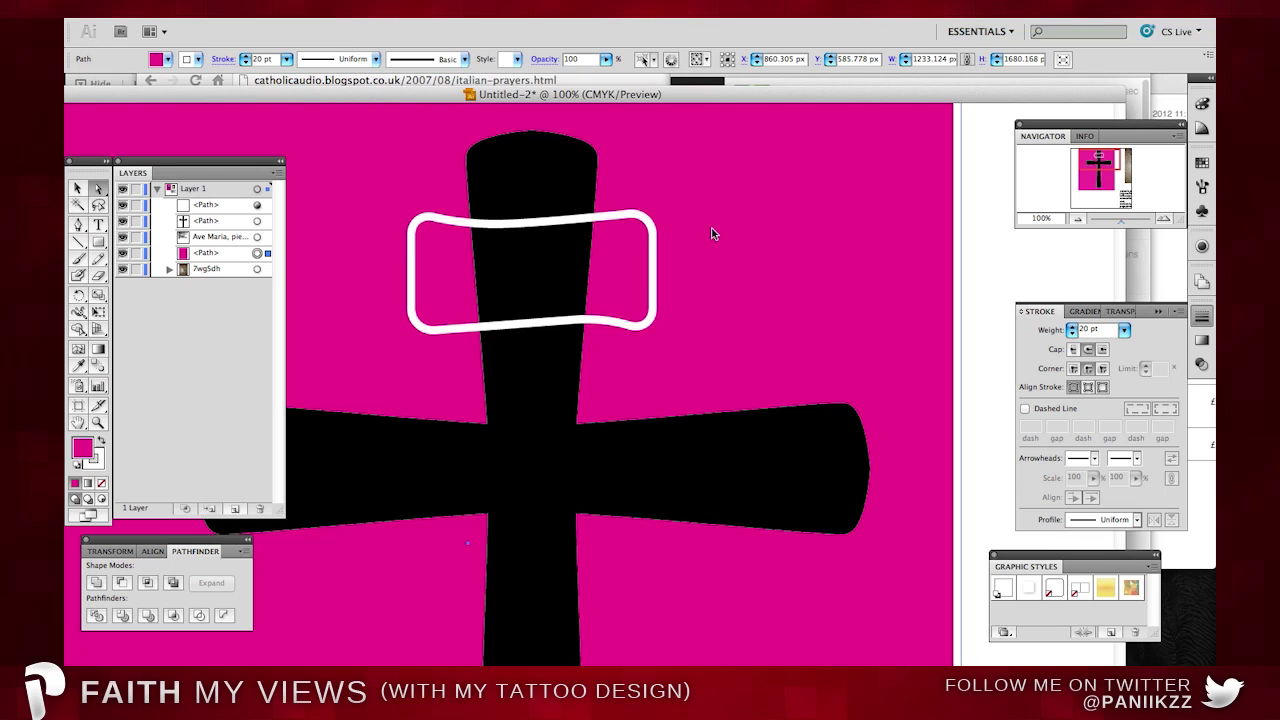
{"action": "left_click", "coordinate": [632, 325]}
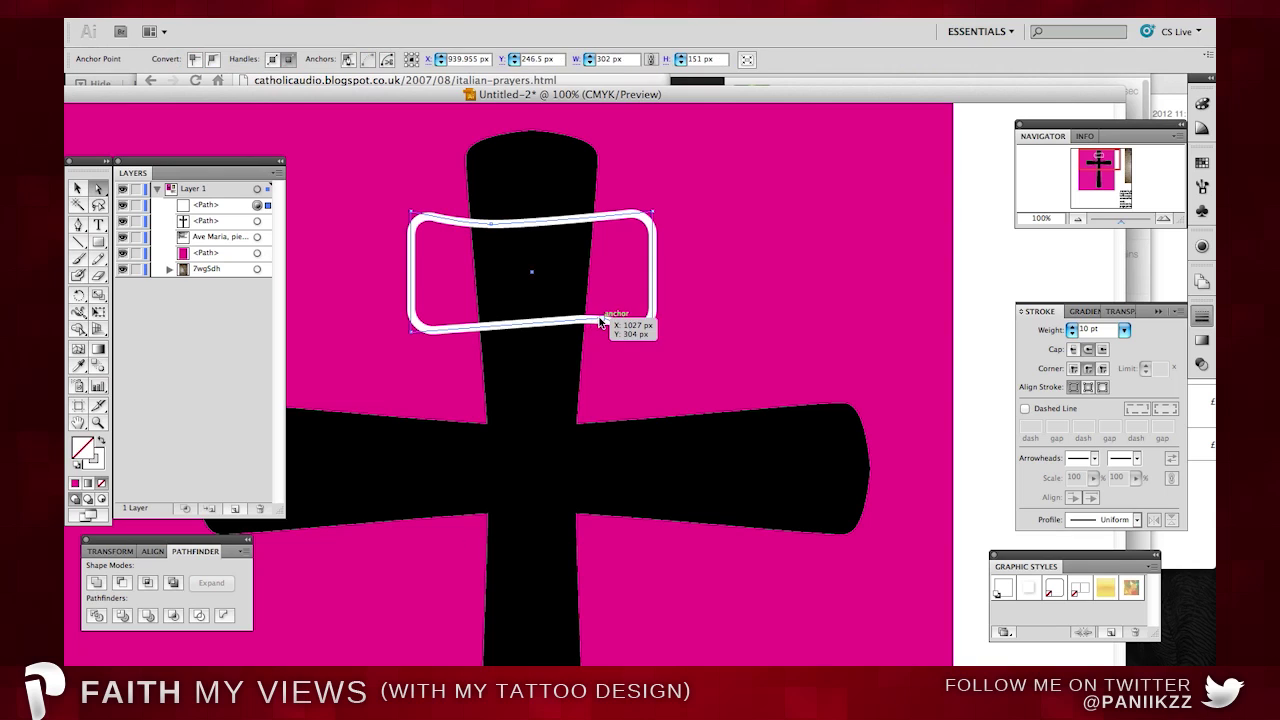
{"action": "left_click_drag", "start_coordinate": [592, 322], "coordinate": [594, 321]}
{"action": "left_click", "coordinate": [701, 309]}
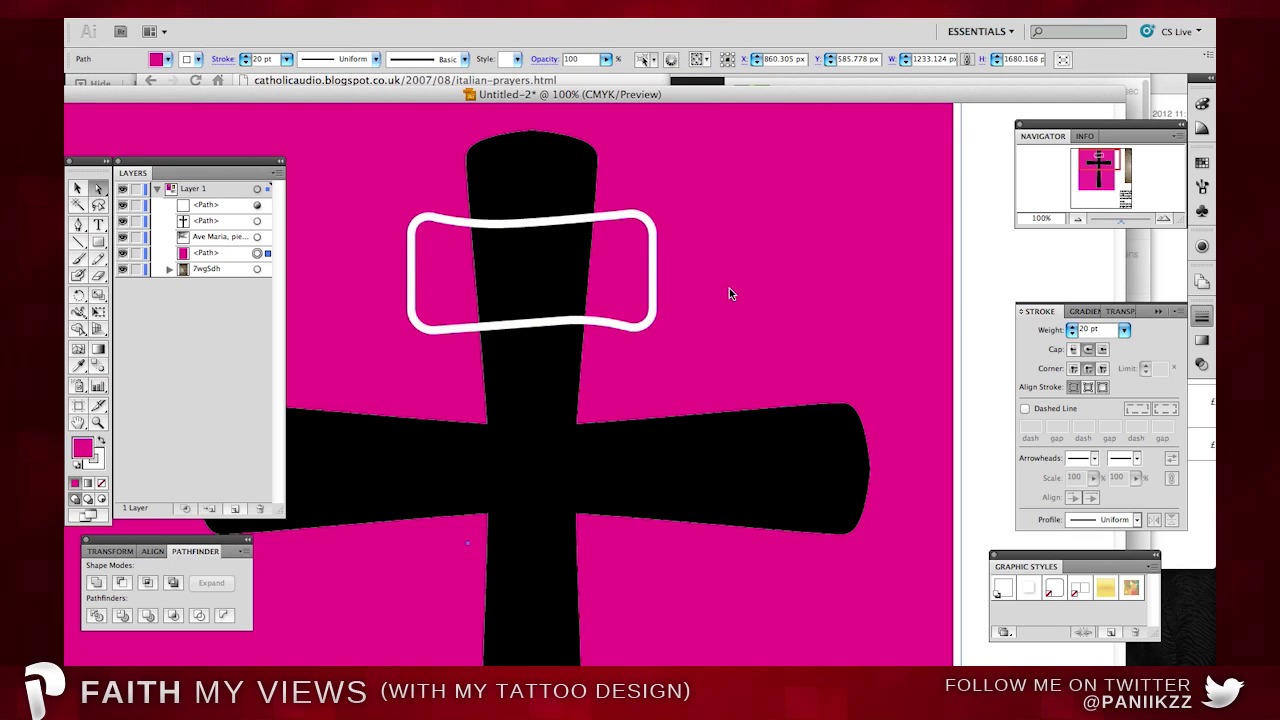
{"action": "left_click", "coordinate": [77, 188]}
{"action": "double_click", "coordinate": [549, 222]}
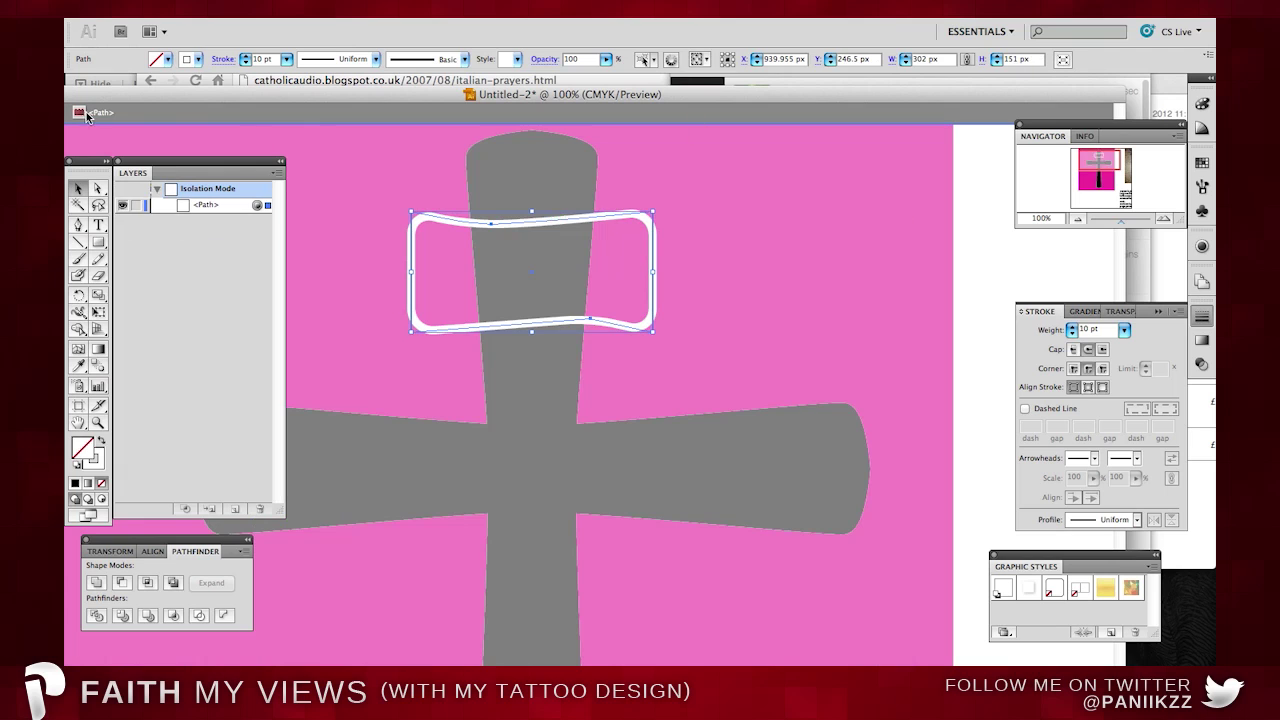
{"action": "left_click", "coordinate": [794, 201]}
{"action": "double_click", "coordinate": [794, 201]}
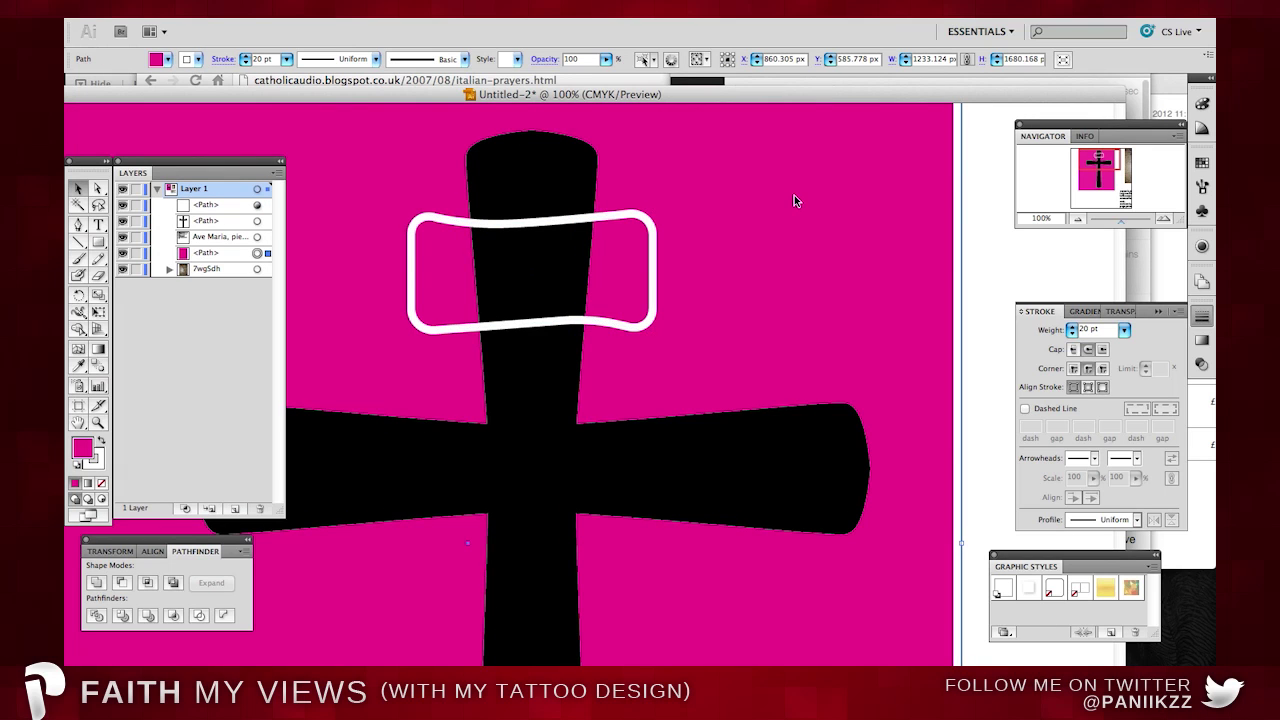
Fill the rounded band with black and paste a copy of it directly in front.
{"action": "left_click", "coordinate": [609, 216]}
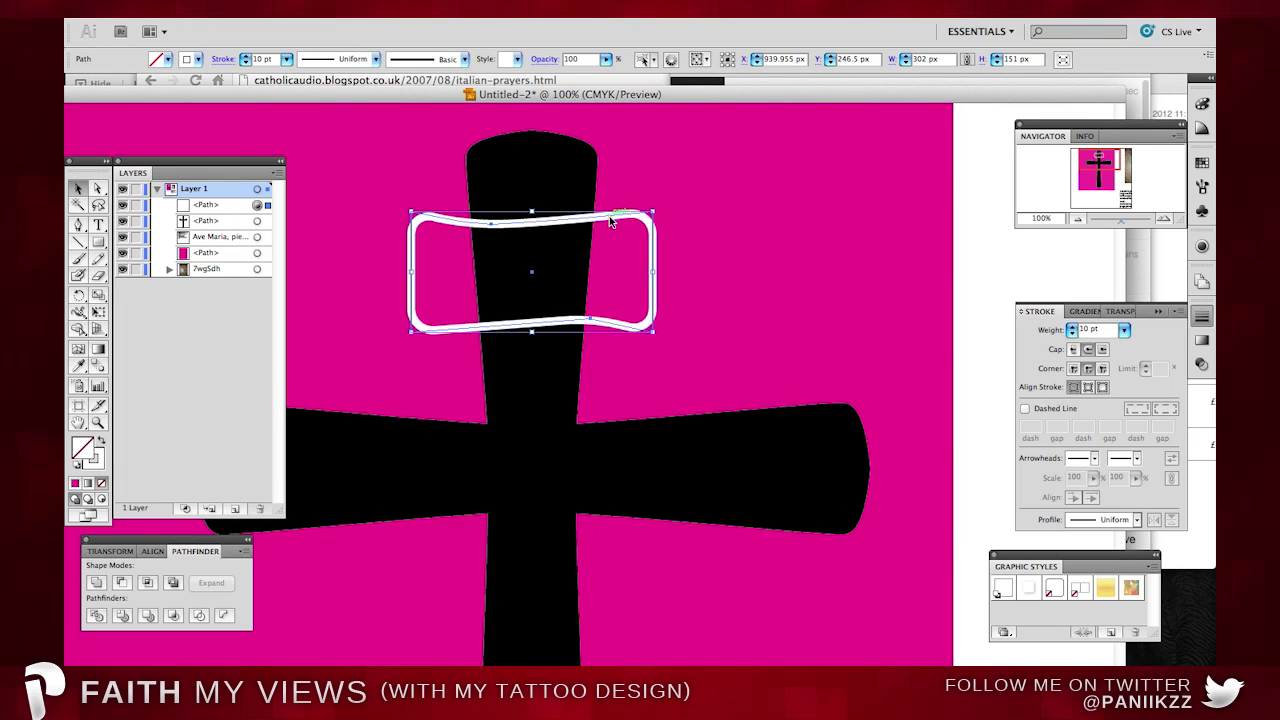
{"action": "left_click", "coordinate": [163, 60]}
{"action": "left_click", "coordinate": [107, 77]}
{"action": "key", "text": "super+c"}
{"action": "key", "text": "super+f"}
Remove the stroke from the front copy of the band.
{"action": "left_click", "coordinate": [290, 226]}
{"action": "left_click", "coordinate": [232, 221]}
{"action": "left_click", "coordinate": [267, 205]}
{"action": "left_click", "coordinate": [198, 60]}
{"action": "left_click", "coordinate": [71, 80]}
Give the back copy of the band a heavier magenta stroke matching the background.
{"action": "left_click", "coordinate": [267, 221]}
{"action": "left_click", "coordinate": [198, 60]}
{"action": "left_click", "coordinate": [177, 79]}
{"action": "left_click", "coordinate": [287, 60]}
{"action": "left_click", "coordinate": [286, 149]}
{"action": "left_click", "coordinate": [372, 181]}
{"action": "left_click", "coordinate": [267, 221]}
{"action": "left_click", "coordinate": [287, 60]}
{"action": "left_click", "coordinate": [282, 43]}
{"action": "left_click", "coordinate": [693, 170]}
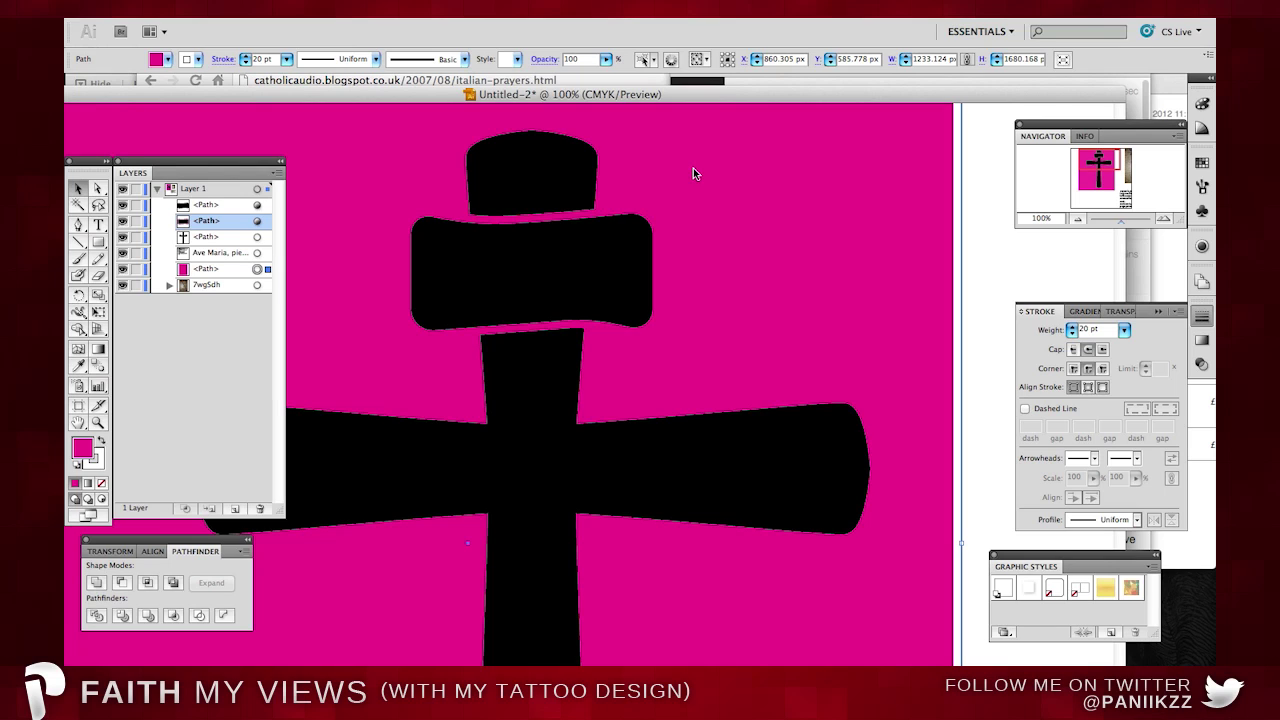
Set the back copy's magenta stroke weight to 30 pt.
{"action": "left_click", "coordinate": [268, 221]}
{"action": "double_click", "coordinate": [261, 59]}
{"action": "type", "text": "302"}
{"action": "key", "text": "Return"}
{"action": "left_click", "coordinate": [780, 200]}
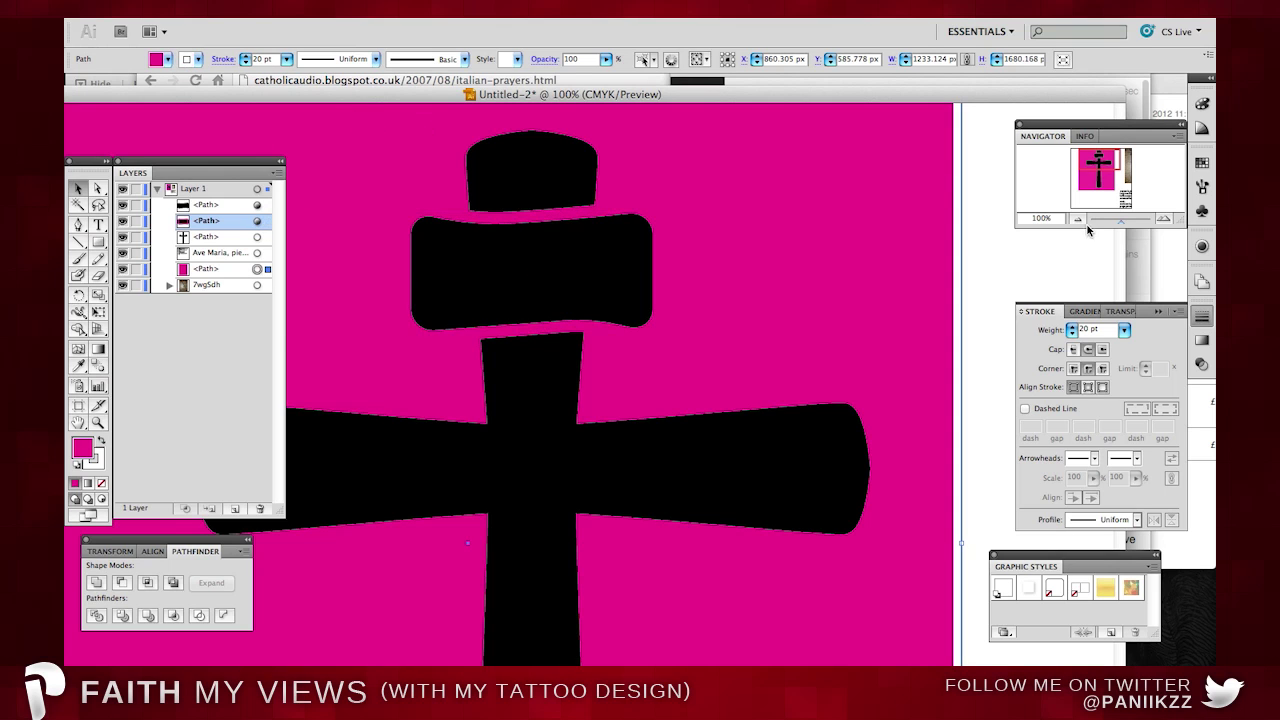
Examine the band and the gaps around it on the cross at several zoom levels against the crucifix photo.
{"action": "left_click", "coordinate": [1080, 218]}
{"action": "left_click", "coordinate": [1080, 218]}
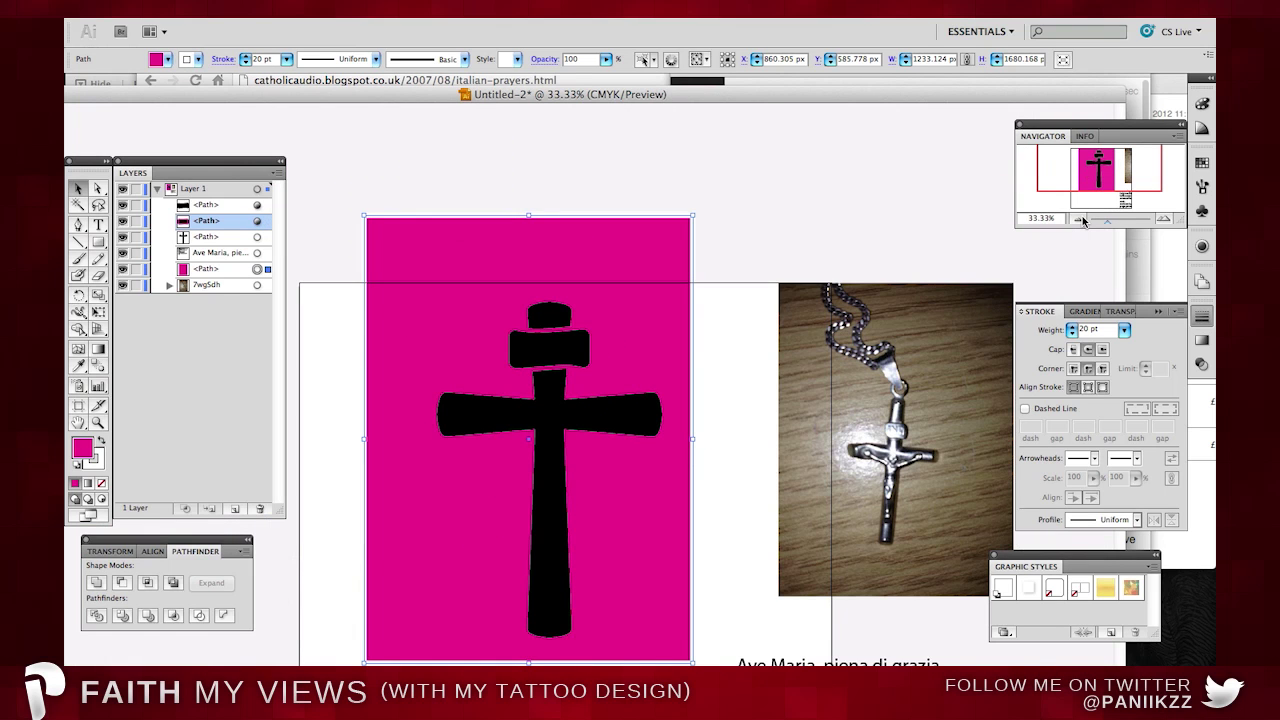
{"action": "left_click", "coordinate": [1165, 220]}
{"action": "left_click", "coordinate": [1165, 220]}
{"action": "left_click", "coordinate": [1165, 220]}
{"action": "left_click", "coordinate": [531, 271]}
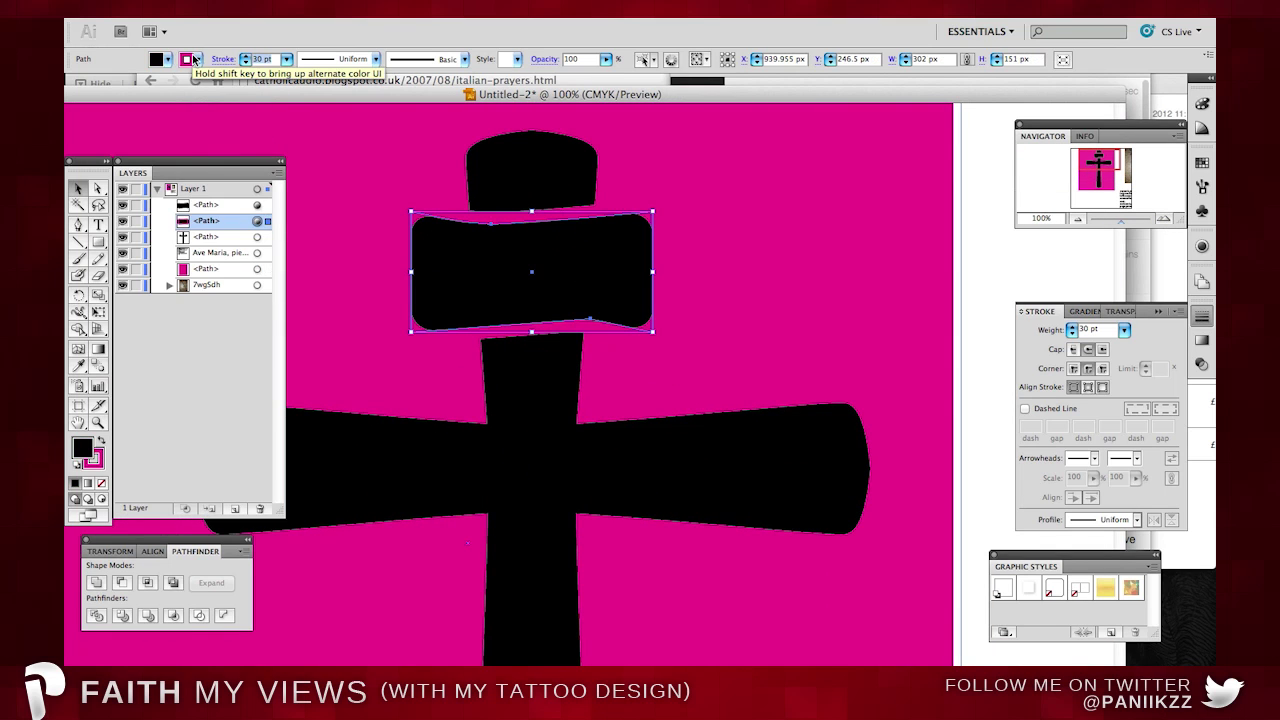
{"action": "left_click", "coordinate": [680, 138]}
{"action": "left_click", "coordinate": [1082, 217]}
{"action": "left_click", "coordinate": [1082, 217]}
{"action": "scroll", "coordinate": [794, 299], "scroll_direction": "down", "scroll_amount": 3}
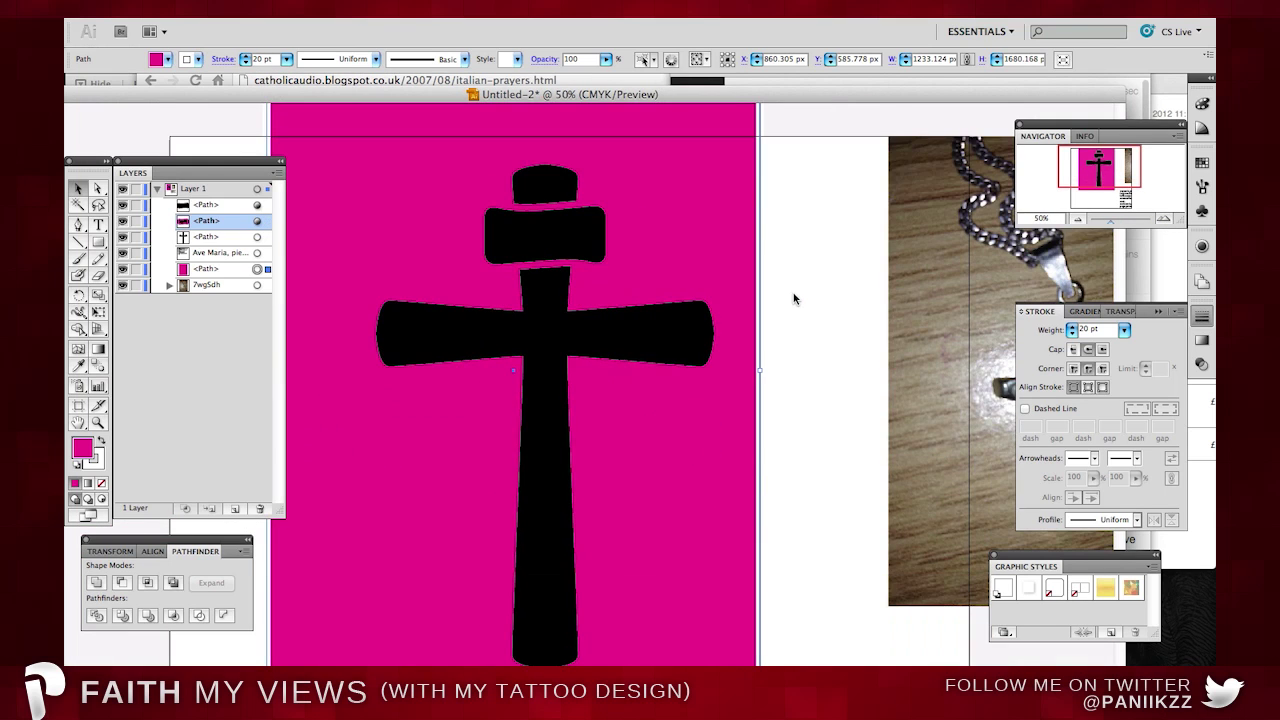
{"action": "scroll", "coordinate": [752, 238], "scroll_direction": "down", "scroll_amount": 5}
{"action": "scroll", "coordinate": [757, 232], "scroll_direction": "up", "scroll_amount": 5}
Try to expand the cross's fill and stroke into separate shapes, and undo it.
{"action": "left_click", "coordinate": [566, 188]}
{"action": "left_click", "coordinate": [266, 10]}
{"action": "left_click", "coordinate": [283, 168]}
{"action": "key", "text": "Return"}
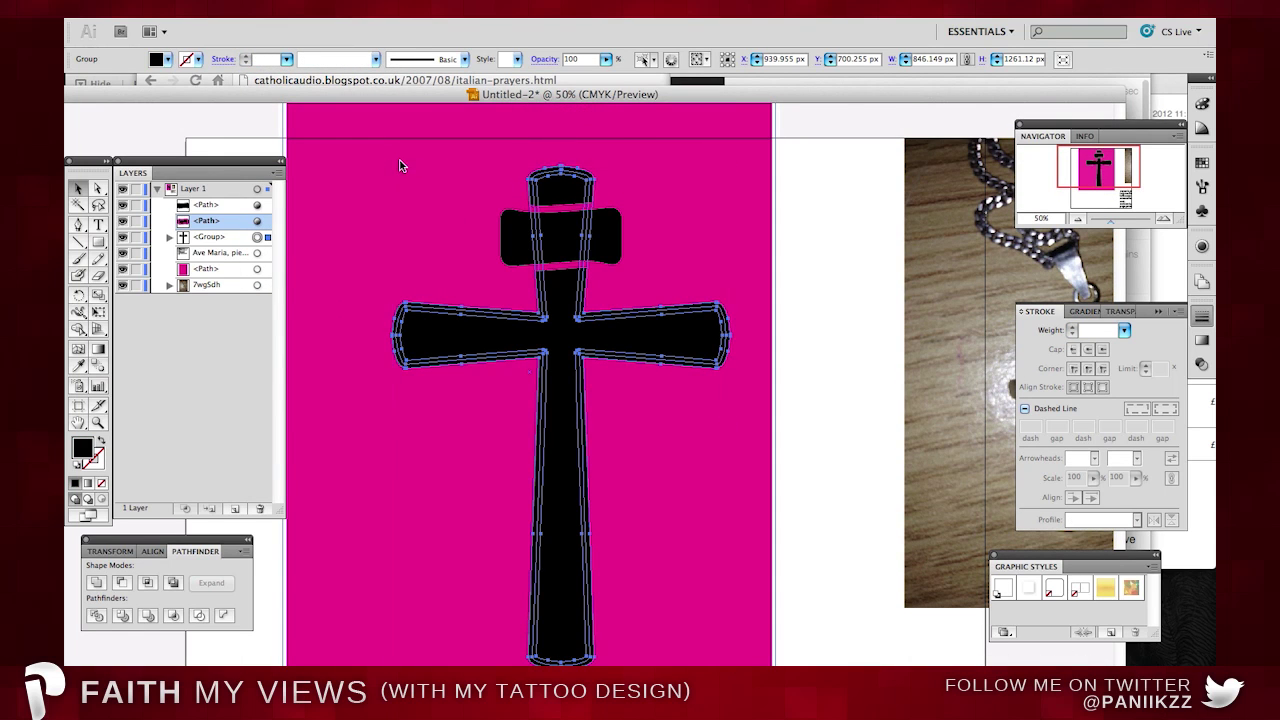
{"action": "left_click", "coordinate": [265, 8]}
{"action": "left_click", "coordinate": [286, 164]}
{"action": "left_click", "coordinate": [728, 216]}
{"action": "key", "text": "ctrl+z"}
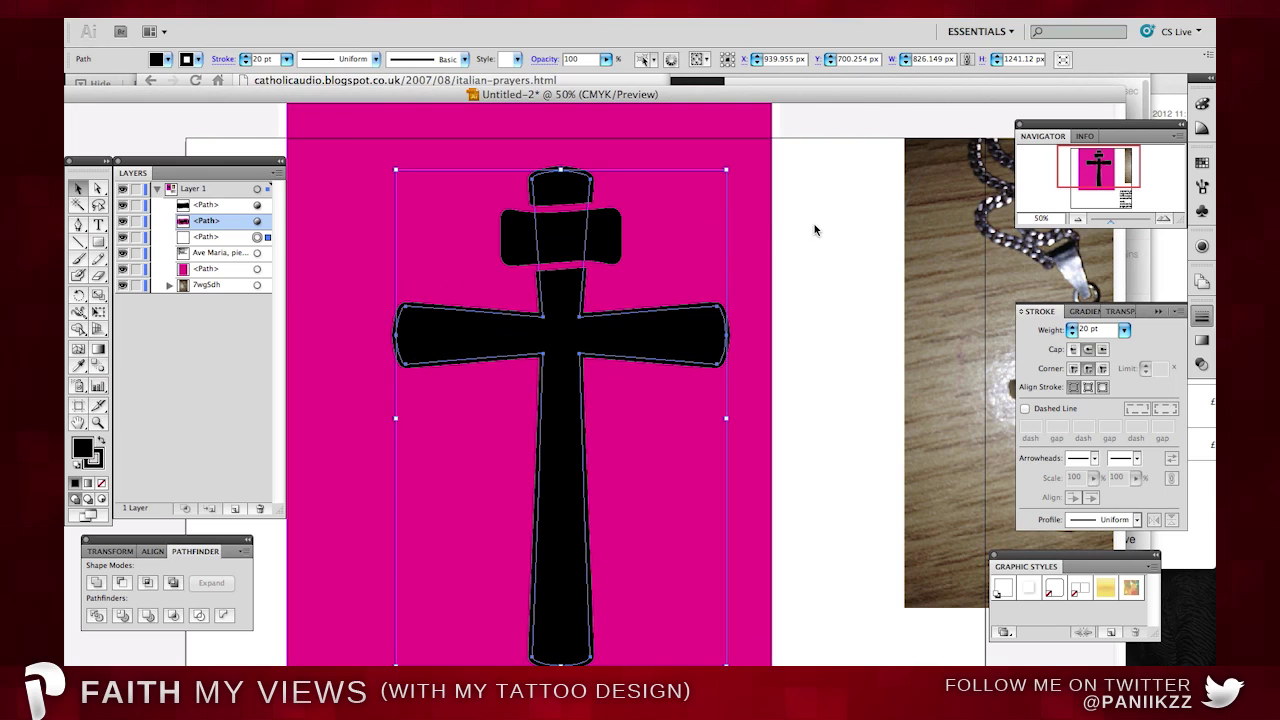
Expand the cross's fill and stroke, and unite the resulting shapes into a single path.
{"action": "left_click", "coordinate": [265, 8]}
{"action": "left_click", "coordinate": [293, 170]}
{"action": "key", "text": "Return"}
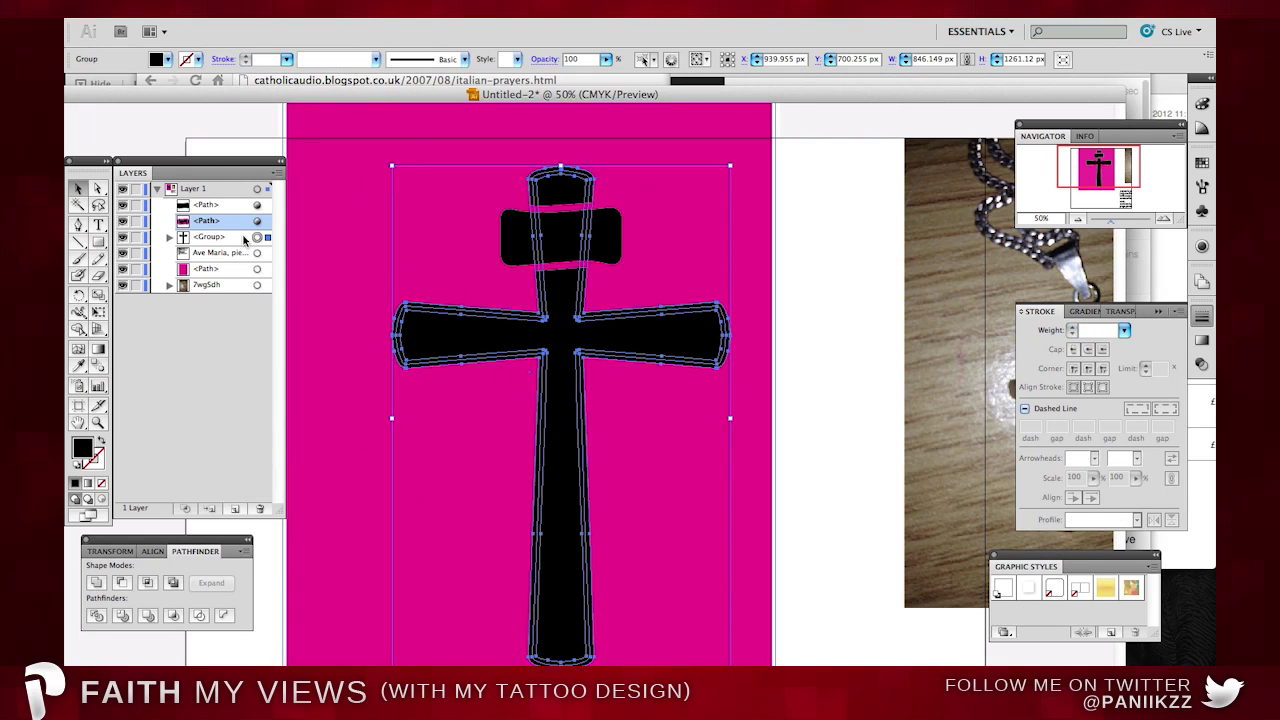
{"action": "left_click", "coordinate": [805, 220]}
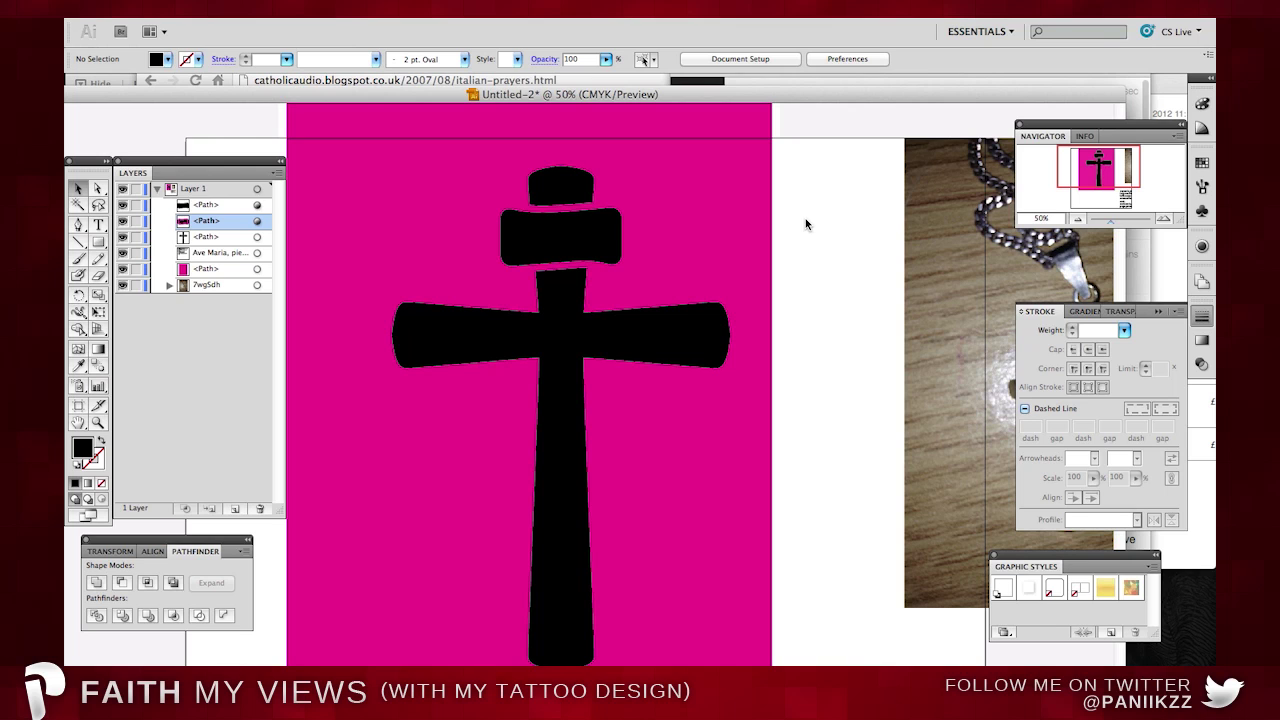
Add the text "INRI" on the curved band across the upper part of the cross.
{"action": "left_click", "coordinate": [1163, 218]}
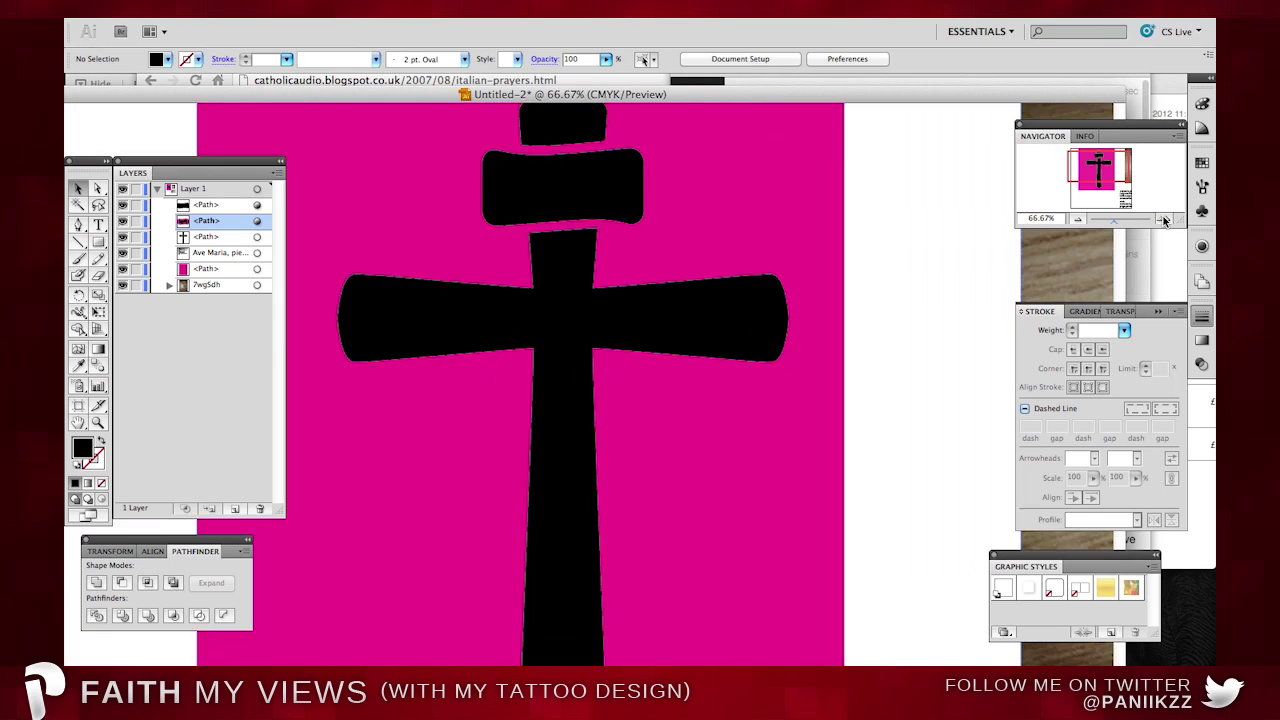
{"action": "left_click", "coordinate": [1163, 218]}
{"action": "scroll", "coordinate": [697, 216], "scroll_direction": "up", "scroll_amount": 5}
{"action": "left_click", "coordinate": [98, 225]}
{"action": "left_click", "coordinate": [477, 276]}
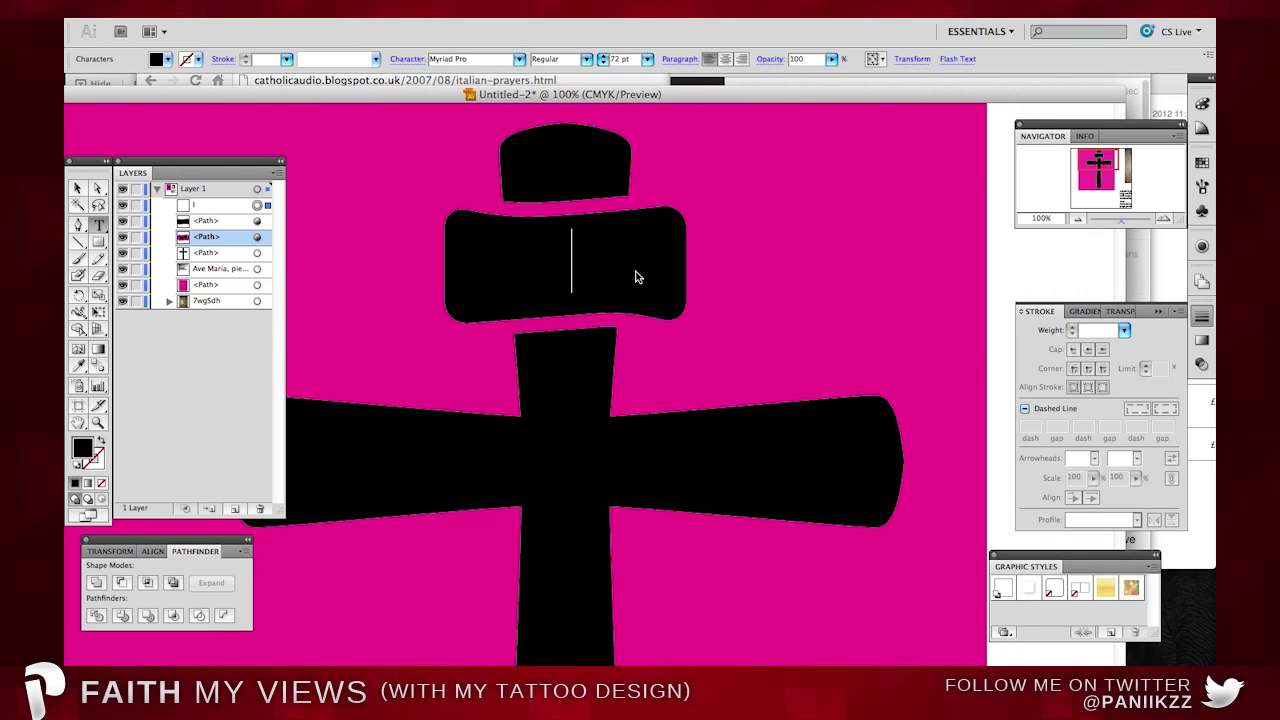
Change the fill of the INRI text to magenta.
{"action": "left_click_drag", "start_coordinate": [578, 274], "coordinate": [474, 274]}
{"action": "left_click", "coordinate": [168, 60]}
{"action": "left_click", "coordinate": [186, 78]}
{"action": "left_click", "coordinate": [489, 260]}
{"action": "left_click_drag", "start_coordinate": [575, 263], "coordinate": [474, 263]}
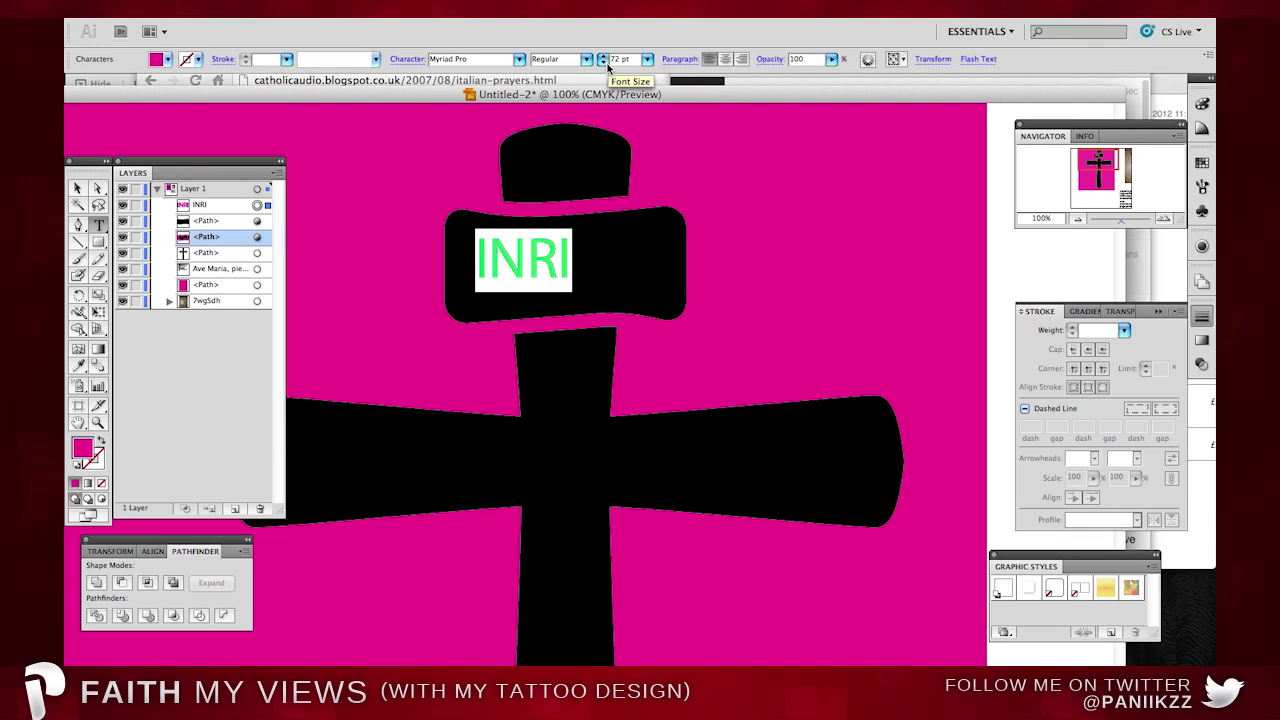
Switch to Linotype FontExplorer X and list the fonts of the whole library.
{"action": "left_click", "coordinate": [498, 62]}
{"action": "key", "text": "super+space"}
{"action": "type", "text": "linotyp"}
{"action": "key", "text": "Return"}
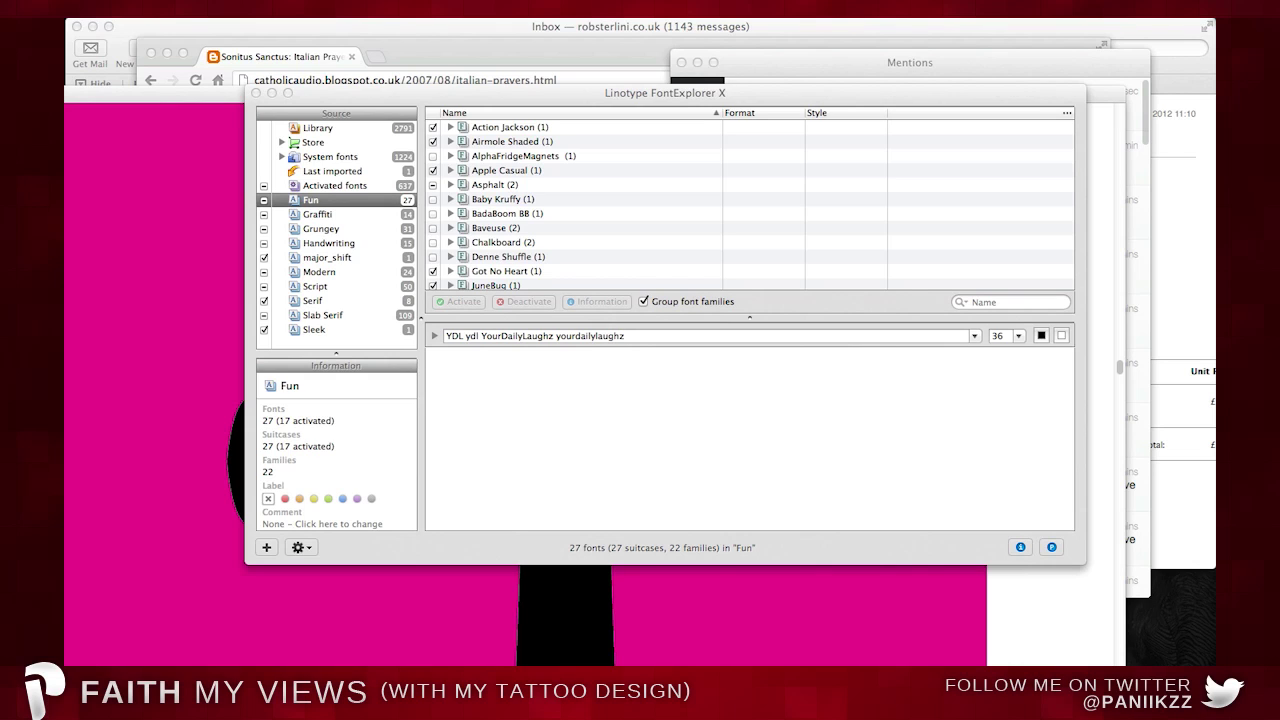
{"action": "left_click", "coordinate": [359, 159]}
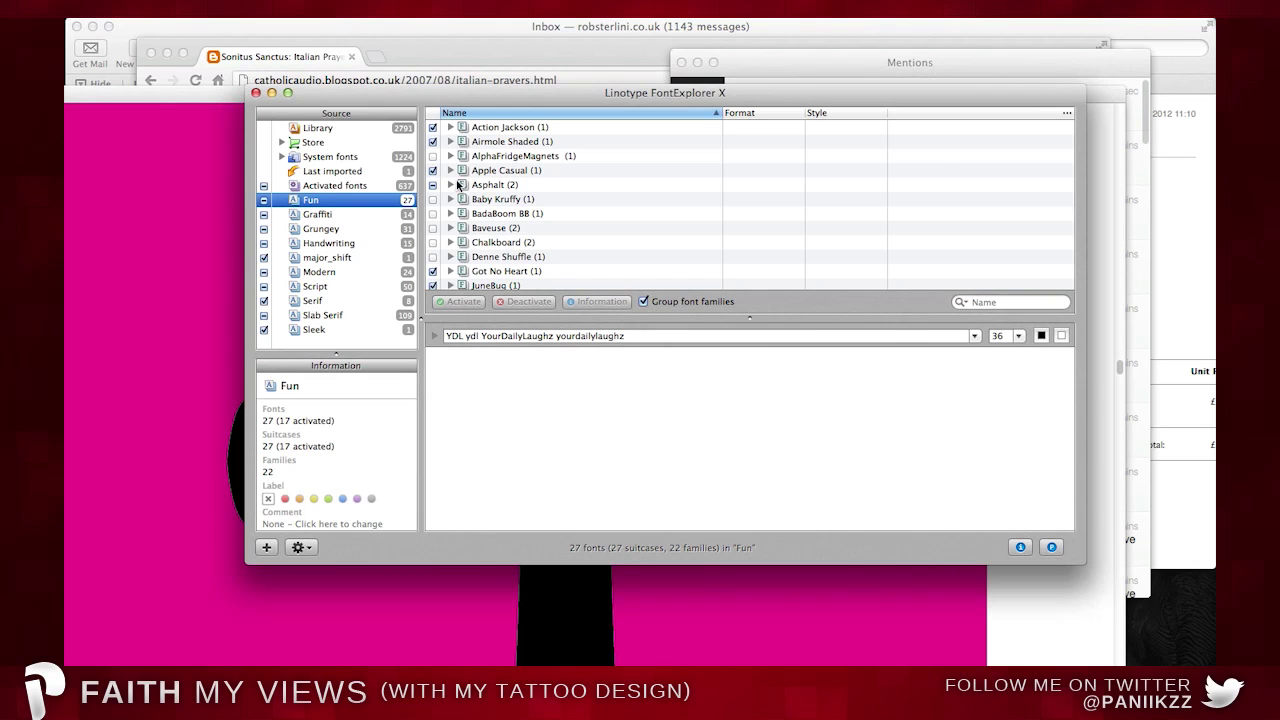
{"action": "left_click", "coordinate": [322, 300]}
{"action": "left_click", "coordinate": [331, 129]}
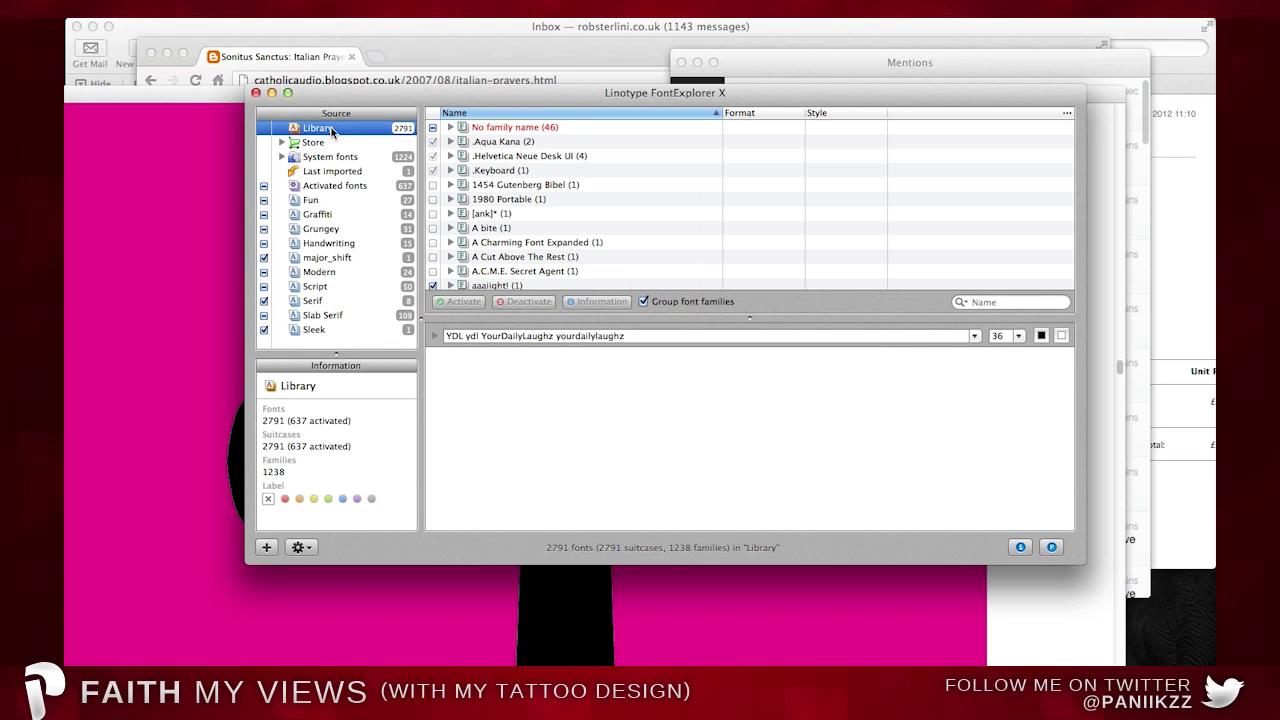
{"action": "scroll", "coordinate": [485, 155], "scroll_direction": "down", "scroll_amount": 5}
Force quit Photoshop while it is starting up.
{"action": "left_click", "coordinate": [226, 183]}
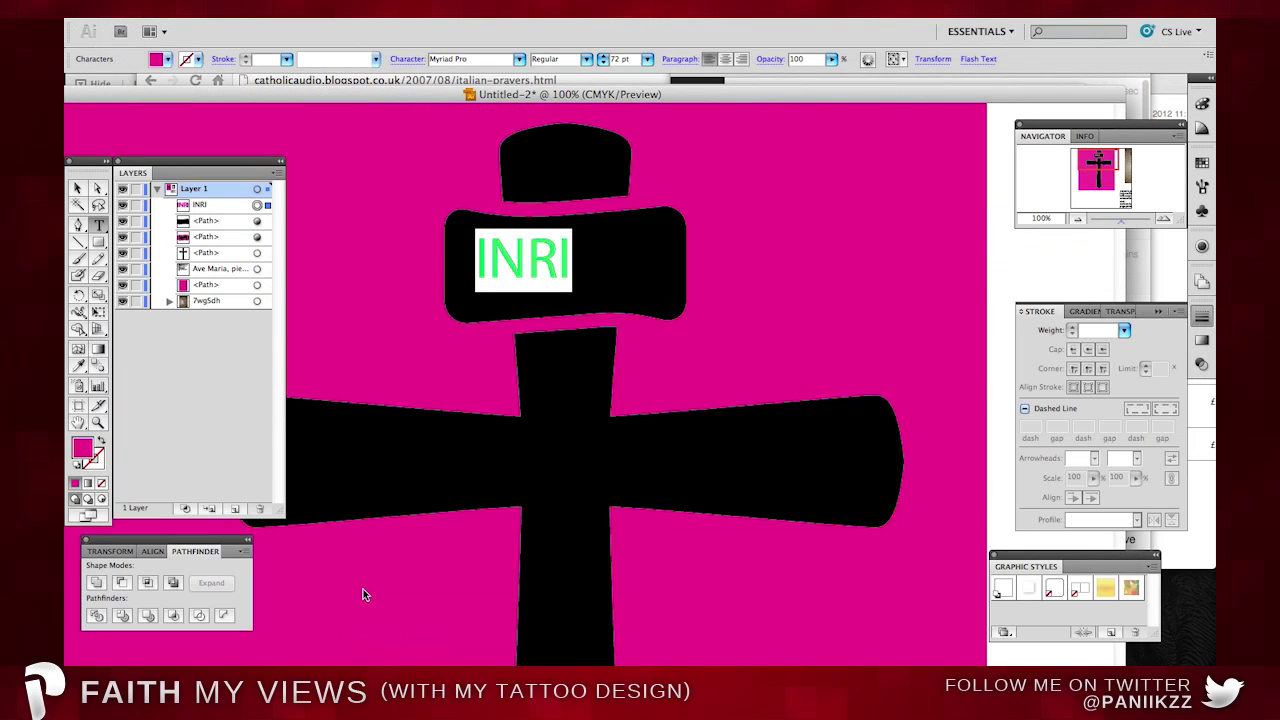
{"action": "right_click", "coordinate": [387, 684]}
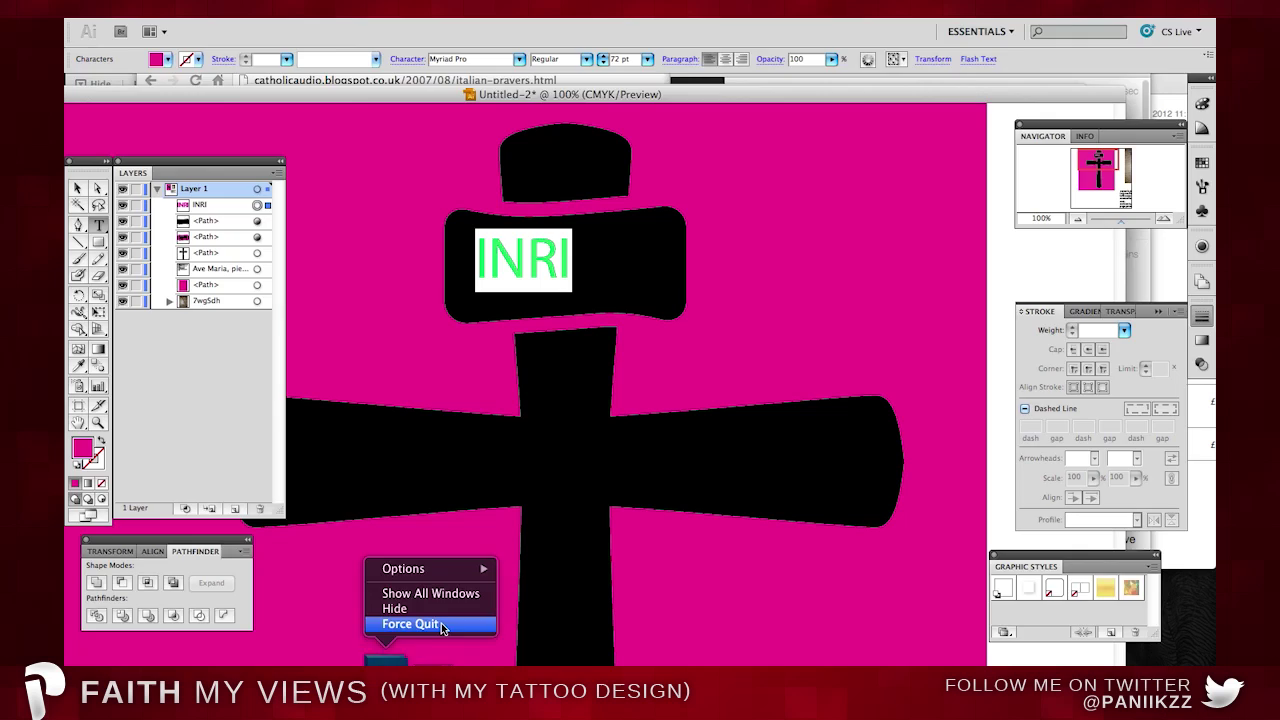
{"action": "left_click", "coordinate": [443, 626]}
{"action": "right_click", "coordinate": [390, 684]}
{"action": "left_click", "coordinate": [438, 637]}
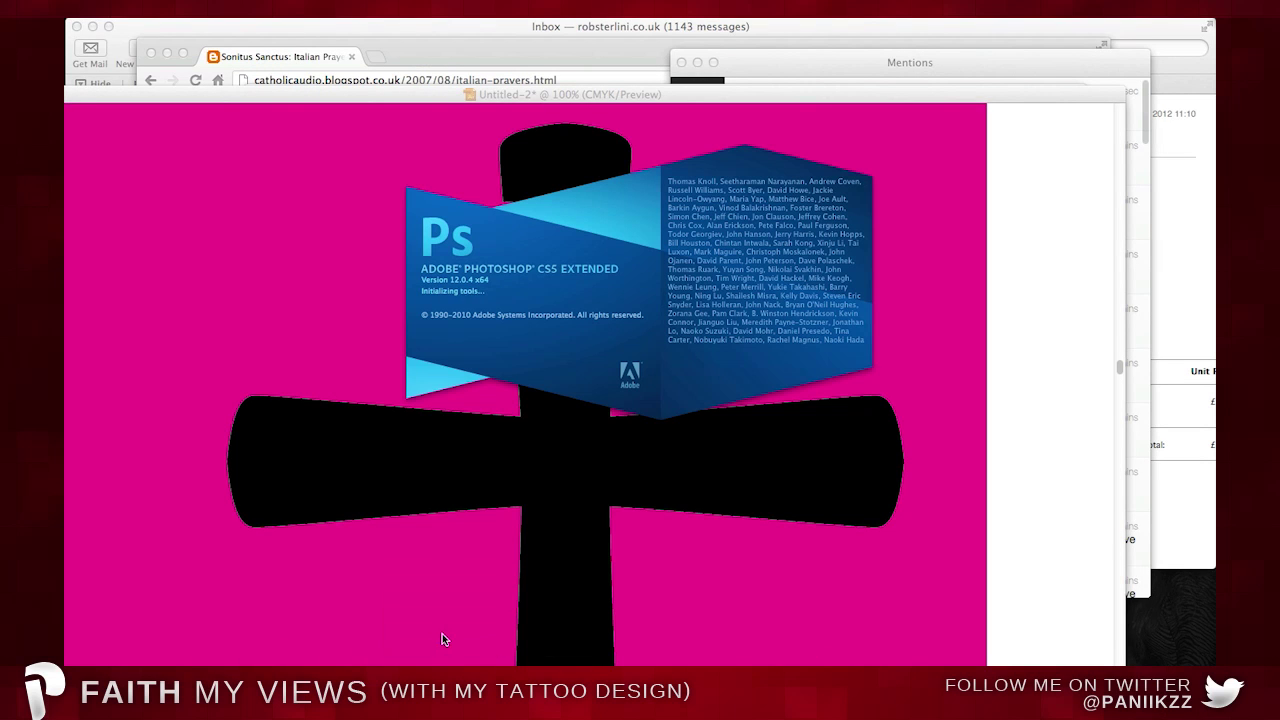
Switch back to Linotype FontExplorer X, list the activated fonts and set the preview text to "INRI".
{"action": "left_click", "coordinate": [876, 684]}
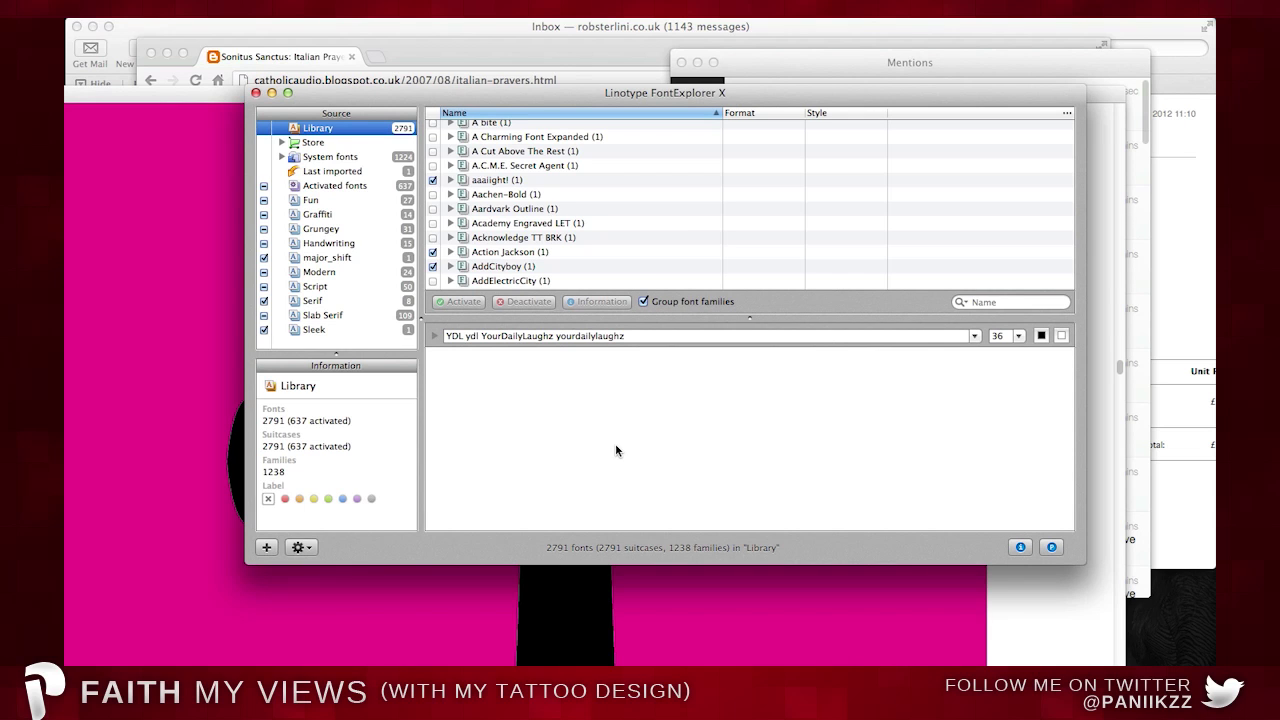
{"action": "left_click_drag", "start_coordinate": [429, 101], "coordinate": [349, 94]}
{"action": "left_click", "coordinate": [267, 151]}
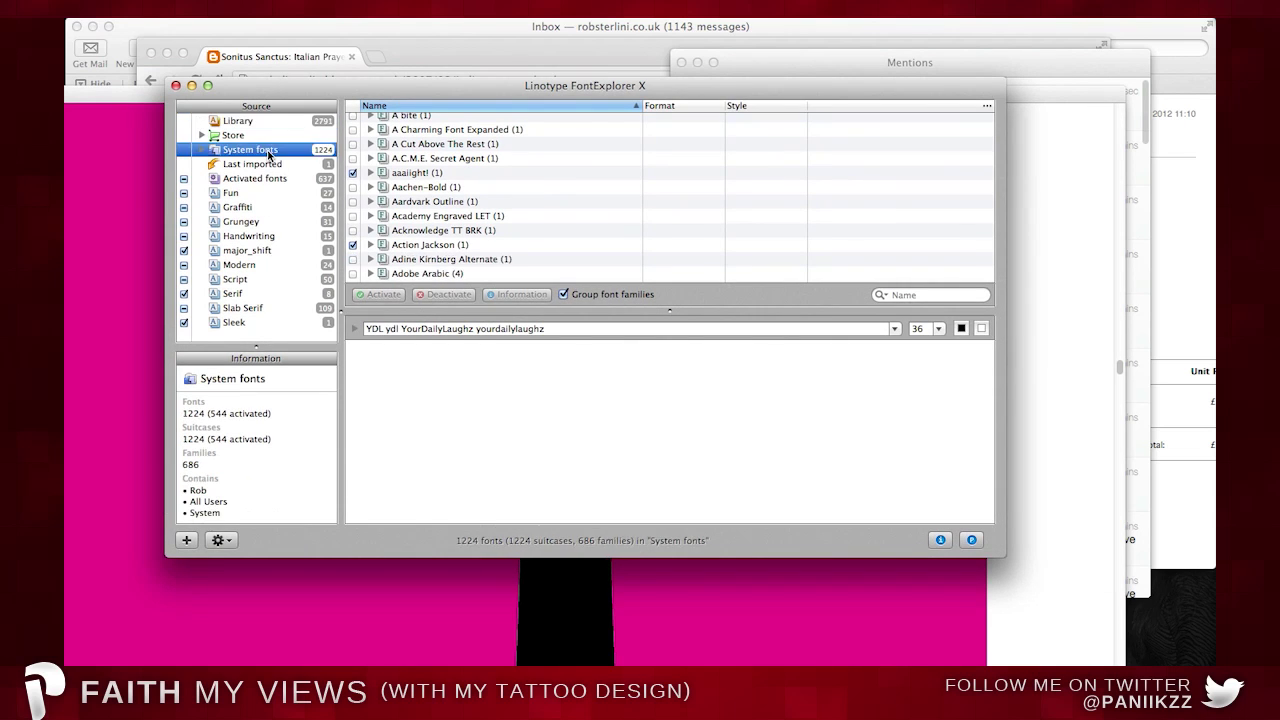
{"action": "left_click", "coordinate": [277, 177]}
{"action": "triple_click", "coordinate": [499, 330]}
{"action": "type", "text": "INRI"}
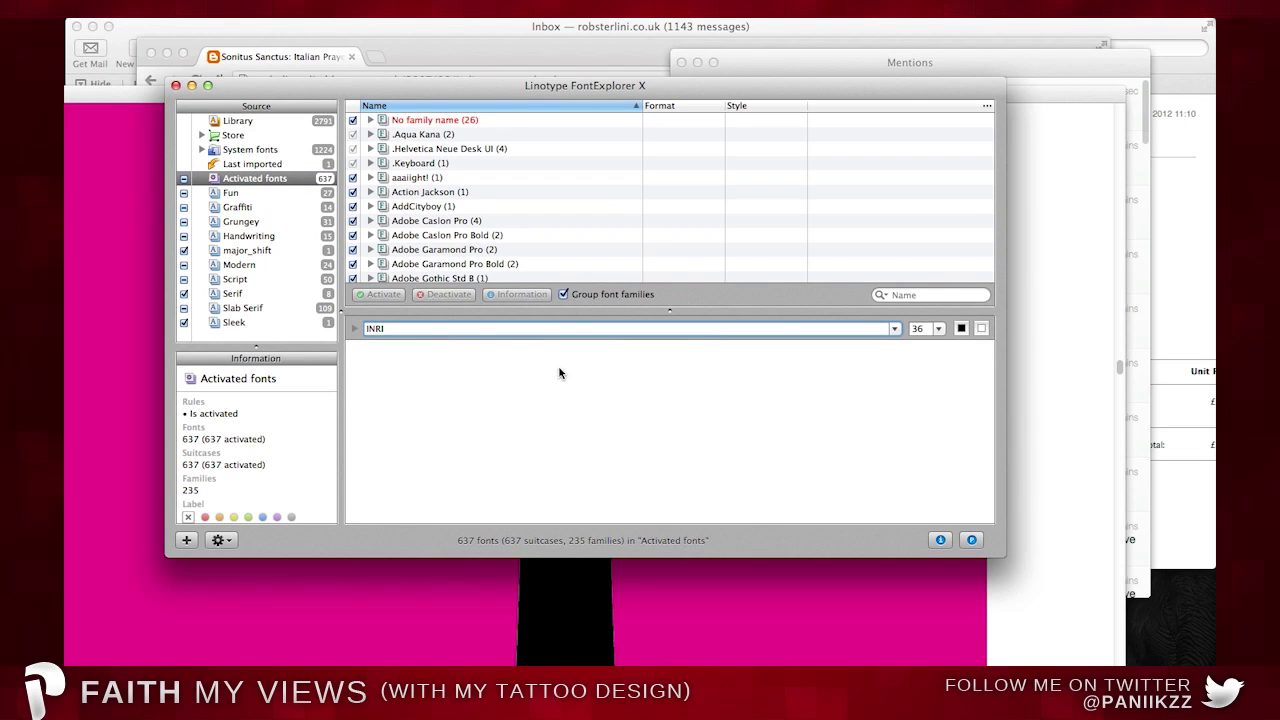
Preview the INRI sample in each activated font family, one after another, from Action Jackson to Intro Black.
{"action": "left_click", "coordinate": [415, 192]}
{"action": "key", "text": "Down"}
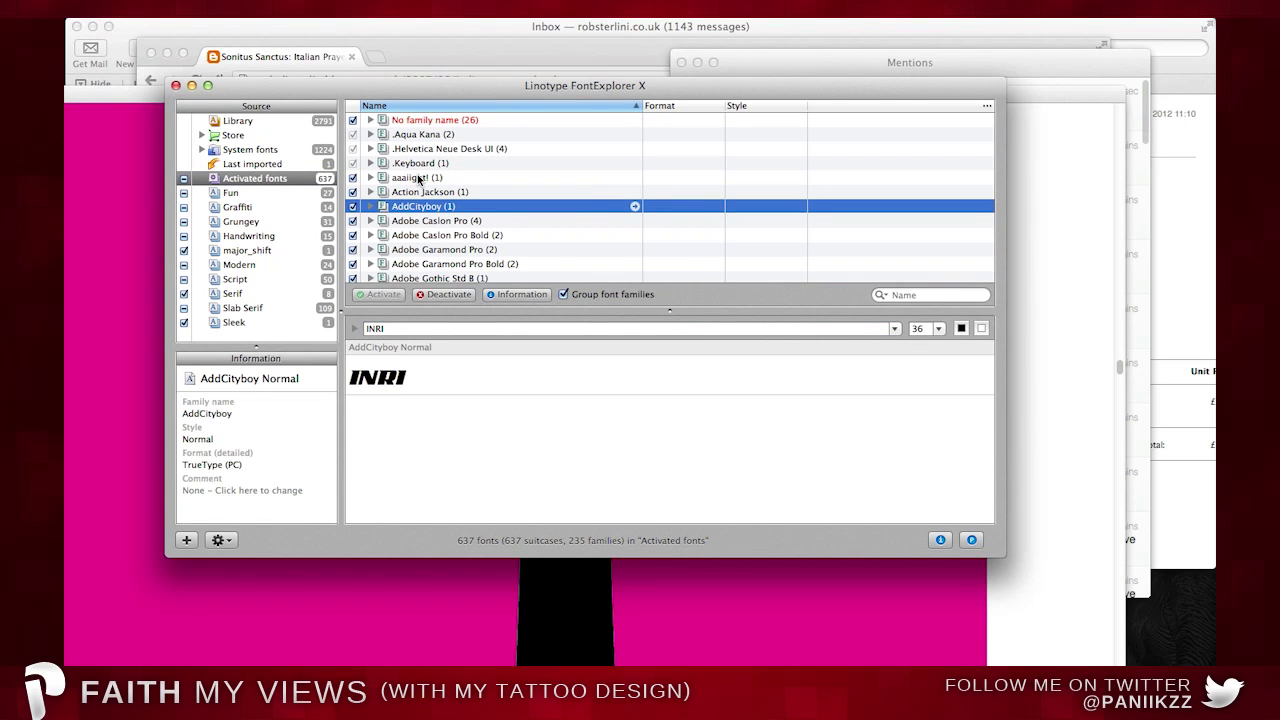
{"action": "key", "text": "Down"}
{"action": "key", "text": "Down"}
{"action": "key", "text": "Down"}
{"action": "key", "text": "Down"}
{"action": "key", "text": "Down"}
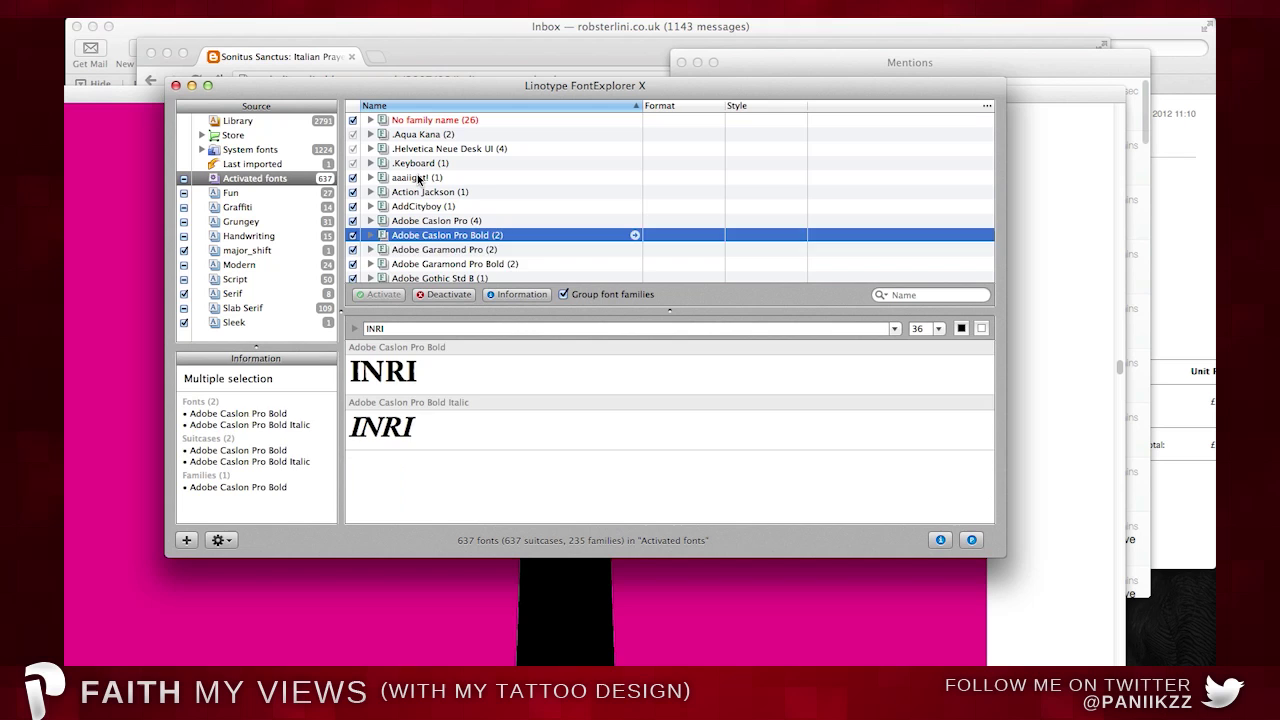
{"action": "key", "text": "Down"}
{"action": "key", "text": "Down"}
{"action": "key", "text": "Down"}
{"action": "key", "text": "Down"}
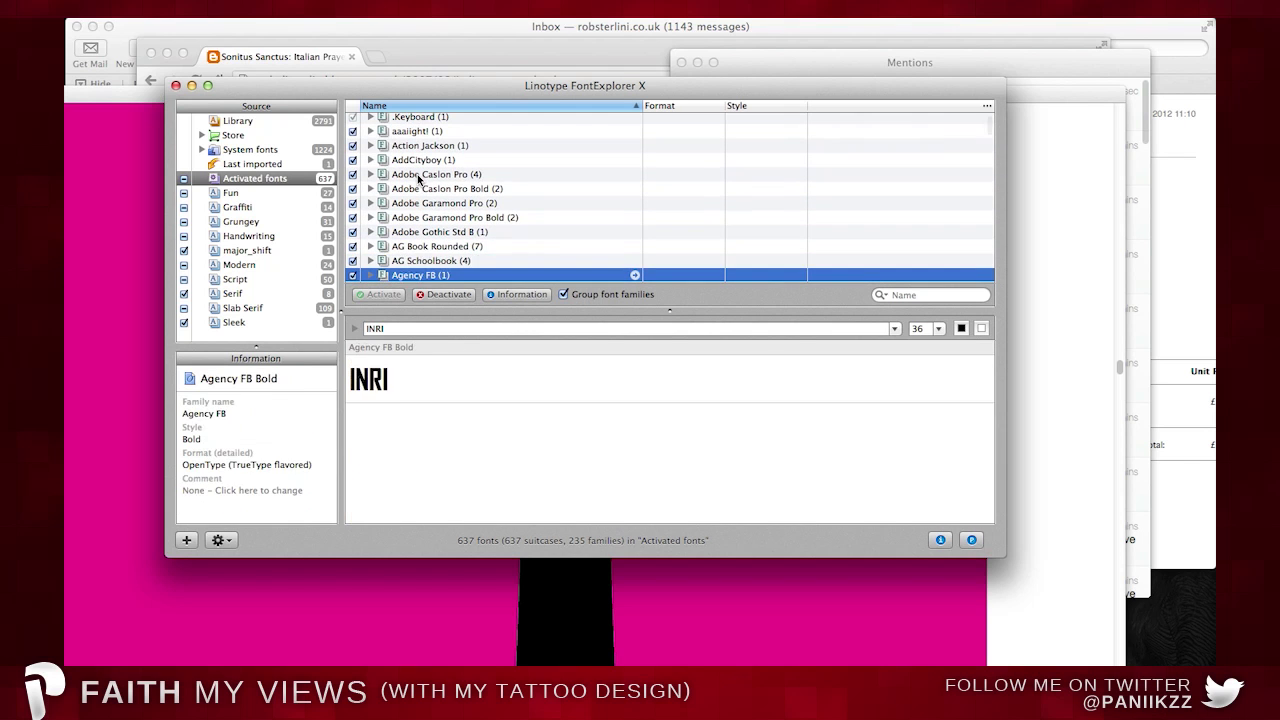
{"action": "key", "text": "Down"}
{"action": "key", "text": "Down"}
{"action": "key", "text": "Down"}
{"action": "key", "text": "Down"}
{"action": "key", "text": "Down"}
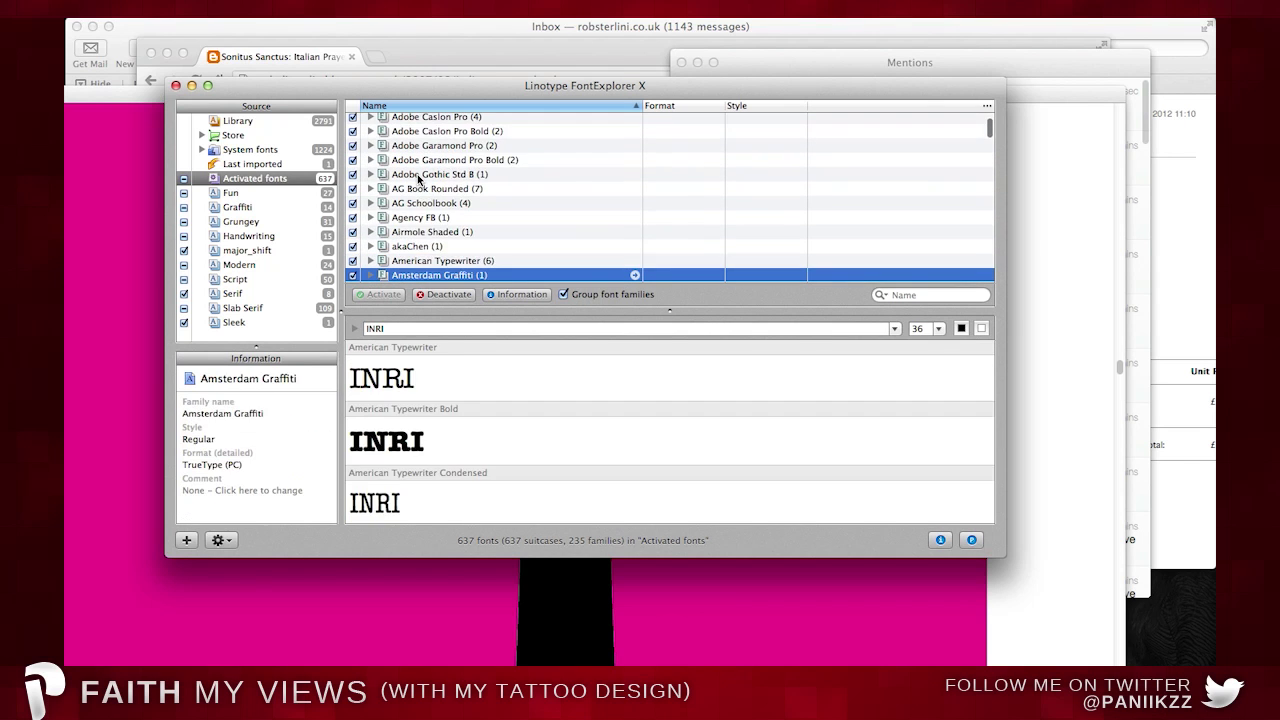
{"action": "key", "text": "Down"}
{"action": "key", "text": "Down"}
{"action": "key", "text": "Down"}
{"action": "key", "text": "Down"}
{"action": "key", "text": "Down"}
{"action": "key", "text": "Down"}
{"action": "key", "text": "Down"}
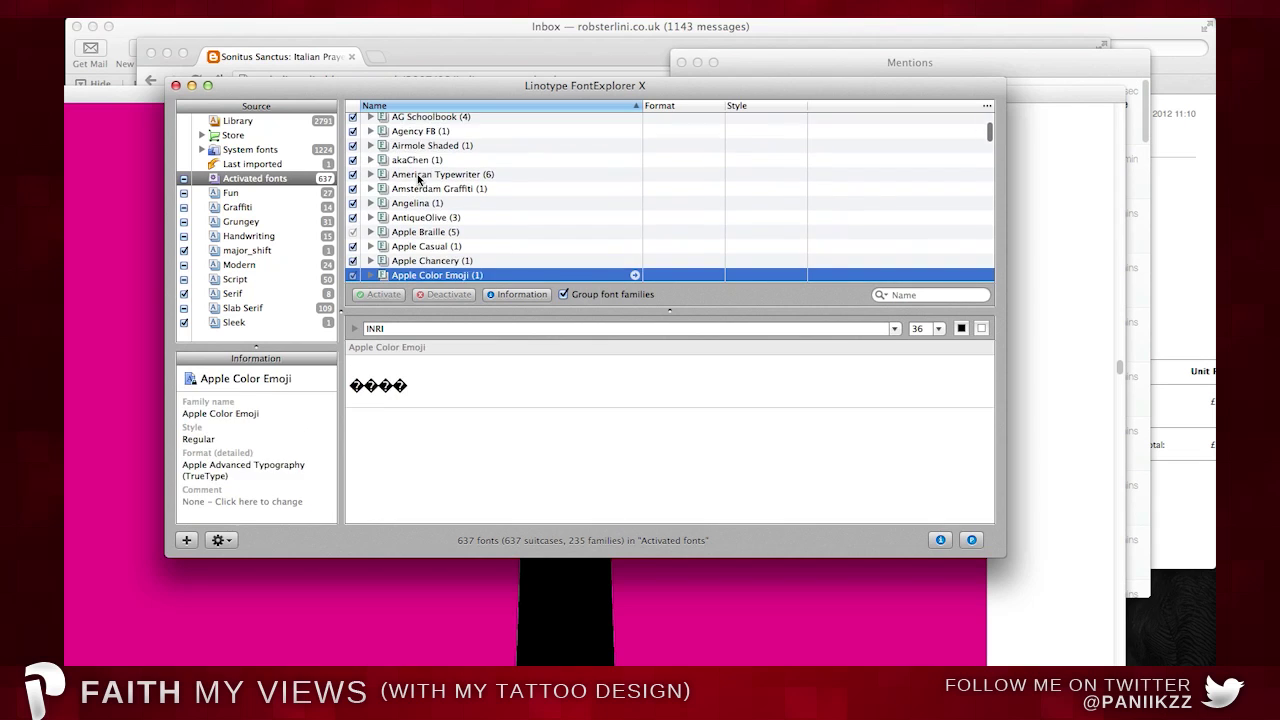
{"action": "key", "text": "Down"}
{"action": "key", "text": "Down"}
{"action": "key", "text": "Down"}
{"action": "key", "text": "Down"}
{"action": "key", "text": "Down"}
{"action": "key", "text": "Down"}
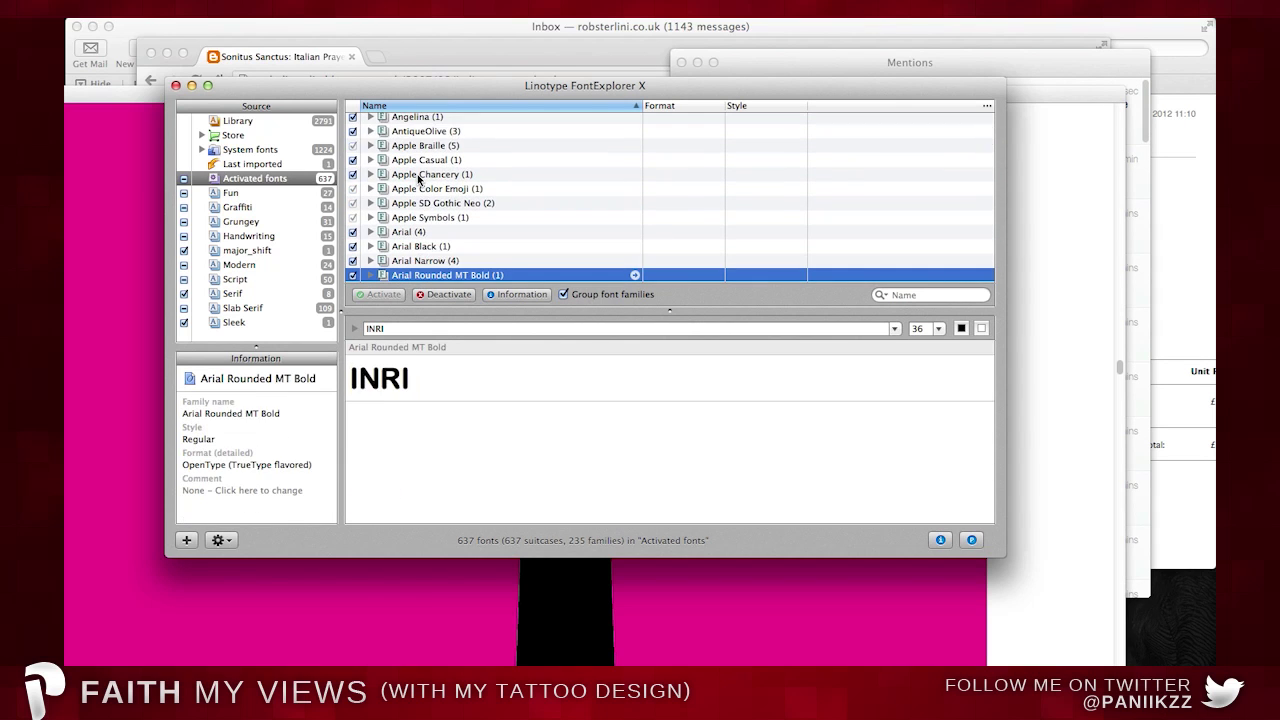
{"action": "key", "text": "Down"}
{"action": "key", "text": "Down"}
{"action": "key", "text": "Down"}
{"action": "key", "text": "Down"}
{"action": "key", "text": "Down"}
{"action": "key", "text": "Down"}
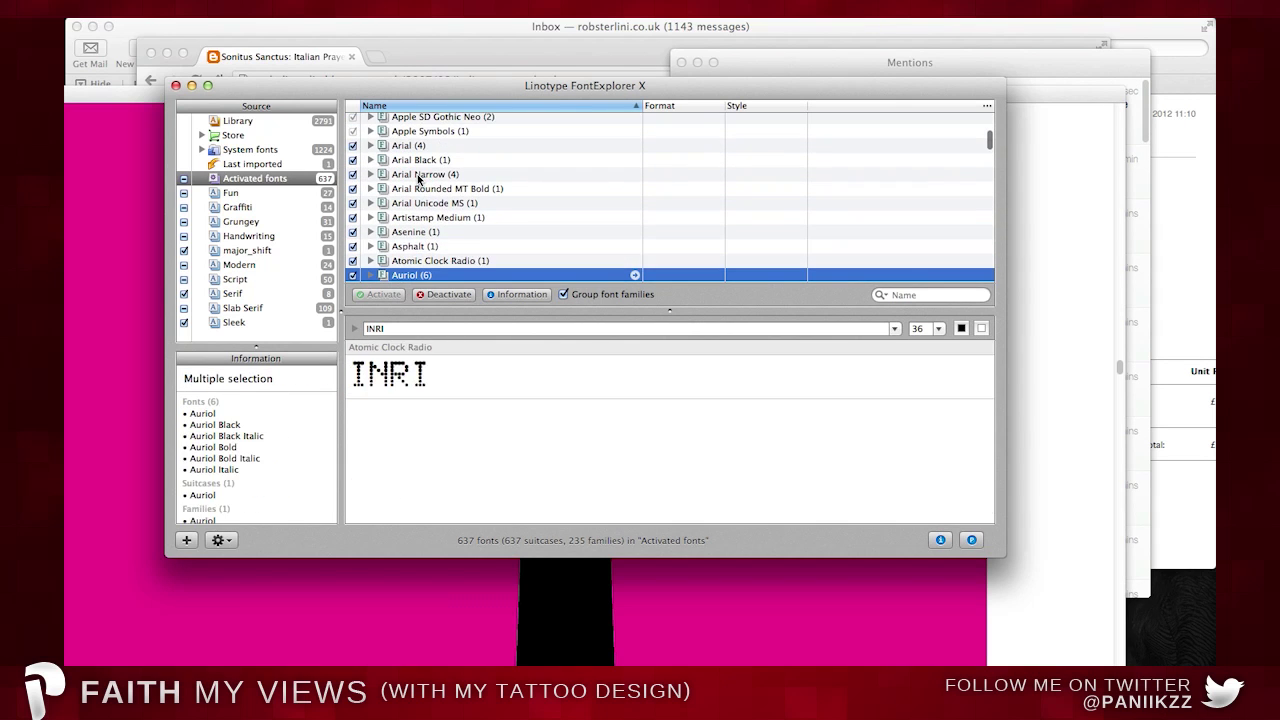
{"action": "key", "text": "Down"}
{"action": "key", "text": "Down"}
{"action": "key", "text": "Down"}
{"action": "key", "text": "Down"}
{"action": "key", "text": "Down"}
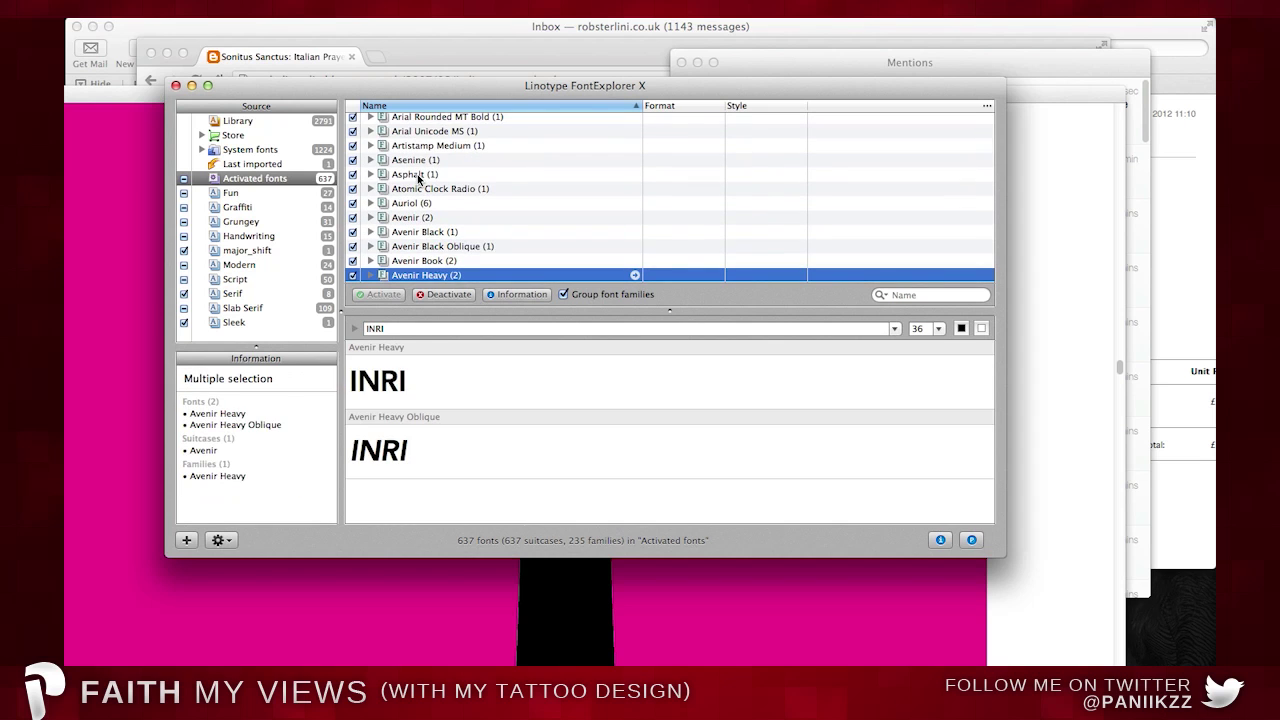
{"action": "key", "text": "Down"}
{"action": "key", "text": "Down"}
{"action": "key", "text": "Down"}
{"action": "key", "text": "Down"}
{"action": "key", "text": "Down"}
{"action": "key", "text": "Down"}
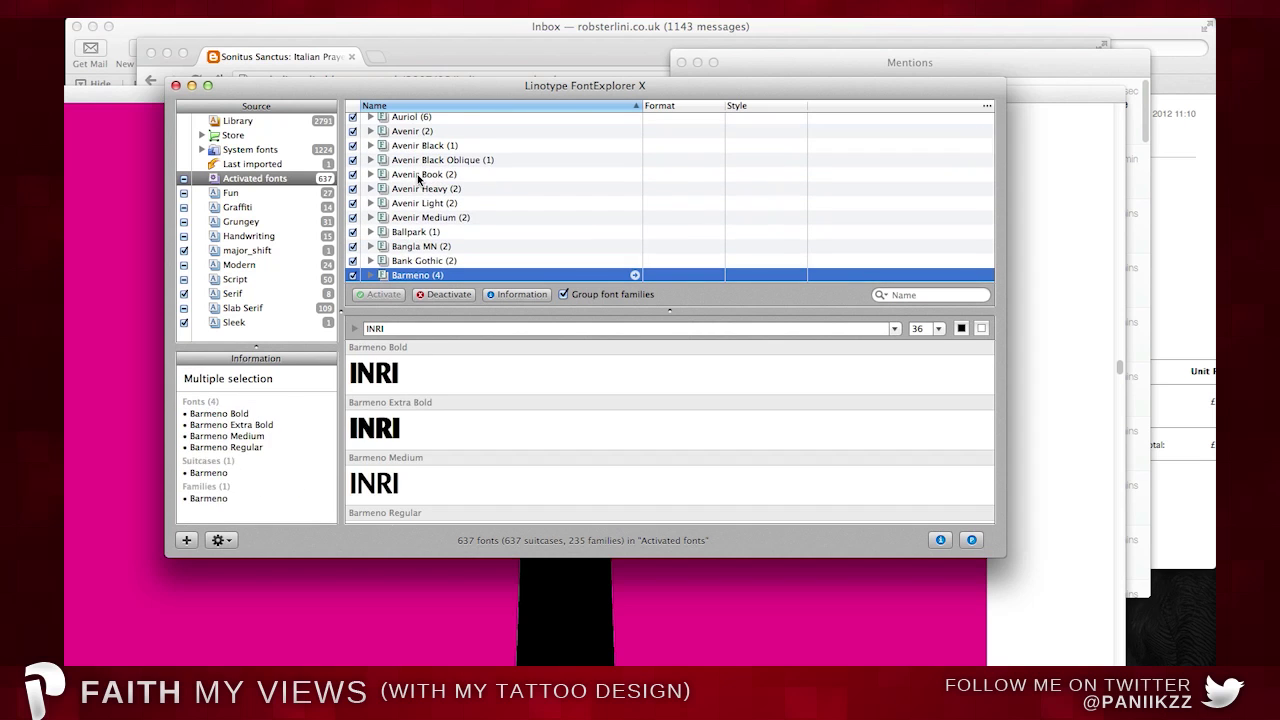
{"action": "key", "text": "Down"}
{"action": "key", "text": "Down"}
{"action": "key", "text": "Down"}
{"action": "key", "text": "Down"}
{"action": "key", "text": "Down"}
{"action": "key", "text": "Down"}
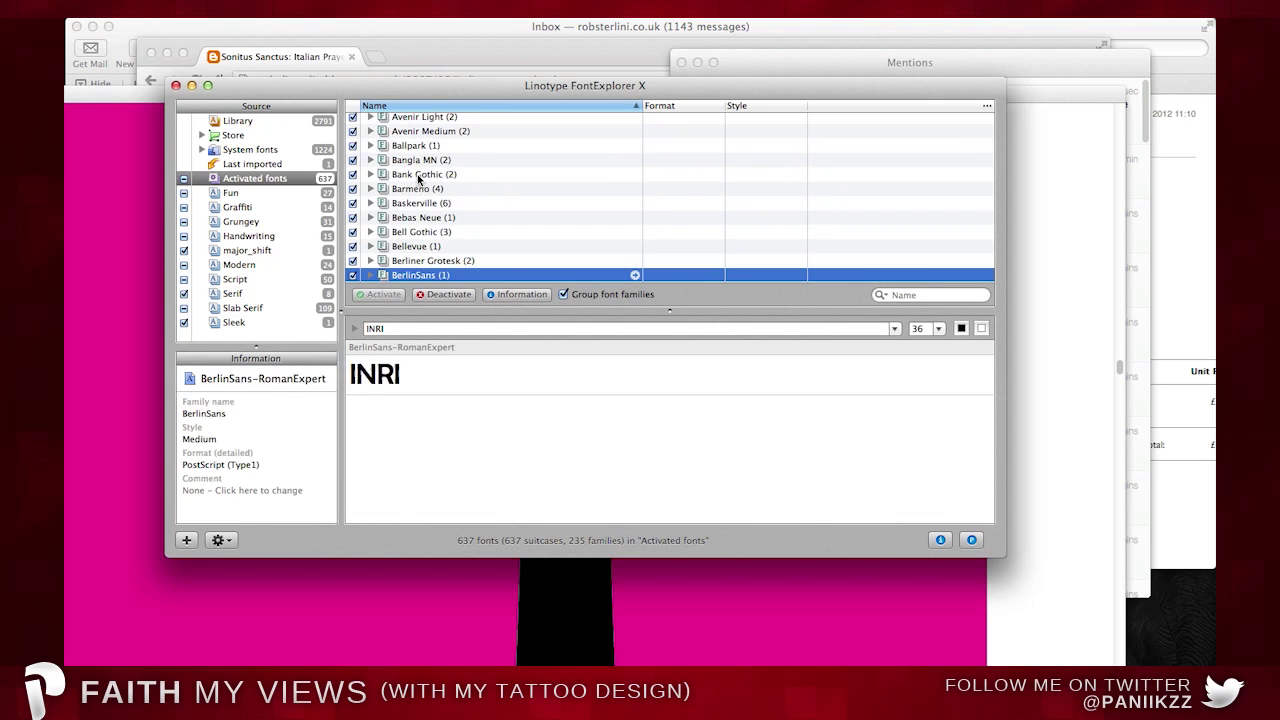
{"action": "key", "text": "Down"}
{"action": "key", "text": "Down"}
{"action": "key", "text": "Down"}
{"action": "key", "text": "Down"}
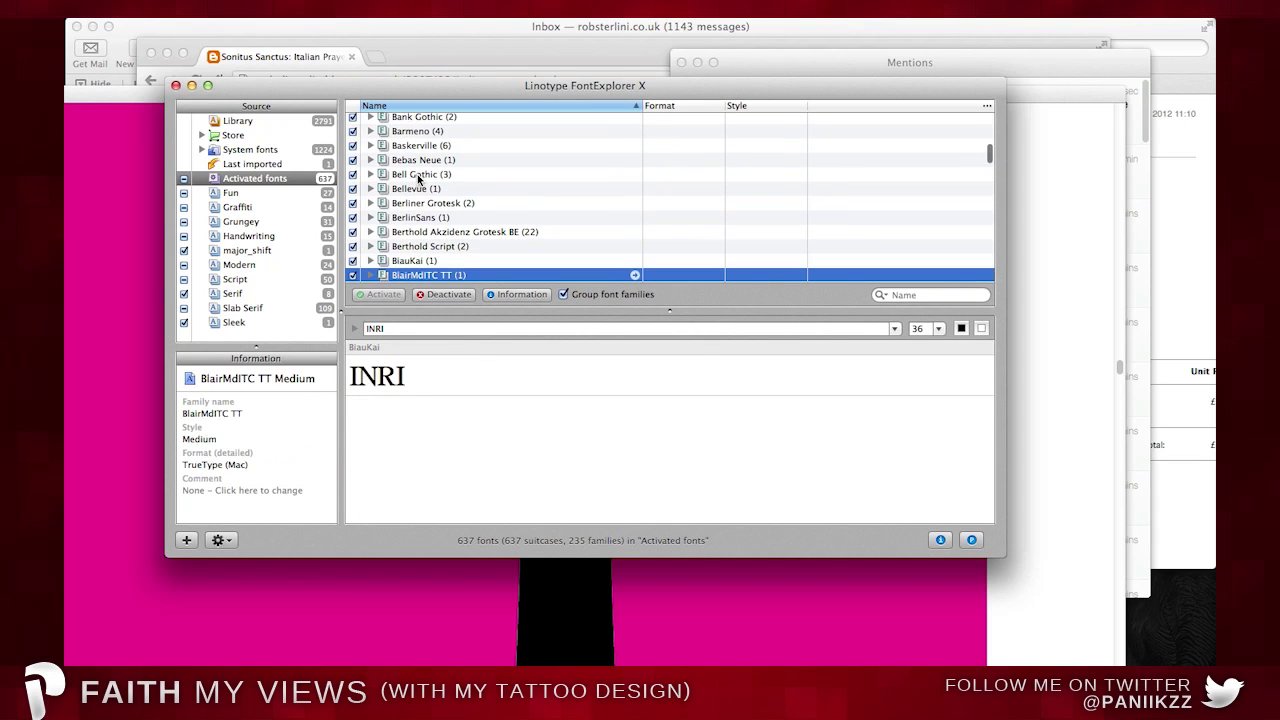
{"action": "key", "text": "Down"}
{"action": "key", "text": "Down"}
{"action": "key", "text": "Down"}
{"action": "key", "text": "Down"}
{"action": "key", "text": "Down"}
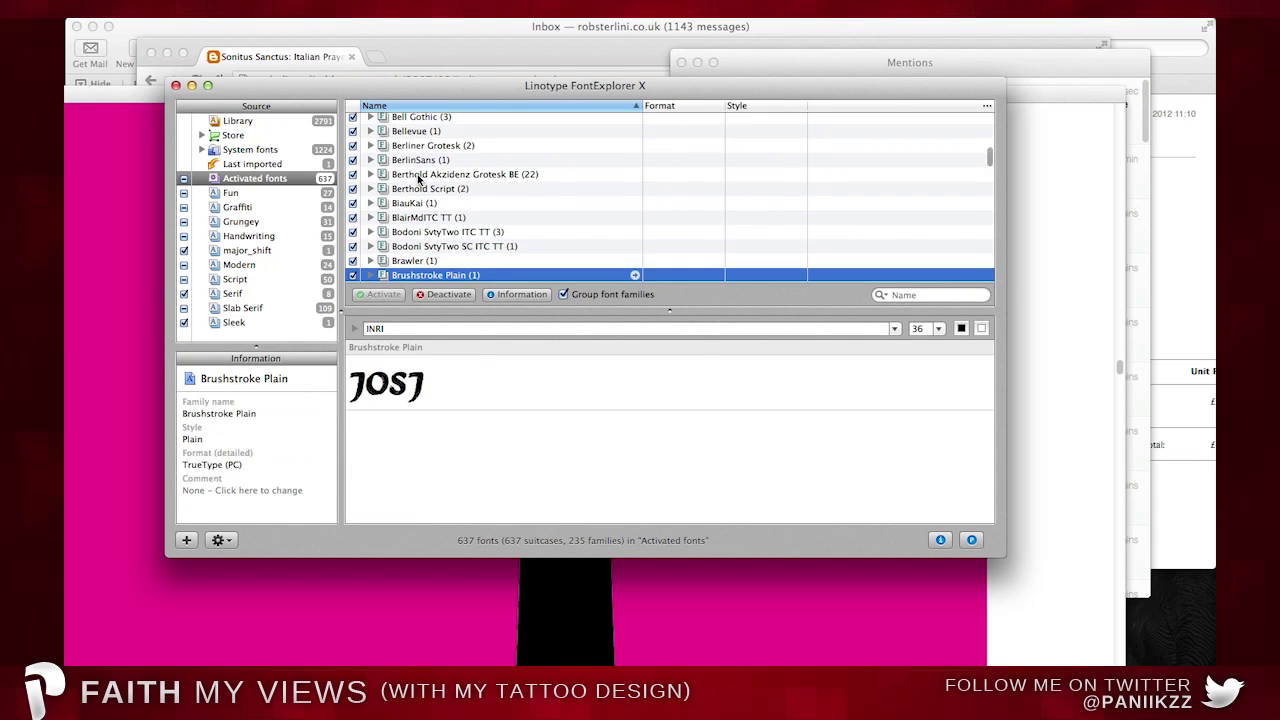
{"action": "key", "text": "Down"}
{"action": "key", "text": "Down"}
{"action": "key", "text": "Down"}
{"action": "key", "text": "Down"}
{"action": "key", "text": "Down"}
{"action": "key", "text": "Down"}
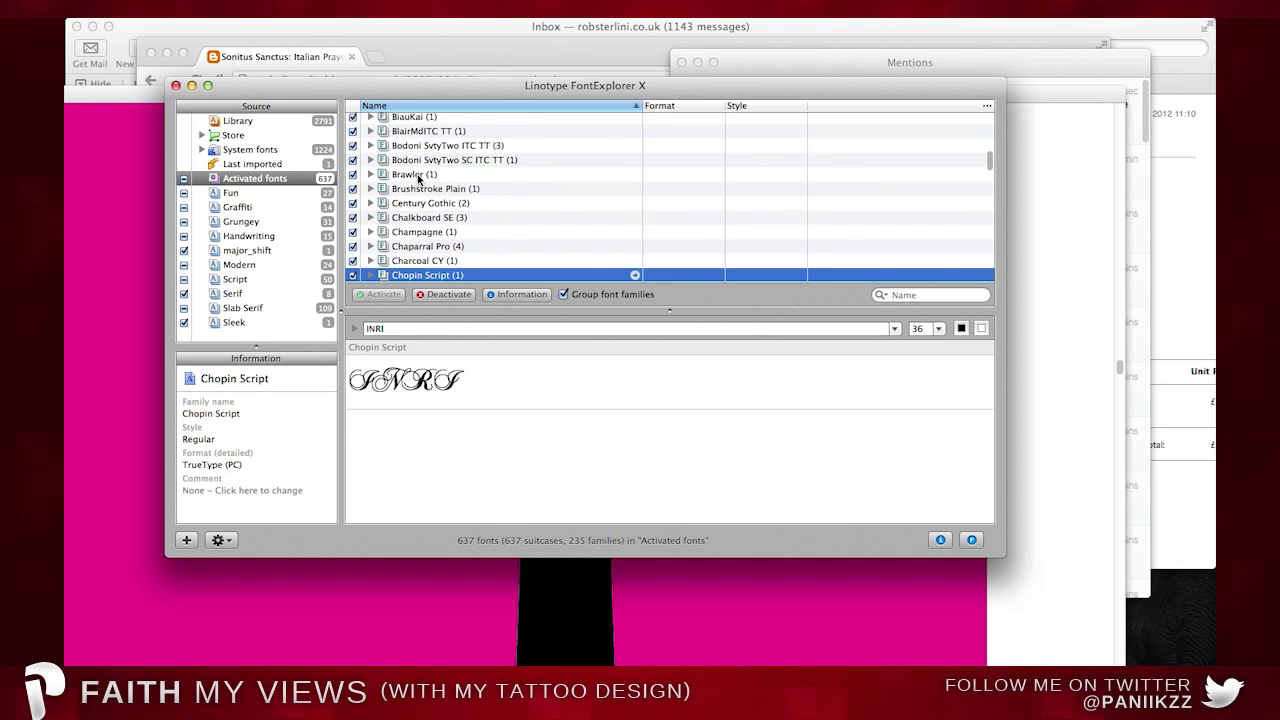
{"action": "key", "text": "Down"}
{"action": "key", "text": "Down"}
{"action": "key", "text": "Down"}
{"action": "key", "text": "Down"}
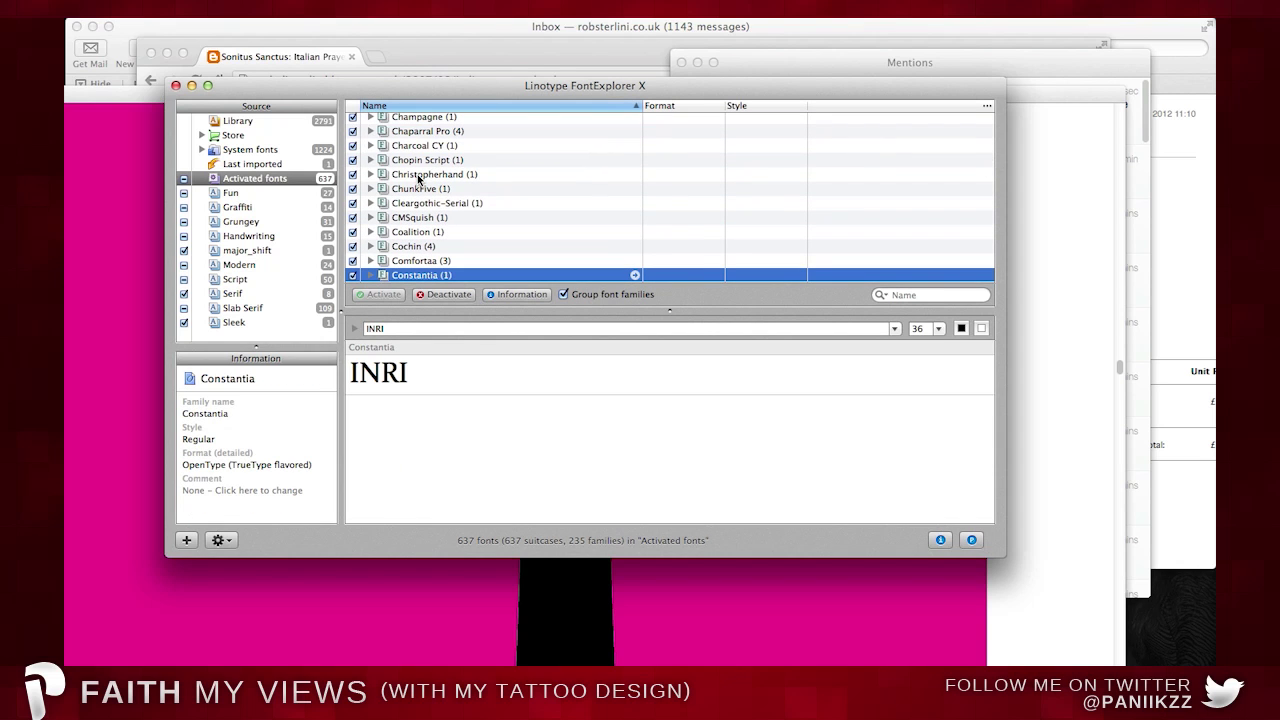
{"action": "key", "text": "Down"}
{"action": "key", "text": "Down"}
{"action": "key", "text": "Down"}
{"action": "key", "text": "Down"}
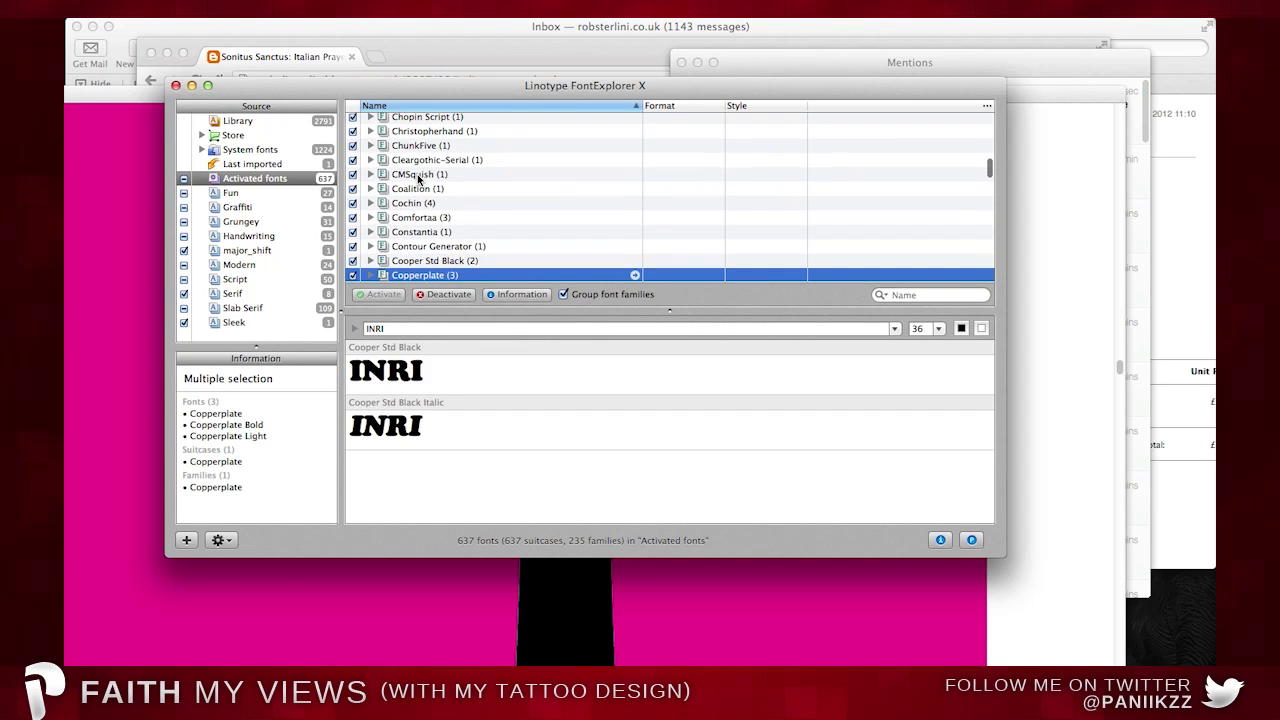
{"action": "key", "text": "Down"}
{"action": "key", "text": "Down"}
{"action": "key", "text": "Down"}
{"action": "key", "text": "Down"}
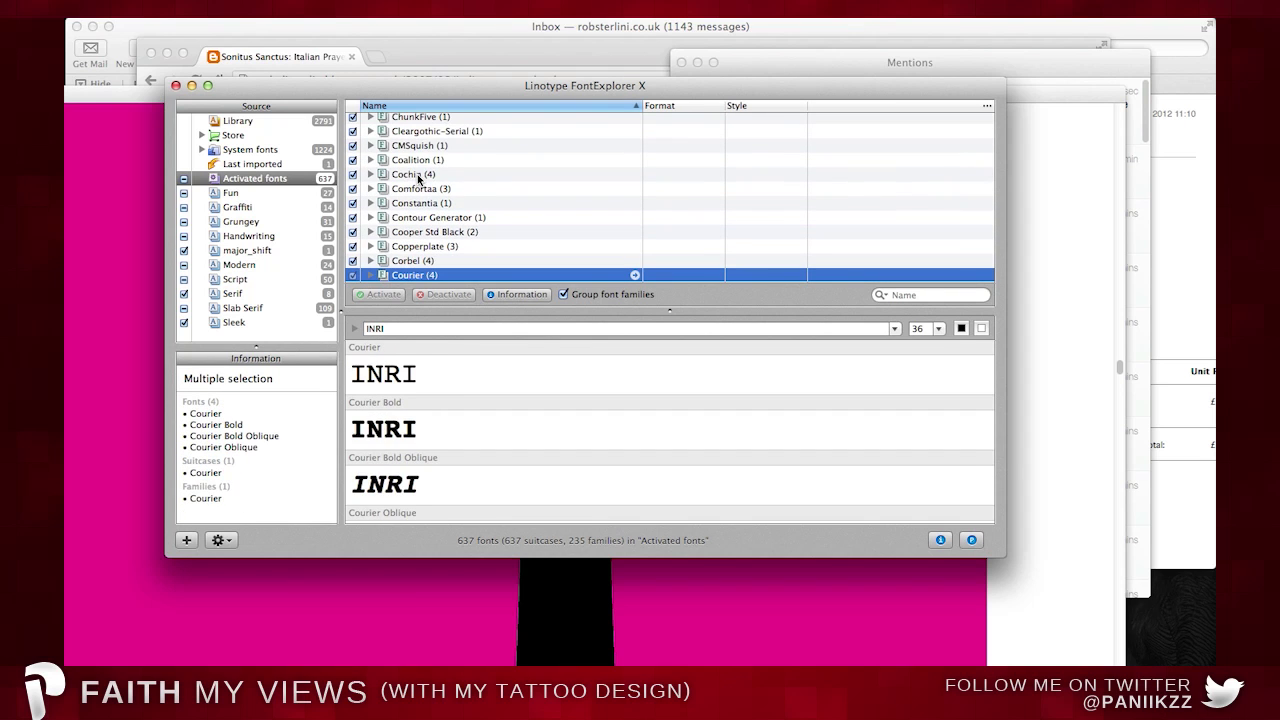
{"action": "key", "text": "Down"}
{"action": "key", "text": "Down"}
{"action": "key", "text": "Down"}
{"action": "key", "text": "Down"}
{"action": "key", "text": "Down"}
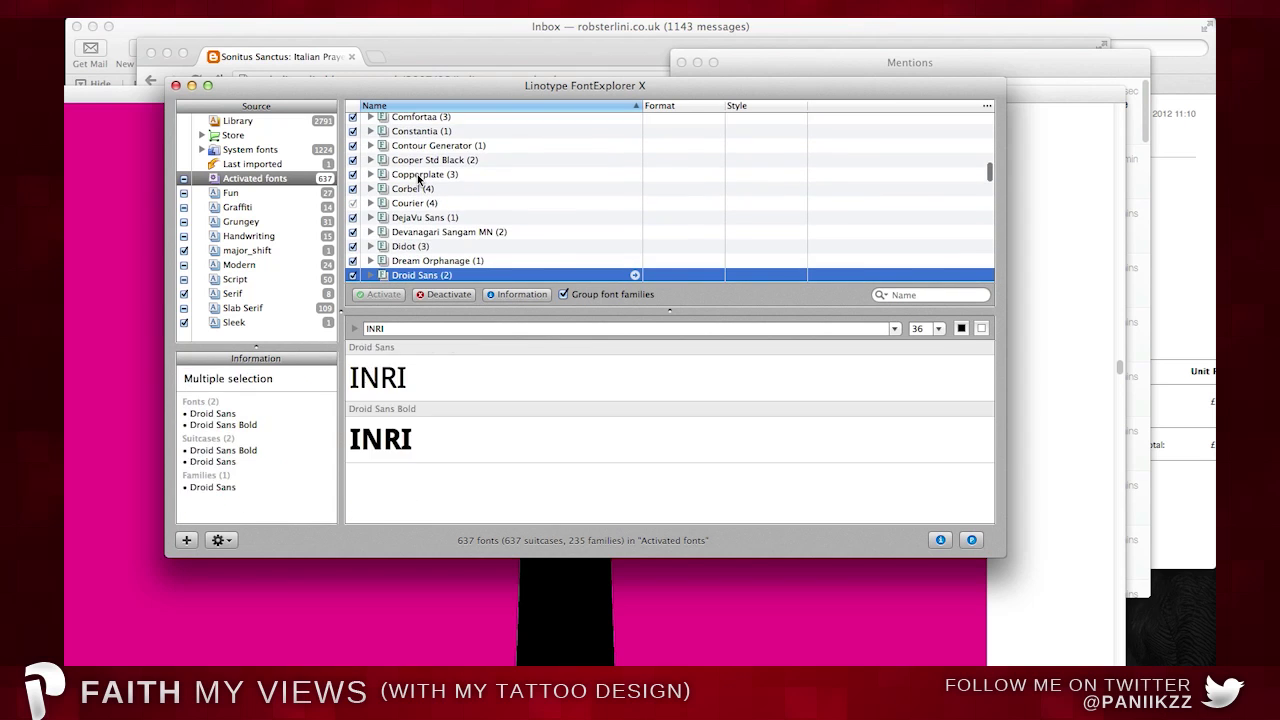
{"action": "key", "text": "Down"}
{"action": "key", "text": "Down"}
{"action": "key", "text": "Down"}
{"action": "key", "text": "Down"}
{"action": "key", "text": "Down"}
{"action": "key", "text": "Down"}
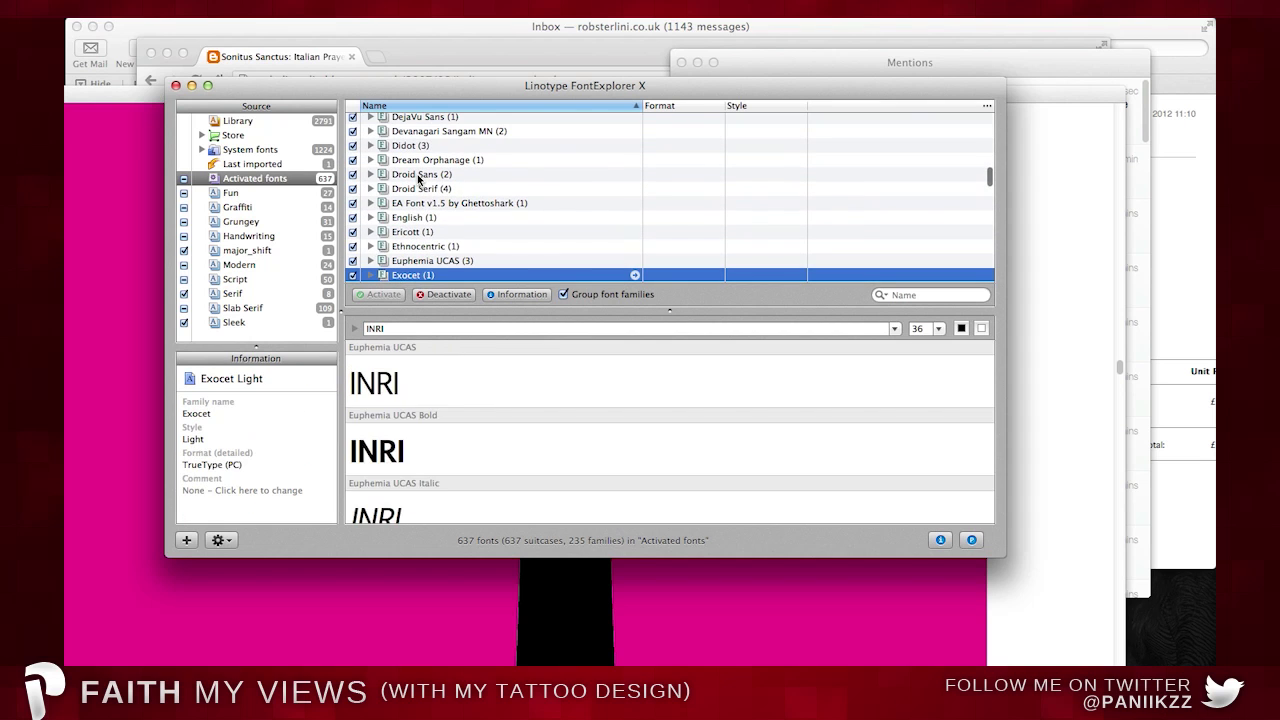
{"action": "key", "text": "Down"}
{"action": "key", "text": "Down"}
{"action": "key", "text": "Down"}
{"action": "key", "text": "Down"}
{"action": "key", "text": "Down"}
{"action": "key", "text": "Down"}
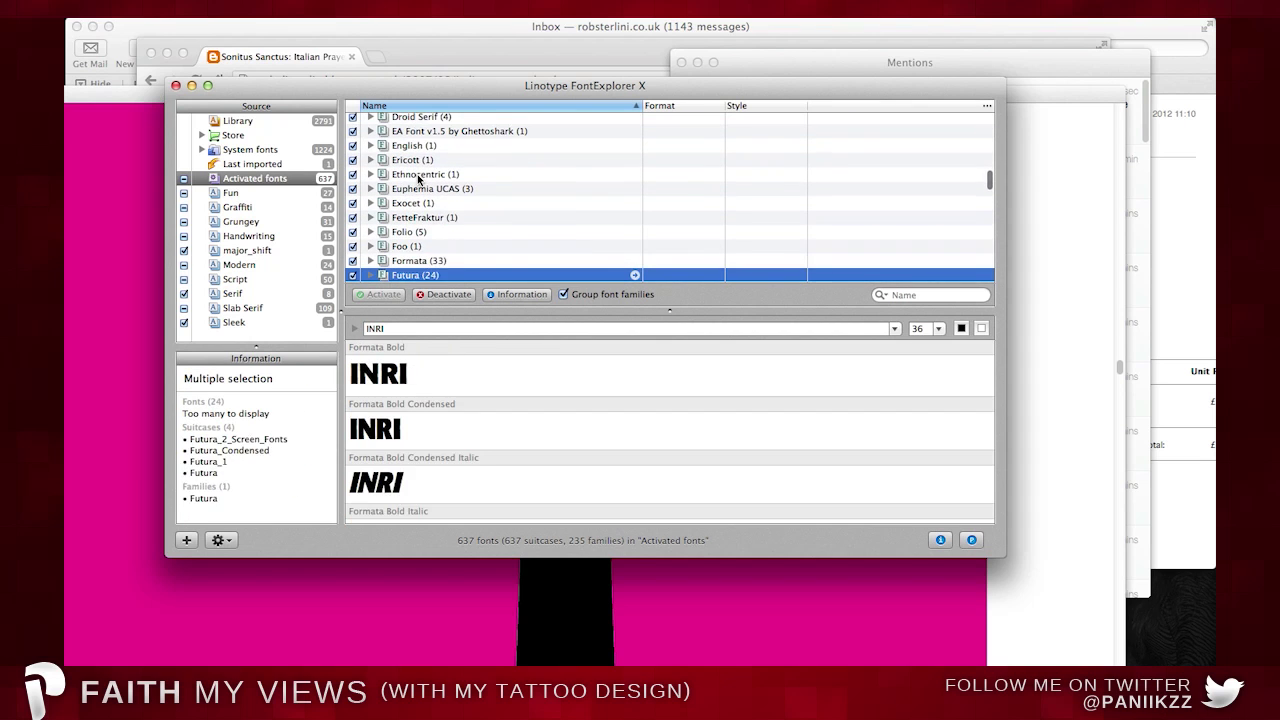
{"action": "key", "text": "Down"}
{"action": "key", "text": "Down"}
{"action": "key", "text": "Down"}
{"action": "key", "text": "Down"}
{"action": "key", "text": "Down"}
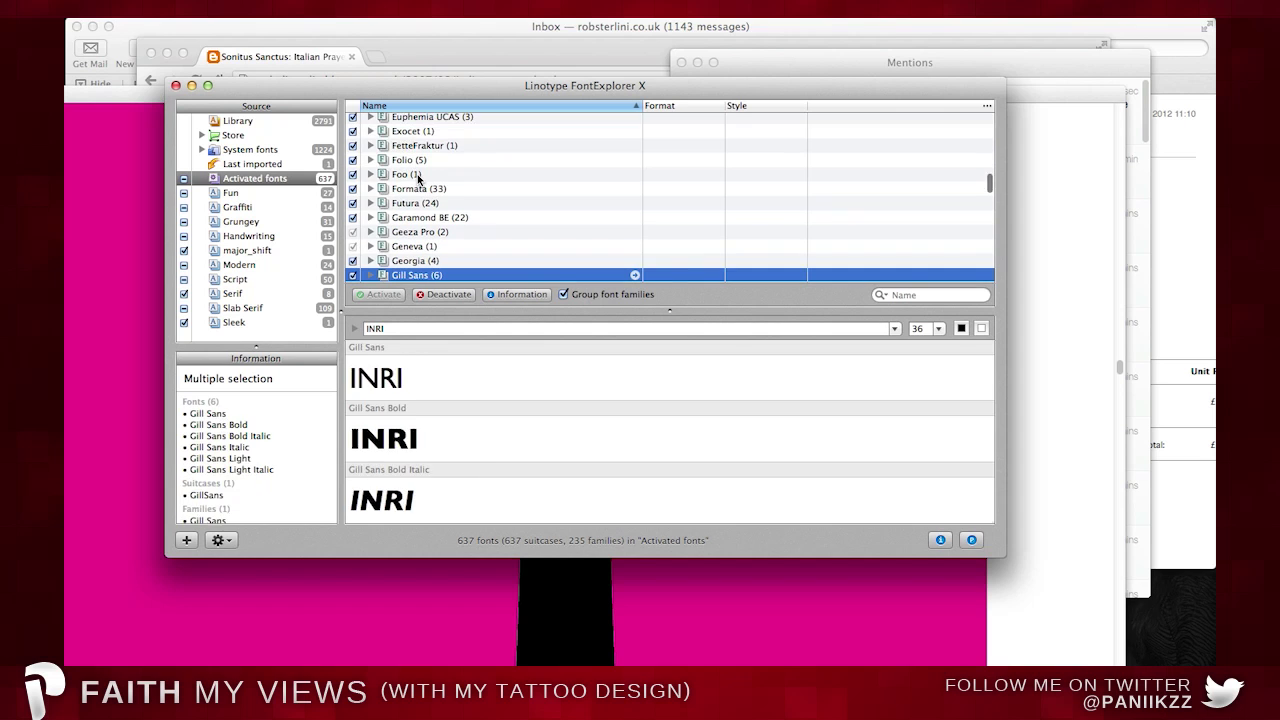
{"action": "key", "text": "Down"}
{"action": "key", "text": "Down"}
{"action": "key", "text": "Down"}
{"action": "key", "text": "Down"}
{"action": "key", "text": "Down"}
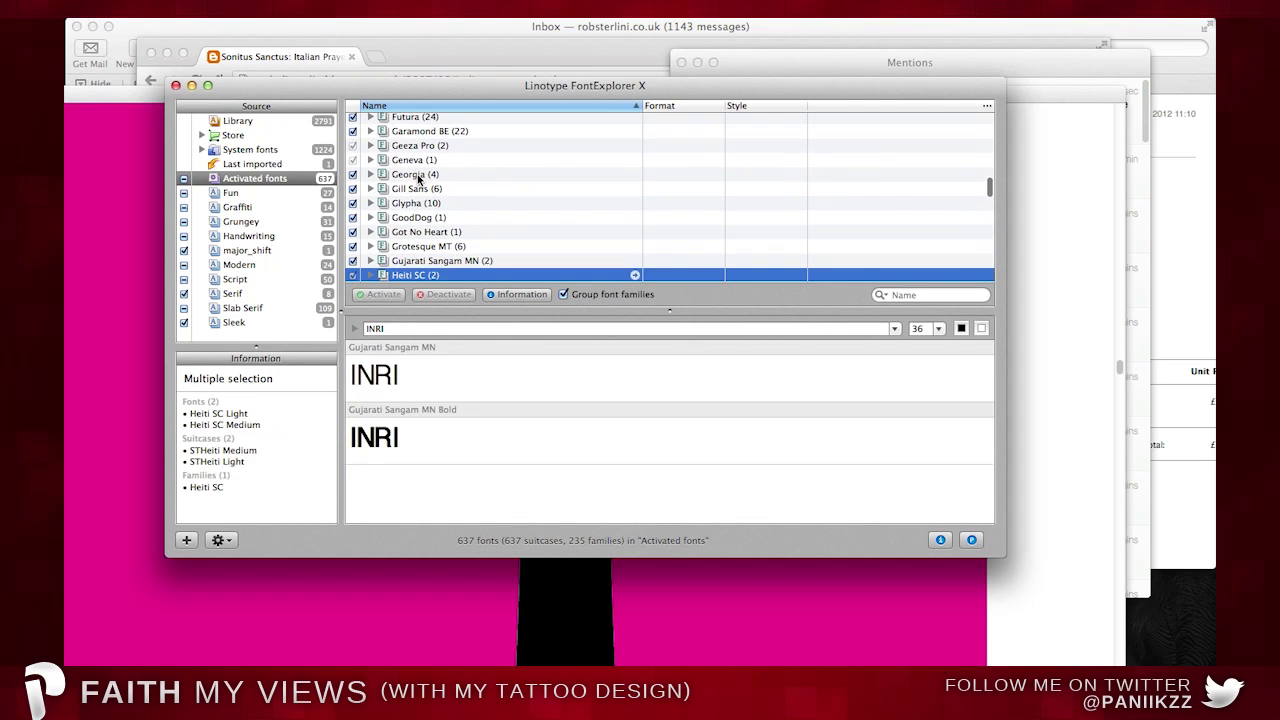
{"action": "key", "text": "Down"}
{"action": "key", "text": "Down"}
{"action": "key", "text": "Down"}
{"action": "key", "text": "Down"}
{"action": "key", "text": "Down"}
{"action": "key", "text": "Down"}
{"action": "key", "text": "Down"}
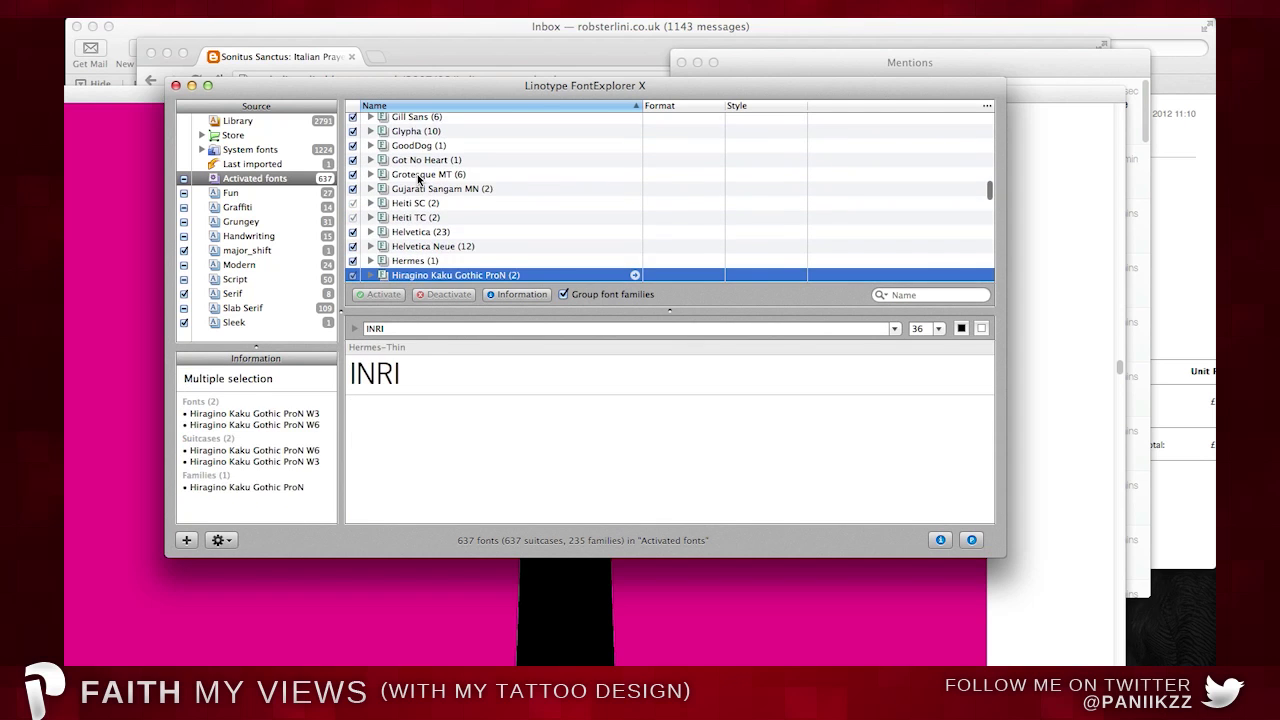
{"action": "key", "text": "Down"}
{"action": "key", "text": "Down"}
{"action": "key", "text": "Down"}
{"action": "key", "text": "Down"}
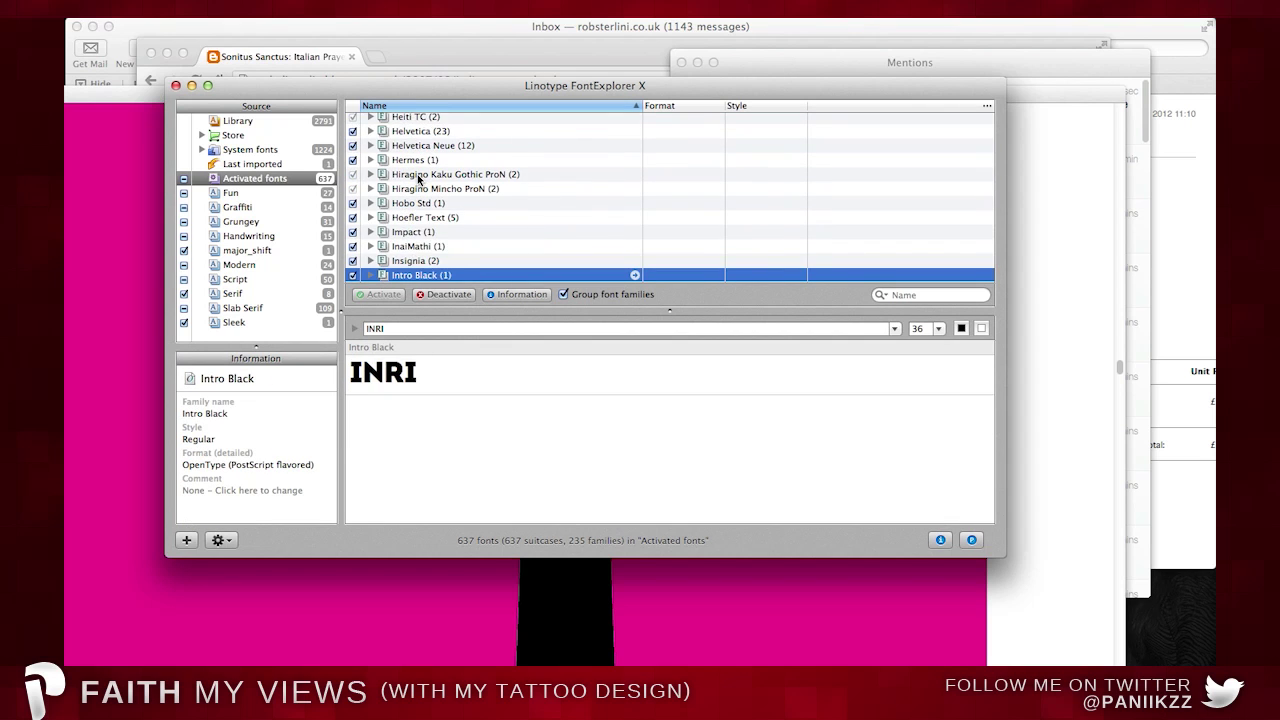
Preview the INRI sample in the remaining activated font families, one after another, from Intro Black Alt to Zephyrean BRK.
{"action": "key", "text": "Down"}
{"action": "key", "text": "Down"}
{"action": "key", "text": "Down"}
{"action": "key", "text": "Down"}
{"action": "key", "text": "Down"}
{"action": "key", "text": "Down"}
{"action": "key", "text": "Down"}
{"action": "key", "text": "Down"}
{"action": "key", "text": "Down"}
{"action": "key", "text": "Down"}
{"action": "key", "text": "Down"}
{"action": "key", "text": "Down"}
{"action": "key", "text": "Down"}
{"action": "key", "text": "Down"}
{"action": "key", "text": "Down"}
{"action": "key", "text": "Down"}
{"action": "key", "text": "Down"}
{"action": "key", "text": "Down"}
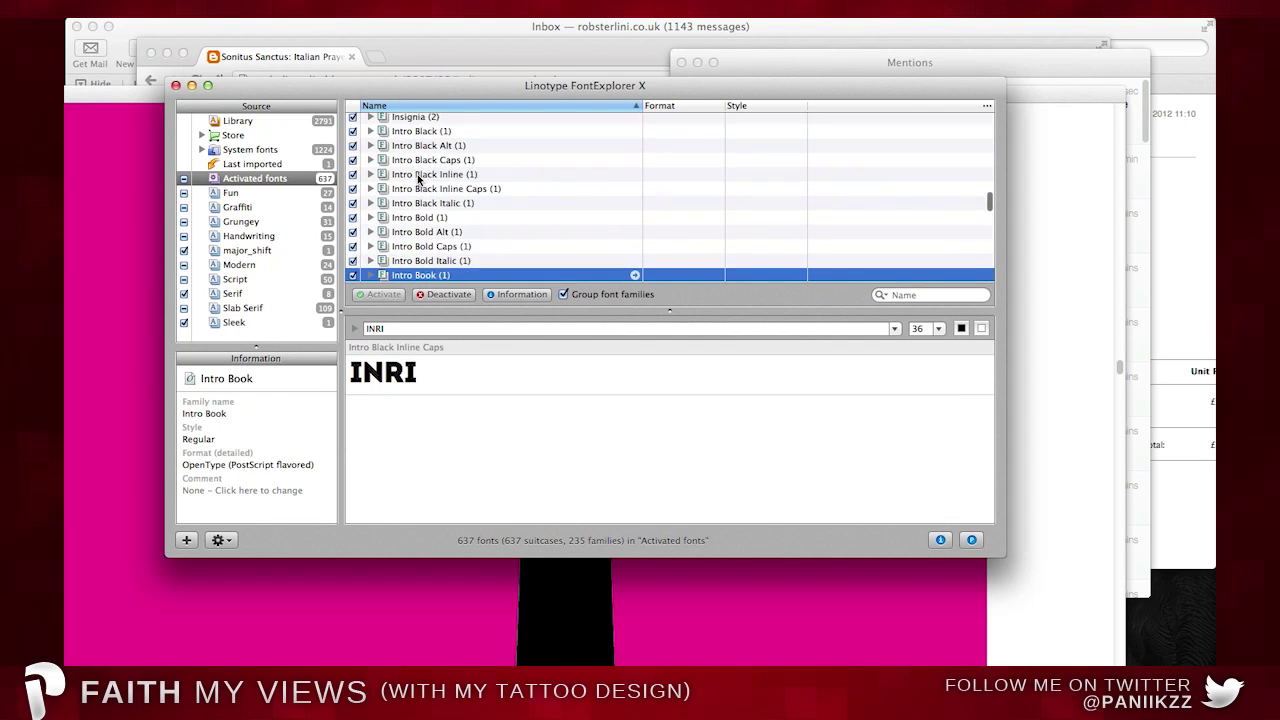
{"action": "key", "text": "Down"}
{"action": "key", "text": "Down"}
{"action": "key", "text": "Down"}
{"action": "key", "text": "Down"}
{"action": "key", "text": "Down"}
{"action": "key", "text": "Down"}
{"action": "key", "text": "Down"}
{"action": "key", "text": "Down"}
{"action": "key", "text": "Down"}
{"action": "key", "text": "Down"}
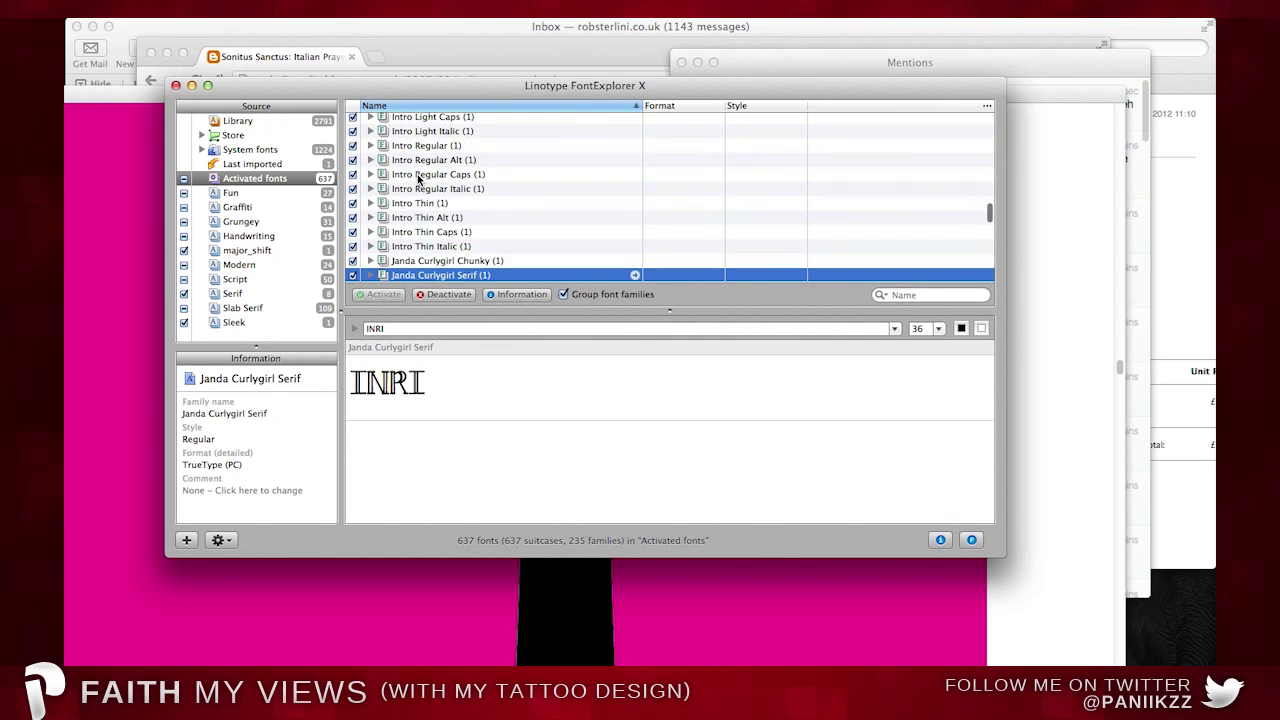
{"action": "key", "text": "Down"}
{"action": "key", "text": "Down"}
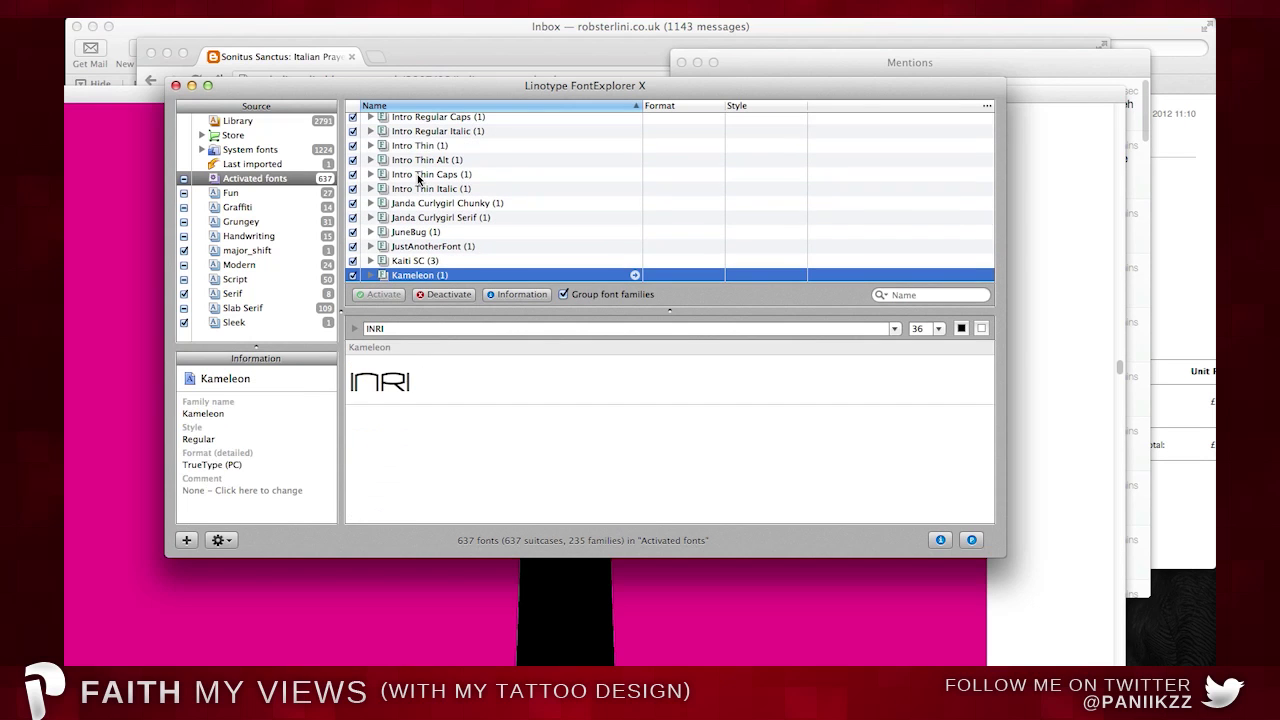
{"action": "key", "text": "Down"}
{"action": "key", "text": "Down"}
{"action": "key", "text": "Down"}
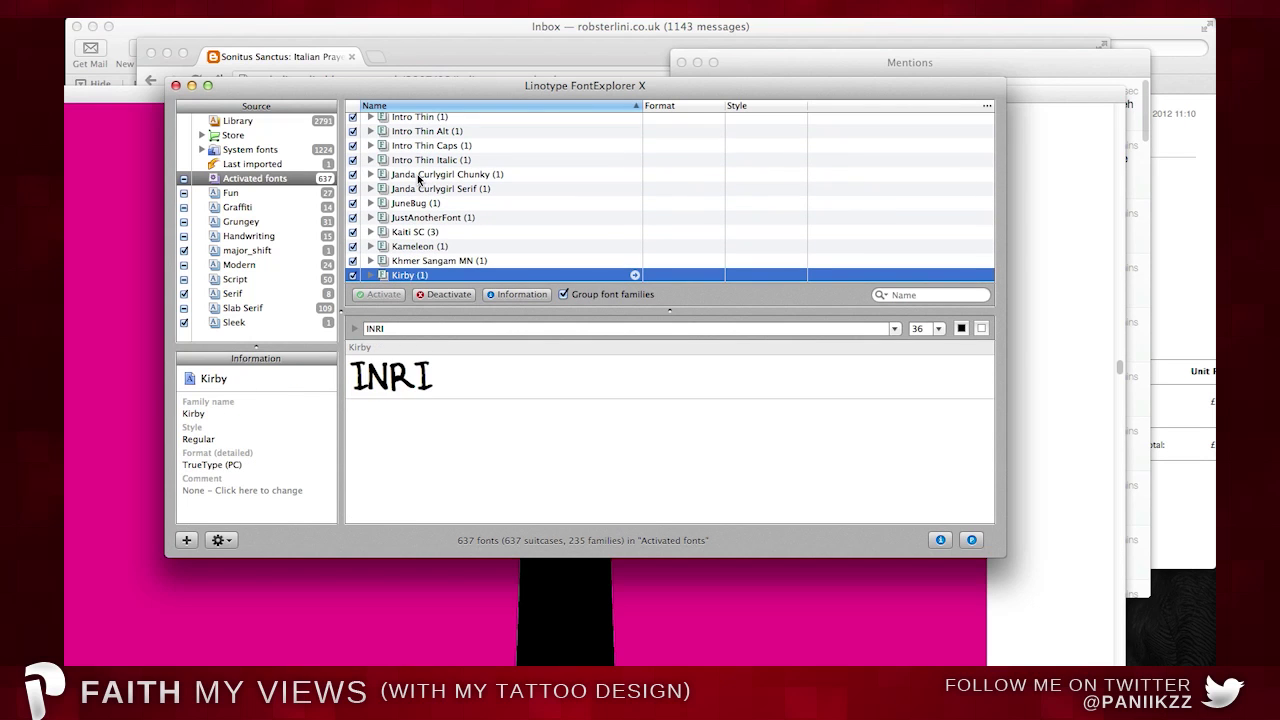
{"action": "key", "text": "Down"}
{"action": "key", "text": "Down"}
{"action": "key", "text": "Down"}
{"action": "key", "text": "Down"}
{"action": "key", "text": "Down"}
{"action": "key", "text": "Down"}
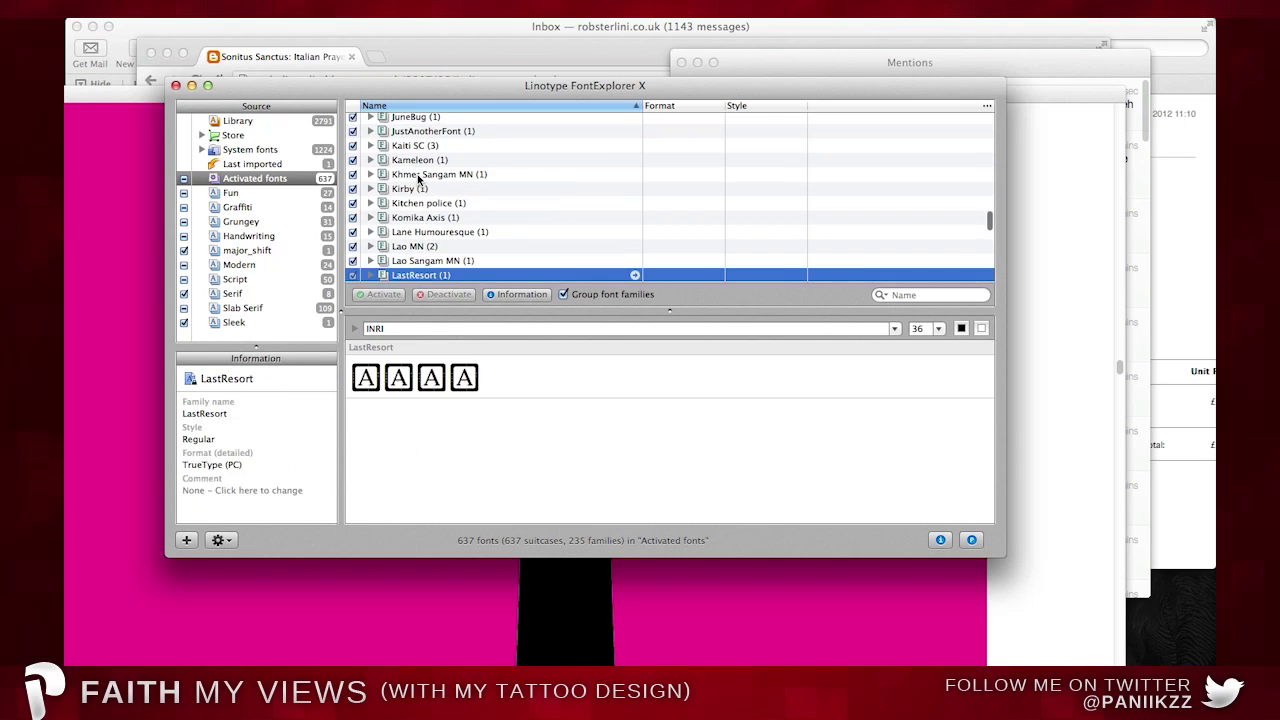
{"action": "key", "text": "Down"}
{"action": "key", "text": "Down"}
{"action": "key", "text": "Down"}
{"action": "key", "text": "Down"}
{"action": "key", "text": "Down"}
{"action": "key", "text": "Down"}
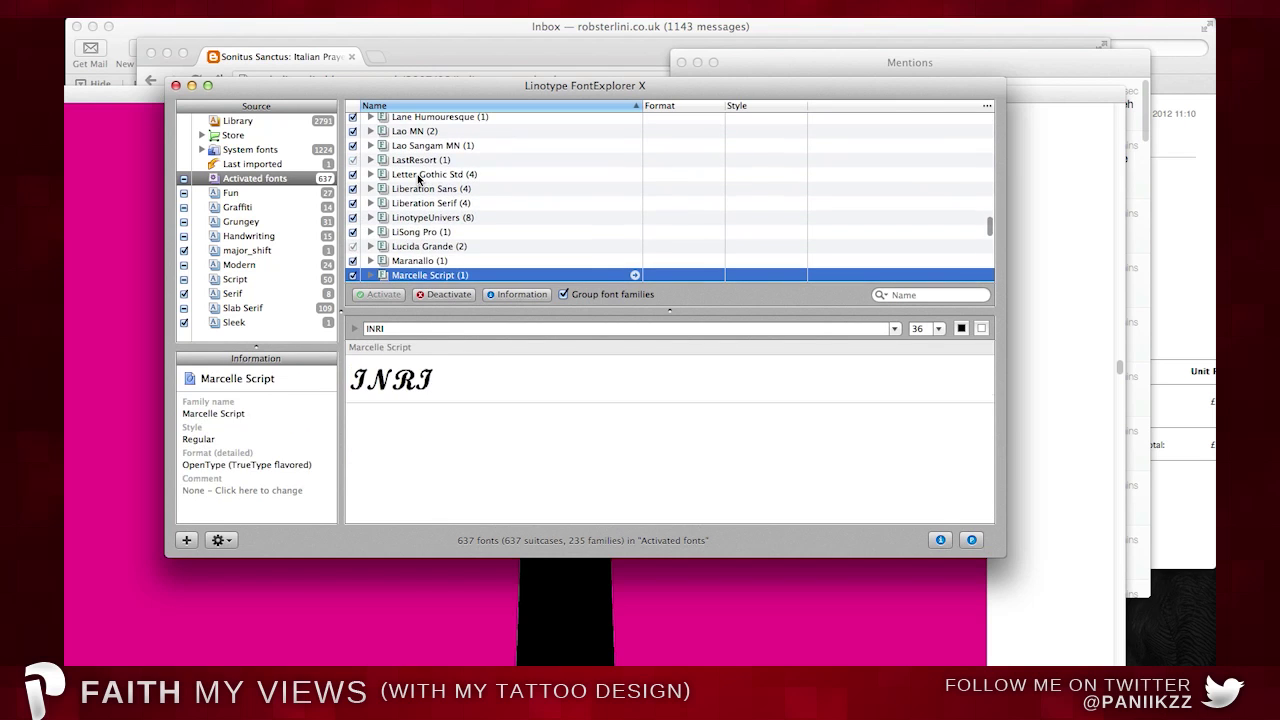
{"action": "key", "text": "Down"}
{"action": "key", "text": "Down"}
{"action": "key", "text": "Down"}
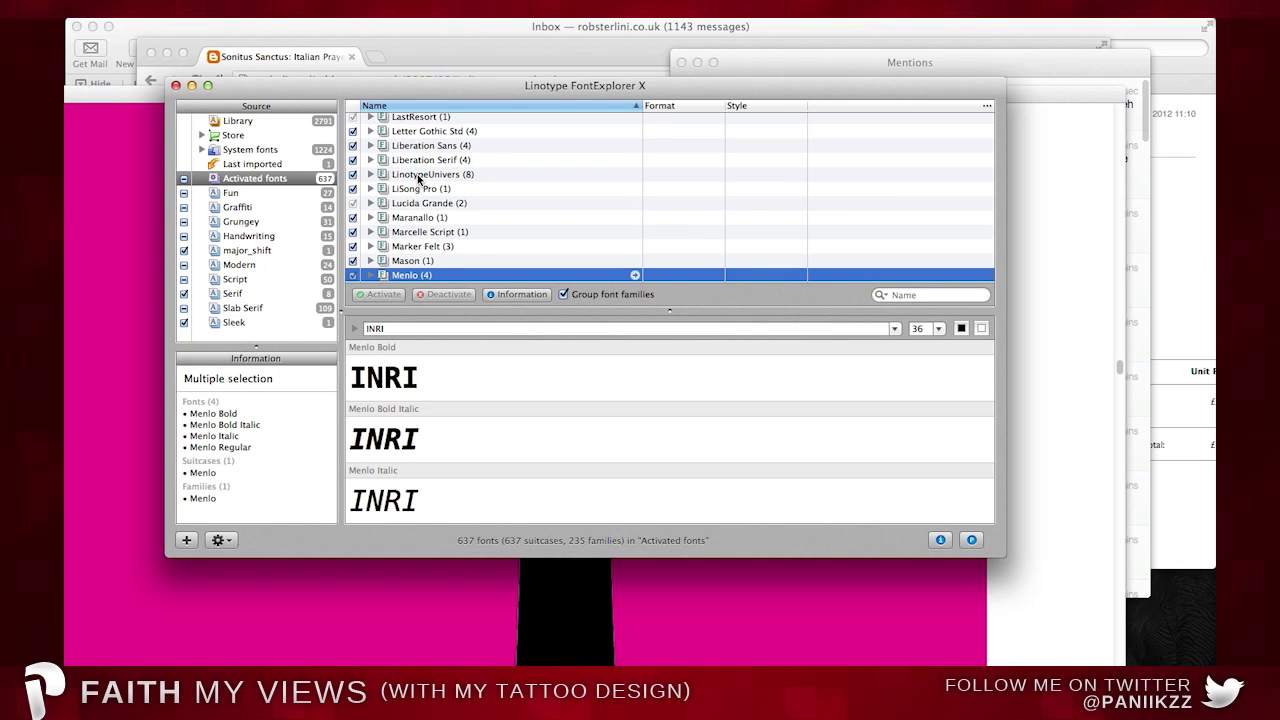
{"action": "key", "text": "Down"}
{"action": "key", "text": "Down"}
{"action": "key", "text": "Down"}
{"action": "key", "text": "Down"}
{"action": "key", "text": "Down"}
{"action": "key", "text": "Down"}
{"action": "key", "text": "Down"}
{"action": "key", "text": "Down"}
{"action": "key", "text": "Down"}
{"action": "key", "text": "Down"}
{"action": "key", "text": "Down"}
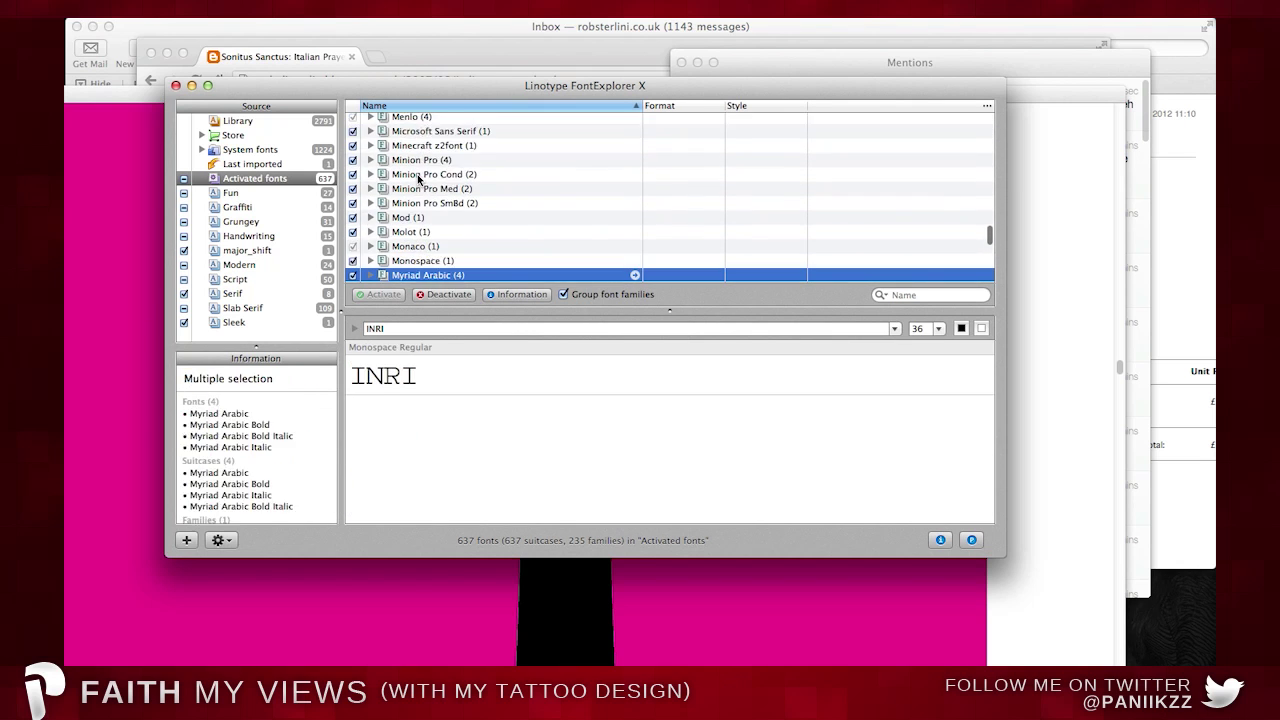
{"action": "key", "text": "Down"}
{"action": "key", "text": "Down"}
{"action": "key", "text": "Down"}
{"action": "key", "text": "Down"}
{"action": "key", "text": "Down"}
{"action": "key", "text": "Down"}
{"action": "key", "text": "Down"}
{"action": "key", "text": "Down"}
{"action": "key", "text": "Down"}
{"action": "key", "text": "Down"}
{"action": "key", "text": "Down"}
{"action": "key", "text": "Down"}
{"action": "key", "text": "Down"}
{"action": "key", "text": "Down"}
{"action": "key", "text": "Down"}
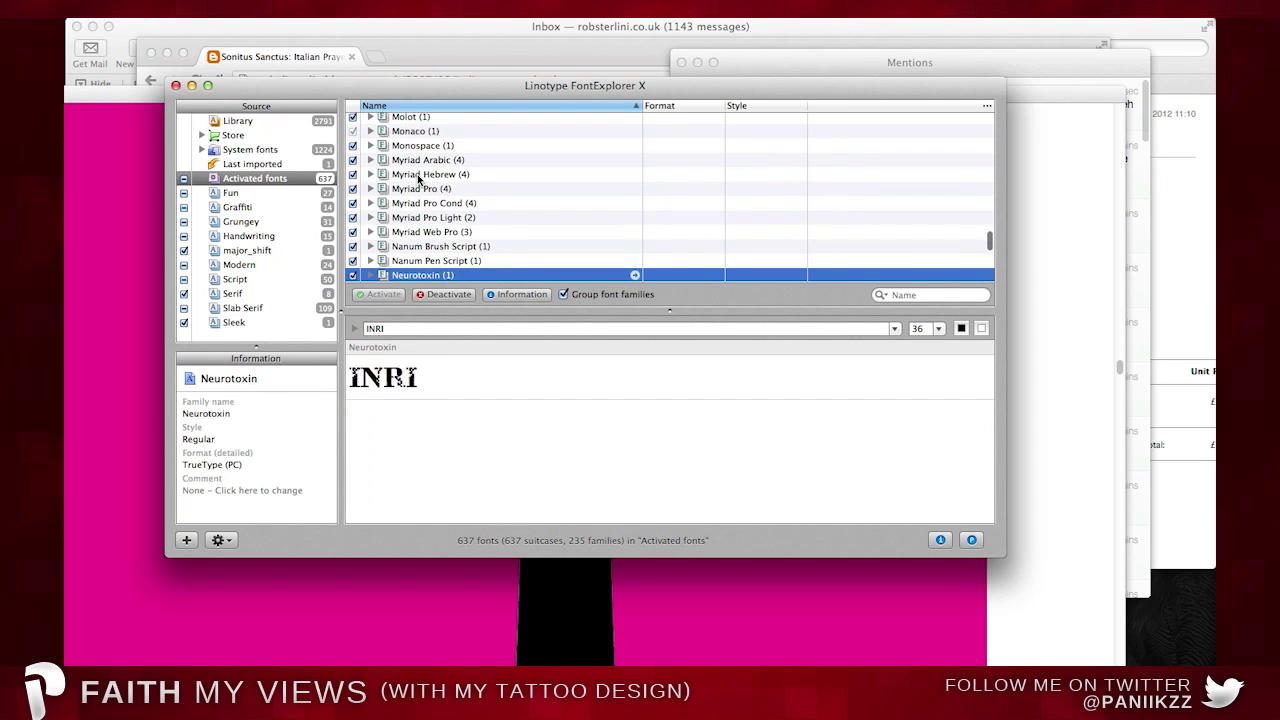
{"action": "key", "text": "Down"}
{"action": "key", "text": "Down"}
{"action": "key", "text": "Down"}
{"action": "key", "text": "Down"}
{"action": "key", "text": "Down"}
{"action": "key", "text": "Down"}
{"action": "key", "text": "Down"}
{"action": "key", "text": "Down"}
{"action": "key", "text": "Down"}
{"action": "key", "text": "Down"}
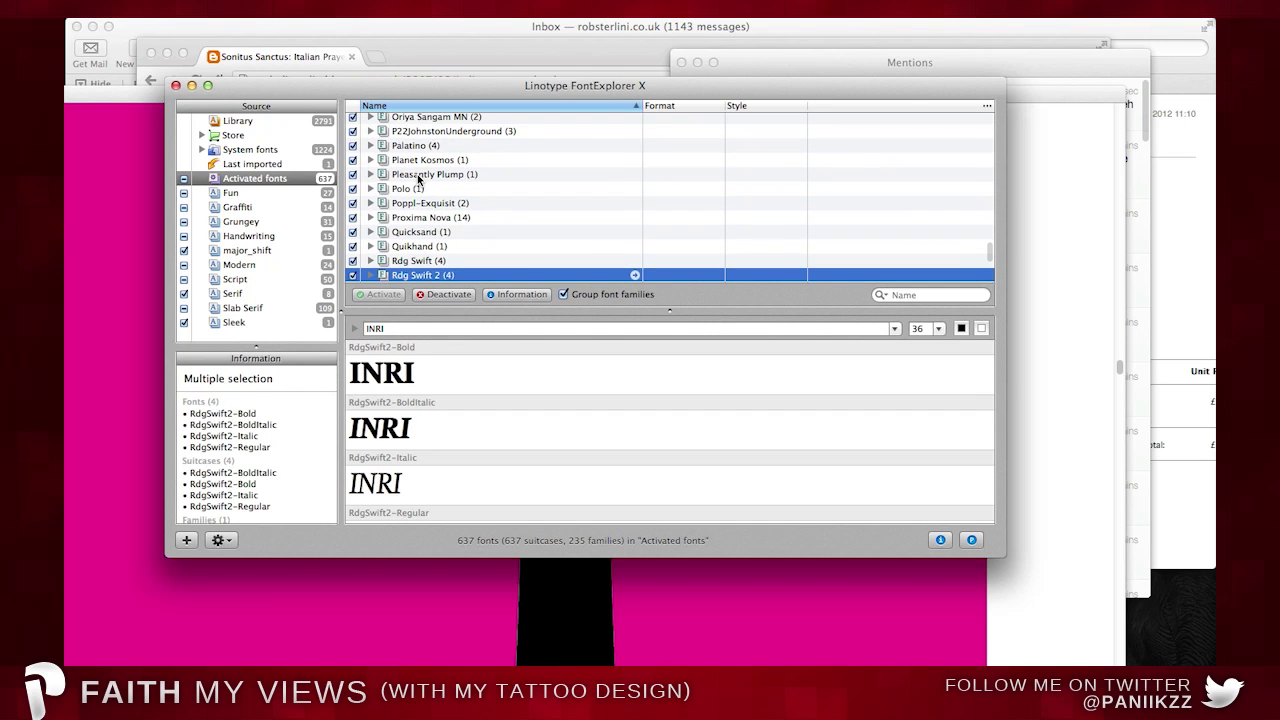
{"action": "key", "text": "Down"}
{"action": "key", "text": "Down"}
{"action": "key", "text": "Down"}
{"action": "key", "text": "Down"}
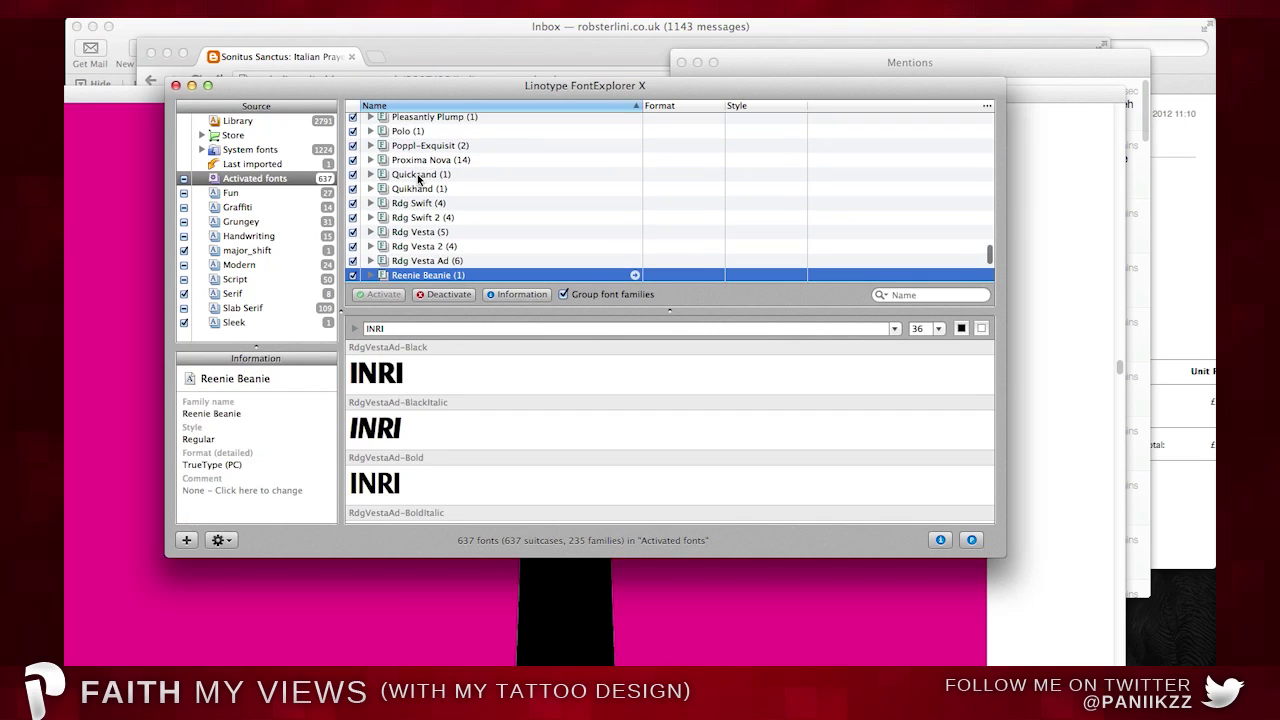
{"action": "key", "text": "Down"}
{"action": "key", "text": "Down"}
{"action": "key", "text": "Down"}
{"action": "key", "text": "Down"}
{"action": "key", "text": "Down"}
{"action": "key", "text": "Down"}
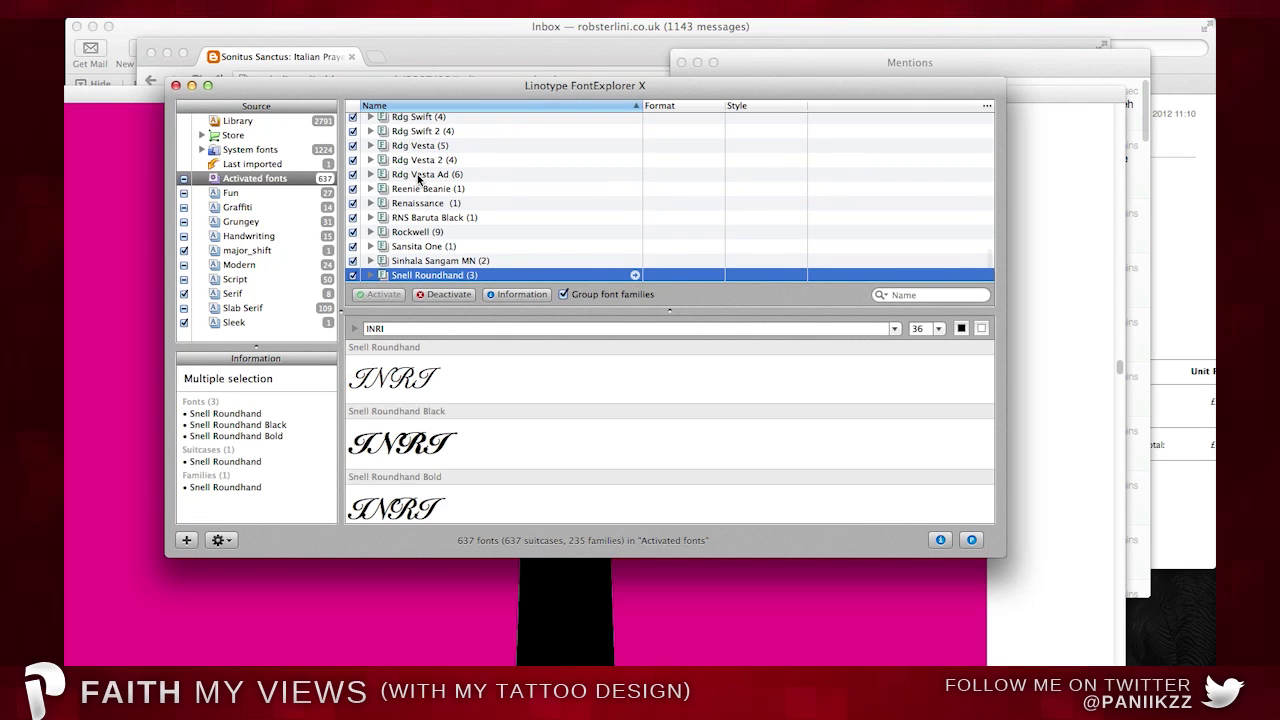
{"action": "key", "text": "Down"}
{"action": "key", "text": "Down"}
{"action": "key", "text": "Down"}
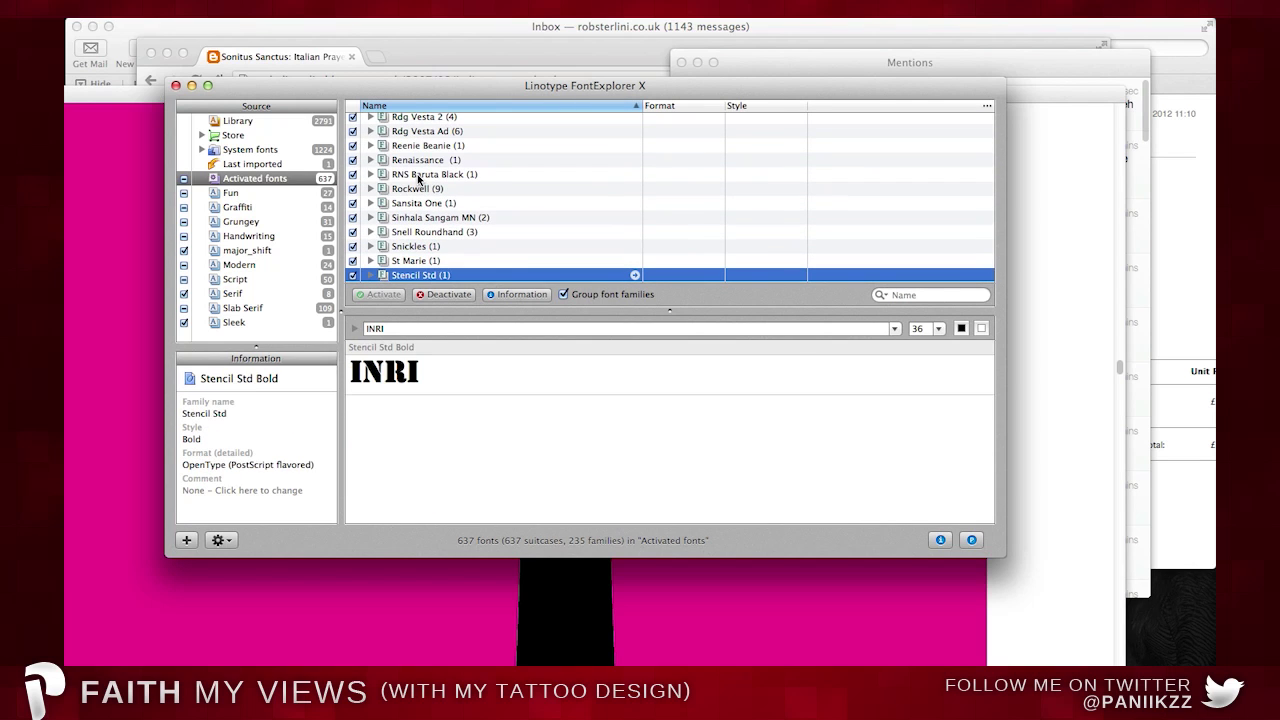
{"action": "key", "text": "Down"}
{"action": "key", "text": "Down"}
{"action": "key", "text": "Down"}
{"action": "key", "text": "Down"}
{"action": "key", "text": "Down"}
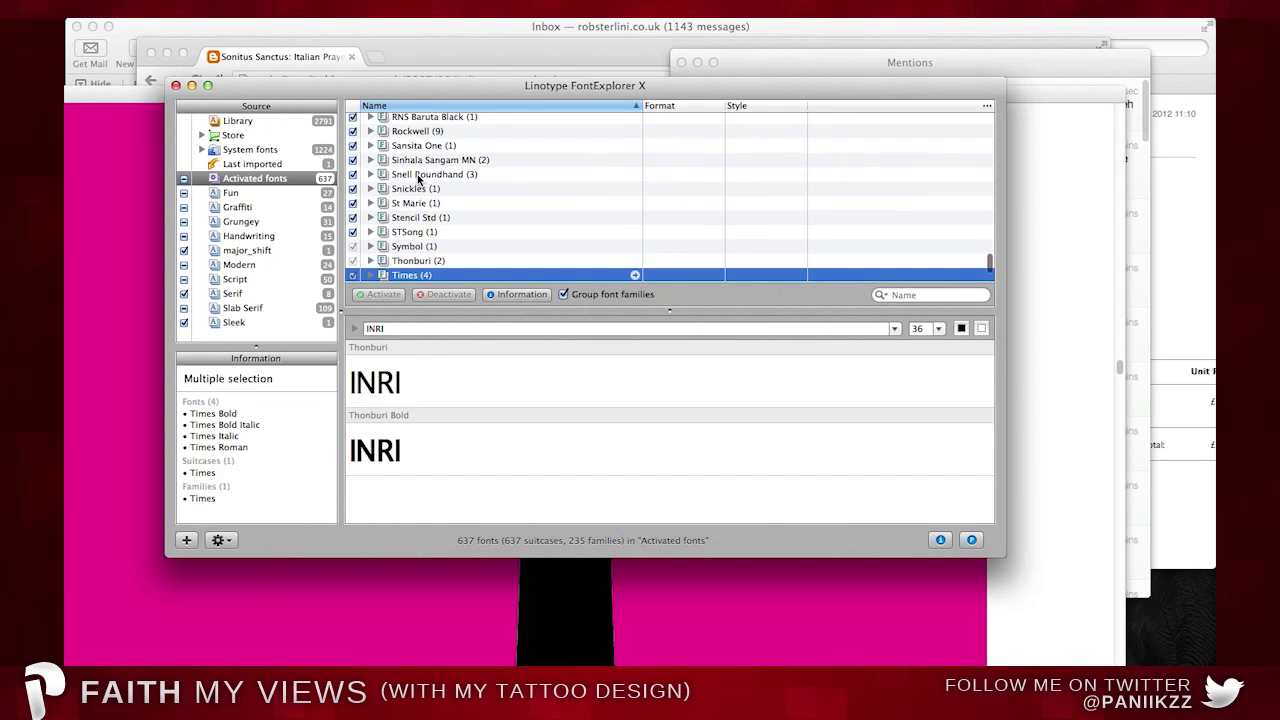
{"action": "key", "text": "Down"}
{"action": "key", "text": "Down"}
{"action": "key", "text": "Down"}
{"action": "key", "text": "Down"}
{"action": "key", "text": "Down"}
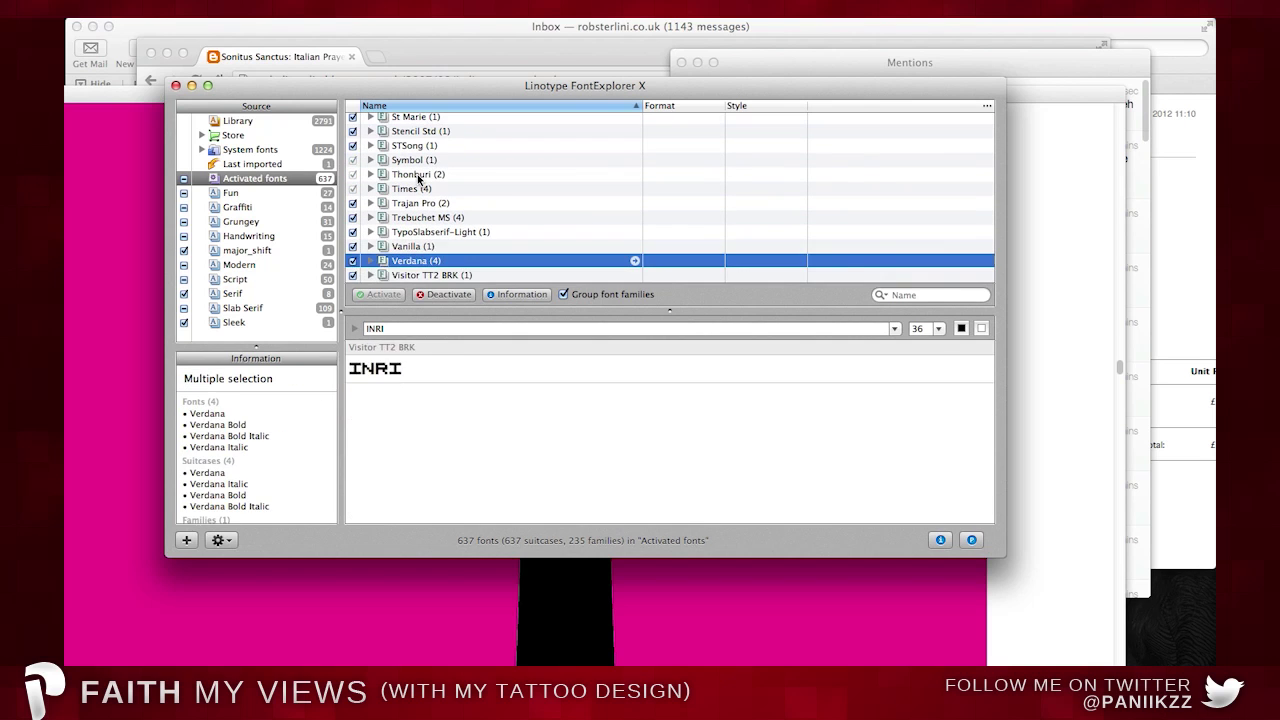
{"action": "key", "text": "Down"}
{"action": "key", "text": "Down"}
{"action": "key", "text": "Down"}
{"action": "key", "text": "Down"}
{"action": "key", "text": "Down"}
{"action": "key", "text": "Down"}
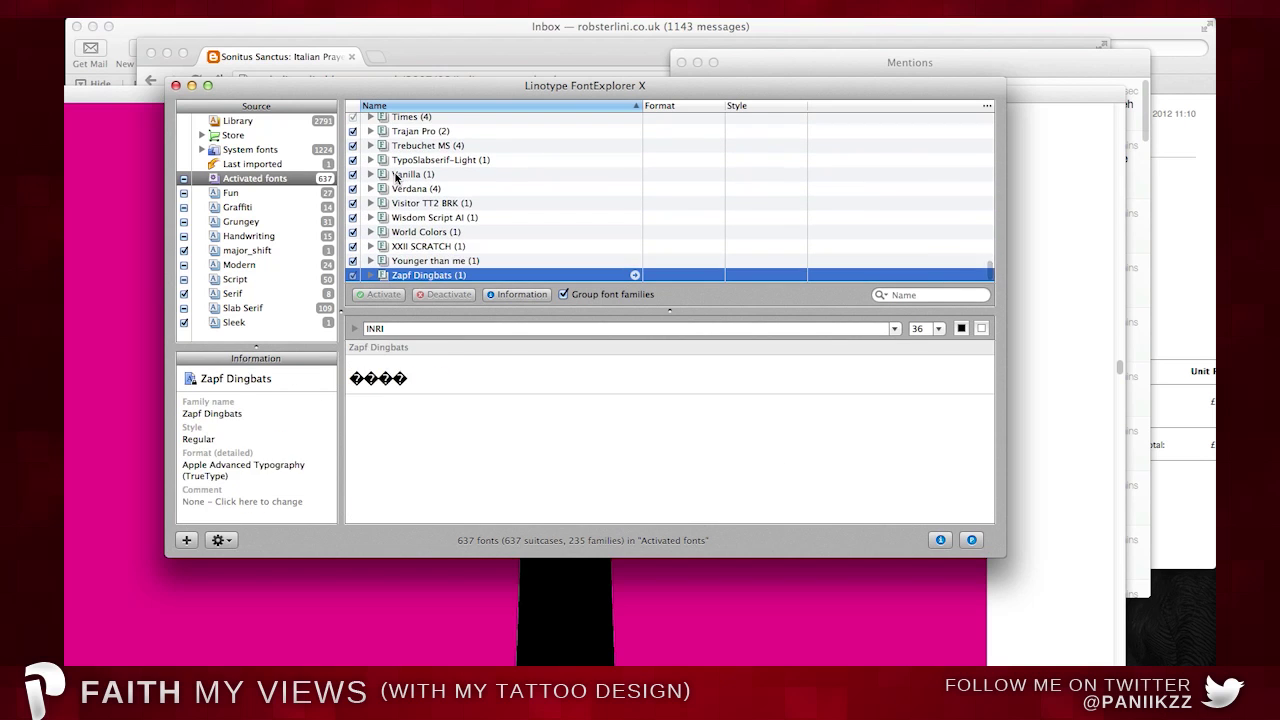
Go back through the activated families and preview INRI again in Impact, InaiMathi, Insignia and LinotypeUnivers.
{"action": "scroll", "coordinate": [437, 145], "scroll_direction": "up", "scroll_amount": 20}
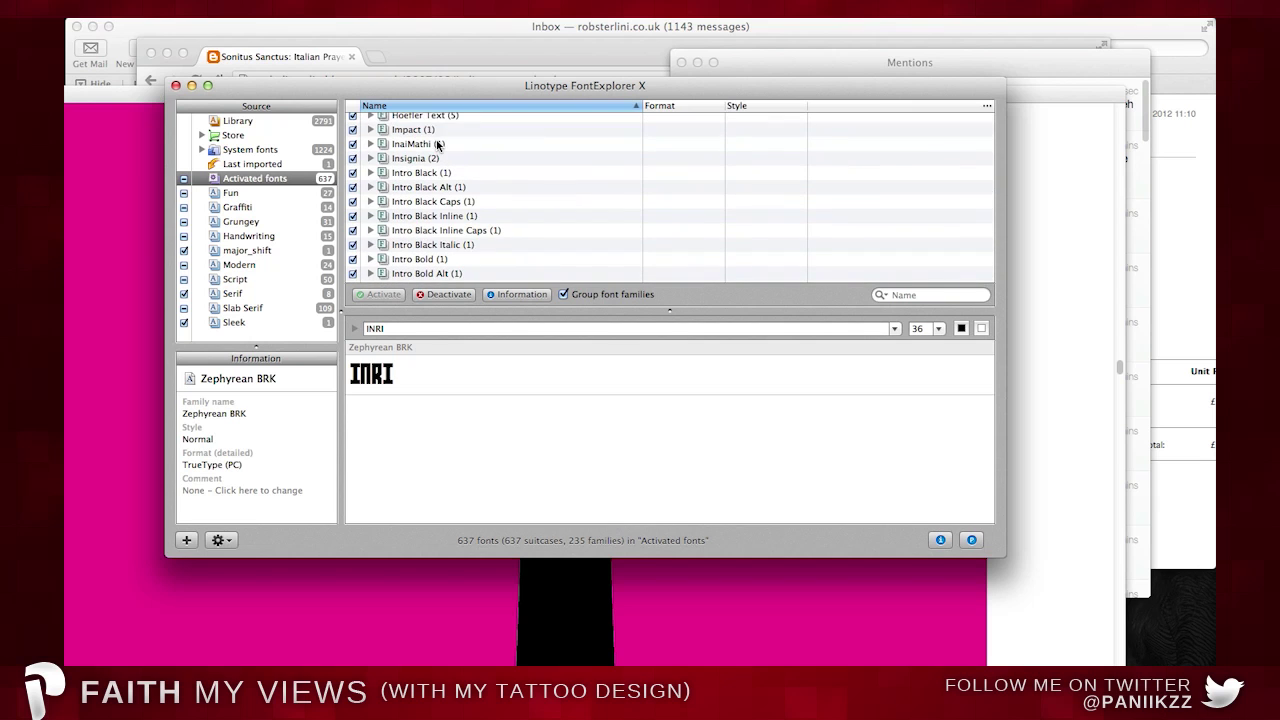
{"action": "left_click", "coordinate": [437, 130]}
{"action": "key", "text": "Down"}
{"action": "key", "text": "Down"}
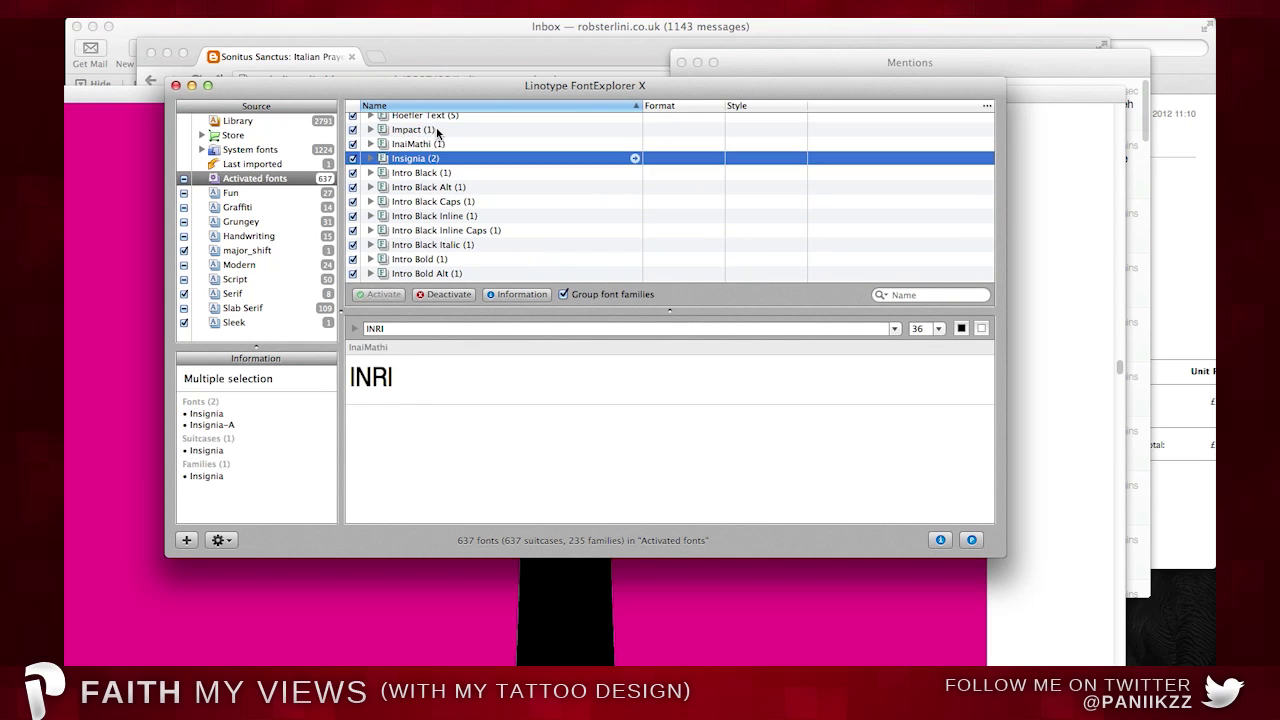
{"action": "scroll", "coordinate": [449, 212], "scroll_direction": "down", "scroll_amount": 12}
{"action": "left_click", "coordinate": [451, 208]}
{"action": "scroll", "coordinate": [452, 210], "scroll_direction": "down", "scroll_amount": 2}
{"action": "left_click", "coordinate": [452, 209]}
{"action": "left_click", "coordinate": [462, 150]}
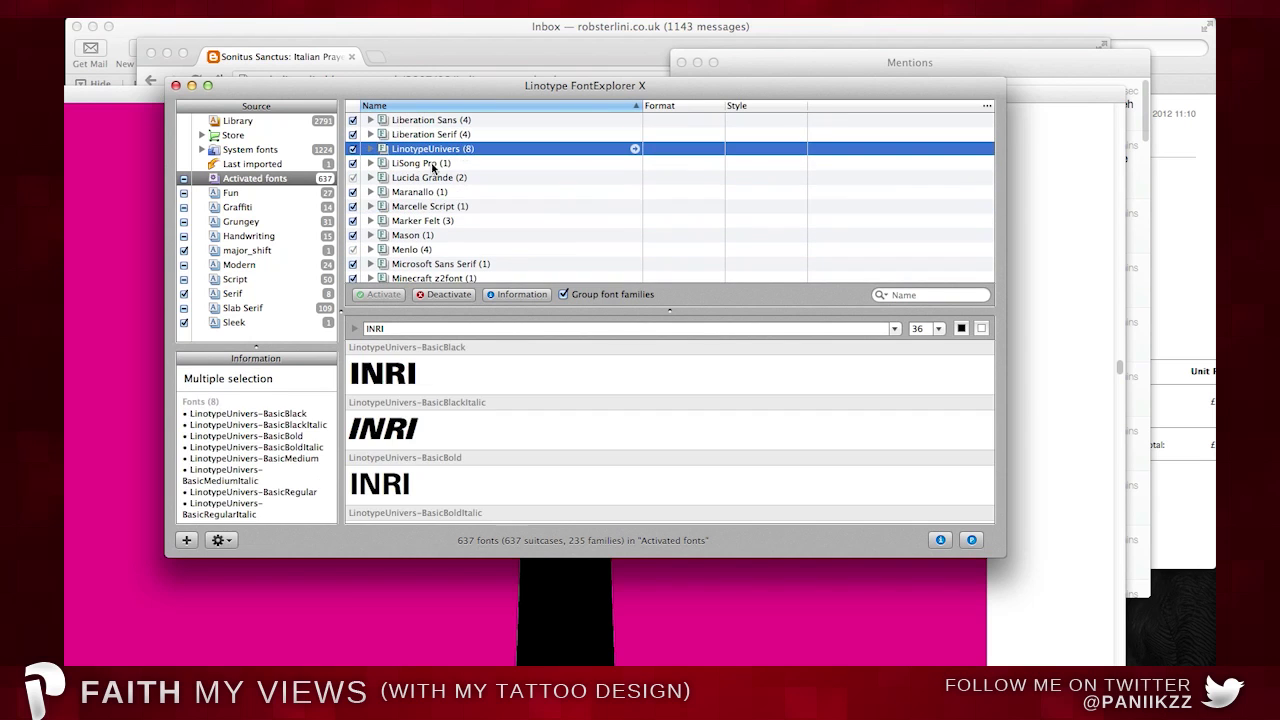
Switch to Illustrator and set the font of the INRI text to LinotypeUnivers.
{"action": "left_click", "coordinate": [125, 207]}
{"action": "type", "text": "LinotypeUnivers"}
{"action": "key", "text": "Return"}
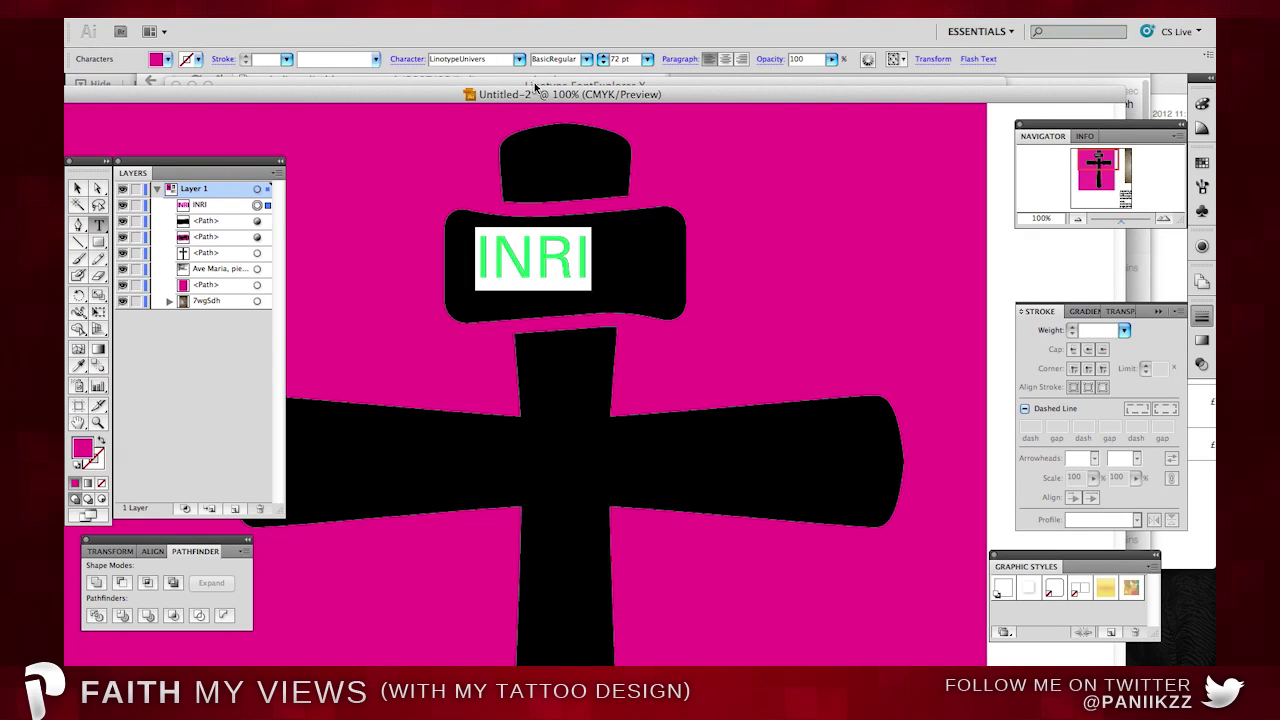
Centre-align the INRI text and move it to the middle of the curved band.
{"action": "left_click", "coordinate": [726, 59]}
{"action": "left_click", "coordinate": [77, 188]}
{"action": "left_click_drag", "start_coordinate": [478, 260], "coordinate": [565, 261]}
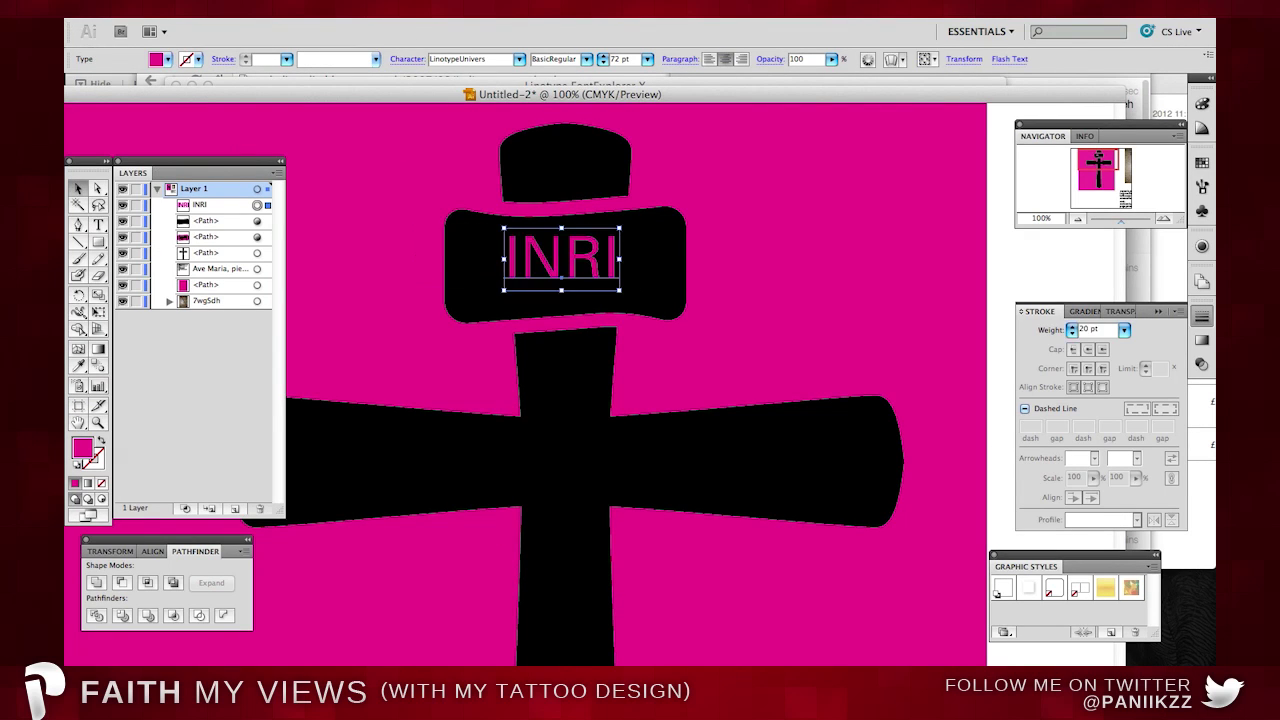
Try the INRI text at 150 pt and at 130 pt.
{"action": "double_click", "coordinate": [496, 274]}
{"action": "key", "text": "super+a"}
{"action": "type", "text": "150"}
{"action": "key", "text": "Return"}
{"action": "double_click", "coordinate": [624, 60]}
{"action": "type", "text": "130"}
{"action": "key", "text": "Return"}
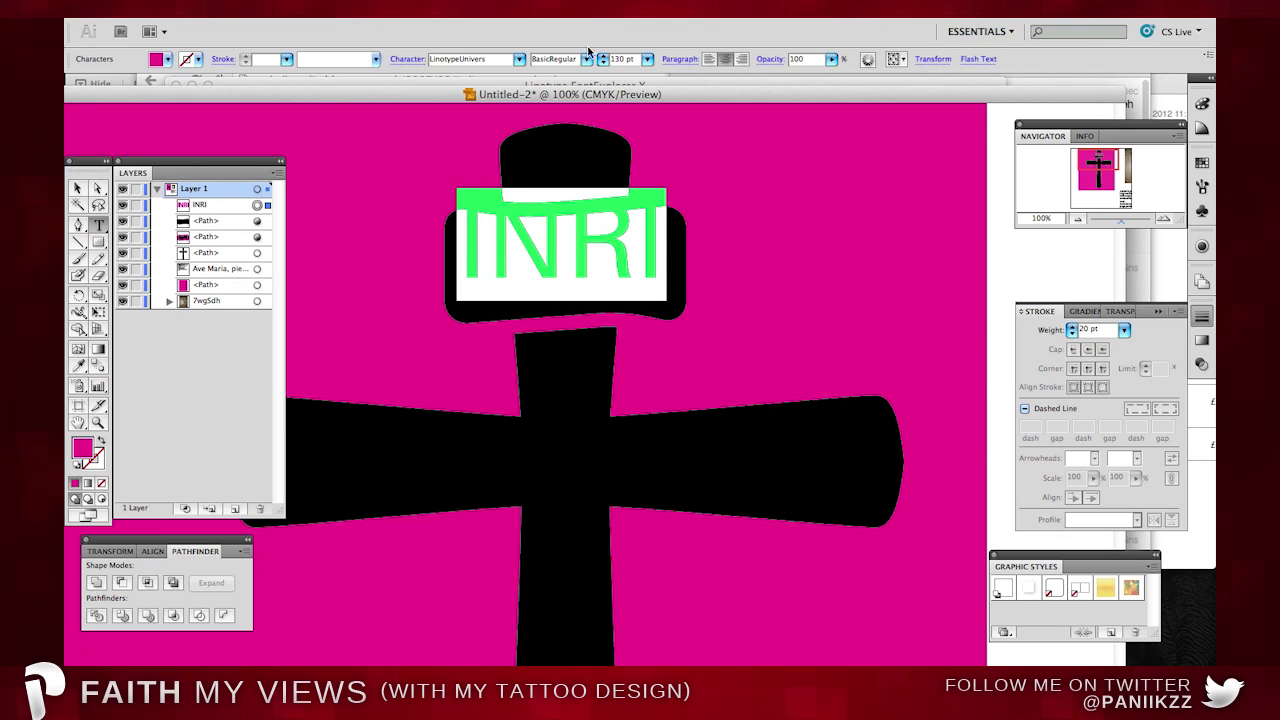
Lower the INRI text onto the band and set it to the BasicBold style at 110 pt.
{"action": "left_click", "coordinate": [77, 188]}
{"action": "left_click_drag", "start_coordinate": [554, 246], "coordinate": [554, 261]}
{"action": "double_click", "coordinate": [633, 256]}
{"action": "key", "text": "super+a"}
{"action": "left_click", "coordinate": [587, 59]}
{"action": "left_click", "coordinate": [592, 120]}
{"action": "left_click", "coordinate": [575, 260]}
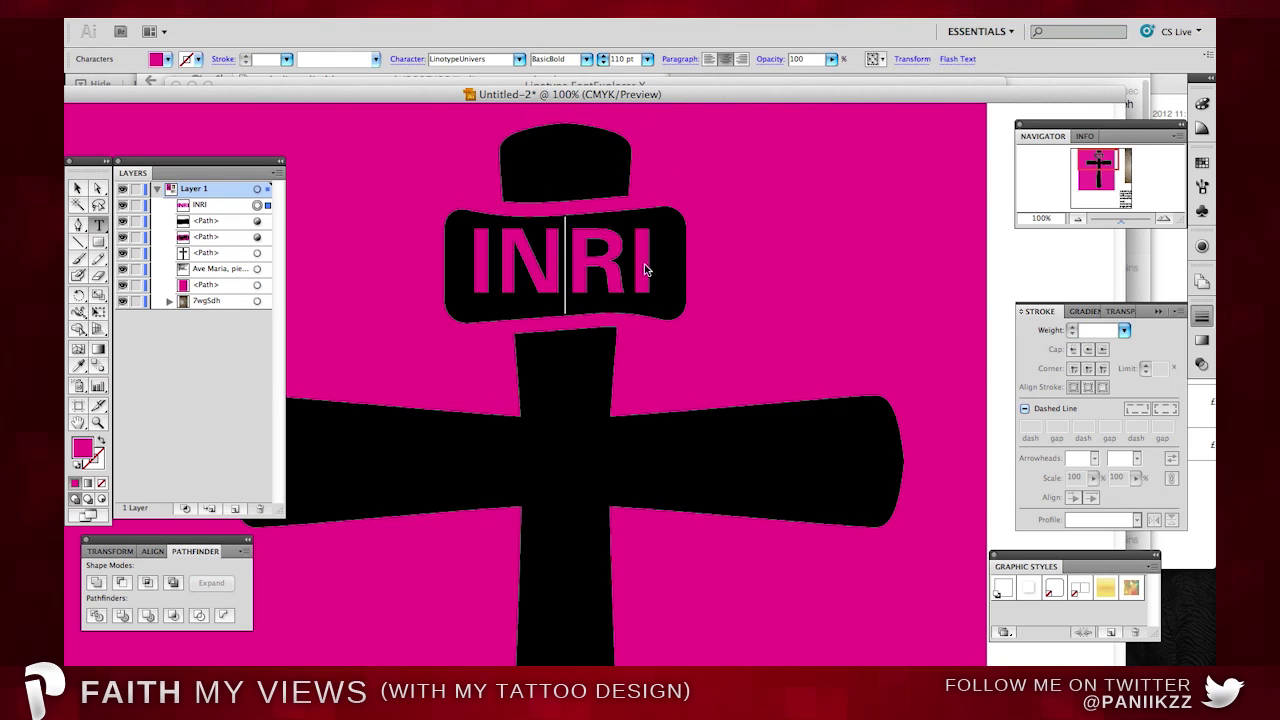
Nudge the INRI text slightly down so it sits centred within the curved band, and deselect it.
{"action": "left_click", "coordinate": [78, 188]}
{"action": "left_click_drag", "start_coordinate": [625, 255], "coordinate": [624, 260]}
{"action": "left_click_drag", "start_coordinate": [941, 243], "coordinate": [954, 243]}
{"action": "key", "text": "super+z"}
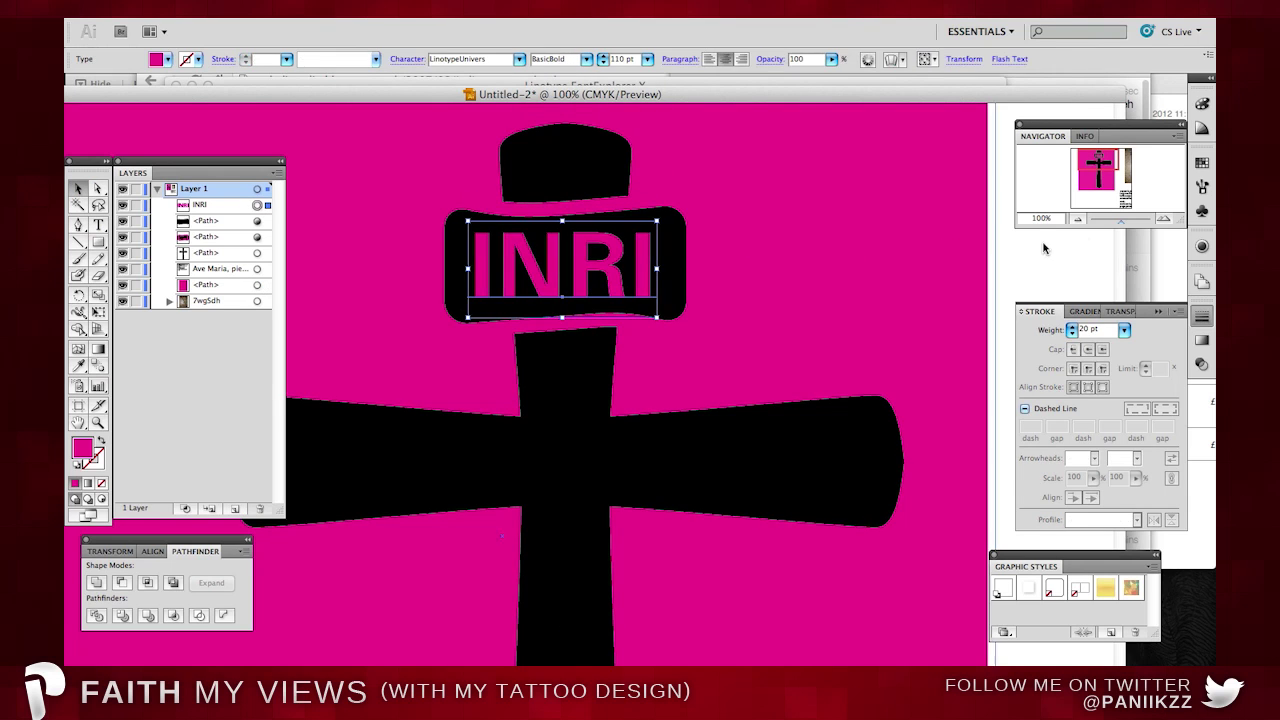
{"action": "key", "text": "super+minus"}
{"action": "key", "text": "super+minus"}
{"action": "left_click", "coordinate": [849, 260]}
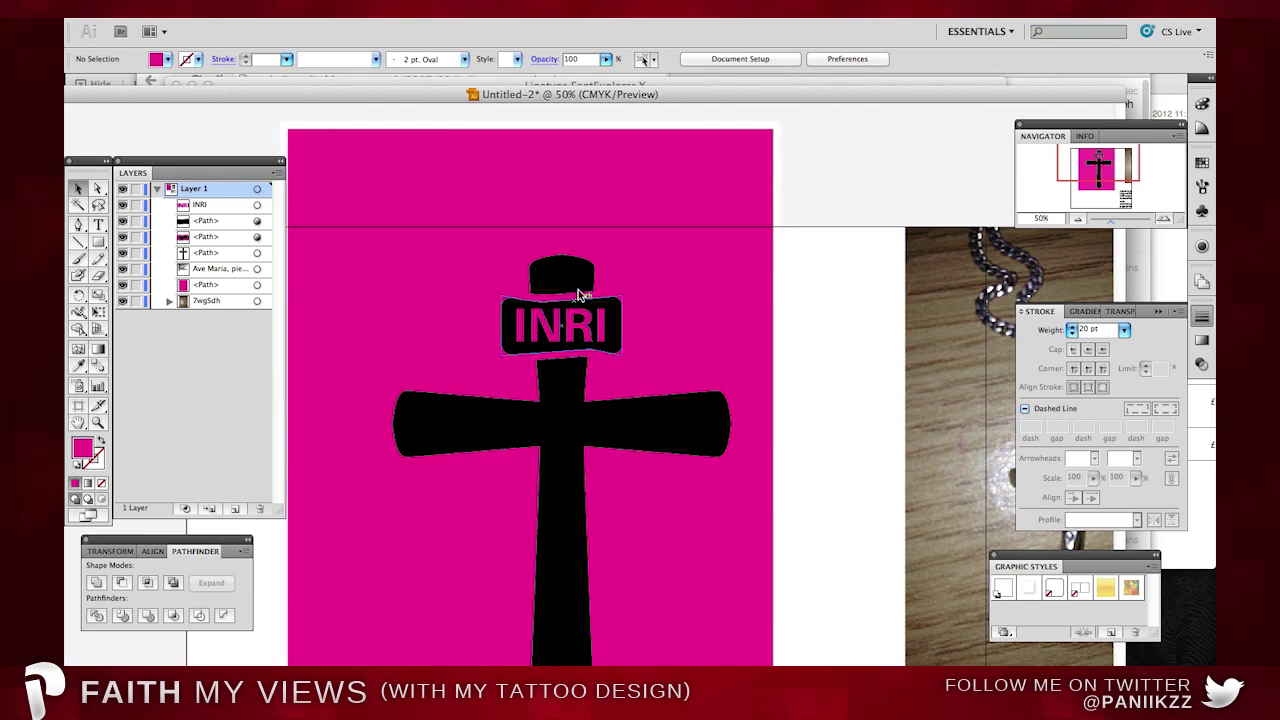
Try a small adjustment of the INRI lettering on the band and undo it.
{"action": "scroll", "coordinate": [843, 309], "scroll_direction": "down", "scroll_amount": 5}
{"action": "left_click", "coordinate": [590, 215]}
{"action": "left_click_drag", "start_coordinate": [624, 244], "coordinate": [618, 248]}
{"action": "left_click", "coordinate": [697, 232]}
{"action": "key", "text": "super+z"}
{"action": "left_click", "coordinate": [819, 211]}
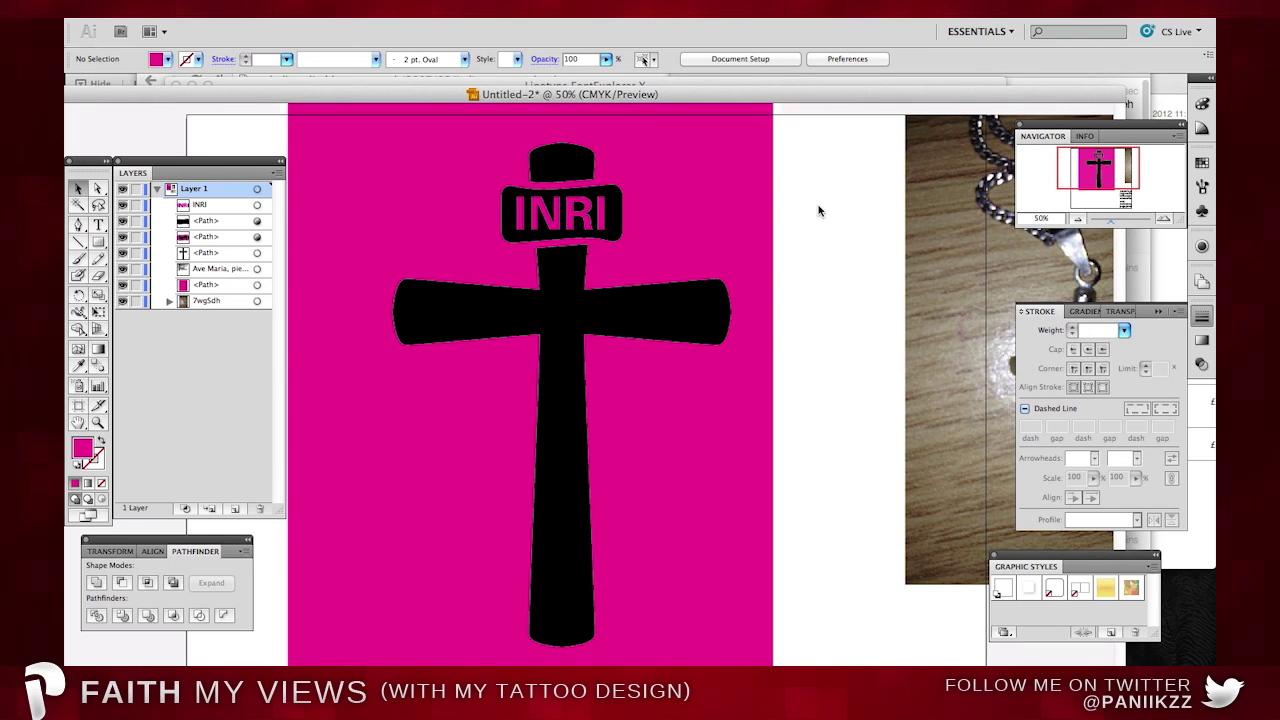
Change the font of the INRI text to Liberation Sans Regular.
{"action": "left_click", "coordinate": [98, 227]}
{"action": "double_click", "coordinate": [562, 215]}
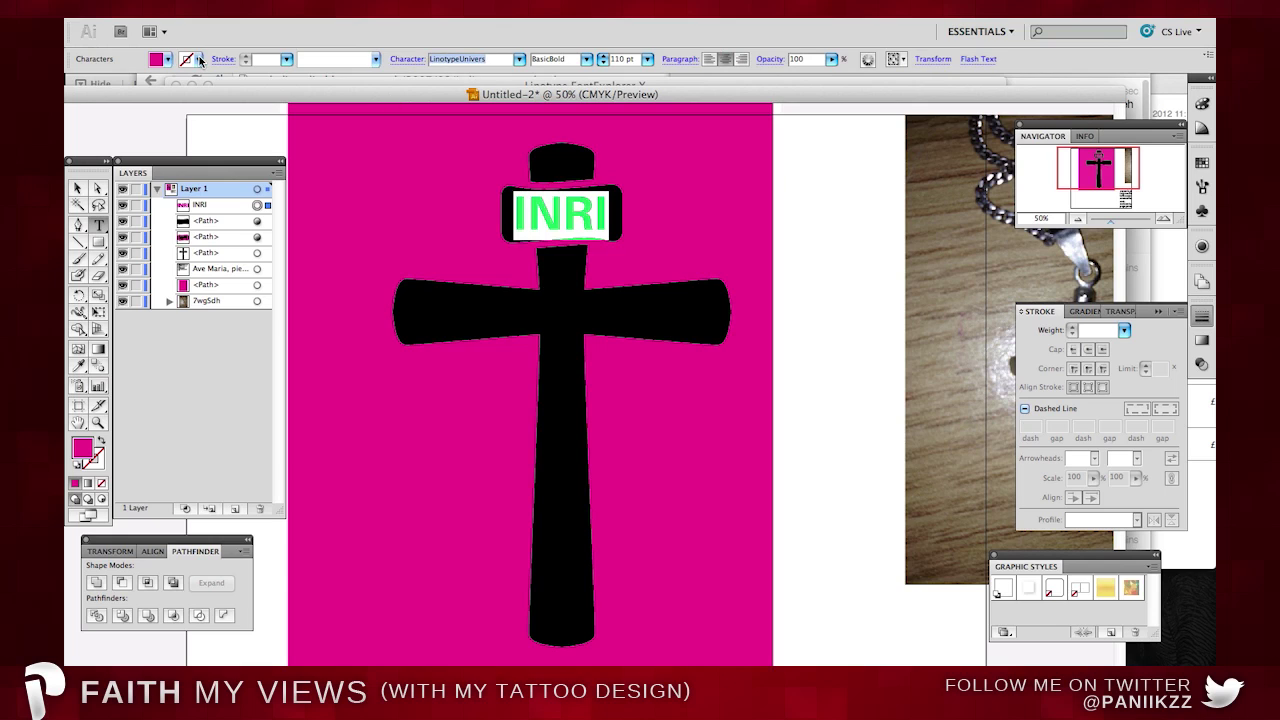
{"action": "type", "text": "Intro Black Alt"}
{"action": "key", "text": "Return"}
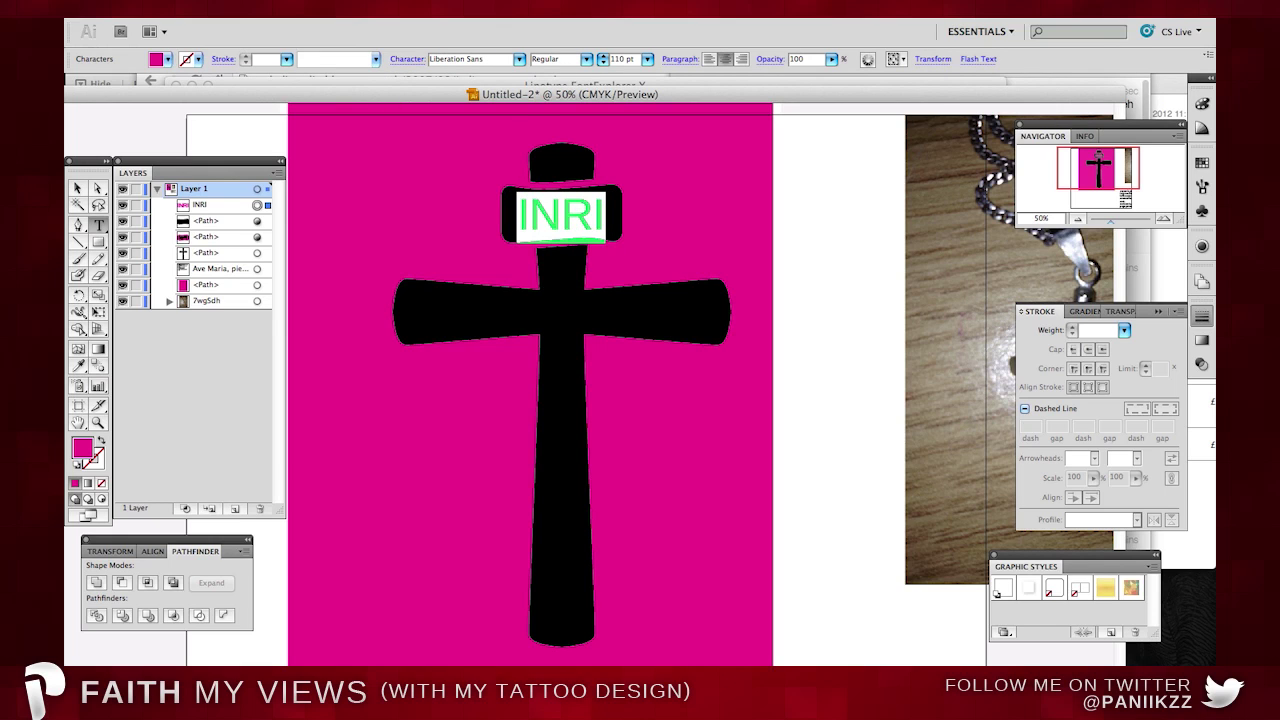
Change the font of the INRI text to Glypha 55 Roman.
{"action": "left_click", "coordinate": [845, 667]}
{"action": "left_click", "coordinate": [409, 163]}
{"action": "left_click", "coordinate": [79, 205]}
{"action": "left_click", "coordinate": [494, 62]}
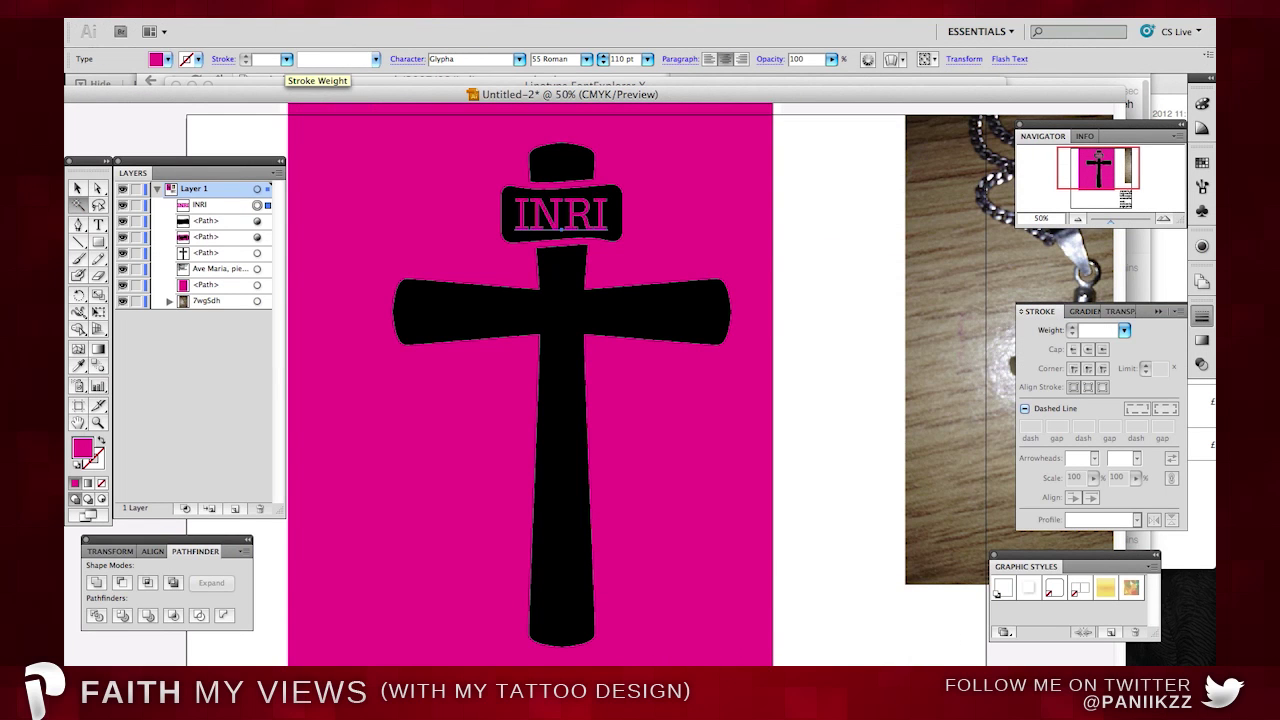
Switch to Linotype FontExplorer X and examine the INRI preview in the activated fonts from Lucida Grande onward.
{"action": "key", "text": "super+Tab"}
{"action": "left_click", "coordinate": [425, 180]}
{"action": "key", "text": "Down"}
{"action": "key", "text": "Down"}
{"action": "key", "text": "Down"}
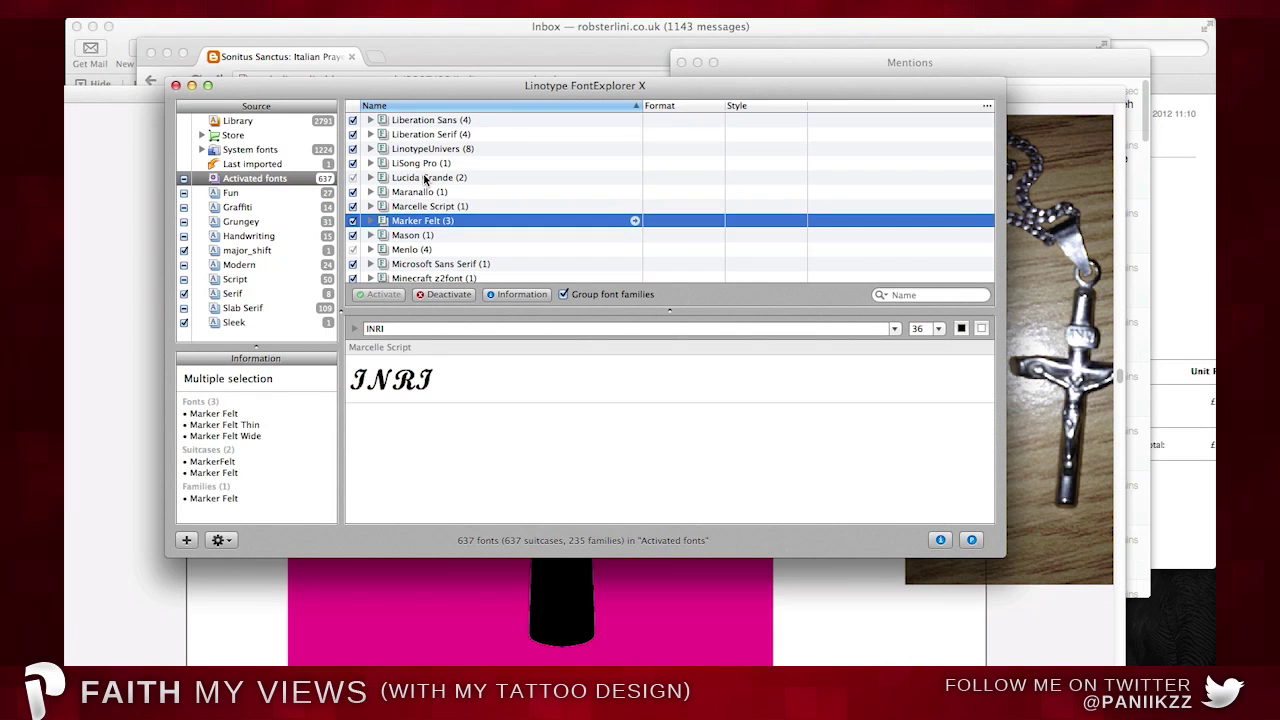
{"action": "key", "text": "Down"}
{"action": "key", "text": "Down"}
{"action": "key", "text": "Down"}
{"action": "key", "text": "Down"}
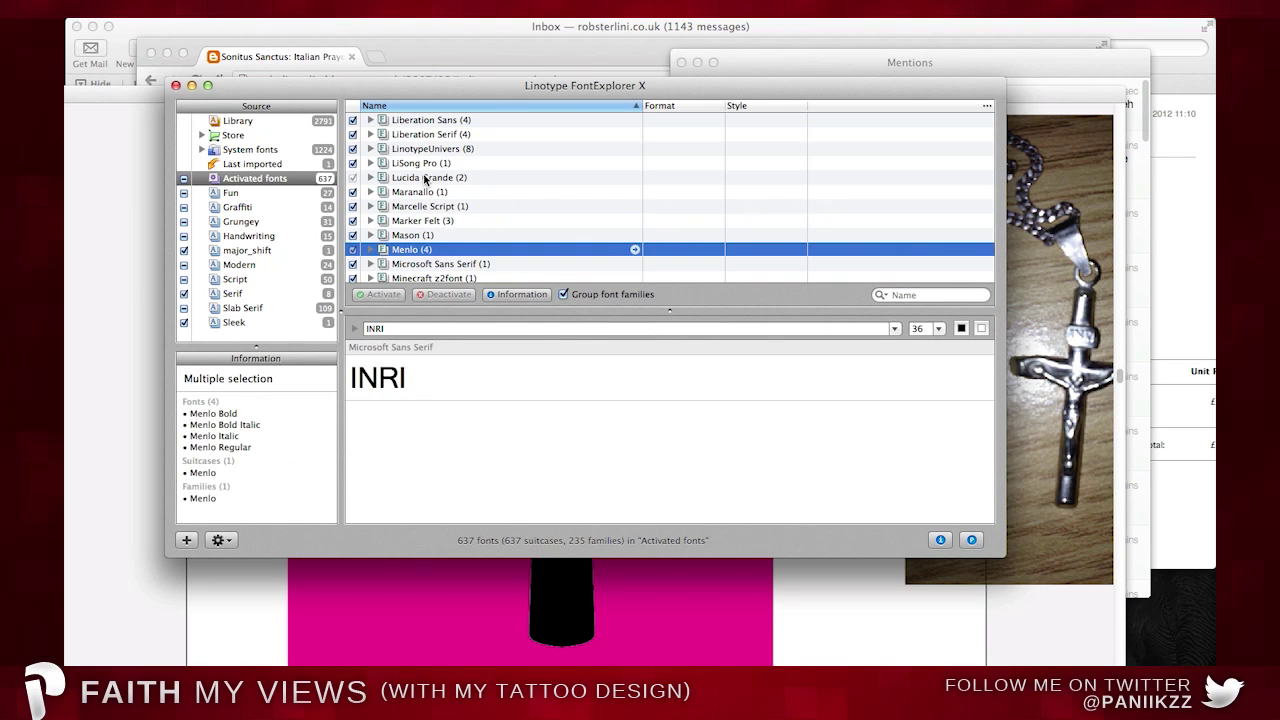
{"action": "key", "text": "Down"}
{"action": "key", "text": "Down"}
{"action": "key", "text": "Down"}
{"action": "key", "text": "Down"}
{"action": "key", "text": "Down"}
{"action": "key", "text": "Down"}
{"action": "key", "text": "Down"}
{"action": "key", "text": "Down"}
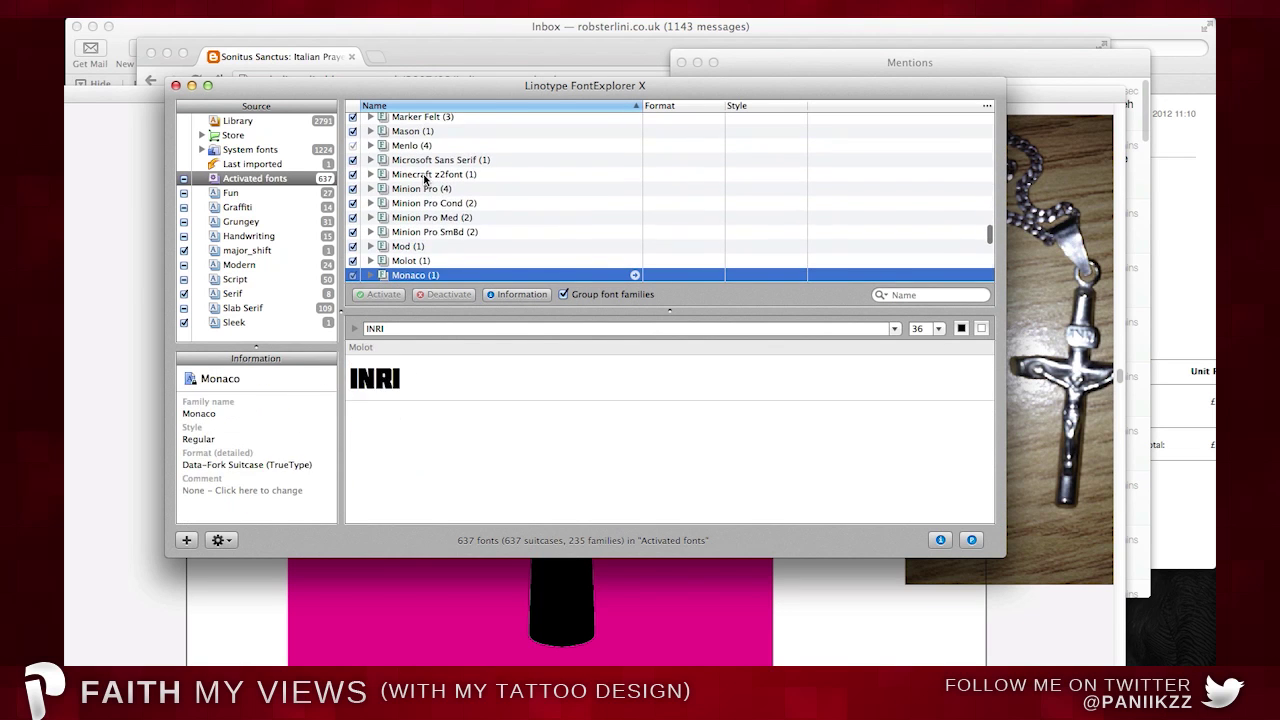
{"action": "key", "text": "Down"}
{"action": "key", "text": "Down"}
{"action": "key", "text": "Down"}
{"action": "key", "text": "Down"}
{"action": "key", "text": "Down"}
{"action": "key", "text": "Down"}
{"action": "key", "text": "Down"}
{"action": "key", "text": "Down"}
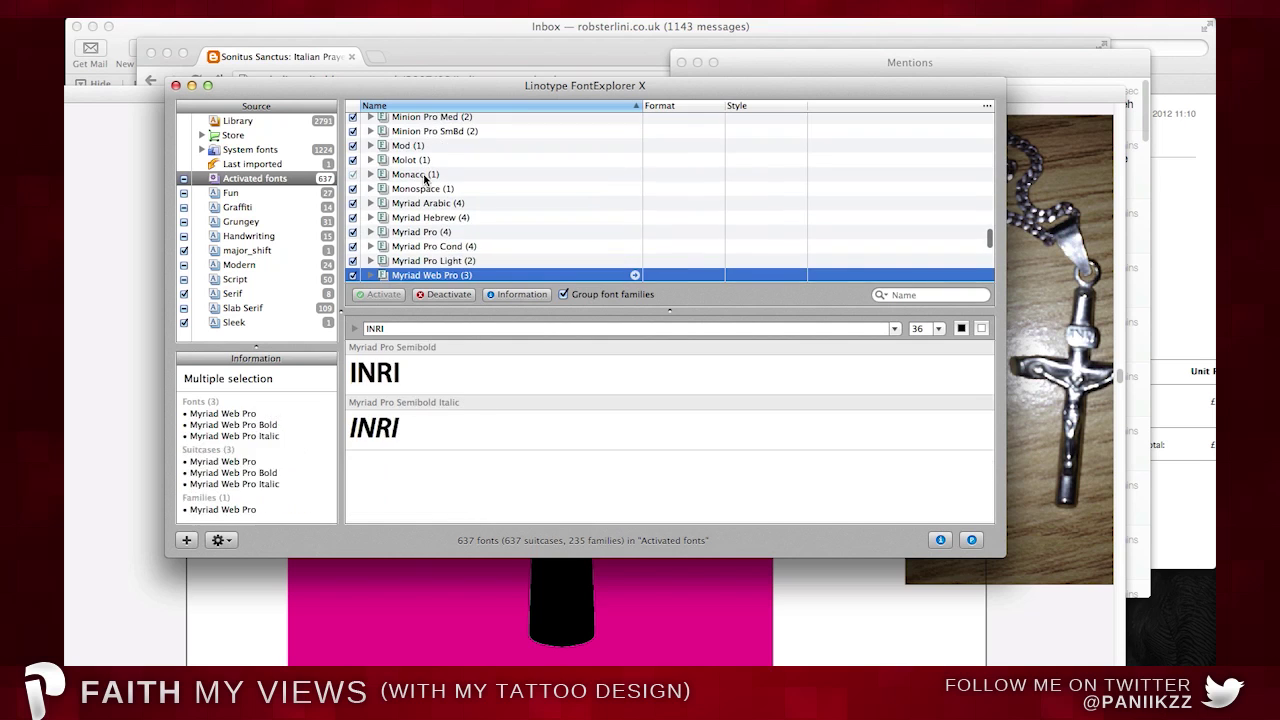
{"action": "key", "text": "Down"}
{"action": "key", "text": "Down"}
{"action": "key", "text": "Down"}
{"action": "key", "text": "Down"}
{"action": "key", "text": "Down"}
{"action": "key", "text": "Down"}
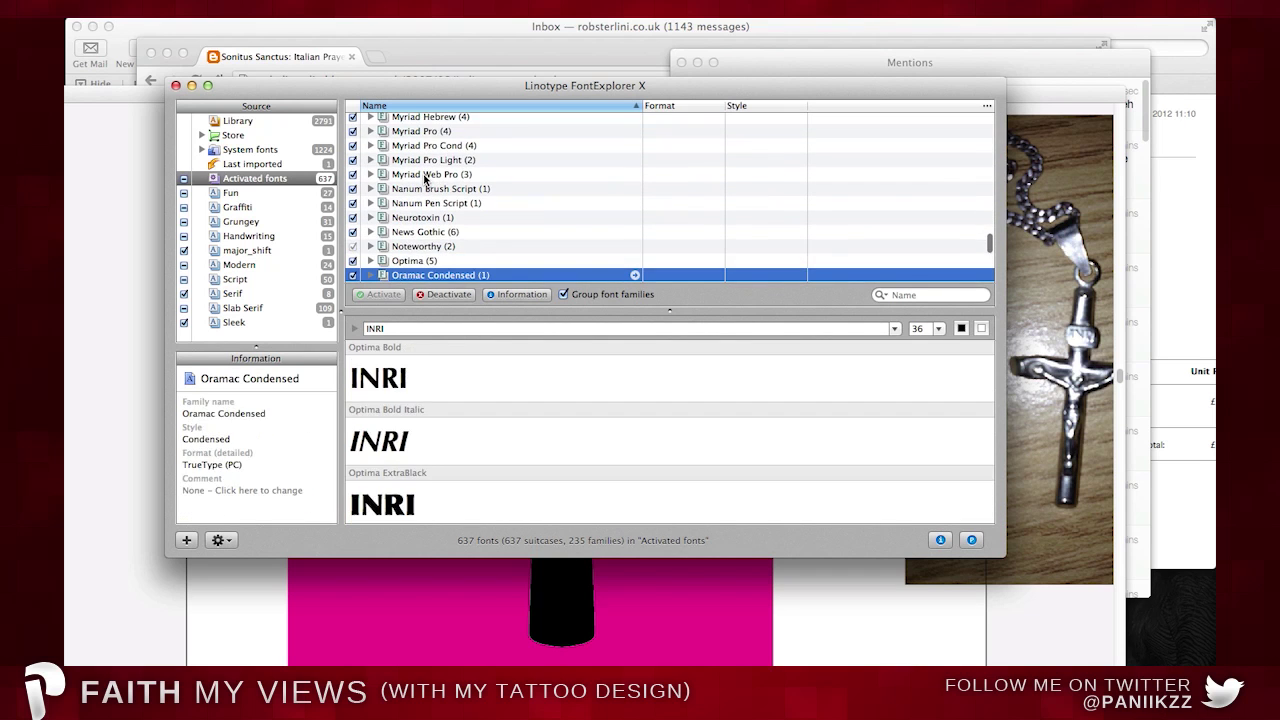
{"action": "key", "text": "Down"}
{"action": "key", "text": "Down"}
{"action": "key", "text": "Down"}
{"action": "key", "text": "Down"}
{"action": "key", "text": "Down"}
{"action": "key", "text": "Down"}
{"action": "key", "text": "Down"}
{"action": "key", "text": "Down"}
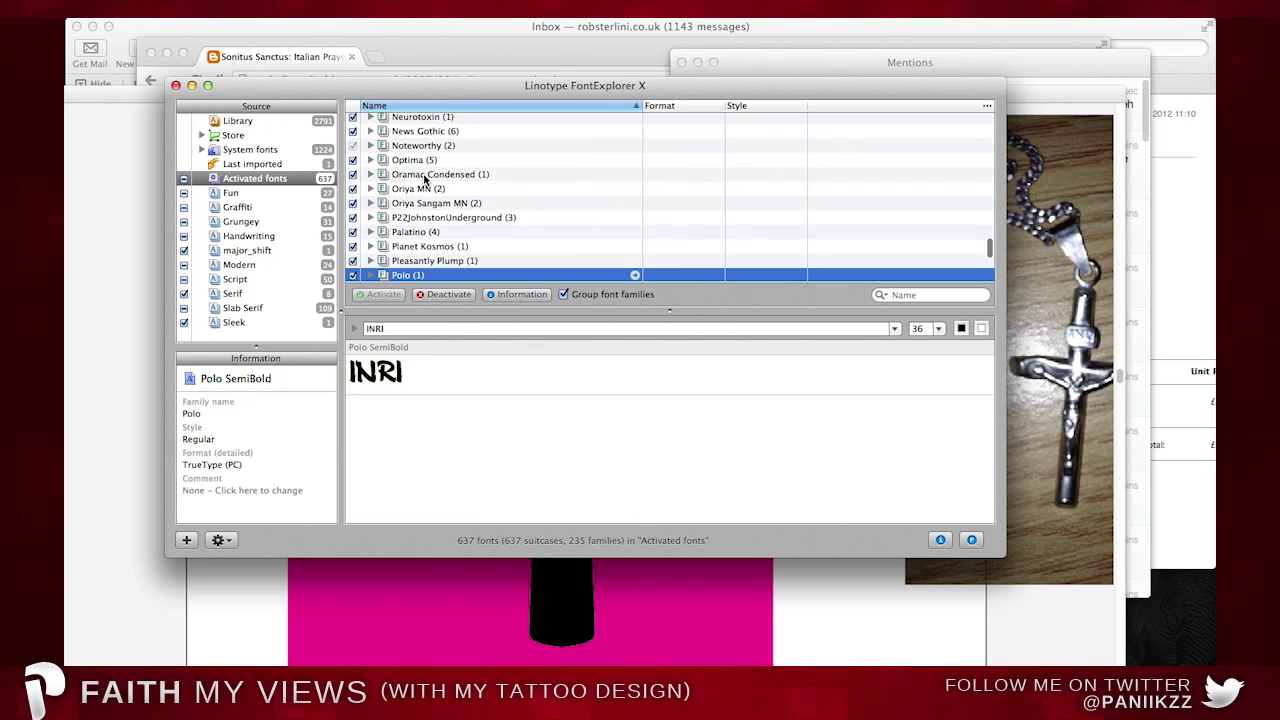
{"action": "key", "text": "Down"}
{"action": "key", "text": "Down"}
{"action": "key", "text": "Down"}
{"action": "key", "text": "Down"}
{"action": "key", "text": "Down"}
{"action": "key", "text": "Down"}
{"action": "key", "text": "Down"}
{"action": "key", "text": "Down"}
{"action": "key", "text": "Down"}
{"action": "key", "text": "Down"}
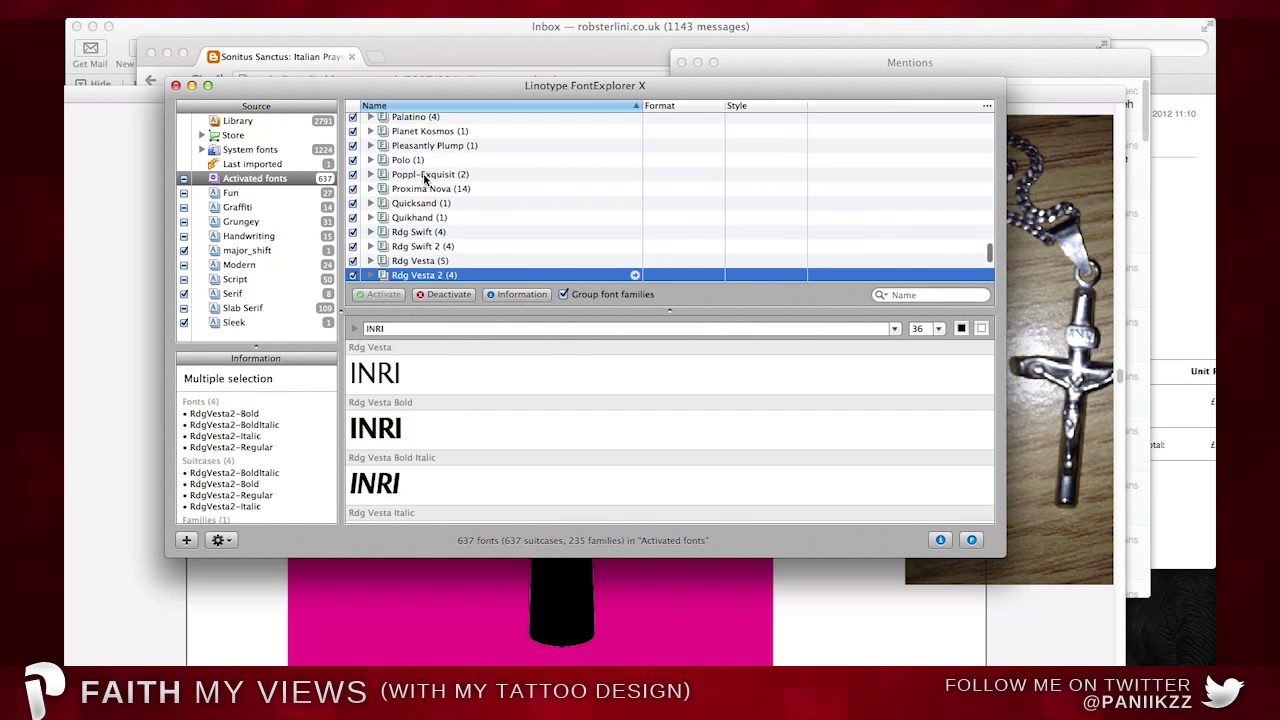
{"action": "key", "text": "Down"}
{"action": "key", "text": "Down"}
{"action": "key", "text": "Down"}
{"action": "key", "text": "Down"}
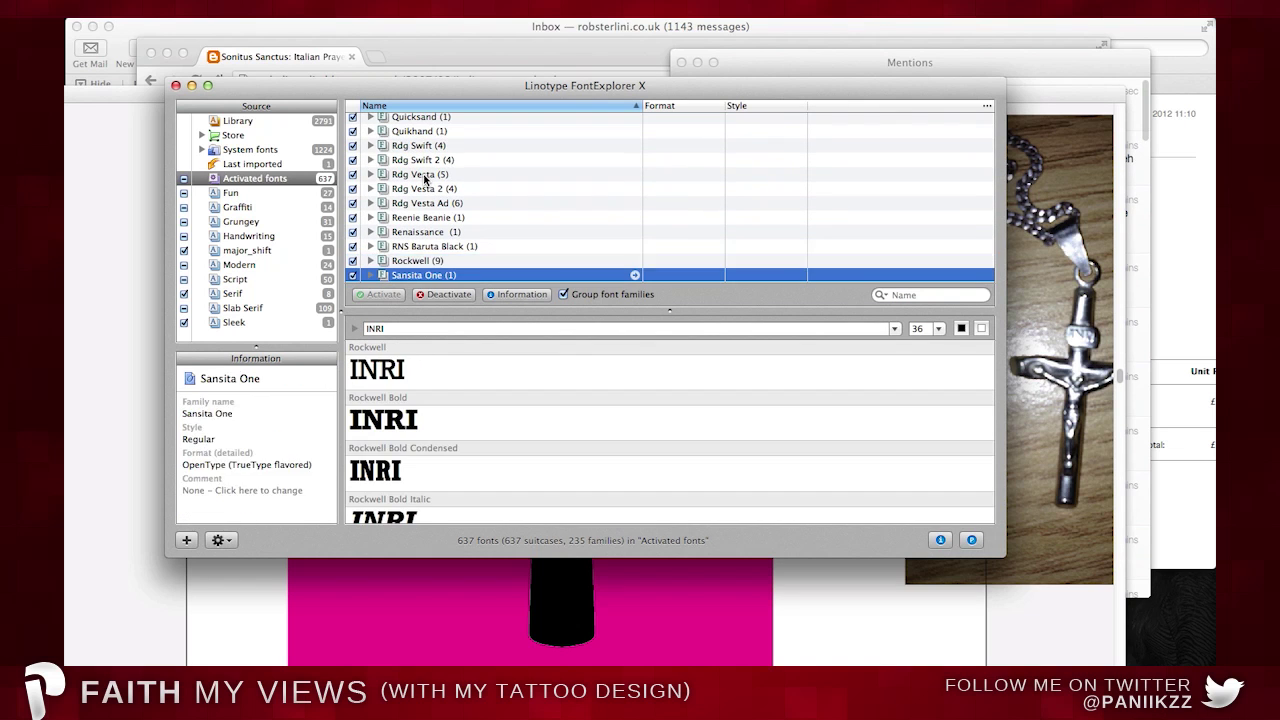
{"action": "key", "text": "Down"}
Switch back to Illustrator, set the font of the INRI text to Rockwell Regular and deselect everything.
{"action": "key", "text": "super+Tab"}
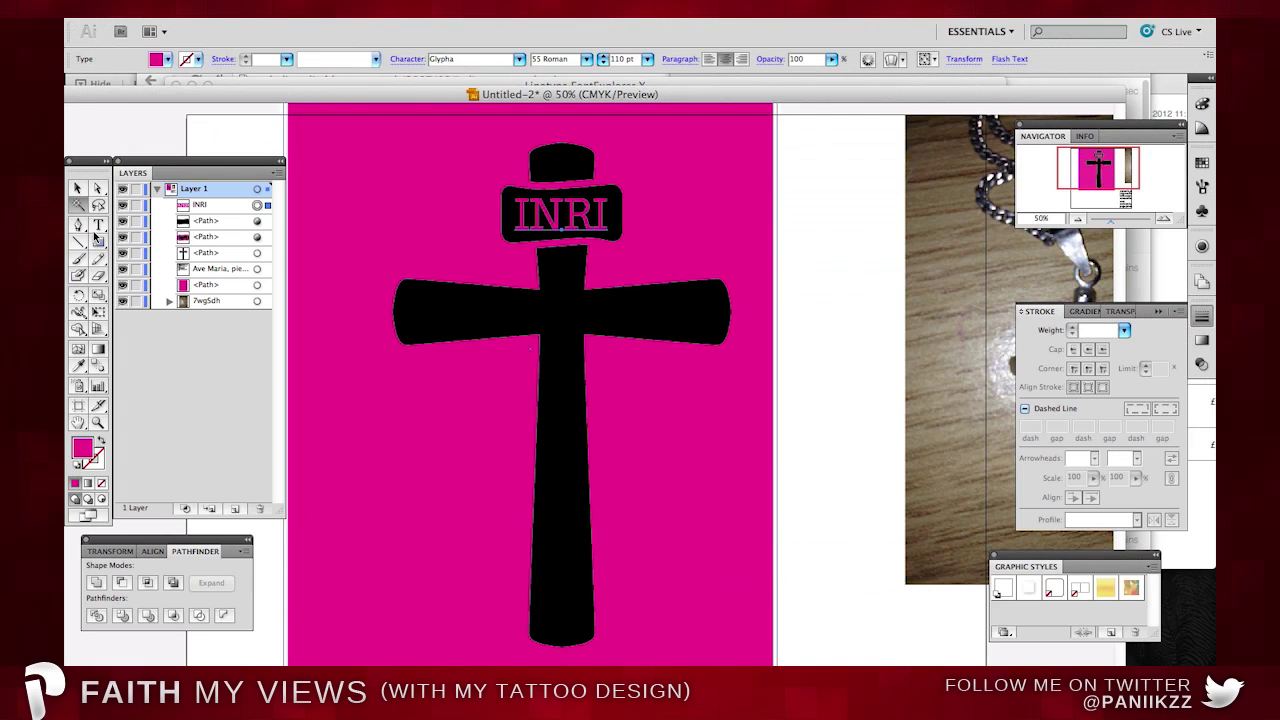
{"action": "left_click", "coordinate": [98, 226]}
{"action": "left_click_drag", "start_coordinate": [607, 217], "coordinate": [459, 219]}
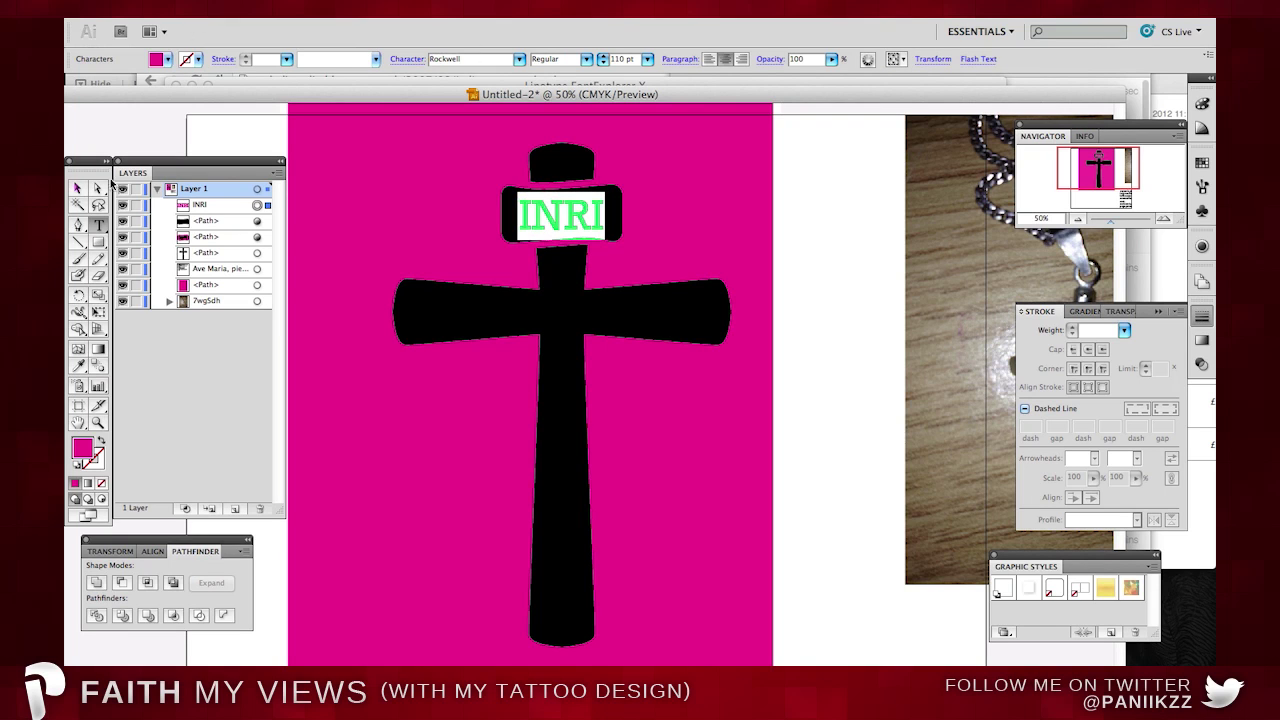
{"action": "left_click", "coordinate": [77, 188]}
{"action": "left_click", "coordinate": [772, 228]}
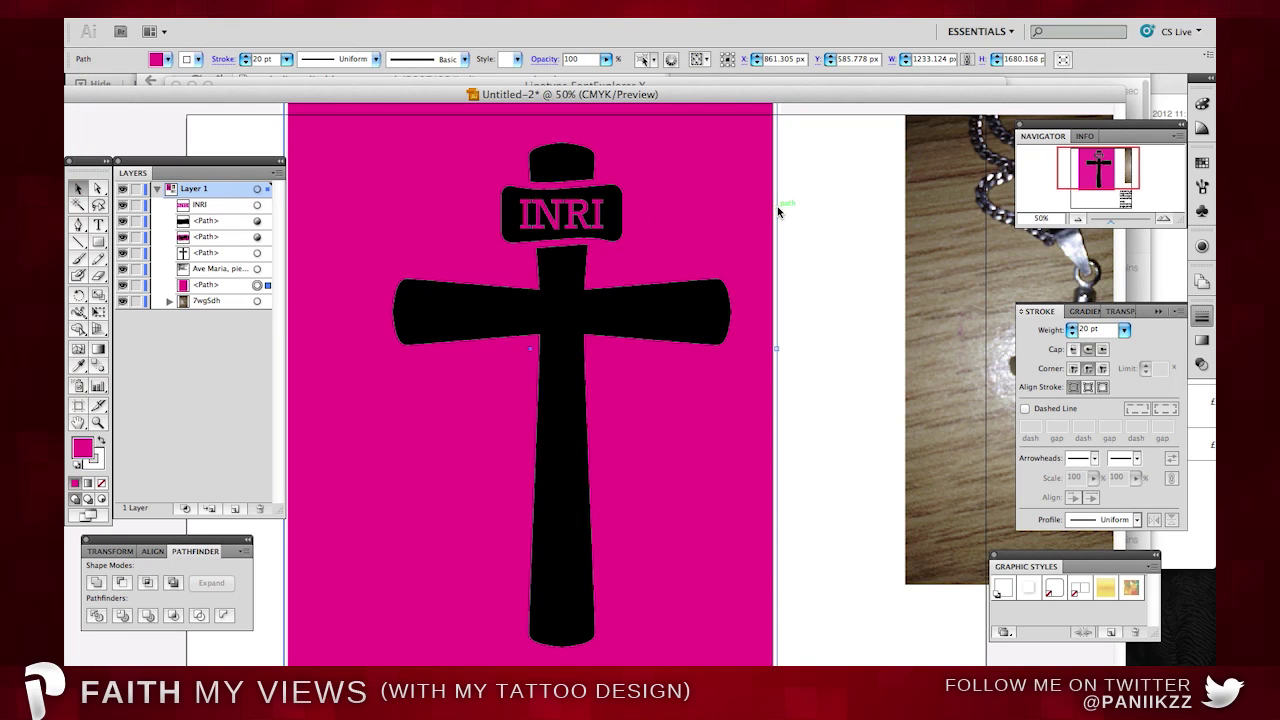
{"action": "left_click", "coordinate": [783, 210]}
{"action": "key", "text": "super+Tab"}
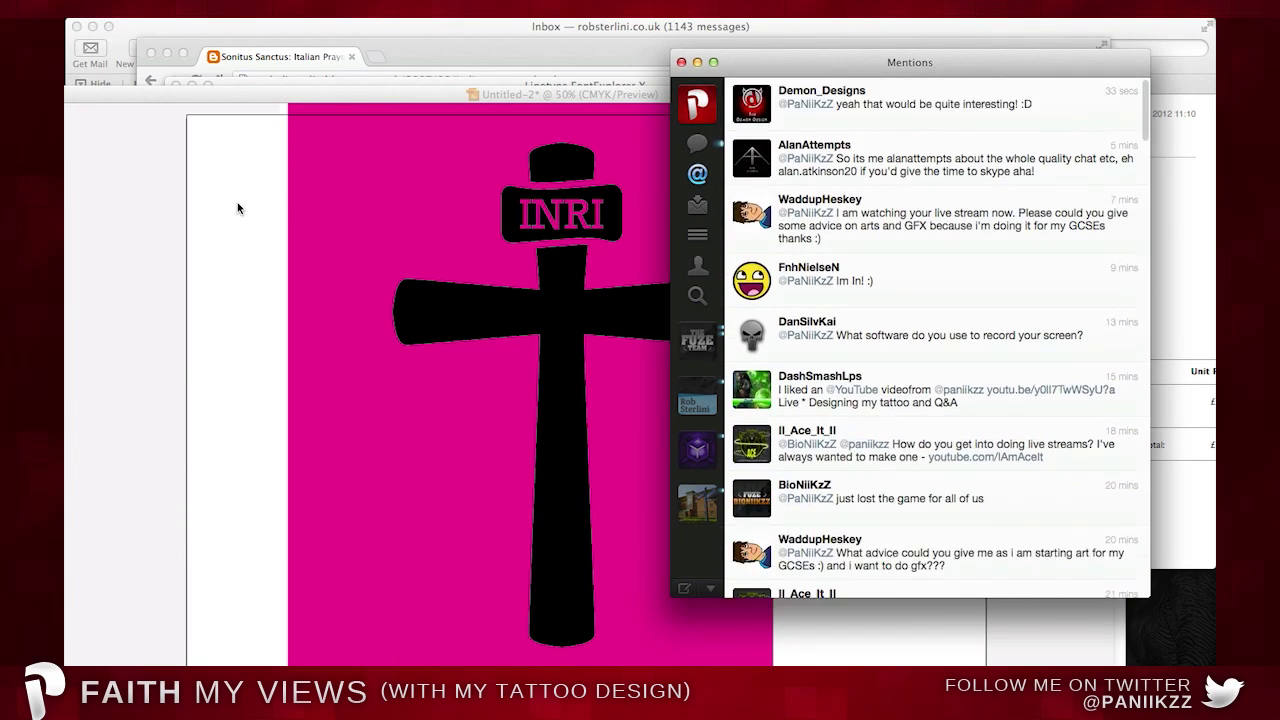
{"action": "left_click", "coordinate": [237, 203]}
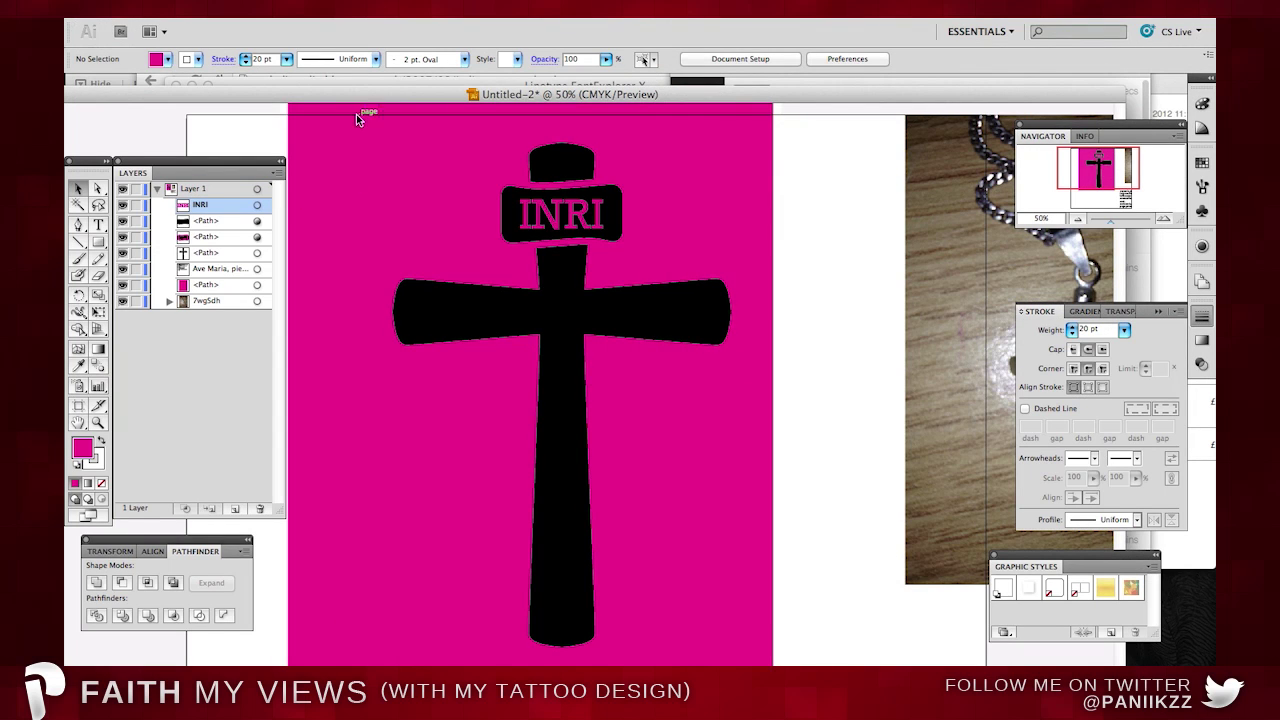
Lock the magenta background path and save the document to the Desktop as AveMaria.ai in Adobe Illustrator format.
{"action": "left_click", "coordinate": [219, 290]}
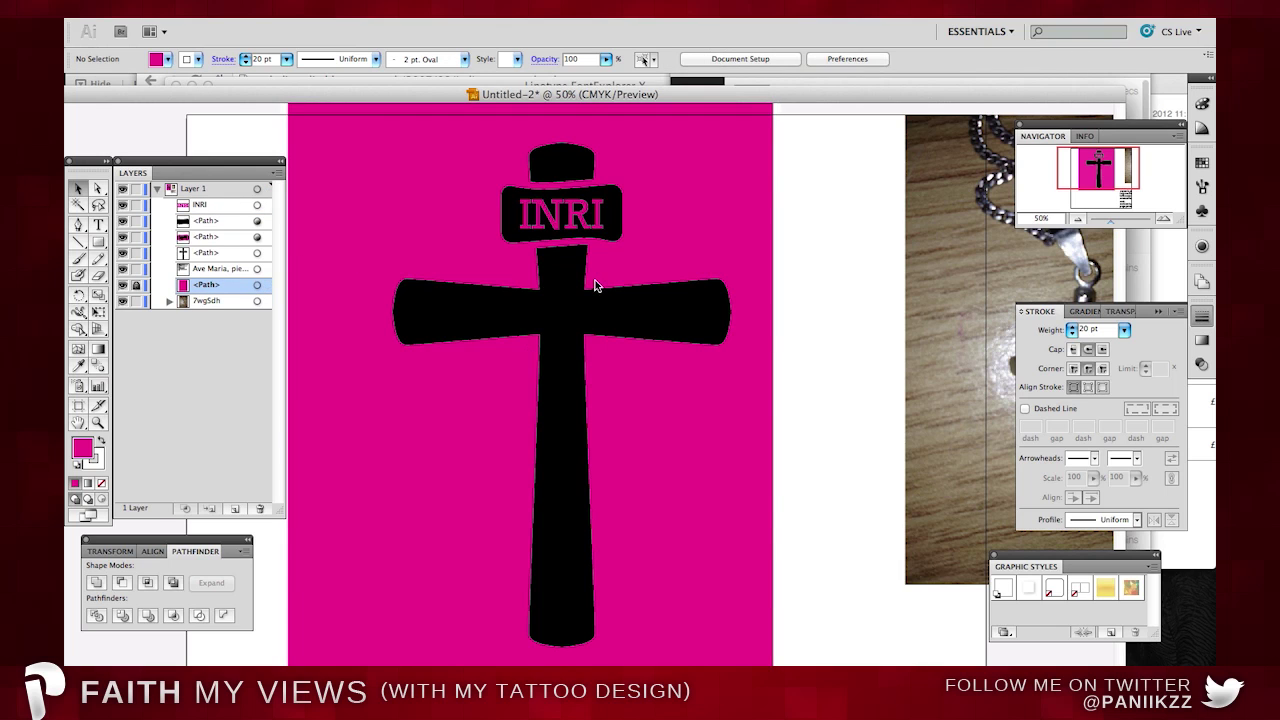
{"action": "key", "text": "super+s"}
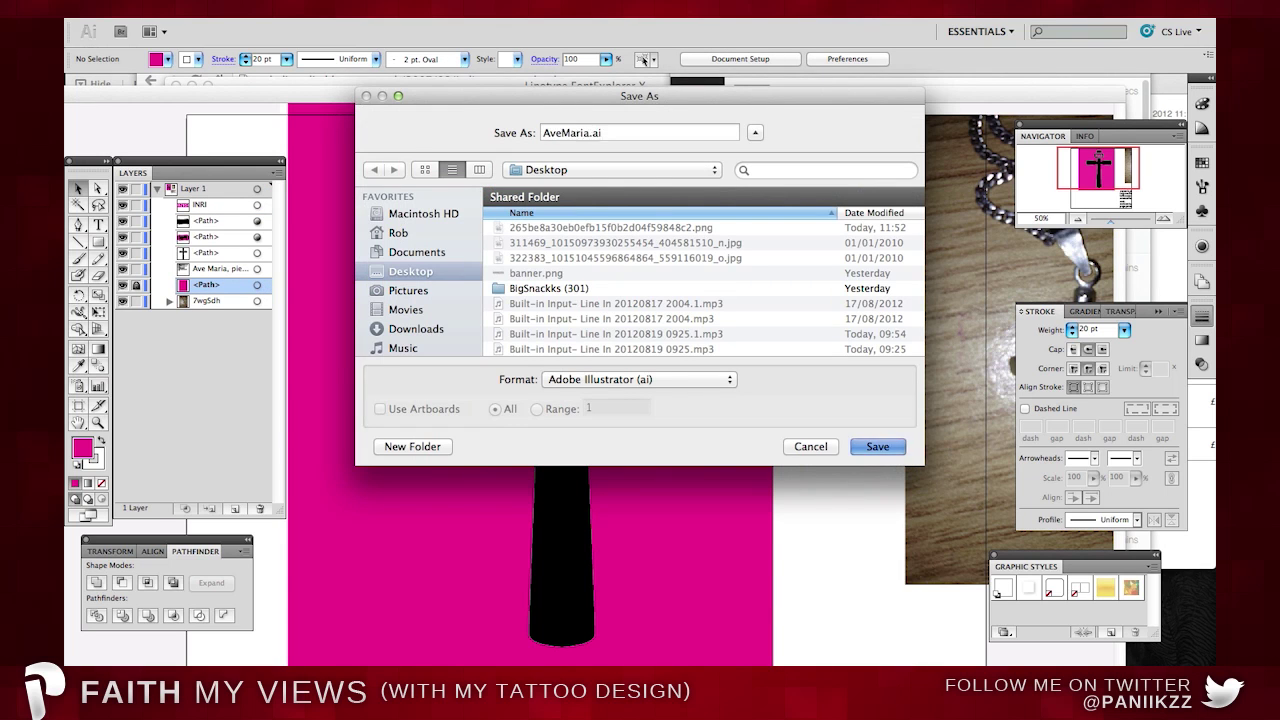
{"action": "key", "text": "Return"}
{"action": "key", "text": "Return"}
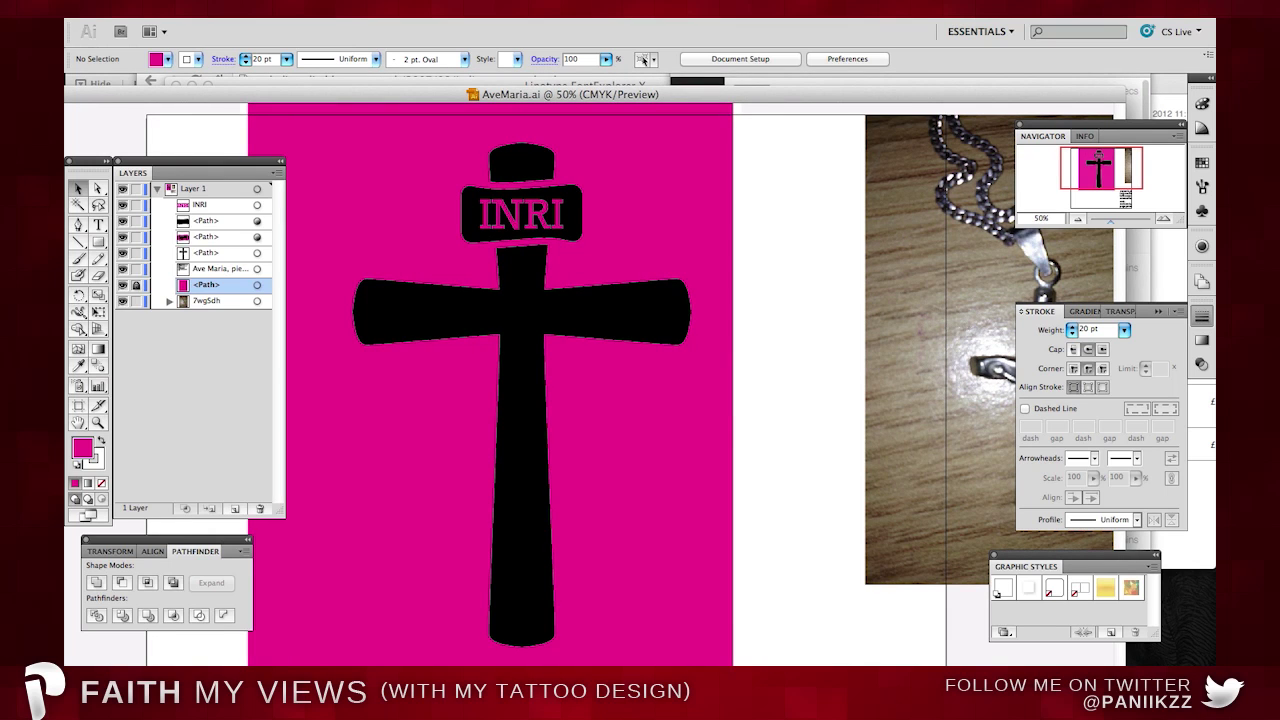
Add the text "Ave Maria," in black beside the cross's lower shaft and select all of its characters.
{"action": "key", "text": "t"}
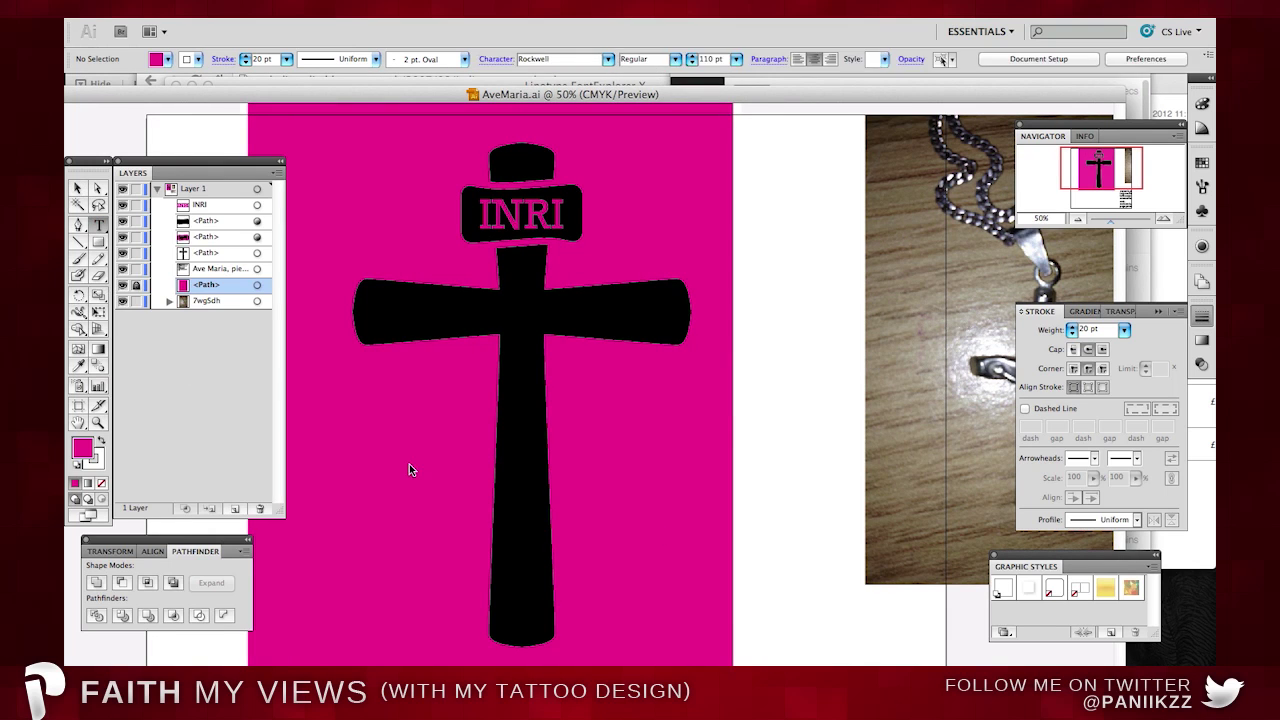
{"action": "left_click", "coordinate": [425, 462]}
{"action": "type", "text": "Ave Maria"}
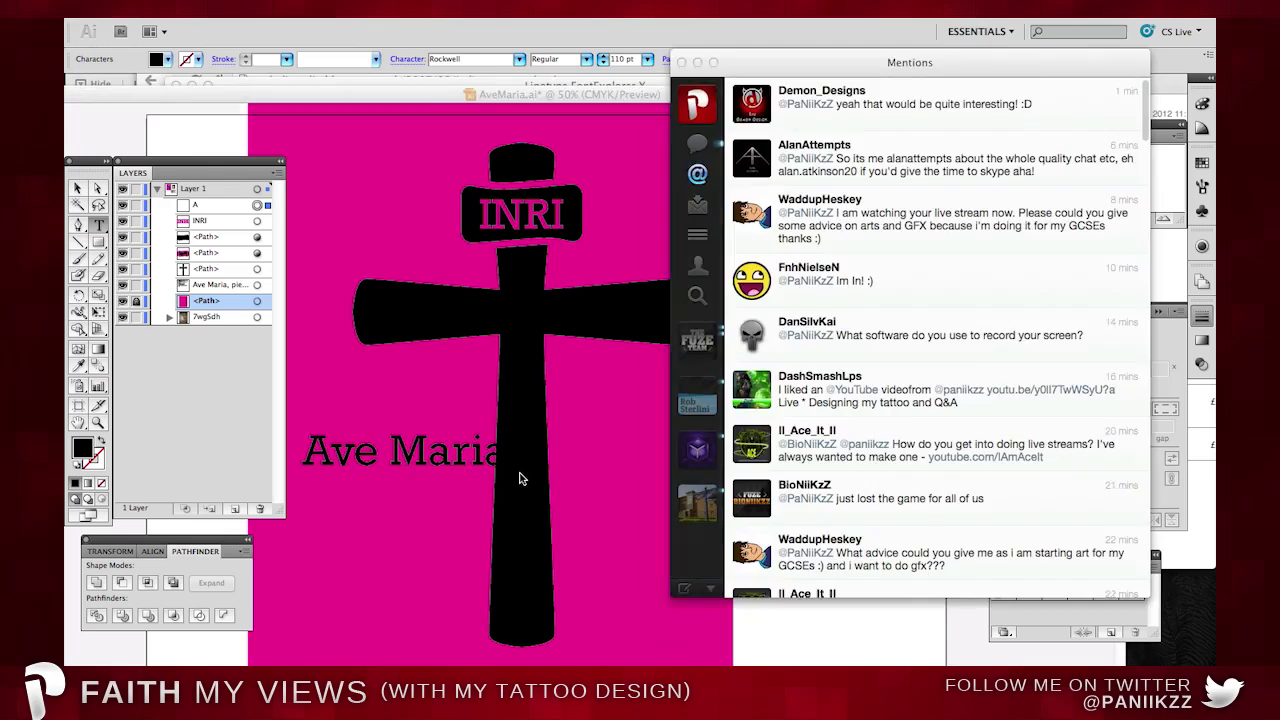
{"action": "scroll", "coordinate": [521, 473], "scroll_direction": "left", "scroll_amount": 10}
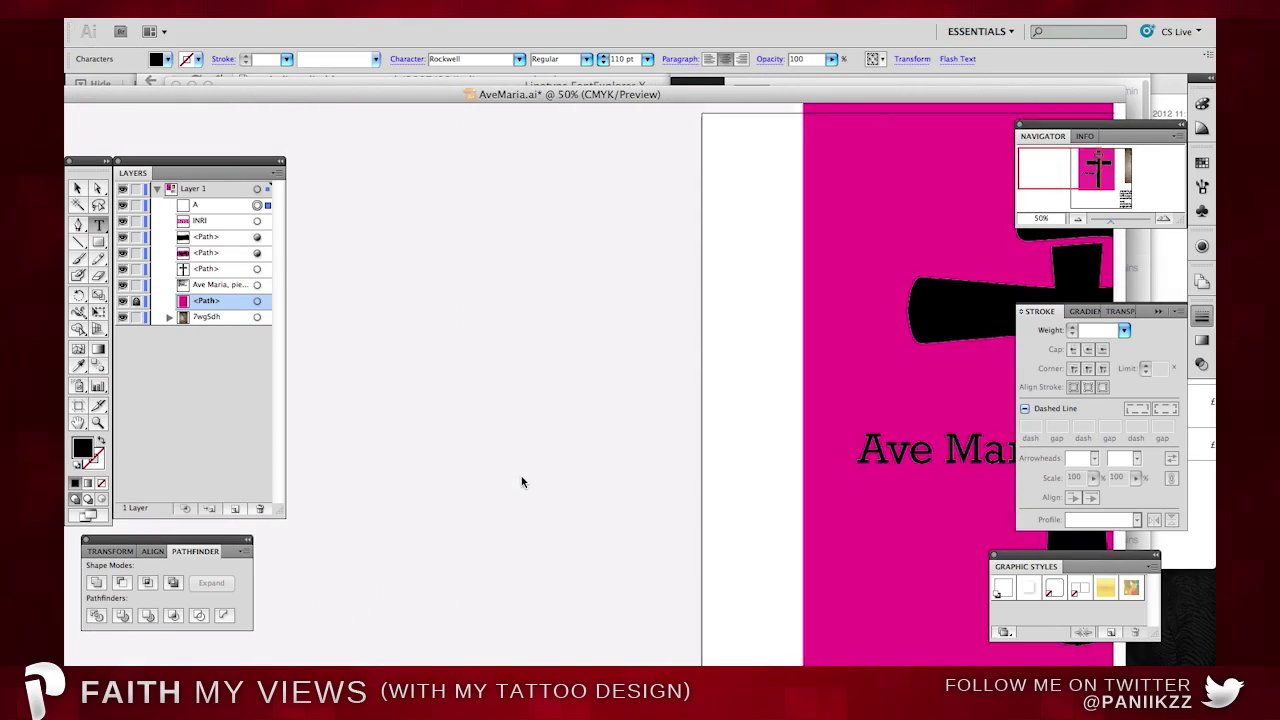
{"action": "scroll", "coordinate": [521, 477], "scroll_direction": "down", "scroll_amount": 6}
{"action": "key", "text": "ctrl+Right"}
{"action": "key", "text": "ctrl+Left"}
{"action": "left_click_drag", "start_coordinate": [1086, 179], "coordinate": [1092, 181]}
{"action": "key", "text": "super+a"}
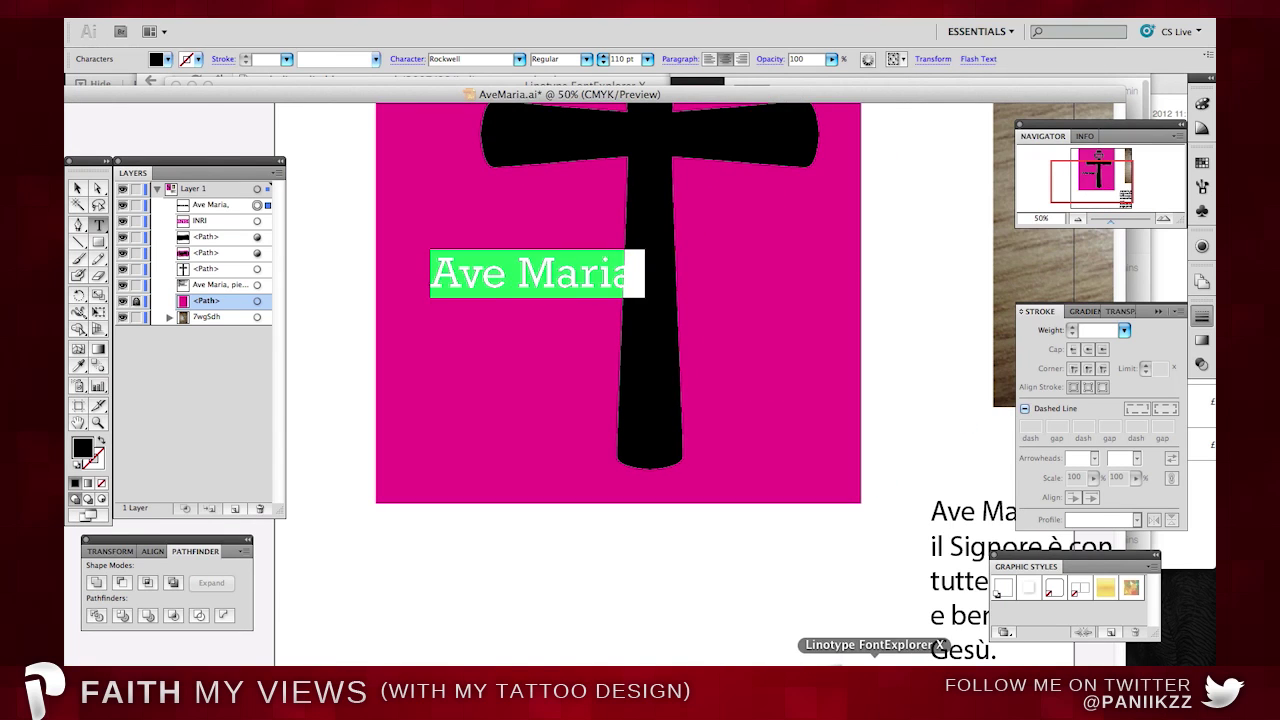
Switch to Linotype FontExplorer X, set the preview text to "Ave Maria" and list the Script font set.
{"action": "left_click", "coordinate": [878, 688]}
{"action": "left_click", "coordinate": [260, 294]}
{"action": "key", "text": "Tab"}
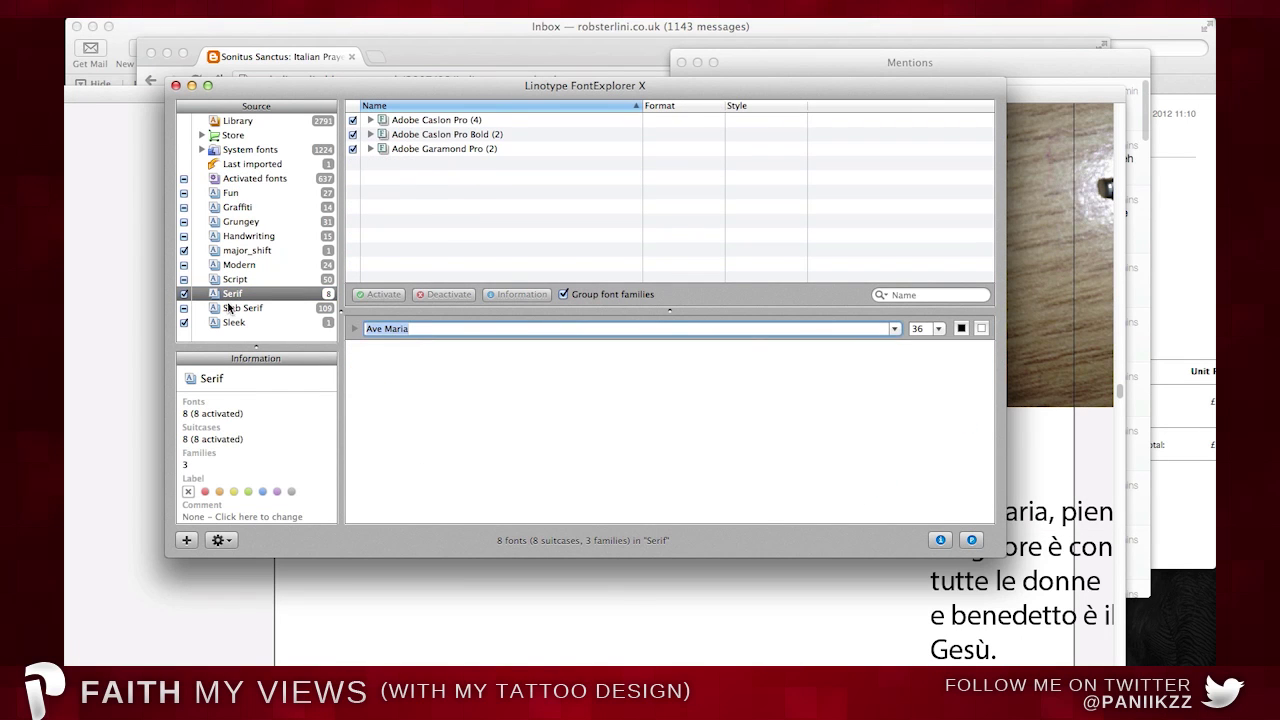
{"action": "left_click", "coordinate": [234, 279]}
{"action": "key", "text": "Tab"}
Examine the Ave Maria preview in the script fonts from the start of the list to Poppl-Exquisit.
{"action": "key", "text": "Down"}
{"action": "key", "text": "Down"}
{"action": "key", "text": "Down"}
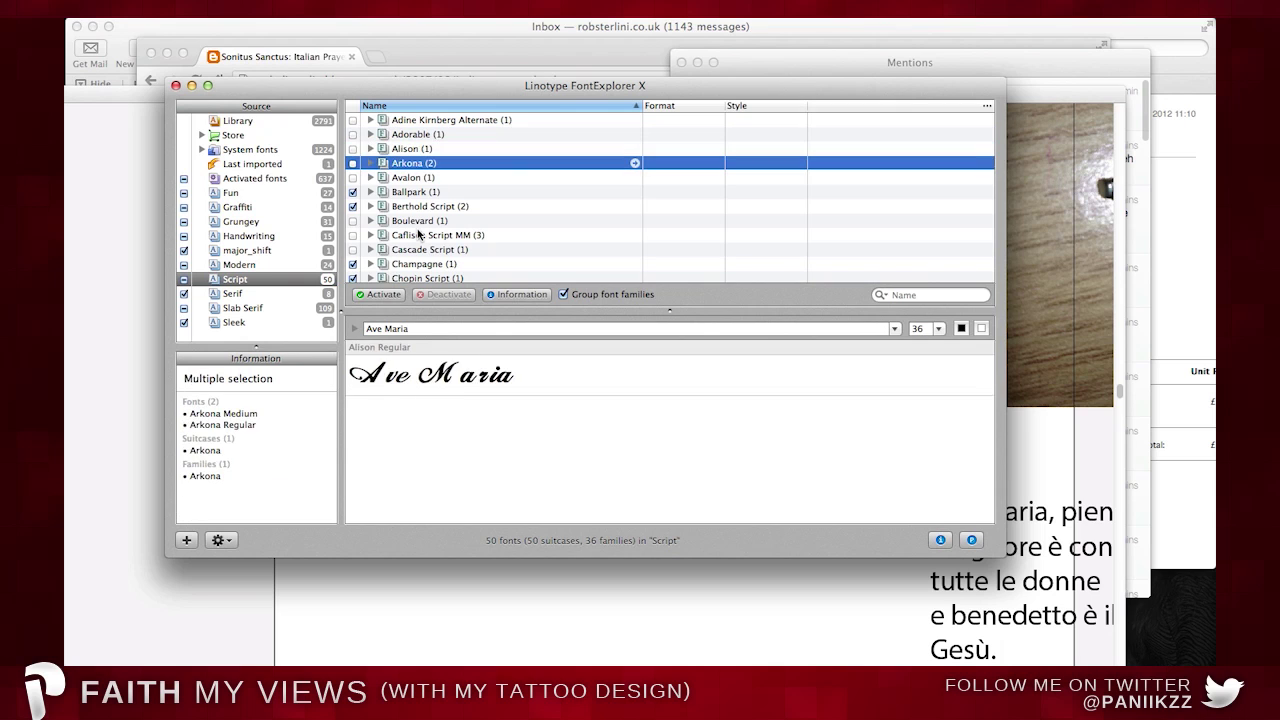
{"action": "key", "text": "Down"}
{"action": "key", "text": "Down"}
{"action": "key", "text": "Down"}
{"action": "key", "text": "Down"}
{"action": "key", "text": "Down"}
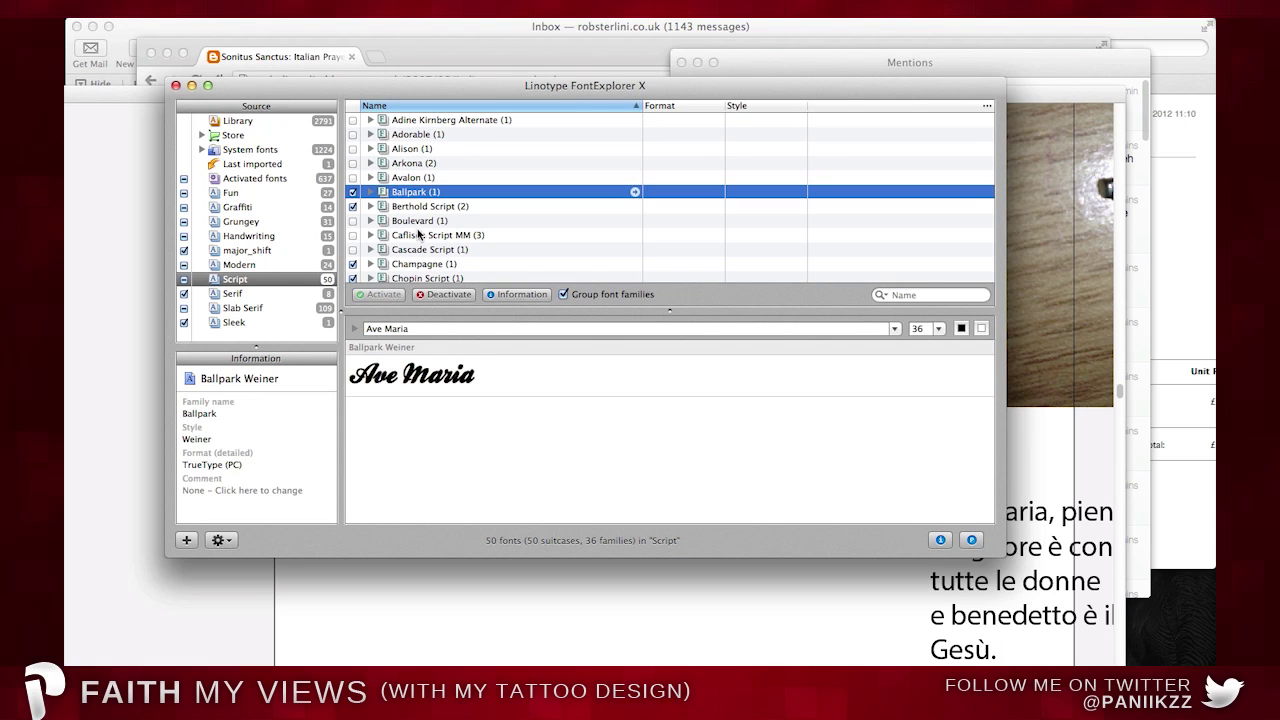
{"action": "key", "text": "Up"}
{"action": "key", "text": "Down"}
{"action": "key", "text": "Down"}
{"action": "key", "text": "Down"}
{"action": "key", "text": "Down"}
{"action": "key", "text": "Down"}
{"action": "key", "text": "Down"}
{"action": "key", "text": "Down"}
{"action": "key", "text": "Down"}
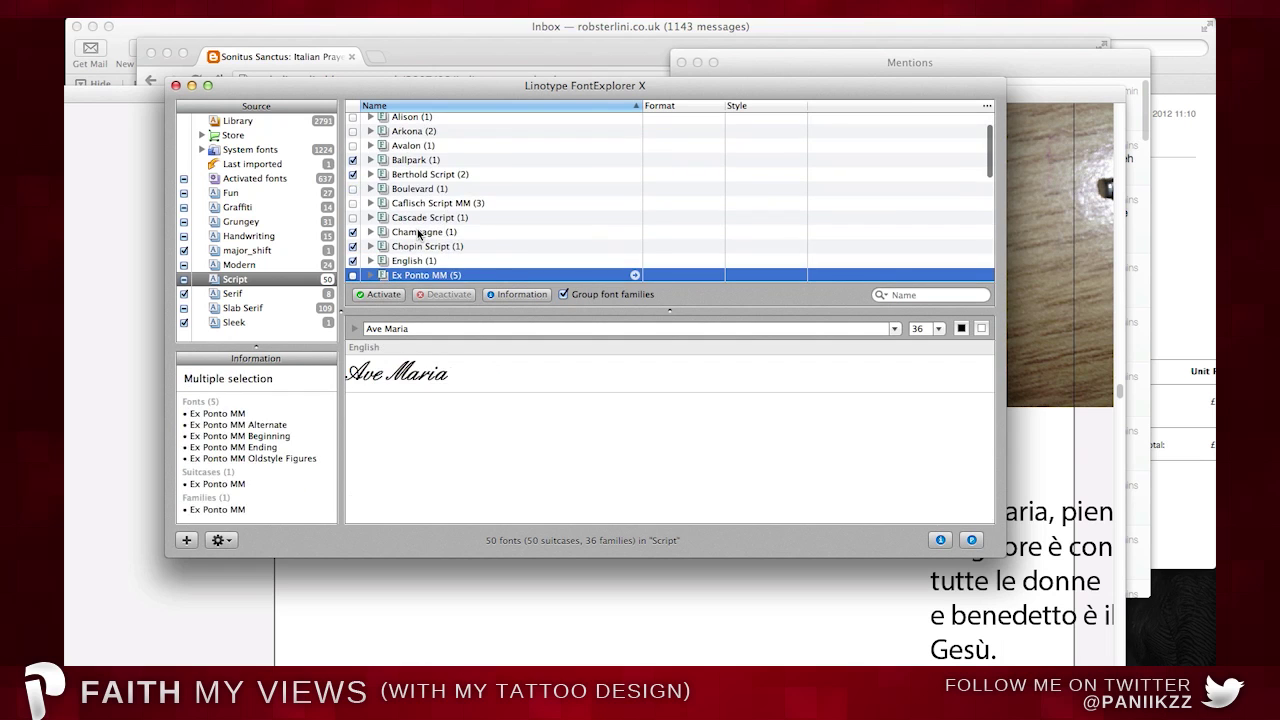
{"action": "key", "text": "Down"}
{"action": "key", "text": "Down"}
{"action": "key", "text": "Down"}
{"action": "key", "text": "Down"}
{"action": "key", "text": "Down"}
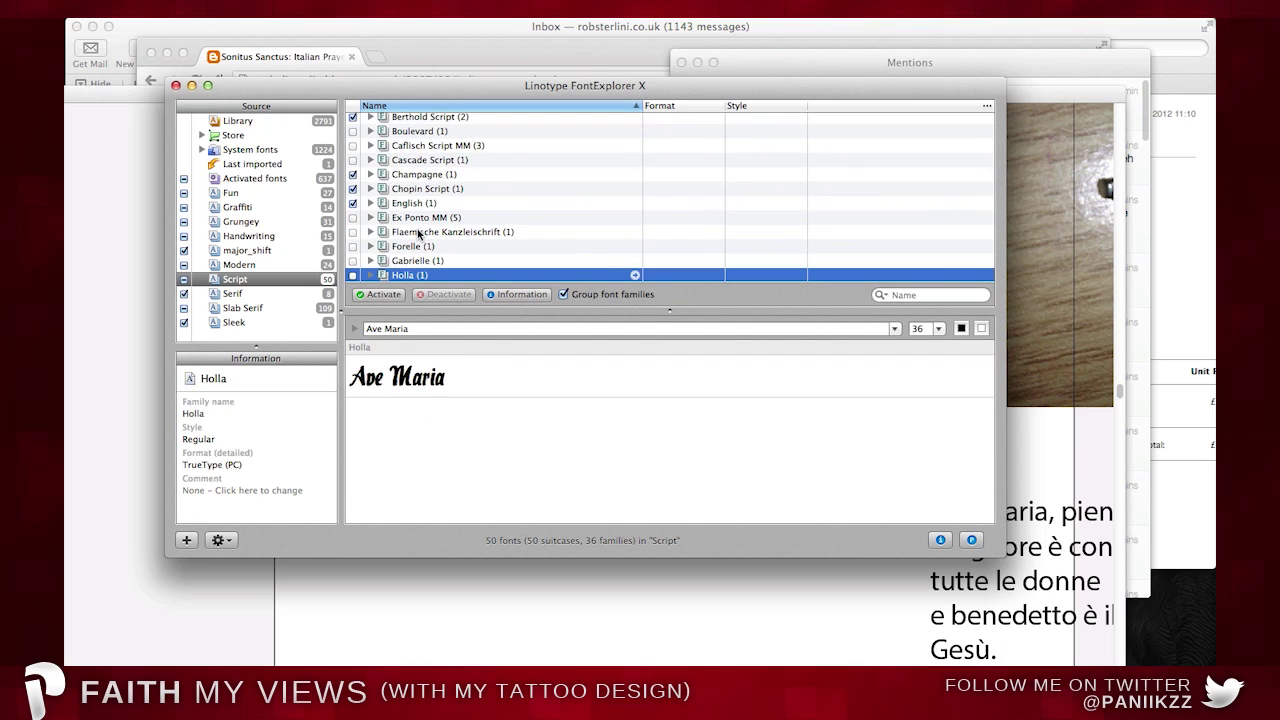
{"action": "key", "text": "Down"}
{"action": "key", "text": "Down"}
{"action": "key", "text": "Down"}
{"action": "key", "text": "Down"}
{"action": "key", "text": "Down"}
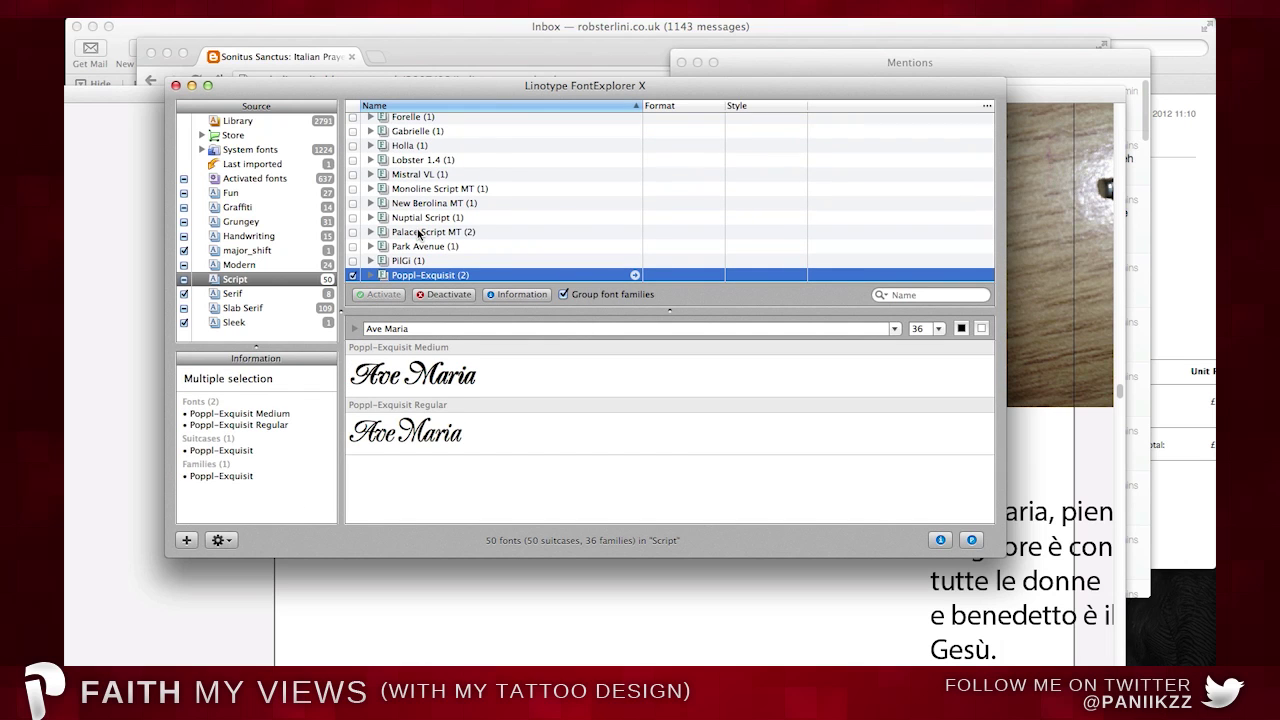
Switch back to Illustrator and set the font of the Ave Maria text to Poppl-Exquisit Medium.
{"action": "key", "text": "super+Tab"}
{"action": "left_click_drag", "start_coordinate": [477, 62], "coordinate": [343, 65]}
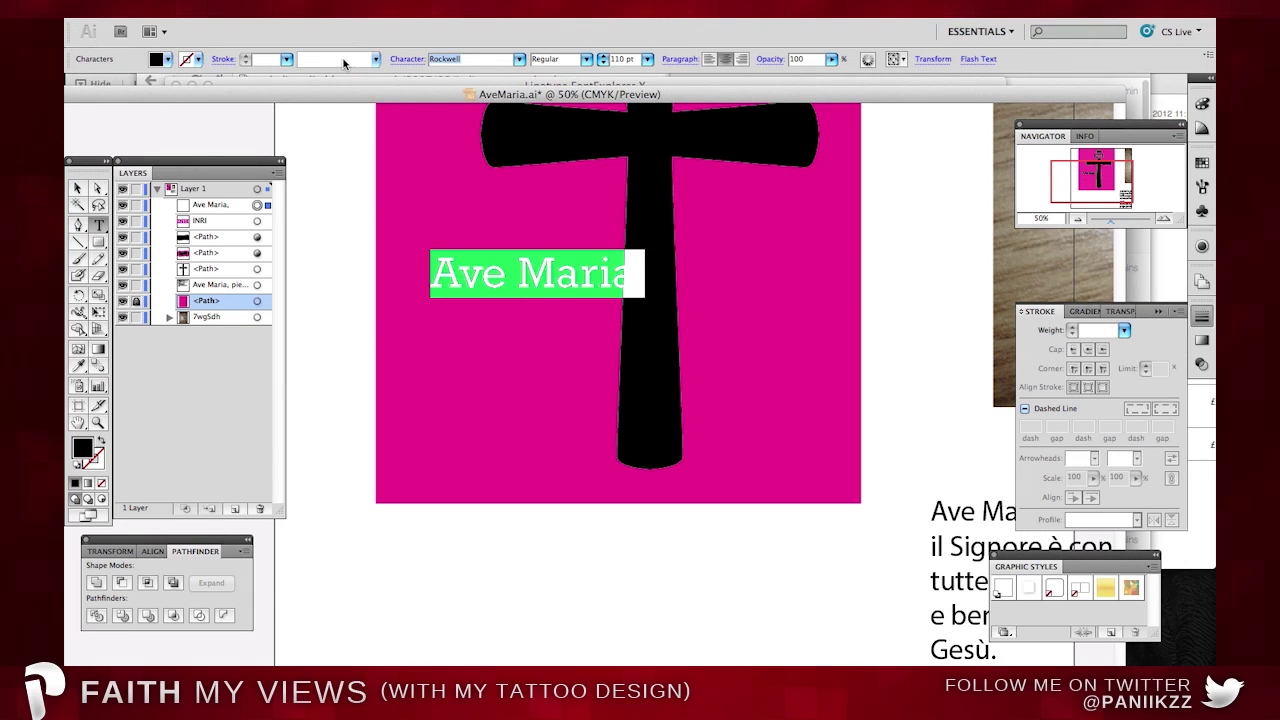
{"action": "key", "text": "Return"}
{"action": "left_click", "coordinate": [586, 59]}
{"action": "left_click", "coordinate": [562, 71]}
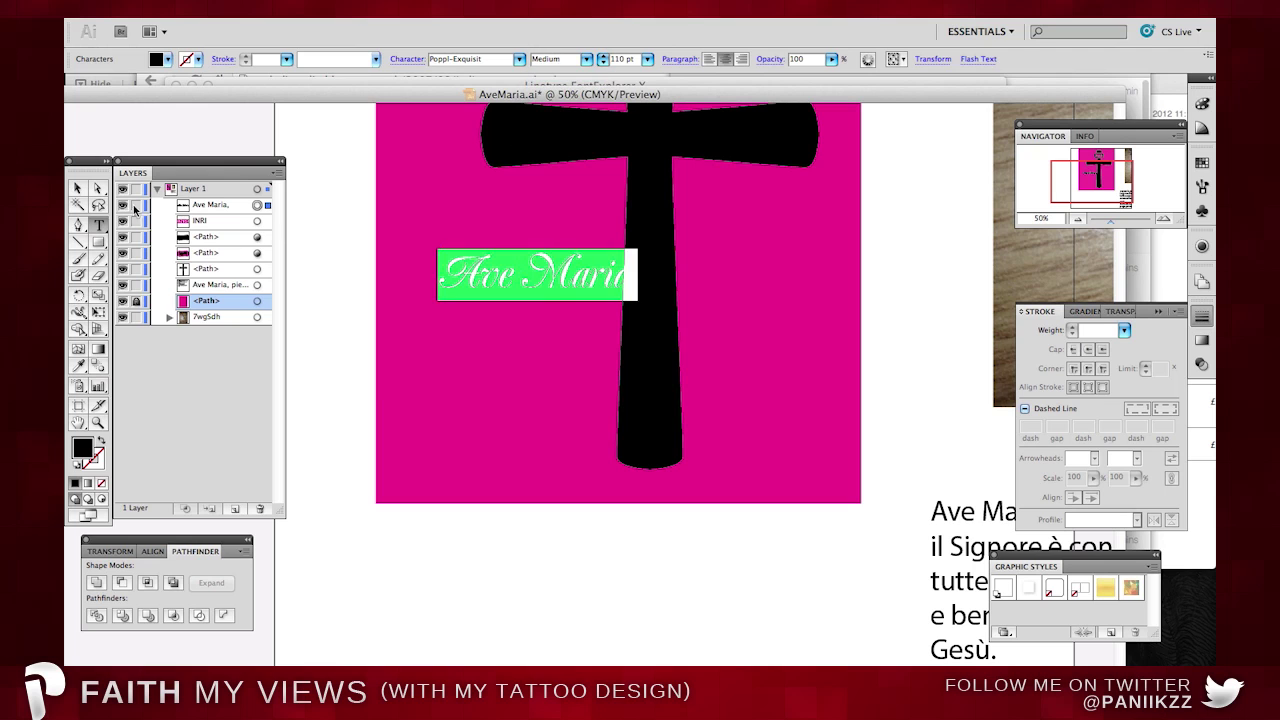
Move the Ave Maria text onto the cross's horizontal bar and enlarge it to about 170.83 pt.
{"action": "left_click", "coordinate": [78, 188]}
{"action": "left_click_drag", "start_coordinate": [505, 271], "coordinate": [618, 129]}
{"action": "scroll", "coordinate": [703, 220], "scroll_direction": "up", "scroll_amount": 5}
{"action": "left_click_drag", "start_coordinate": [751, 283], "coordinate": [721, 272]}
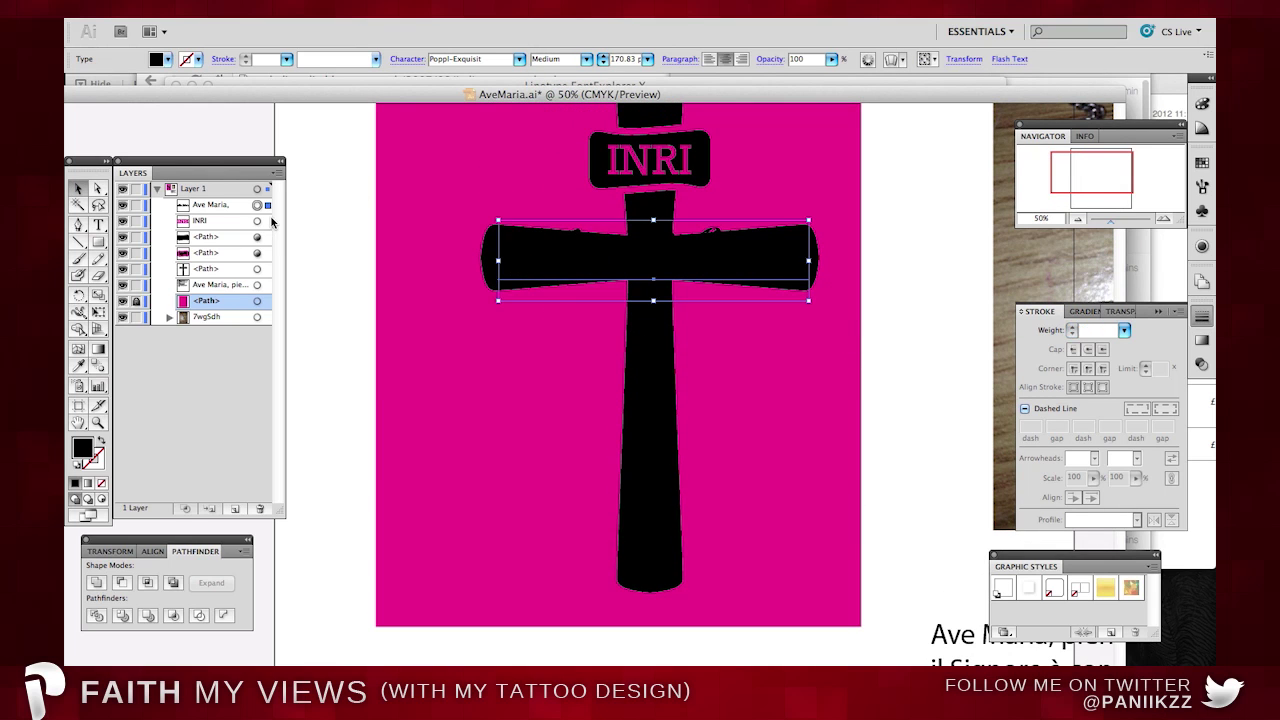
Duplicate the Ave Maria text in place on the cross's horizontal bar.
{"action": "key", "text": "super+c"}
{"action": "key", "text": "super+f"}
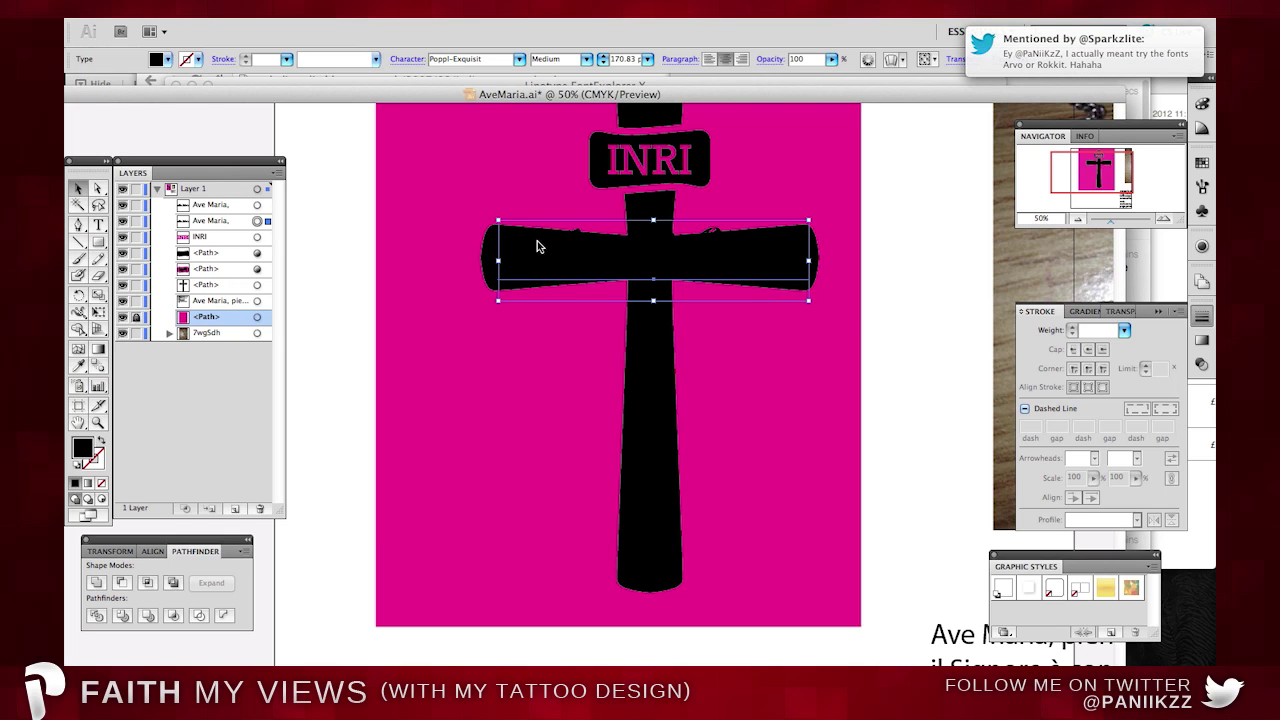
{"action": "right_click", "coordinate": [815, 688]}
{"action": "left_click", "coordinate": [783, 636]}
{"action": "left_click", "coordinate": [740, 690]}
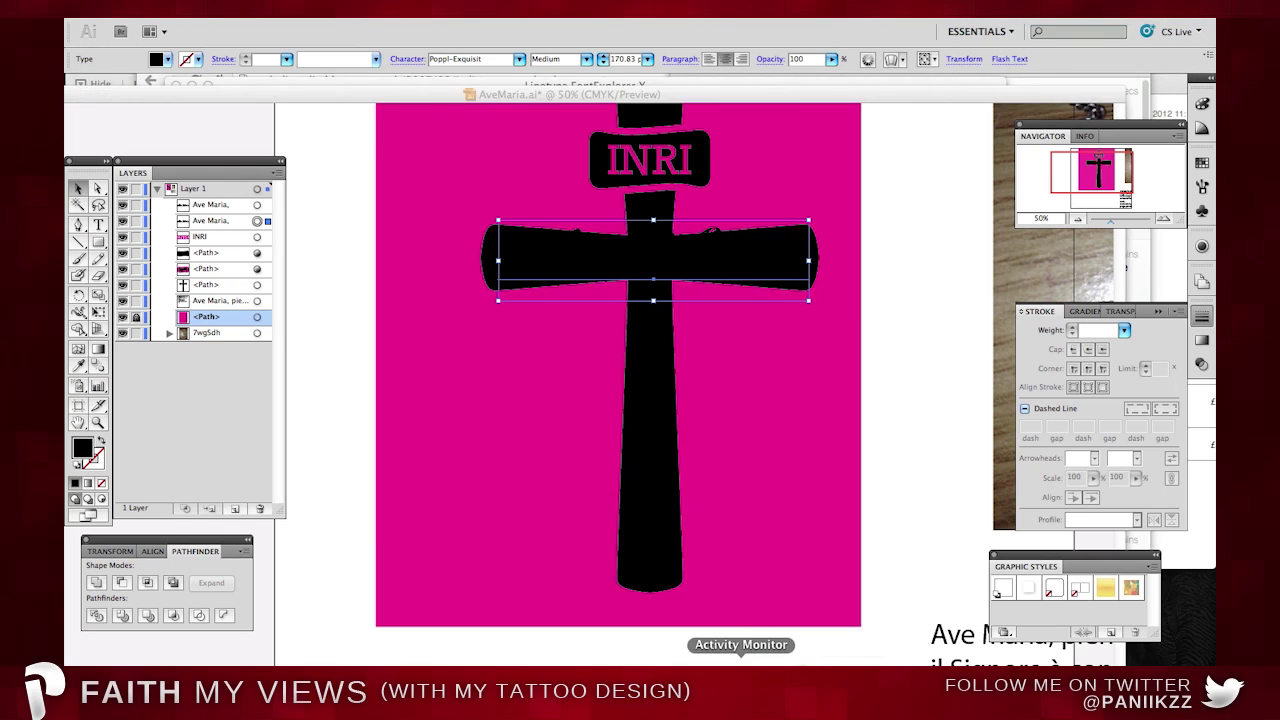
{"action": "right_click", "coordinate": [785, 688]}
{"action": "left_click", "coordinate": [911, 411]}
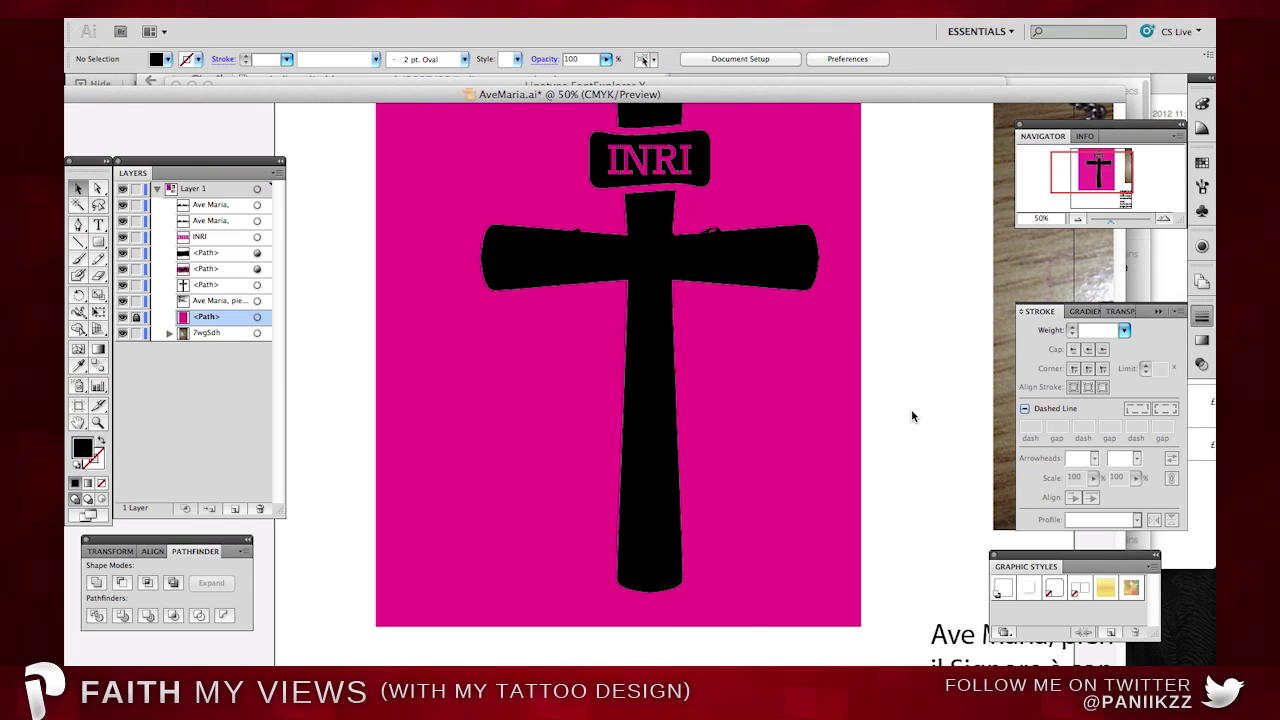
{"action": "left_click", "coordinate": [733, 690]}
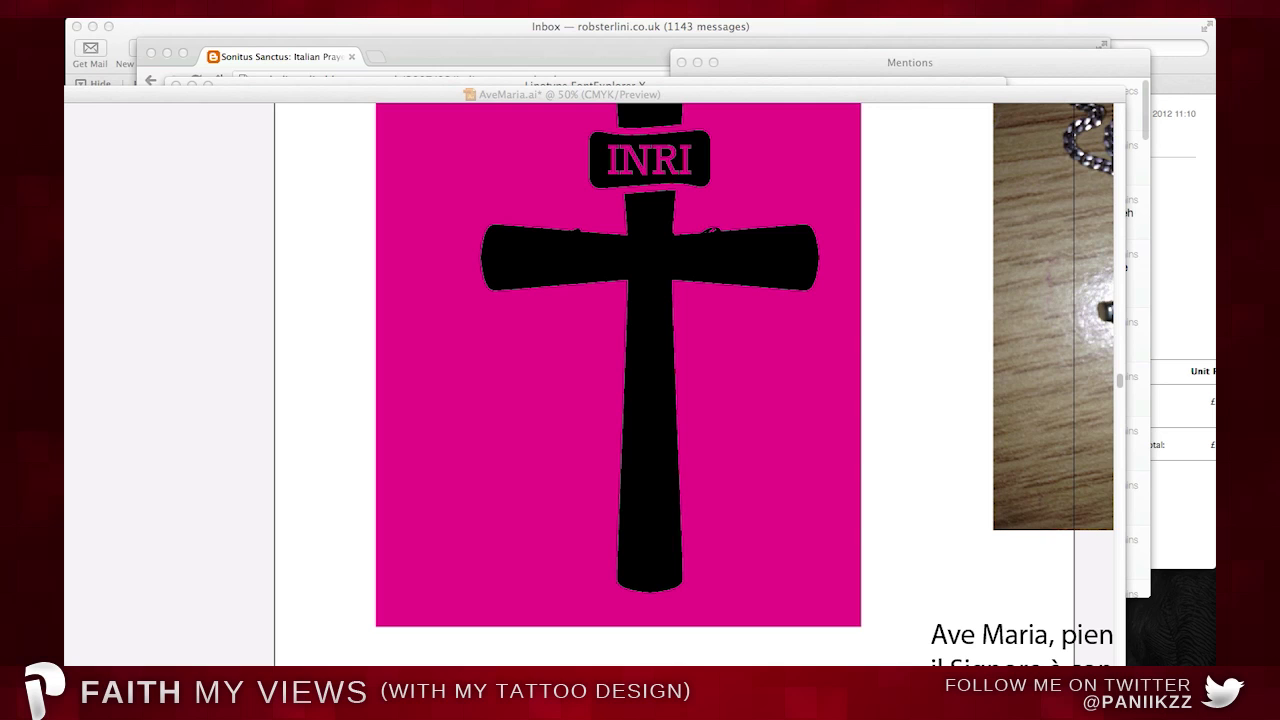
{"action": "right_click", "coordinate": [771, 688]}
{"action": "left_click", "coordinate": [765, 643]}
Give the lower of the two stacked Ave Maria texts a thick magenta stroke of 16 pt.
{"action": "left_click", "coordinate": [698, 210]}
{"action": "left_click", "coordinate": [258, 221]}
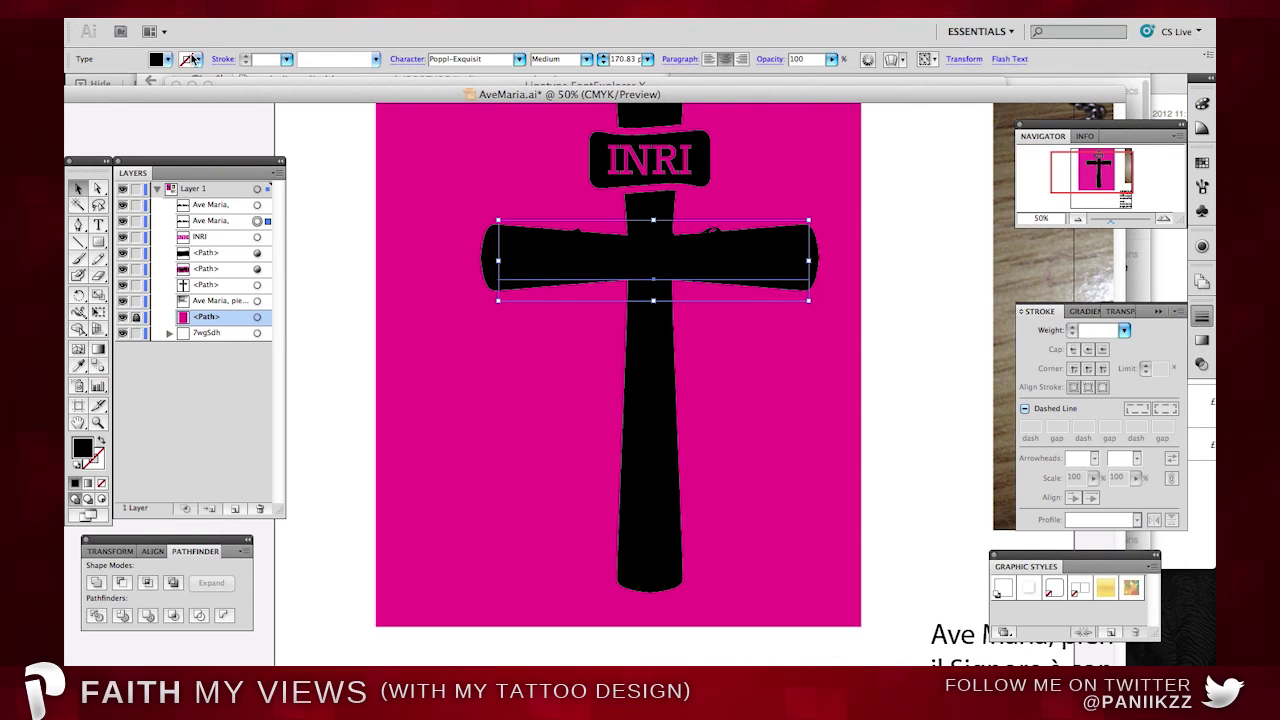
{"action": "left_click", "coordinate": [194, 57]}
{"action": "left_click", "coordinate": [164, 74]}
{"action": "left_click", "coordinate": [287, 59]}
{"action": "left_click", "coordinate": [297, 236]}
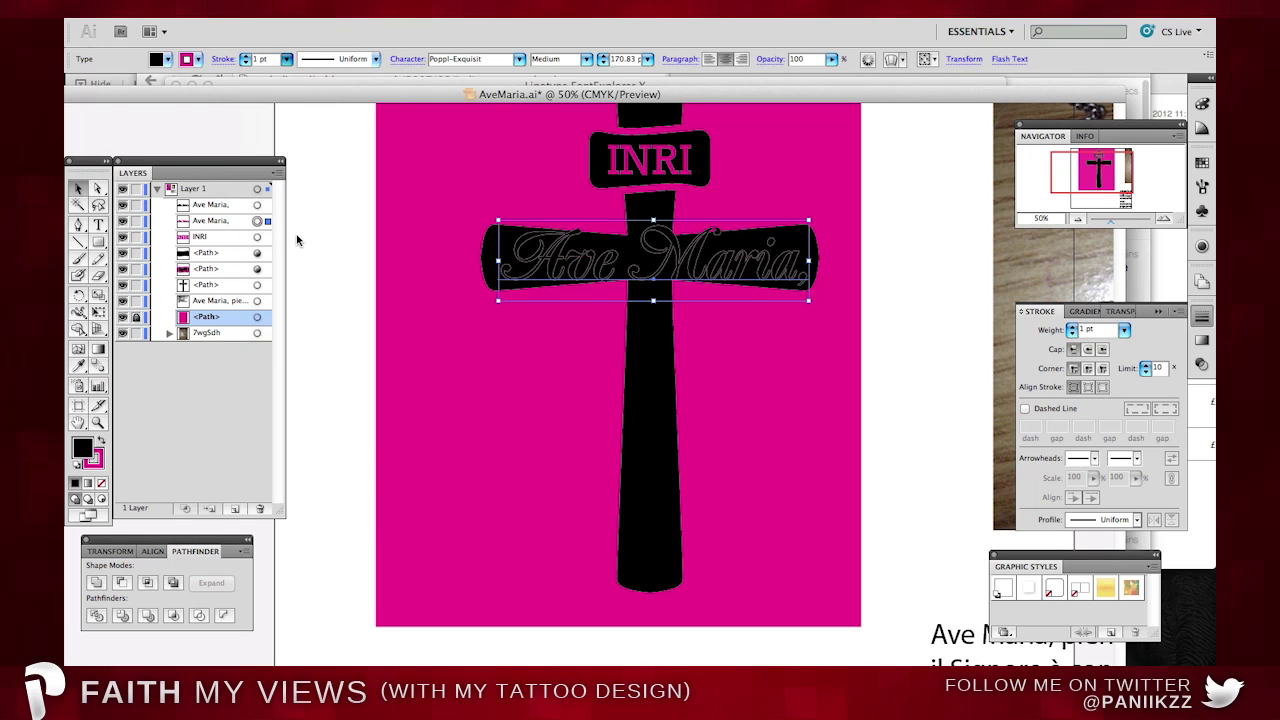
Give the top Ave Maria text copy a black stroke with a weight of 5 pt.
{"action": "left_click", "coordinate": [258, 205]}
{"action": "left_click", "coordinate": [190, 59]}
{"action": "left_click", "coordinate": [104, 75]}
{"action": "left_click", "coordinate": [246, 56]}
{"action": "left_click", "coordinate": [246, 56]}
{"action": "left_click", "coordinate": [246, 56]}
{"action": "left_click", "coordinate": [246, 56]}
{"action": "left_click", "coordinate": [376, 59]}
{"action": "left_click", "coordinate": [184, 214]}
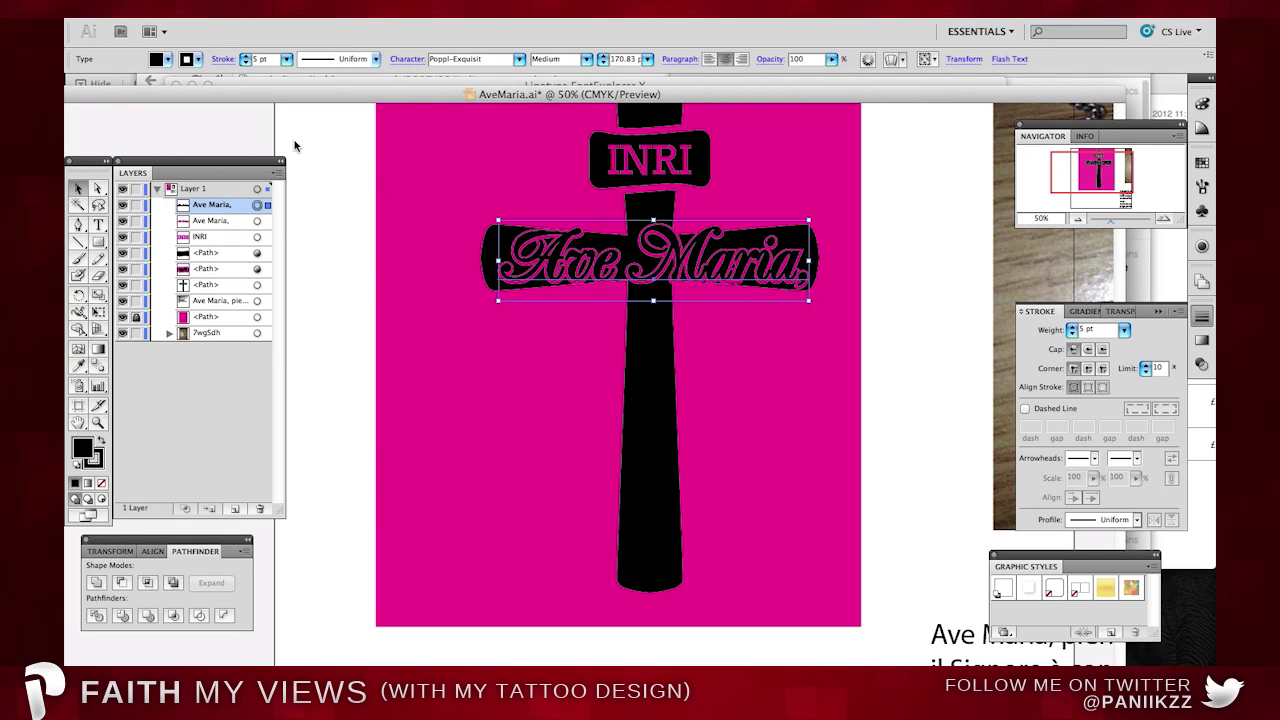
Move both stacked Ave Maria texts together to just below the cross's horizontal bar.
{"action": "left_click", "coordinate": [833, 196]}
{"action": "scroll", "coordinate": [801, 162], "scroll_direction": "up", "scroll_amount": 1}
{"action": "left_click_drag", "start_coordinate": [700, 270], "coordinate": [700, 355]}
{"action": "left_click", "coordinate": [897, 306]}
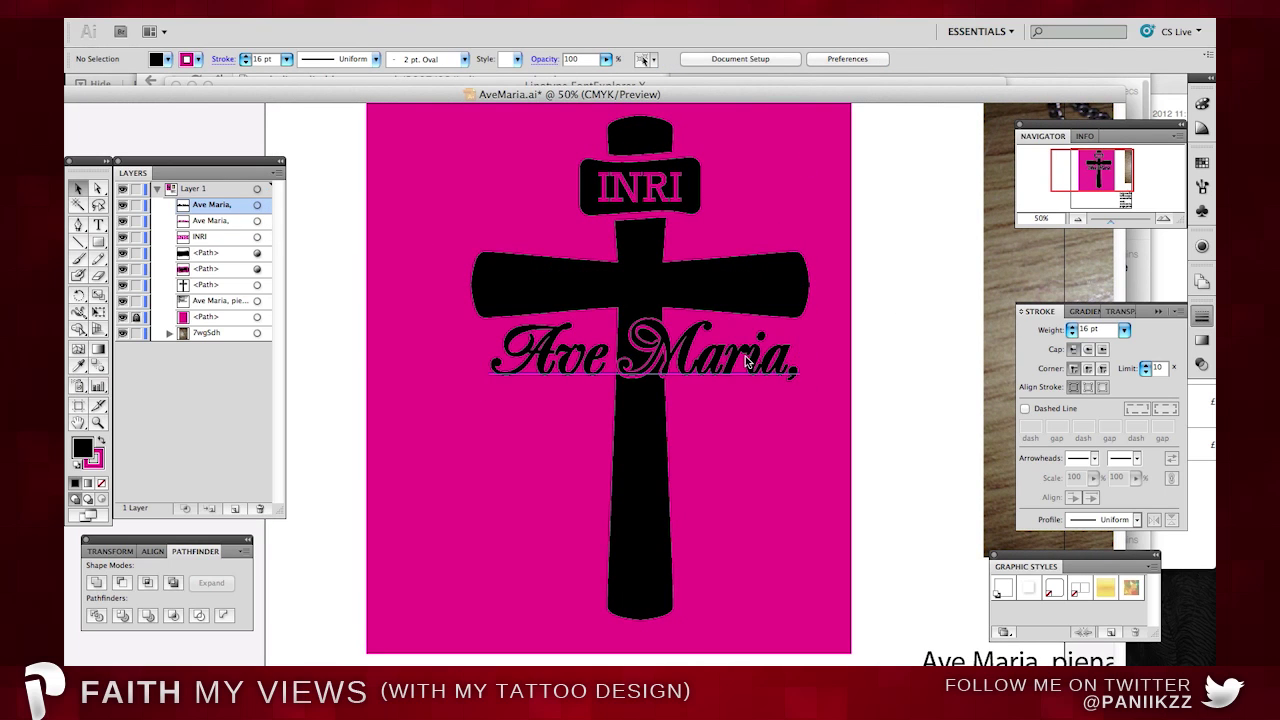
{"action": "scroll", "coordinate": [731, 387], "scroll_direction": "up", "scroll_amount": 2}
{"action": "left_click", "coordinate": [267, 222]}
{"action": "left_click", "coordinate": [267, 206], "text": "shift"}
{"action": "left_click_drag", "start_coordinate": [737, 356], "coordinate": [732, 365]}
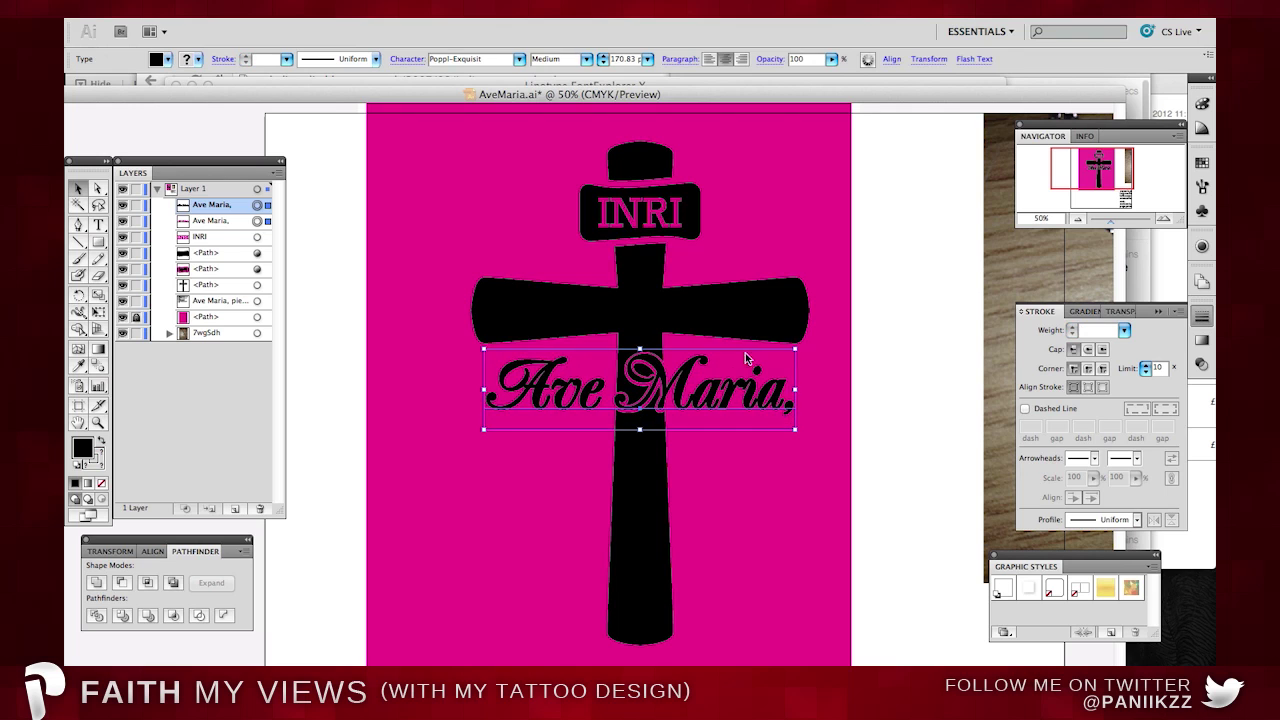
{"action": "left_click", "coordinate": [906, 338]}
{"action": "key", "text": "super+Tab"}
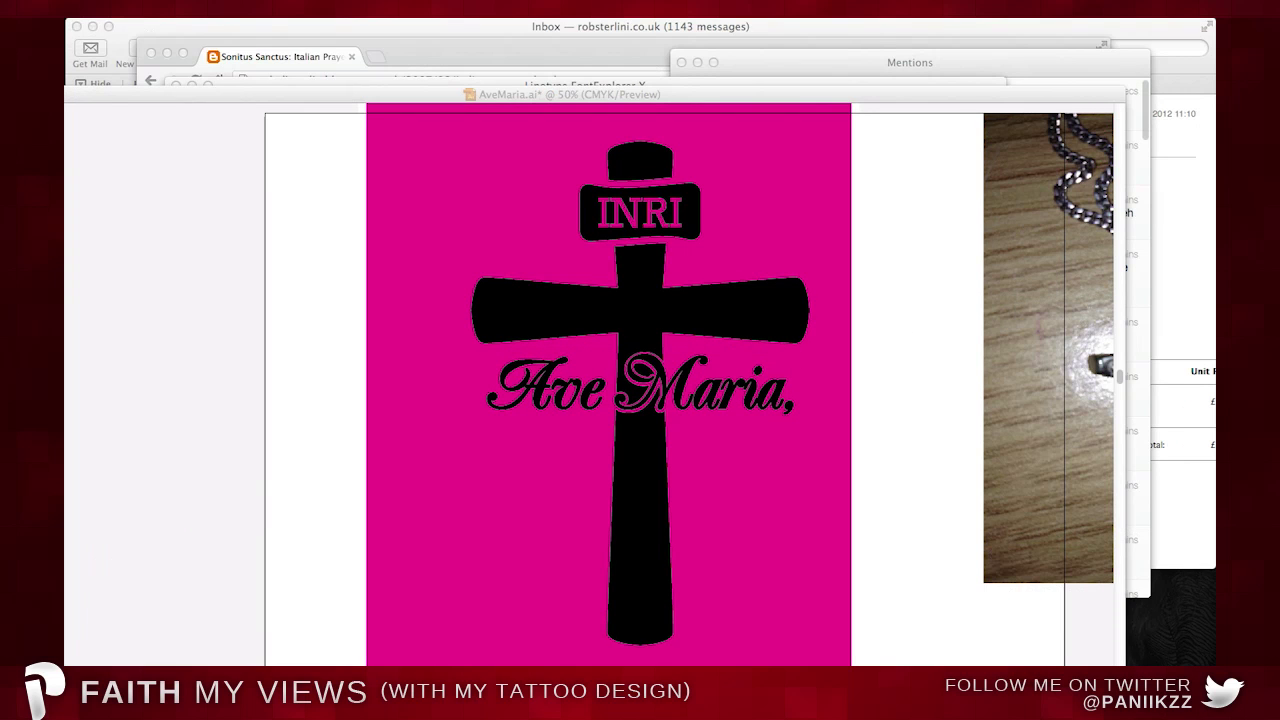
{"action": "left_click", "coordinate": [914, 248]}
Duplicate the top Ave Maria text, place the copy over the cross's lower shaft and select its wording.
{"action": "left_click", "coordinate": [750, 399]}
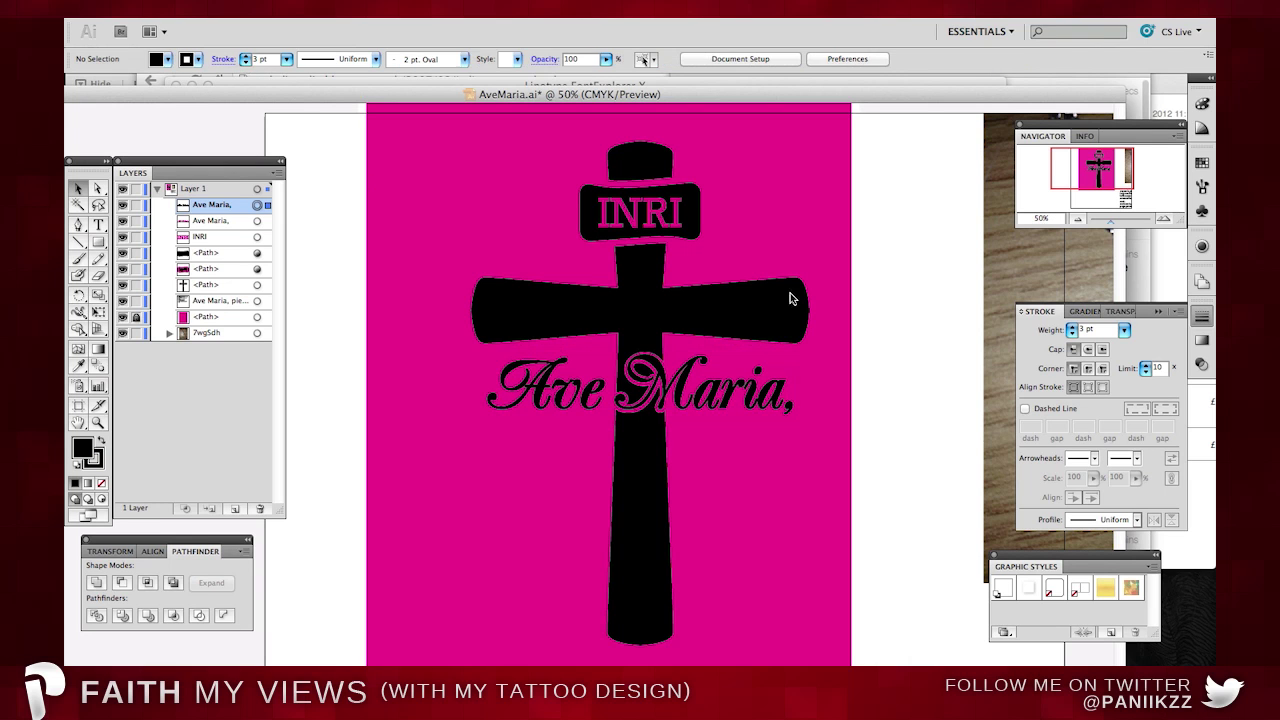
{"action": "key", "text": "super+v"}
{"action": "left_click_drag", "start_coordinate": [458, 400], "coordinate": [466, 533]}
{"action": "double_click", "coordinate": [571, 526]}
{"action": "key", "text": "super+a"}
Copy the rest of the prayer, from "piena di grazia" to "Amen.", out of the plain text block.
{"action": "scroll", "coordinate": [761, 499], "scroll_direction": "right", "scroll_amount": 3}
{"action": "scroll", "coordinate": [761, 499], "scroll_direction": "down", "scroll_amount": 2}
{"action": "scroll", "coordinate": [761, 493], "scroll_direction": "right", "scroll_amount": 2}
{"action": "scroll", "coordinate": [761, 493], "scroll_direction": "down", "scroll_amount": 6}
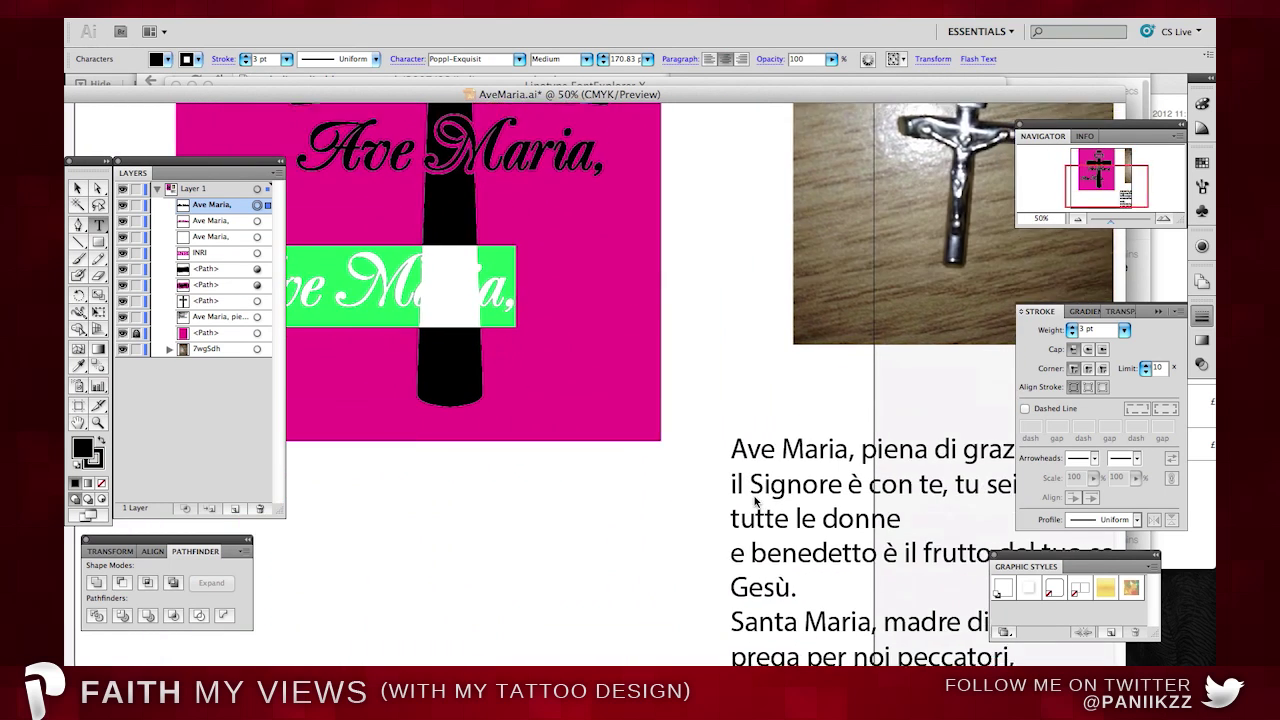
{"action": "scroll", "coordinate": [754, 455], "scroll_direction": "right", "scroll_amount": 3}
{"action": "scroll", "coordinate": [751, 407], "scroll_direction": "up", "scroll_amount": 1}
{"action": "left_click_drag", "start_coordinate": [514, 127], "coordinate": [666, 405]}
{"action": "key", "text": "super+c"}
{"action": "scroll", "coordinate": [303, 280], "scroll_direction": "left", "scroll_amount": 4}
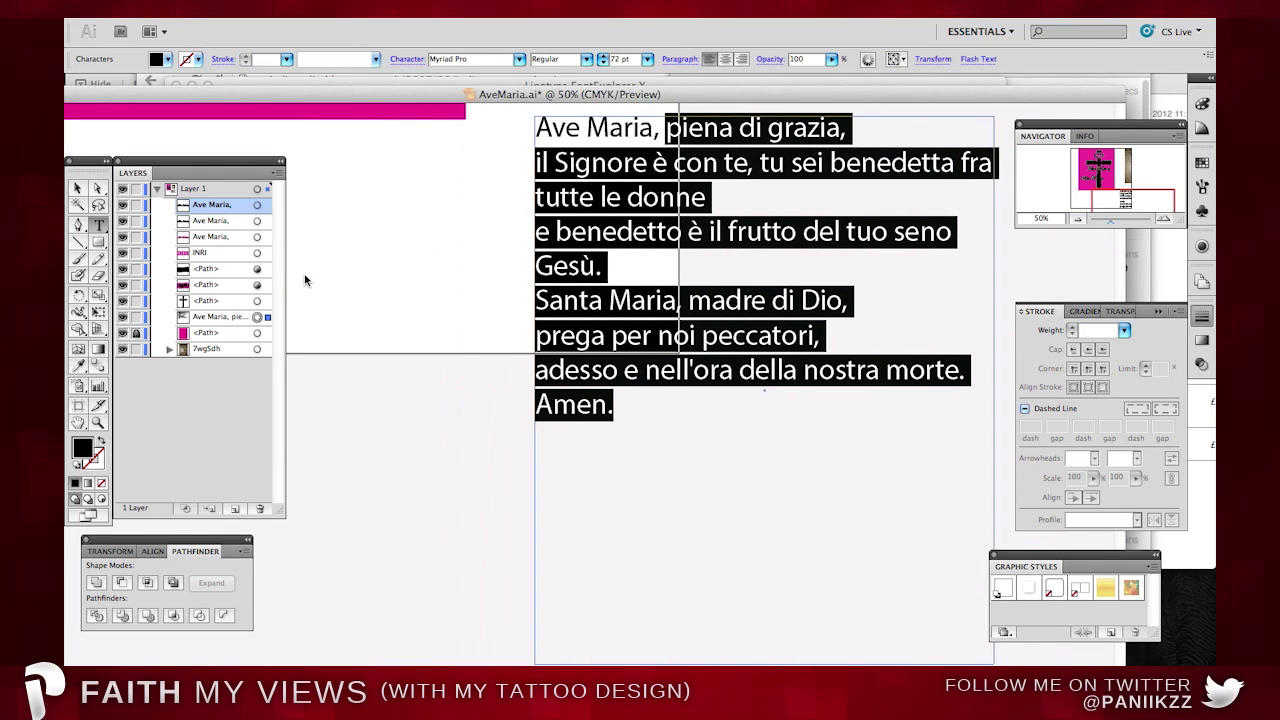
Replace the wording of the duplicated Ave Maria text with the copied prayer.
{"action": "scroll", "coordinate": [415, 269], "scroll_direction": "up", "scroll_amount": 3}
{"action": "scroll", "coordinate": [415, 269], "scroll_direction": "left", "scroll_amount": 3}
{"action": "scroll", "coordinate": [415, 269], "scroll_direction": "up", "scroll_amount": 3}
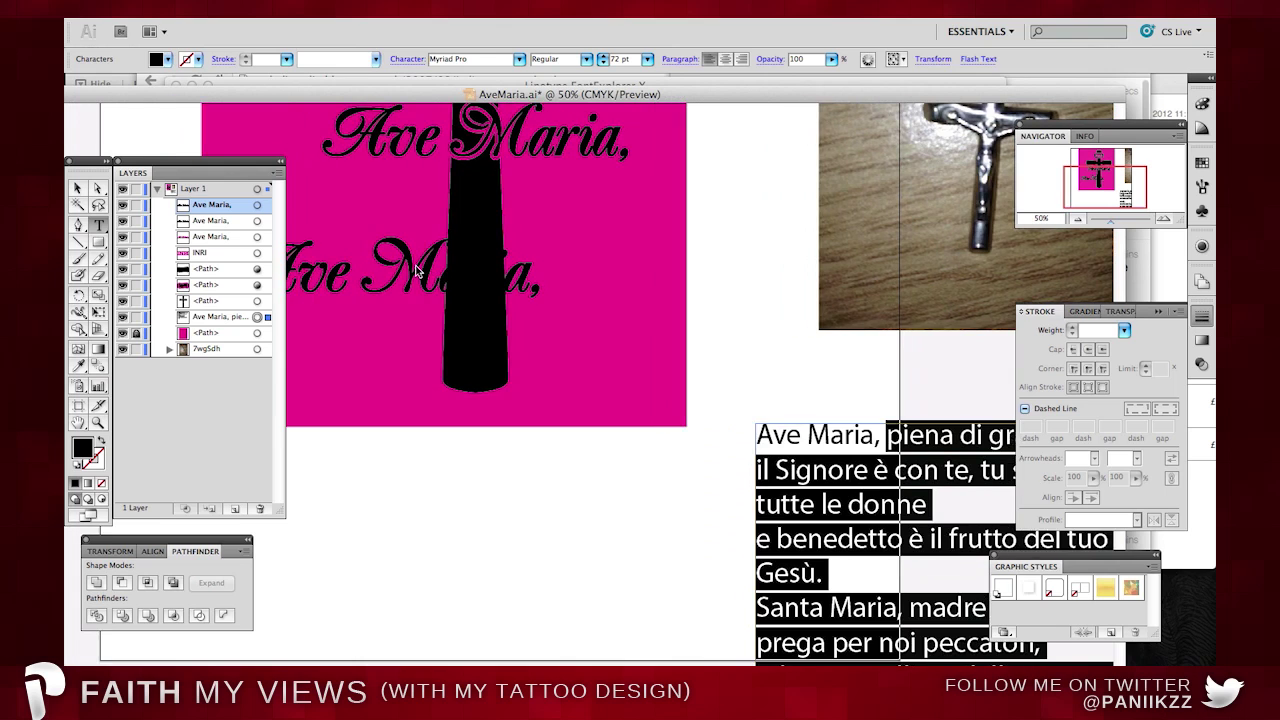
{"action": "left_click", "coordinate": [417, 276]}
{"action": "scroll", "coordinate": [418, 278], "scroll_direction": "left", "scroll_amount": 1}
{"action": "scroll", "coordinate": [417, 278], "scroll_direction": "left", "scroll_amount": 2}
{"action": "key", "text": "super+a"}
{"action": "key", "text": "super+v"}
Set the whole pasted prayer in Poppl-Exquisit Medium.
{"action": "key", "text": "super+a"}
{"action": "type", "text": "Poppl-Exquisit"}
{"action": "key", "text": "Return"}
{"action": "left_click", "coordinate": [688, 345]}
{"action": "key", "text": "super+a"}
{"action": "left_click", "coordinate": [586, 59]}
{"action": "left_click", "coordinate": [556, 77]}
Place the prayer directly under the Ave Maria lettering and join the "il Signore" line to "piena di grazia,".
{"action": "left_click", "coordinate": [79, 189]}
{"action": "left_click_drag", "start_coordinate": [594, 342], "coordinate": [466, 239]}
{"action": "scroll", "coordinate": [466, 240], "scroll_direction": "up", "scroll_amount": 5}
{"action": "left_click_drag", "start_coordinate": [453, 375], "coordinate": [465, 388]}
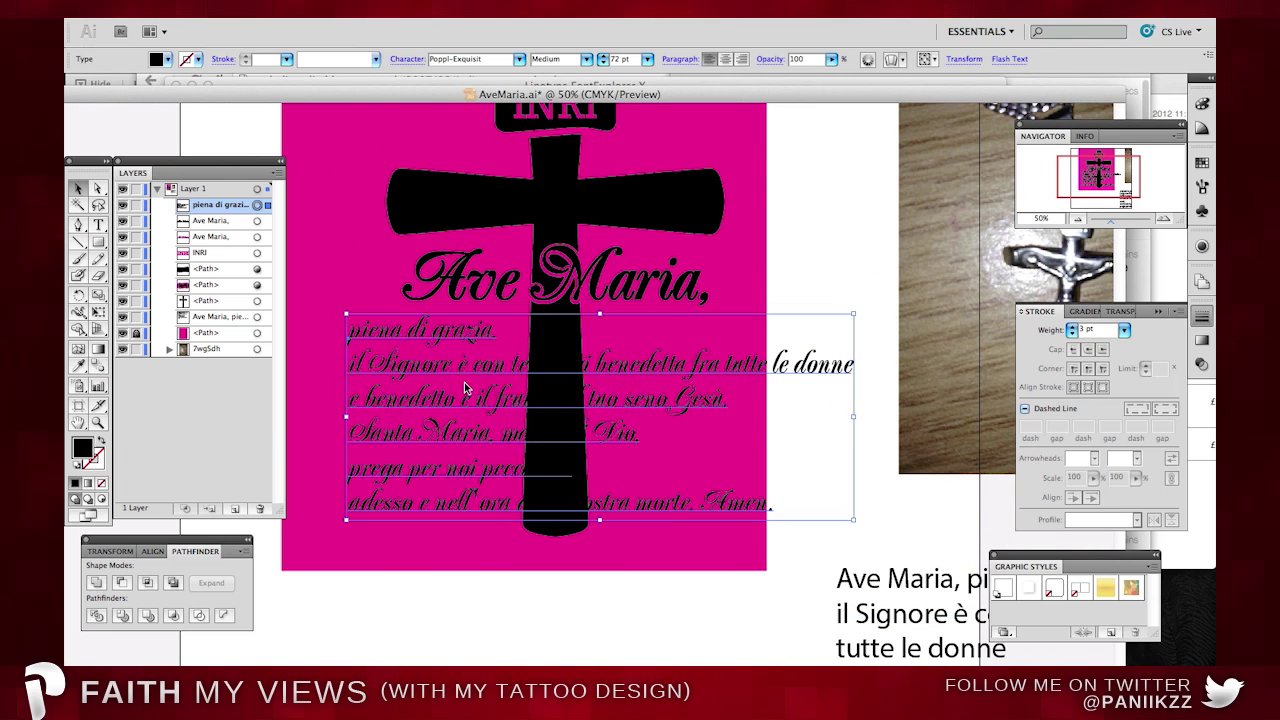
{"action": "double_click", "coordinate": [431, 370]}
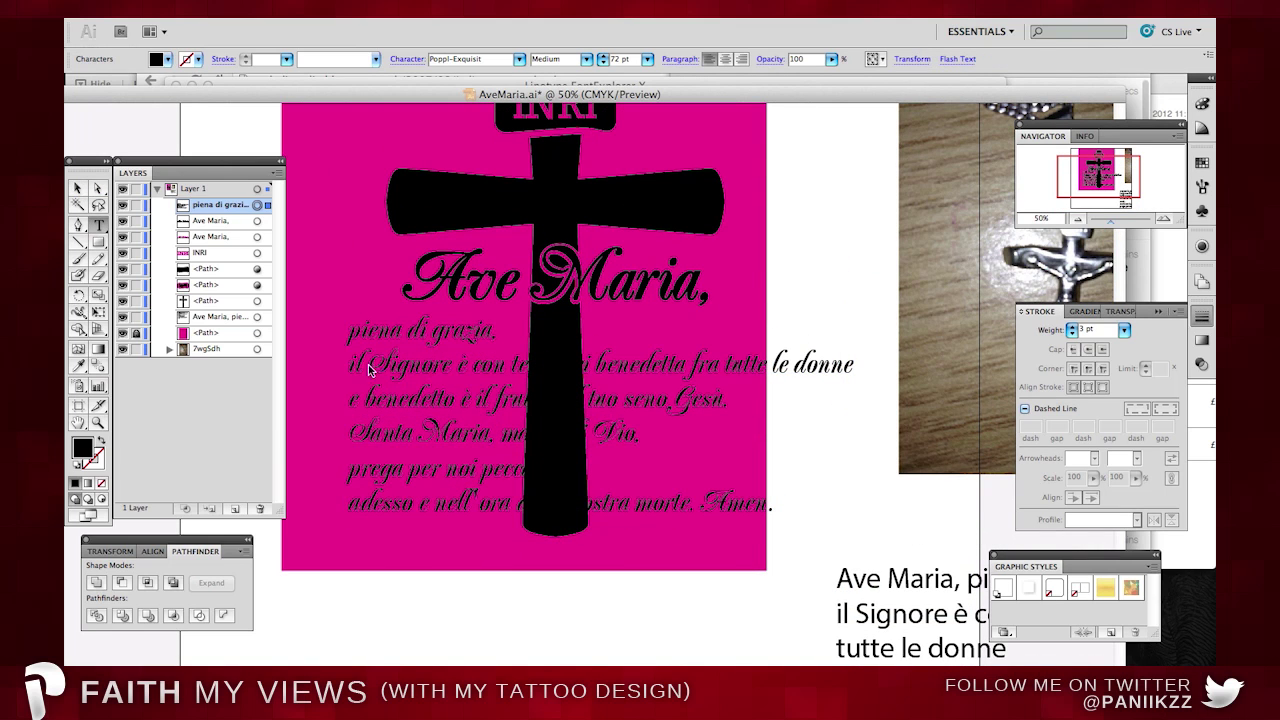
{"action": "key", "text": "BackSpace"}
{"action": "key", "text": "Escape"}
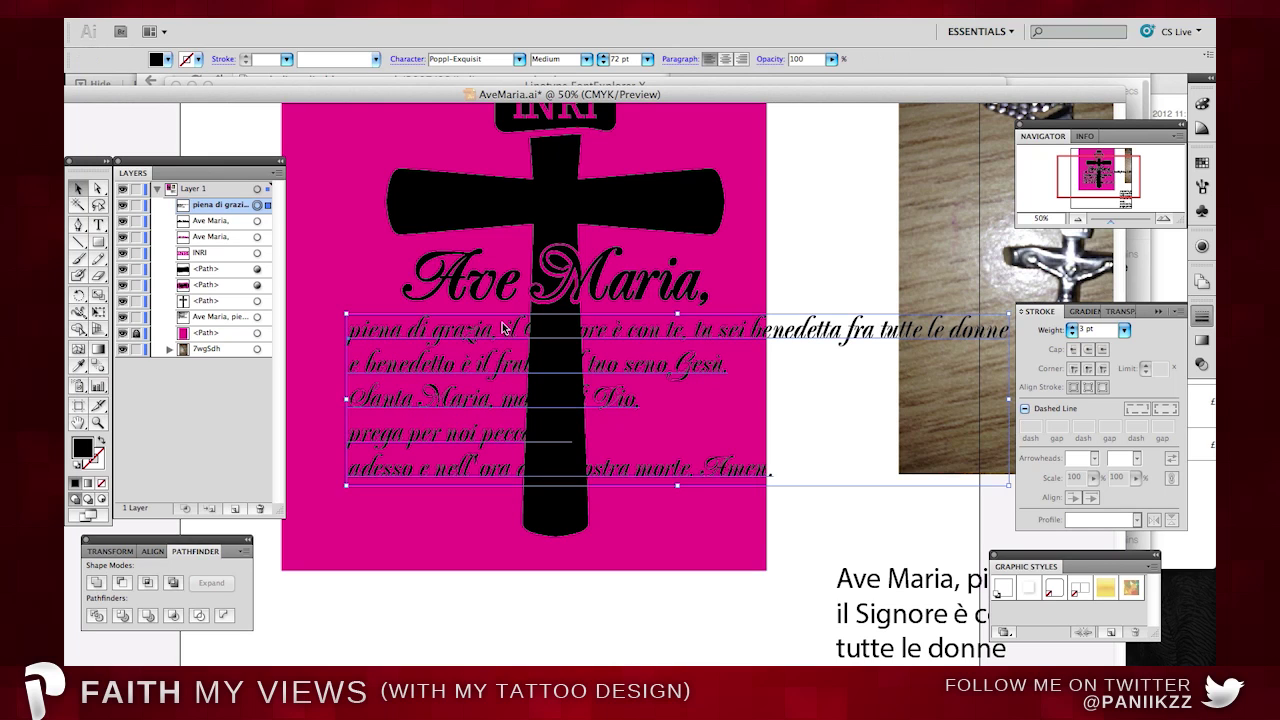
{"action": "left_click_drag", "start_coordinate": [459, 386], "coordinate": [463, 386]}
{"action": "double_click", "coordinate": [464, 383]}
{"action": "left_click", "coordinate": [78, 189]}
{"action": "left_click", "coordinate": [1079, 219]}
{"action": "left_click", "coordinate": [470, 12]}
{"action": "mouse_move", "coordinate": [456, 14]}
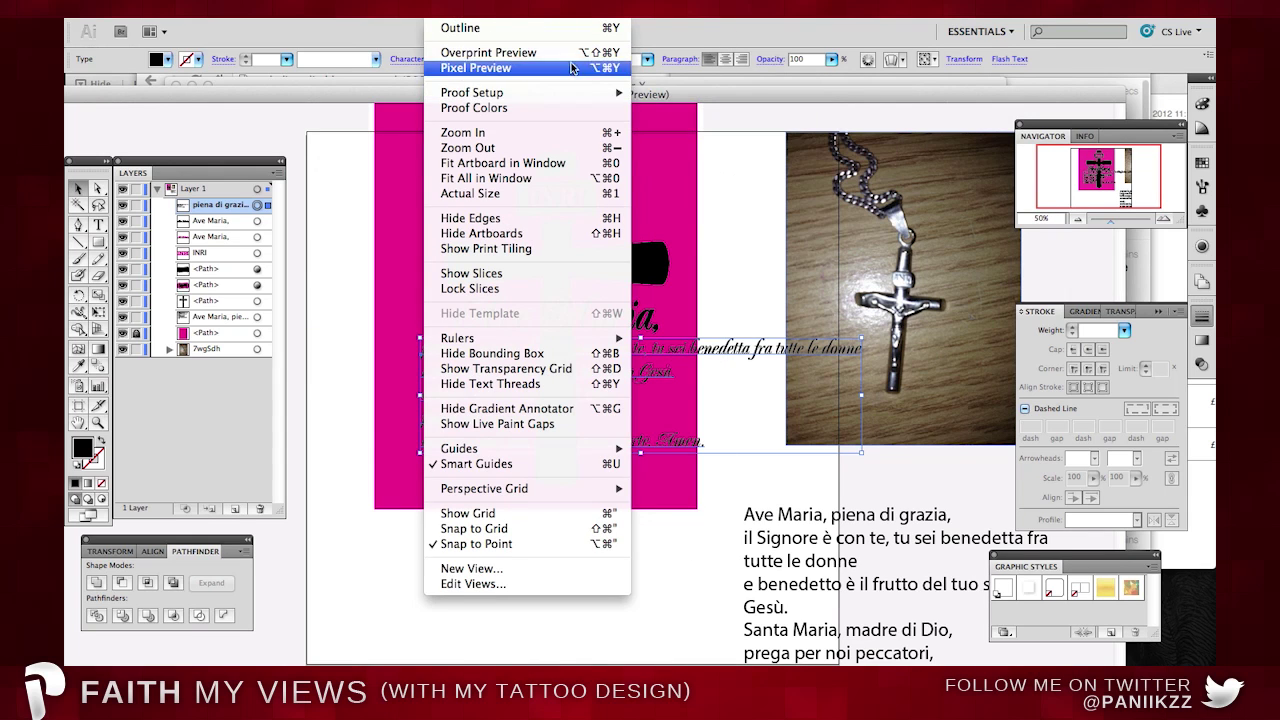
{"action": "left_click", "coordinate": [378, 165]}
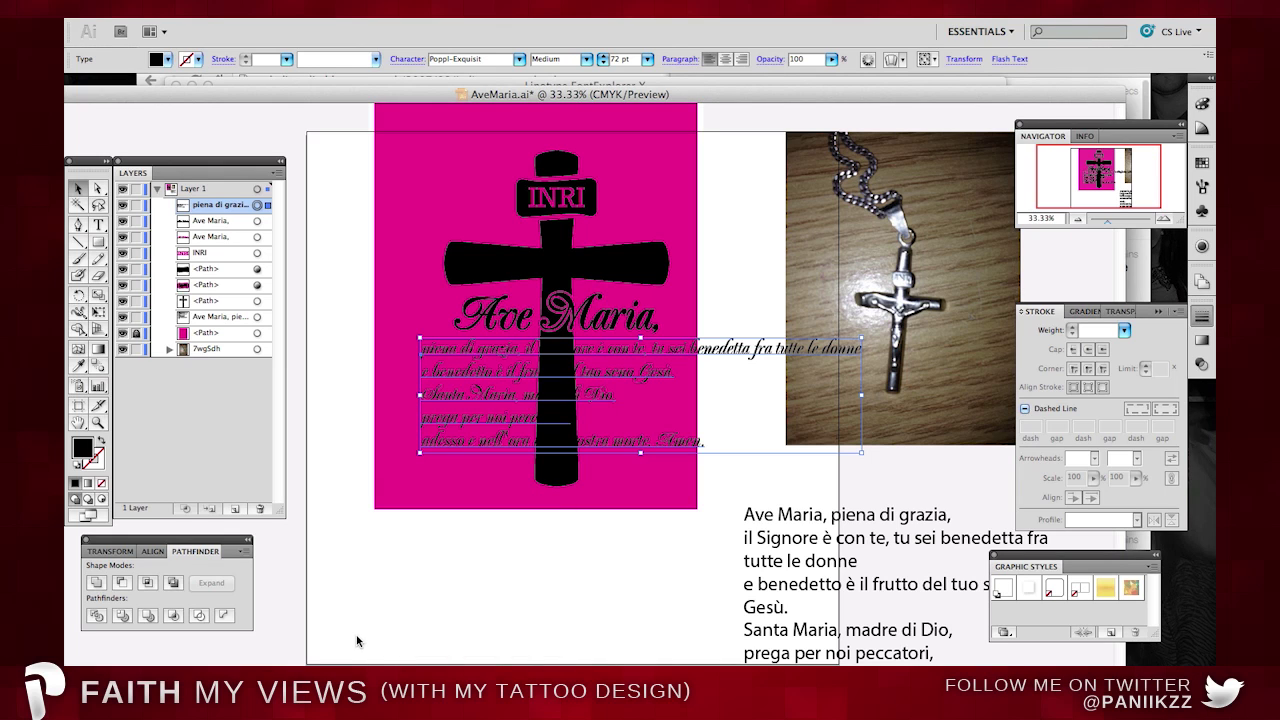
{"action": "scroll", "coordinate": [357, 641], "scroll_direction": "right", "scroll_amount": 10}
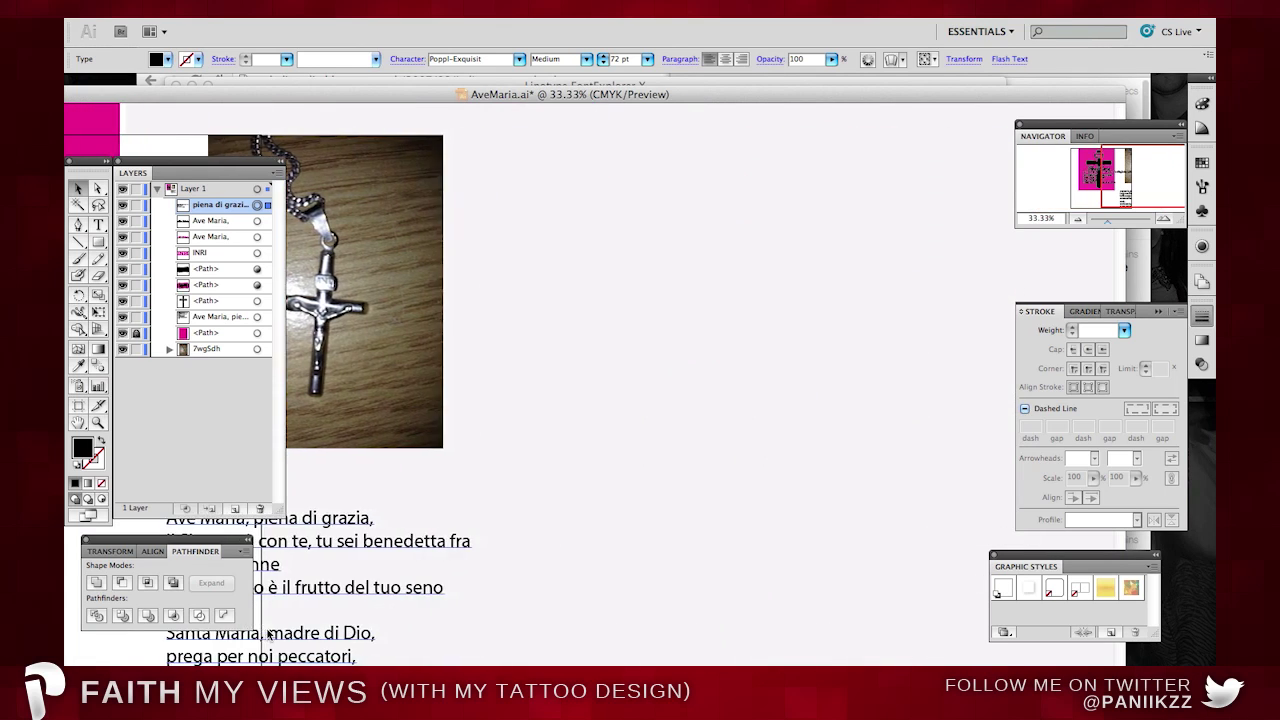
{"action": "scroll", "coordinate": [268, 634], "scroll_direction": "left", "scroll_amount": 2}
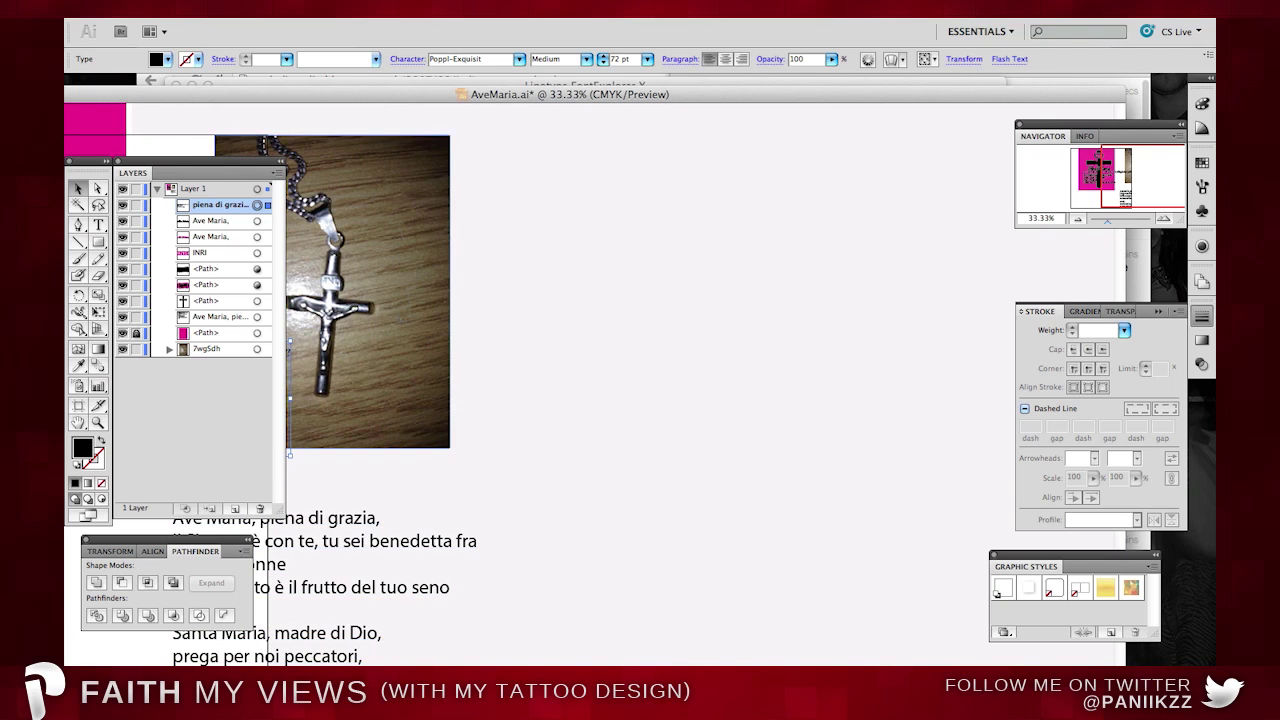
{"action": "left_click", "coordinate": [181, 110]}
{"action": "scroll", "coordinate": [353, 124], "scroll_direction": "left", "scroll_amount": 5}
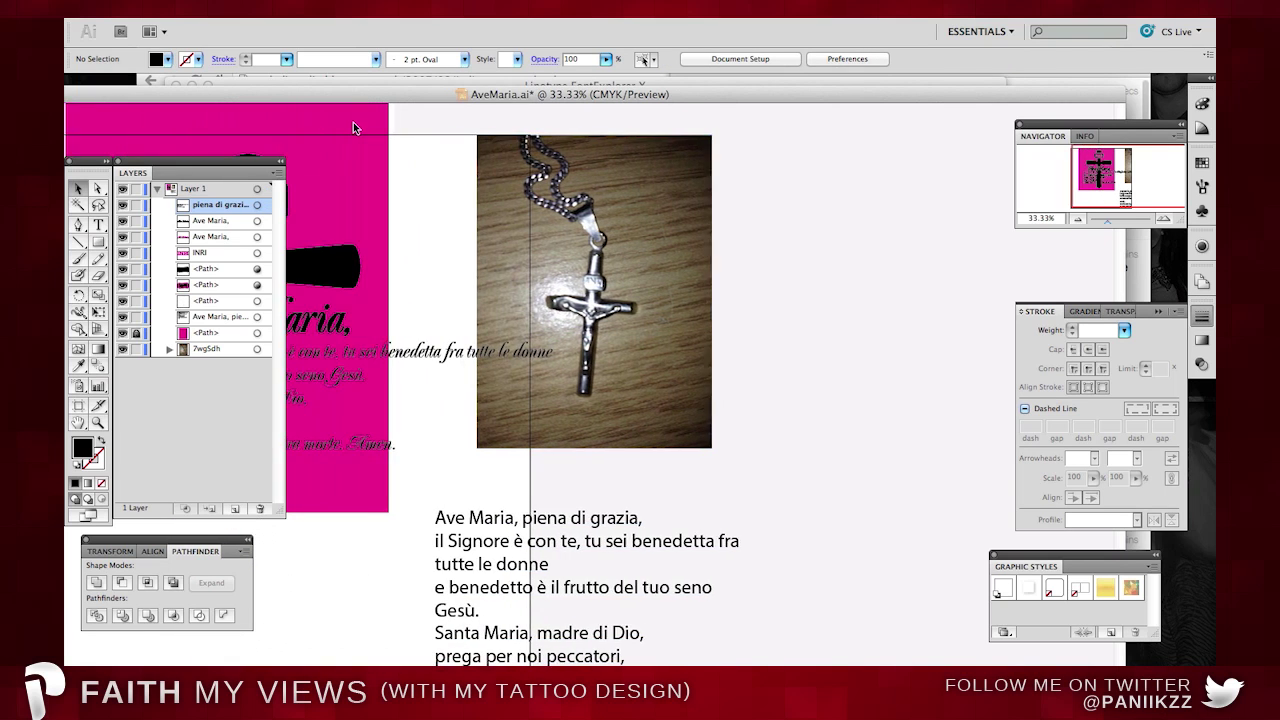
{"action": "scroll", "coordinate": [353, 122], "scroll_direction": "left", "scroll_amount": 7}
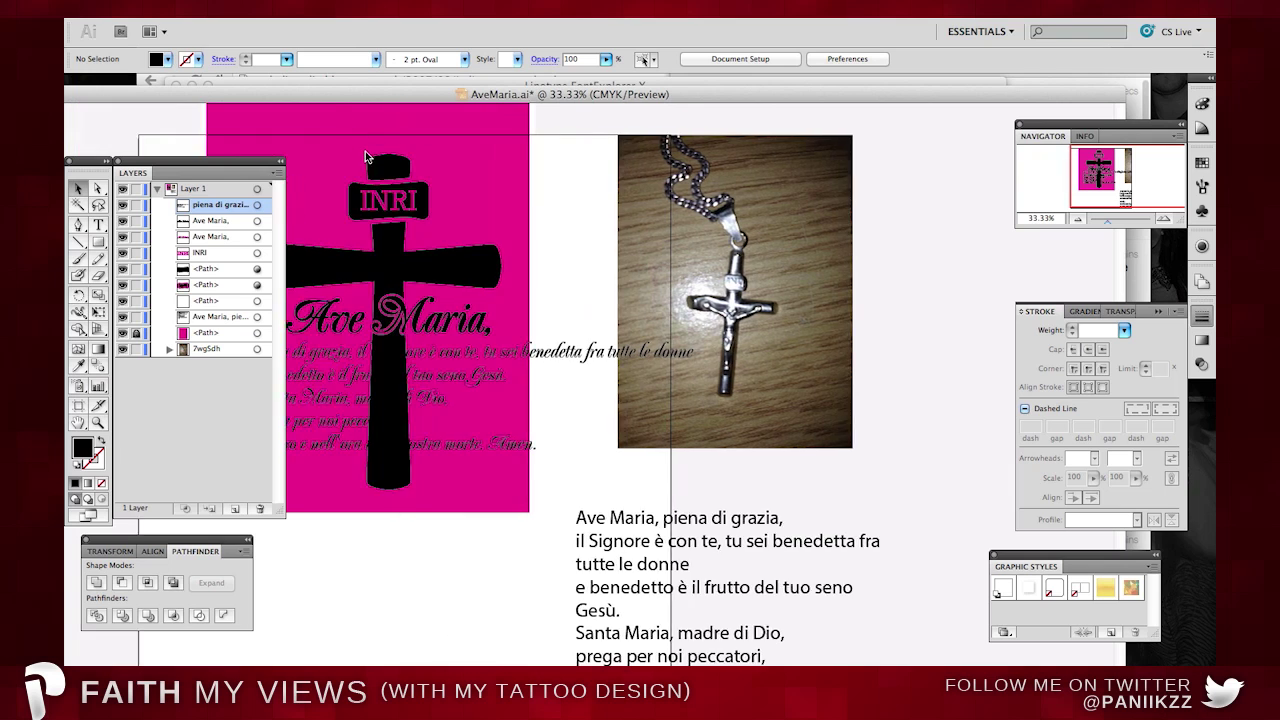
Move the prayer text below the magenta rectangle and paste a duplicate of it over the cross.
{"action": "left_click", "coordinate": [1167, 220]}
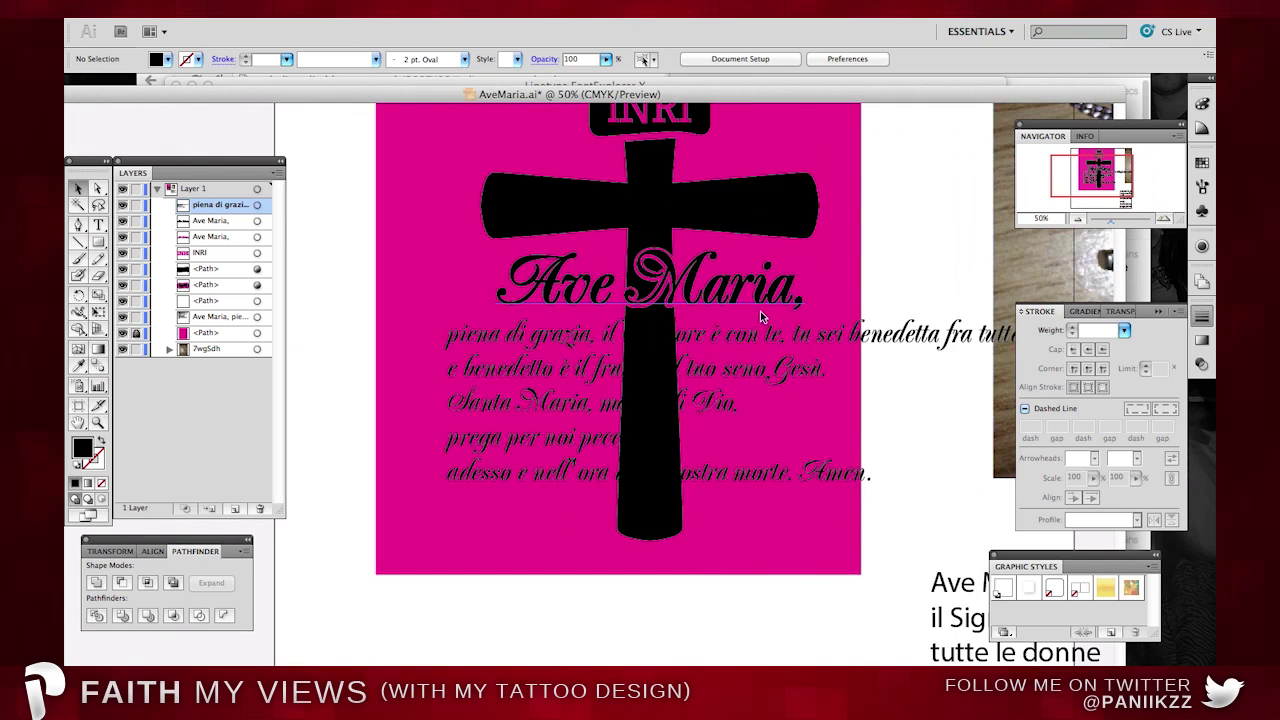
{"action": "left_click", "coordinate": [740, 341]}
{"action": "scroll", "coordinate": [718, 325], "scroll_direction": "down", "scroll_amount": 2}
{"action": "left_click_drag", "start_coordinate": [712, 304], "coordinate": [612, 565]}
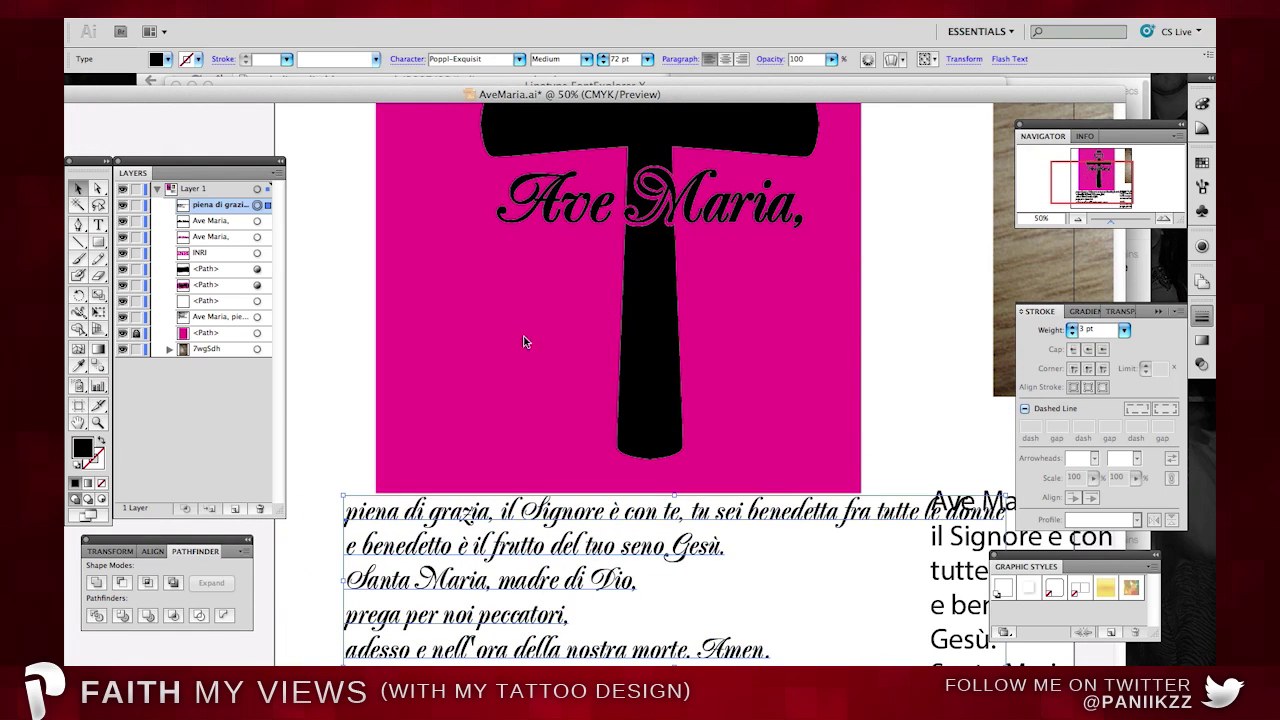
{"action": "key", "text": "ctrl+c"}
{"action": "key", "text": "ctrl+v"}
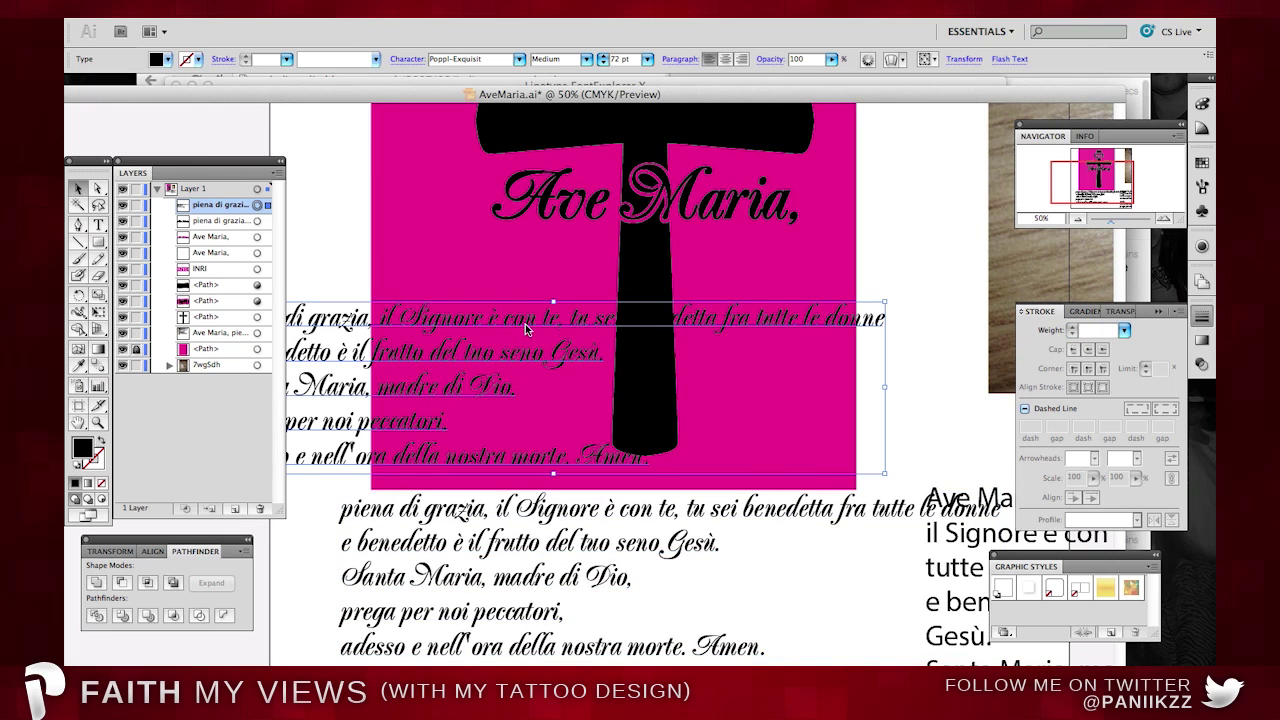
Break the first line of the prayer below the rectangle before "tu sei benedetta".
{"action": "key", "text": "t"}
{"action": "double_click", "coordinate": [686, 508]}
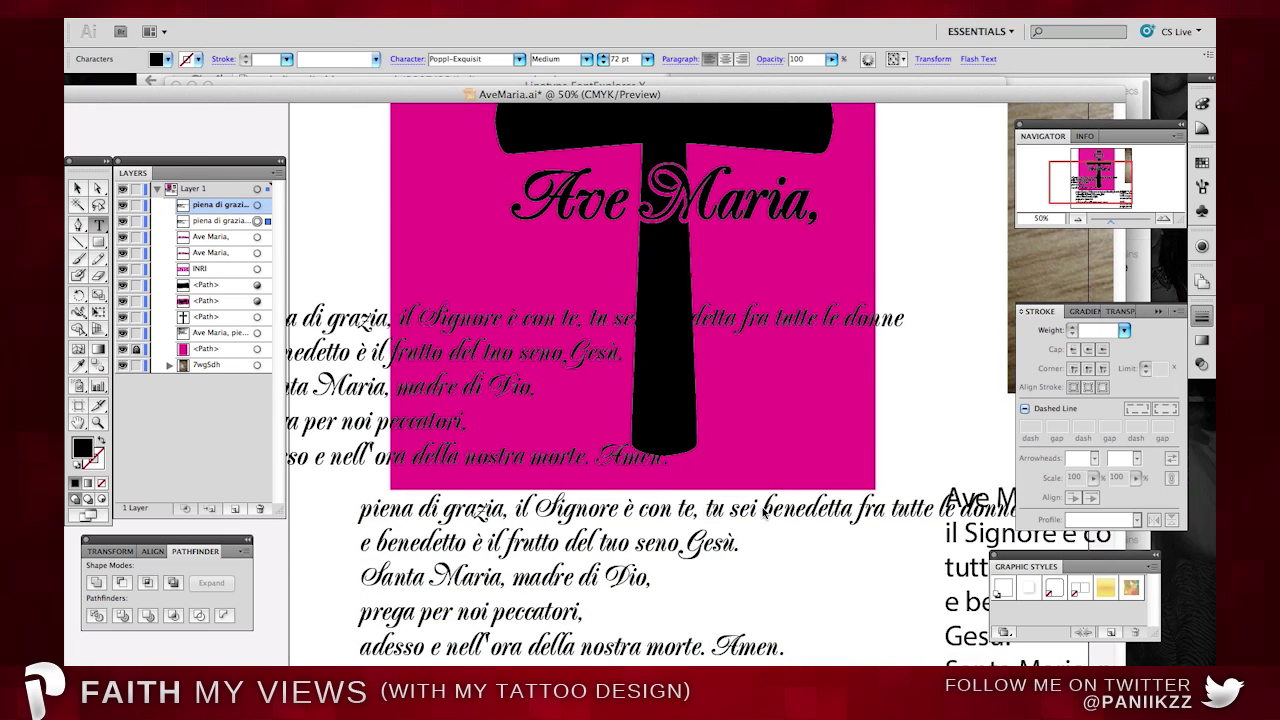
{"action": "key", "text": "Return"}
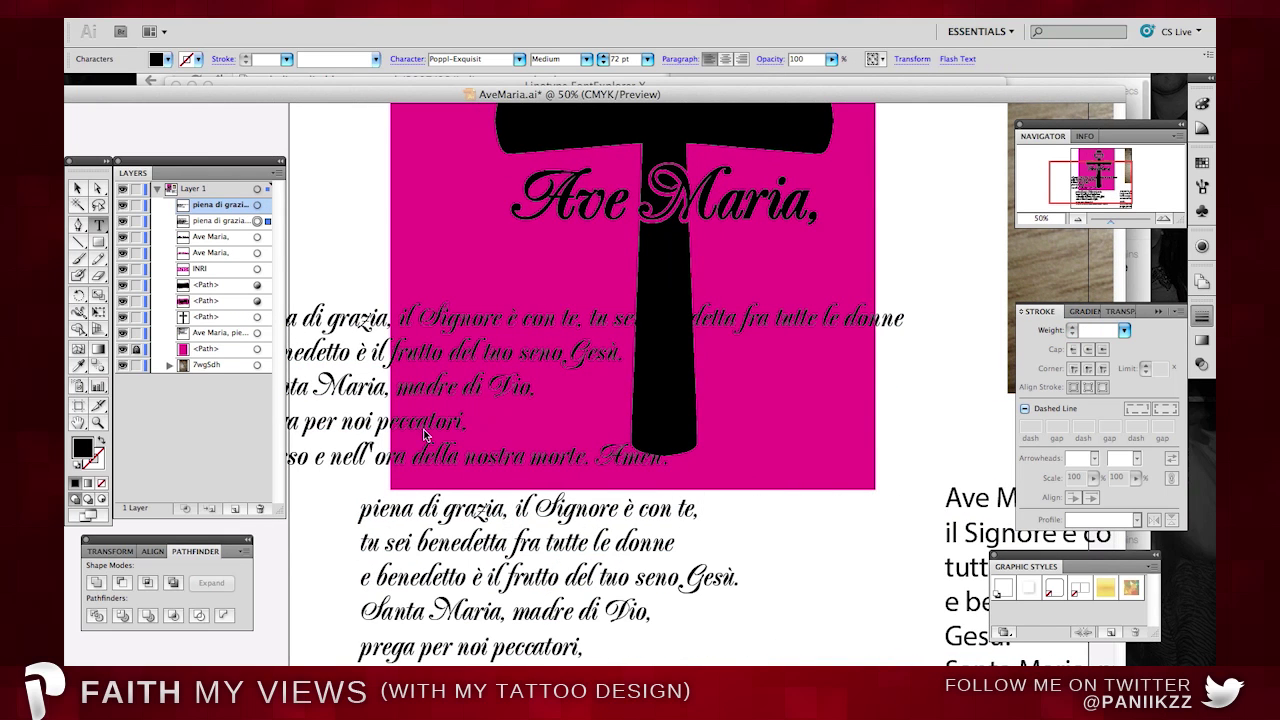
Replace the wording of the duplicate prayer on the cross with only "piena di grazia,".
{"action": "left_click_drag", "start_coordinate": [505, 510], "coordinate": [358, 510]}
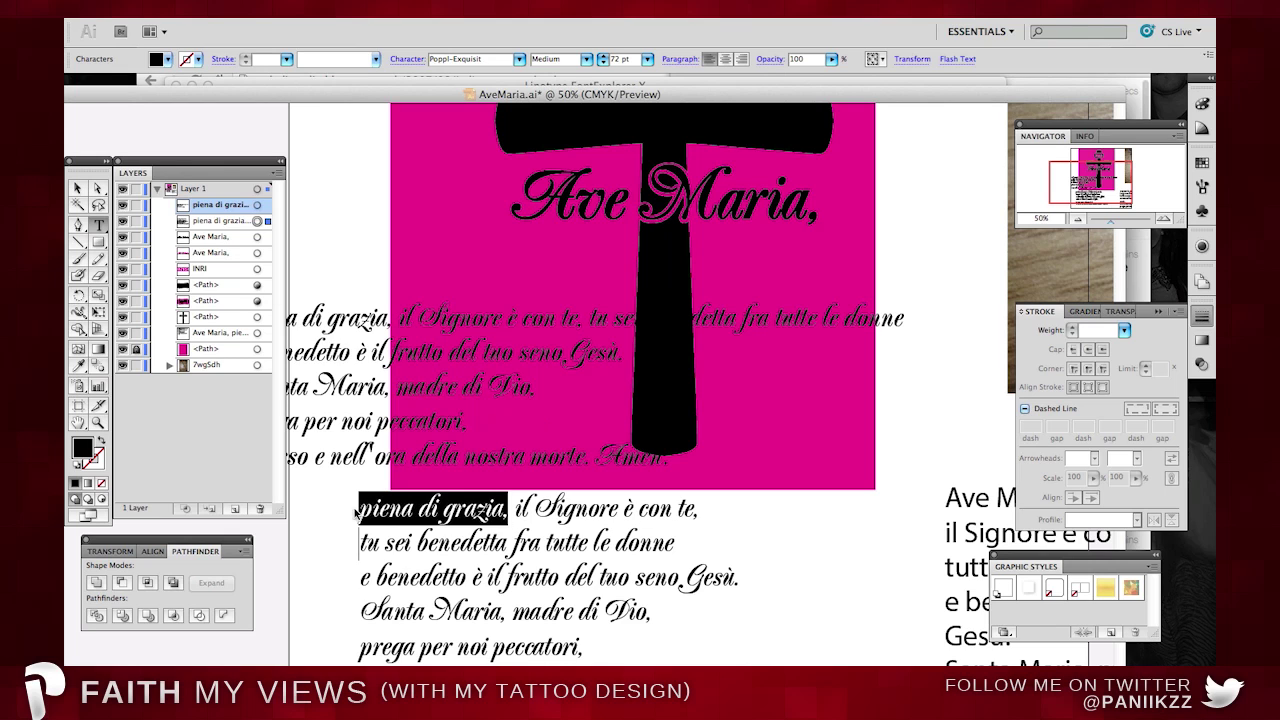
{"action": "left_click", "coordinate": [514, 354]}
{"action": "key", "text": "ctrl+a"}
{"action": "key", "text": "ctrl+v"}
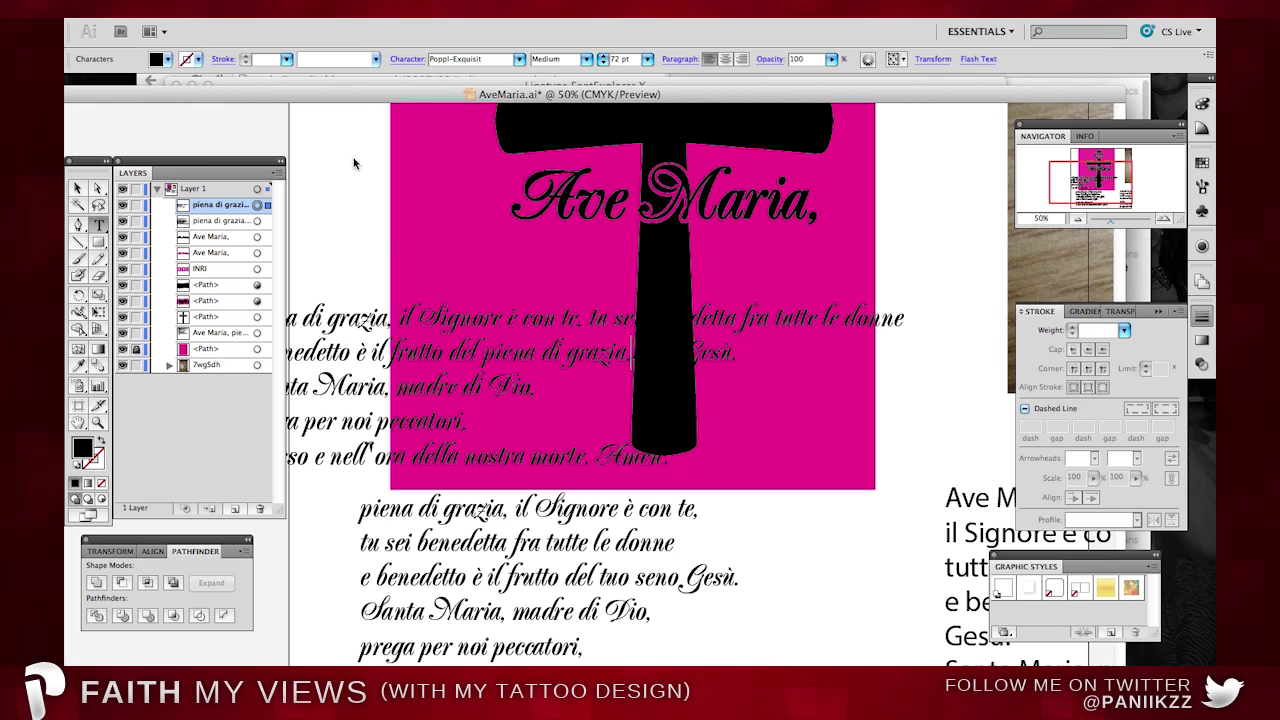
{"action": "key", "text": "ctrl+a"}
{"action": "key", "text": "ctrl+v"}
{"action": "key", "text": "ctrl+a"}
Right-align the "piena di grazia," text and place it under Ave Maria against the left edge of the shaft.
{"action": "left_click", "coordinate": [741, 59]}
{"action": "left_click", "coordinate": [78, 188]}
{"action": "left_click_drag", "start_coordinate": [377, 318], "coordinate": [526, 317]}
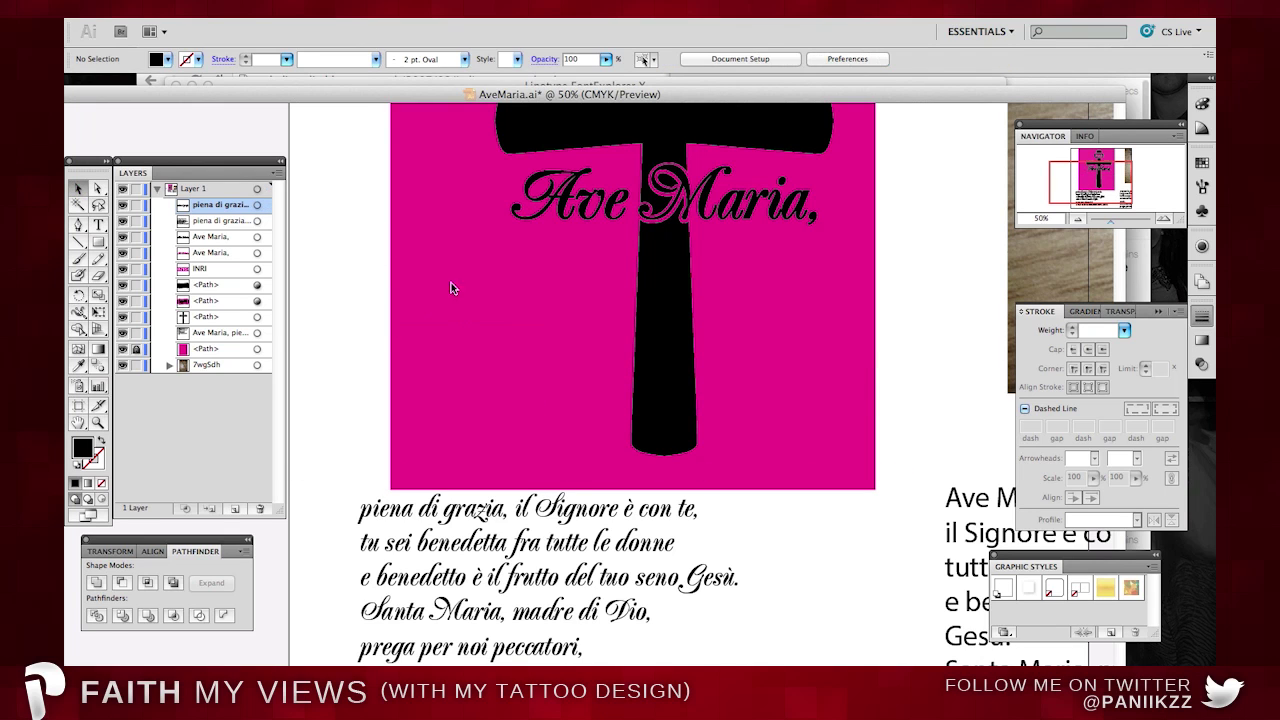
{"action": "left_click", "coordinate": [1077, 219]}
{"action": "left_click_drag", "start_coordinate": [334, 342], "coordinate": [602, 292]}
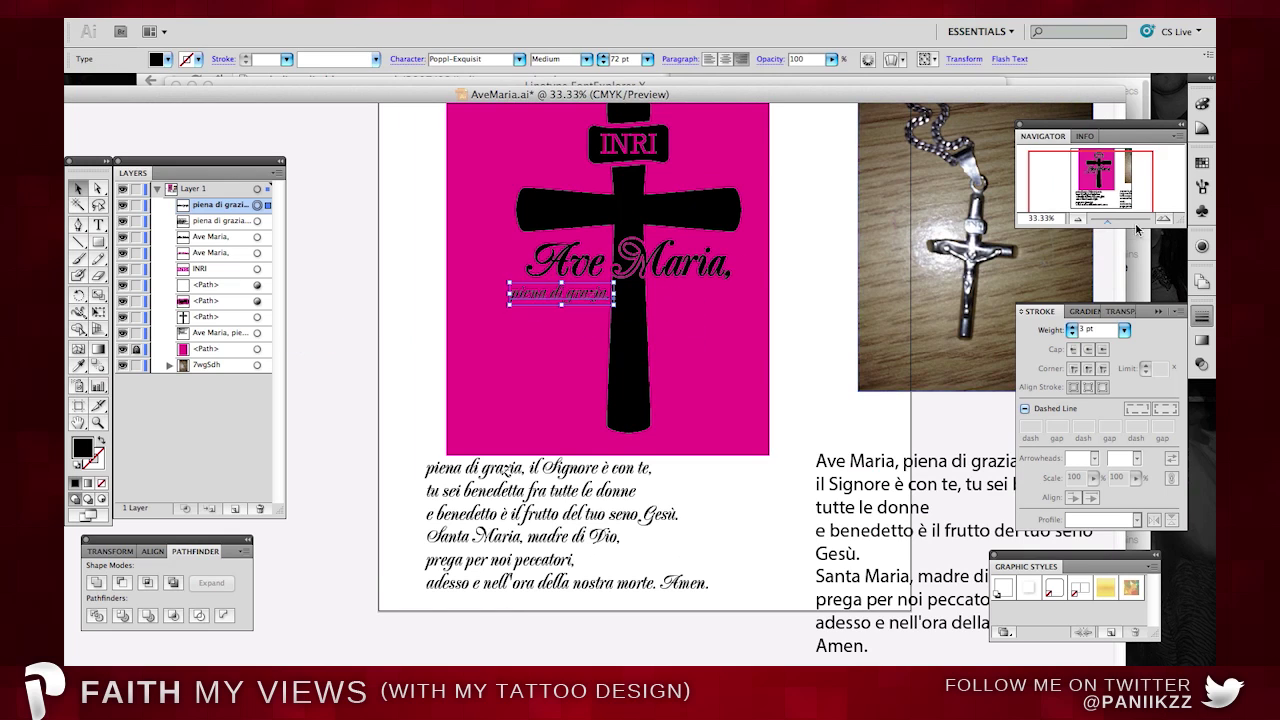
{"action": "left_click", "coordinate": [1164, 219]}
{"action": "left_click", "coordinate": [1164, 219]}
{"action": "scroll", "coordinate": [734, 268], "scroll_direction": "up", "scroll_amount": 4}
{"action": "scroll", "coordinate": [734, 268], "scroll_direction": "right", "scroll_amount": 3}
{"action": "scroll", "coordinate": [734, 268], "scroll_direction": "up", "scroll_amount": 3}
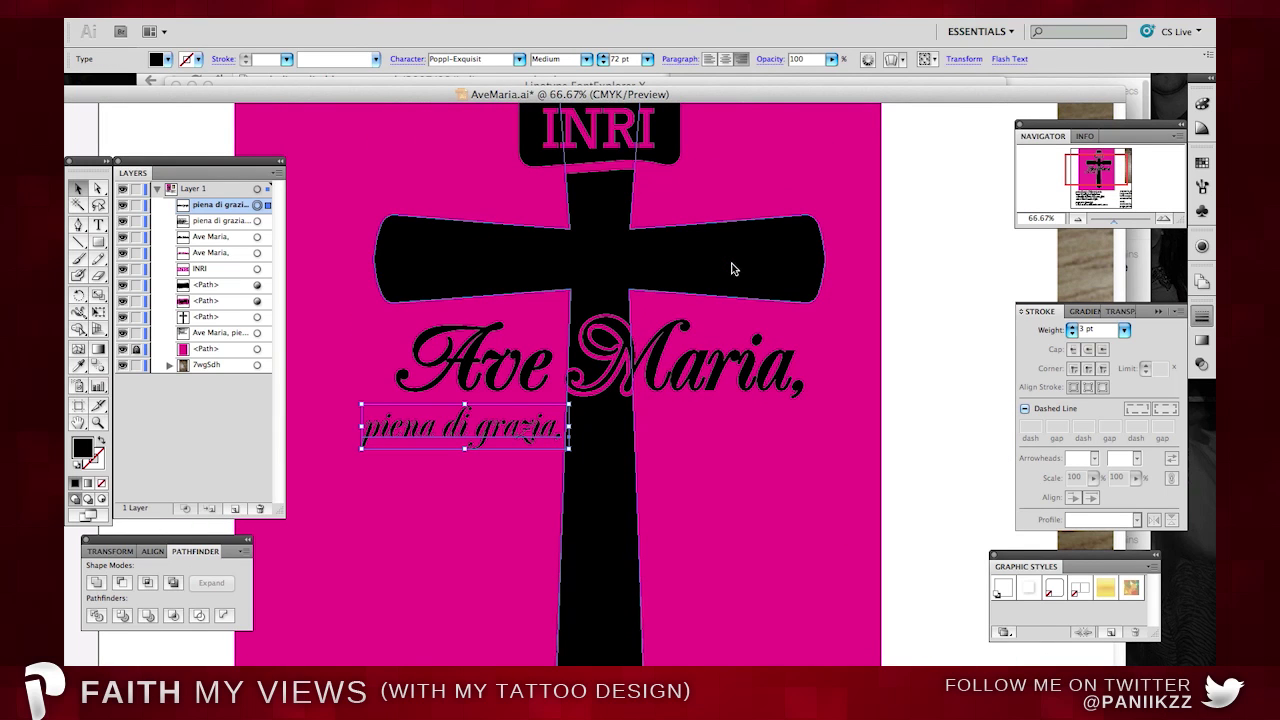
Delete the separate "piena di grazia," text beside the cross's shaft.
{"action": "left_click", "coordinate": [940, 238]}
{"action": "left_click", "coordinate": [1077, 219]}
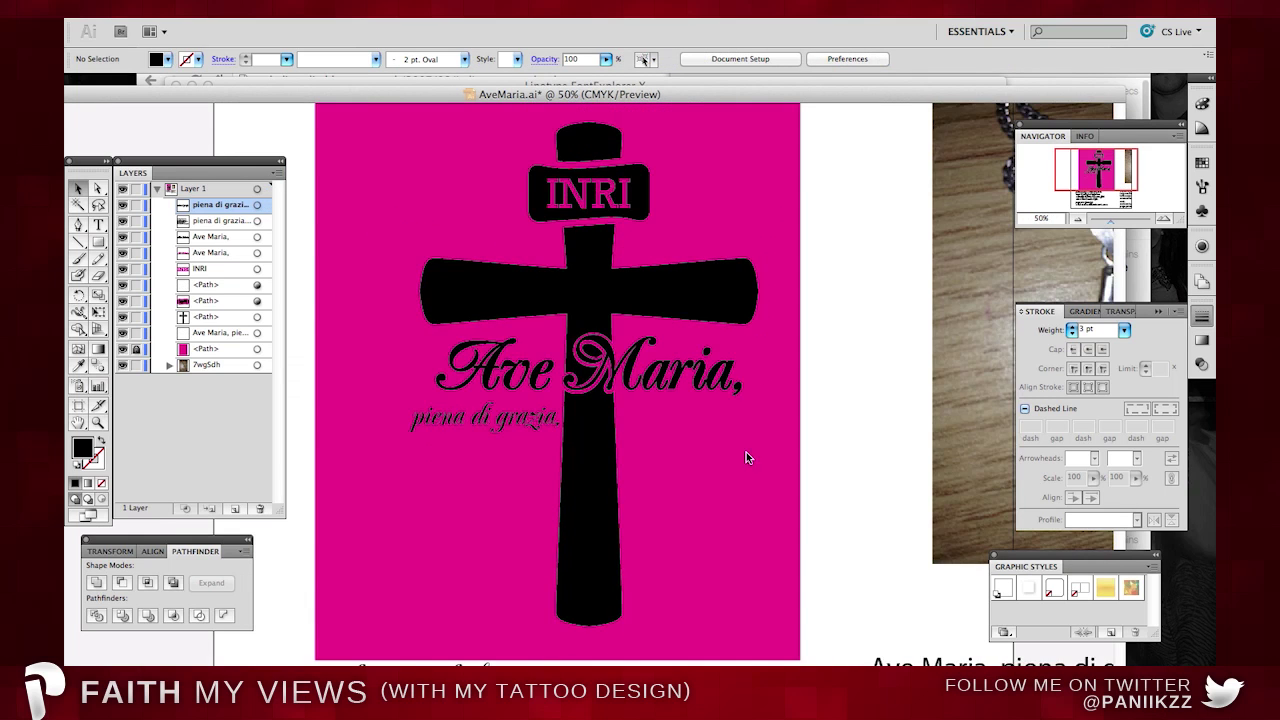
{"action": "scroll", "coordinate": [746, 452], "scroll_direction": "down", "scroll_amount": 6}
{"action": "scroll", "coordinate": [740, 453], "scroll_direction": "left", "scroll_amount": 2}
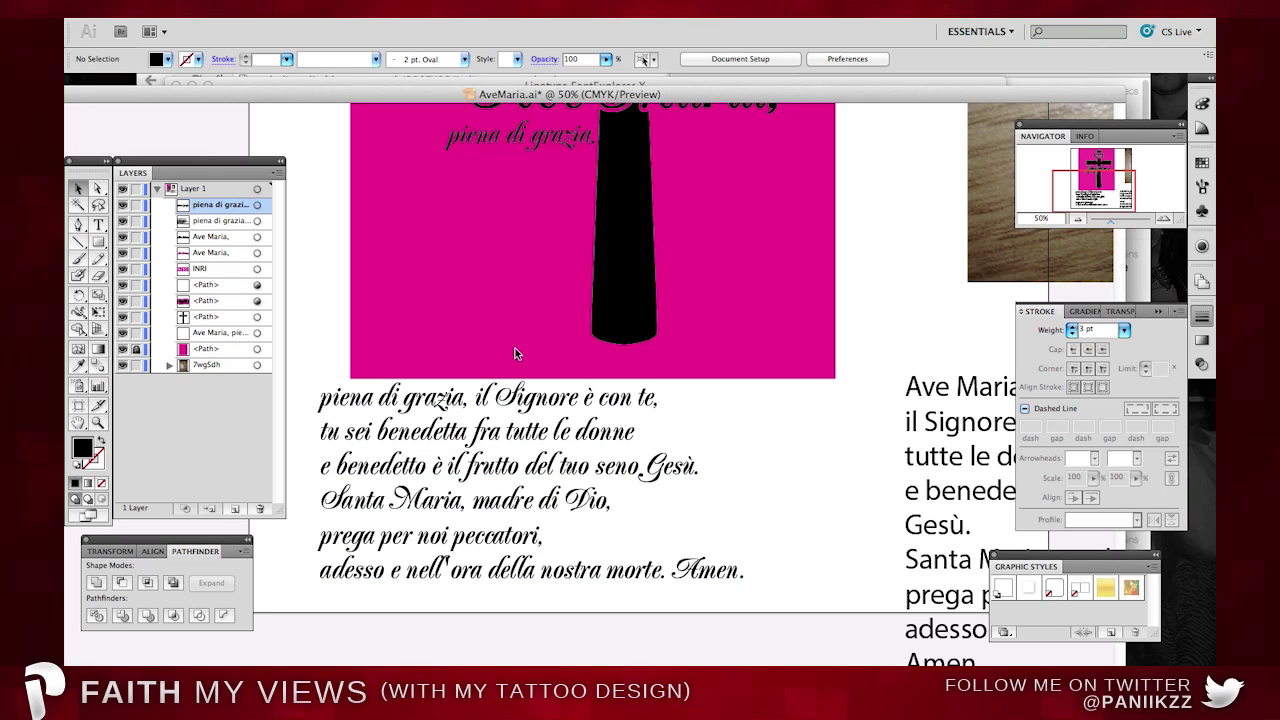
{"action": "left_click", "coordinate": [536, 140]}
{"action": "key", "text": "Delete"}
Move the full prayer onto the cross's shaft below Ave Maria and put "Amen." on its own line.
{"action": "left_click_drag", "start_coordinate": [502, 450], "coordinate": [610, 187]}
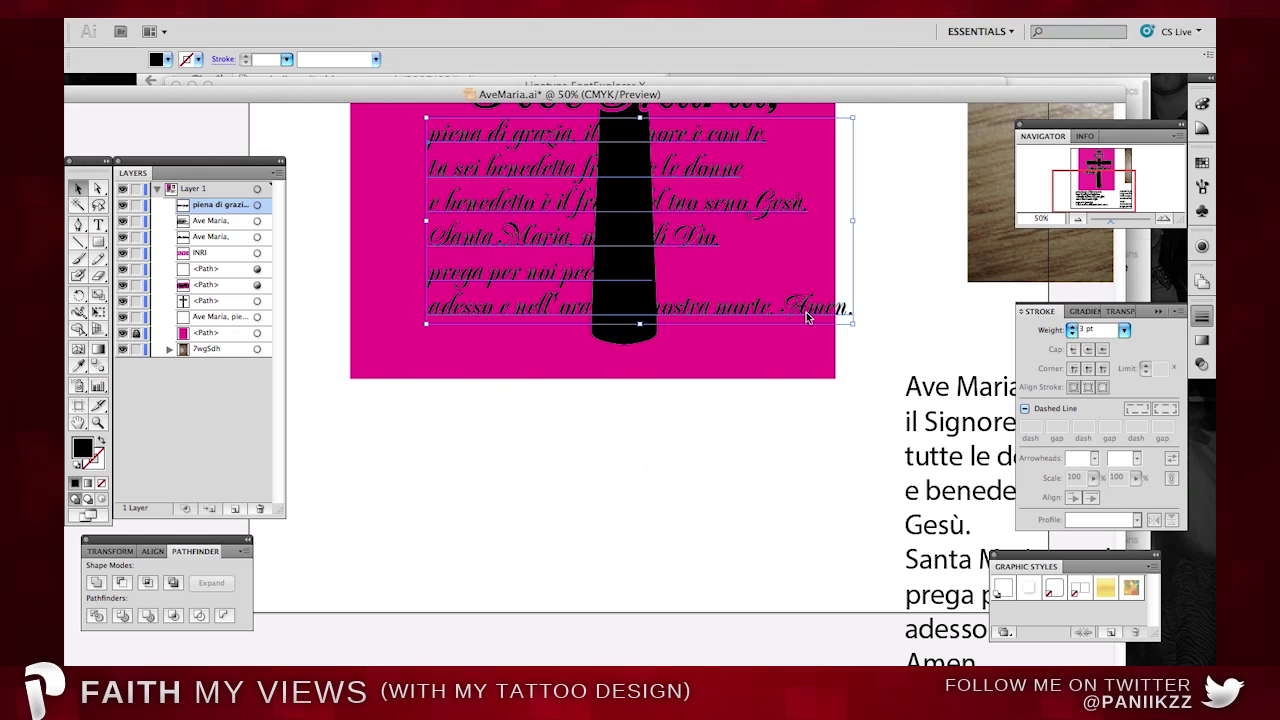
{"action": "double_click", "coordinate": [788, 312]}
{"action": "key", "text": "Return"}
{"action": "scroll", "coordinate": [700, 325], "scroll_direction": "up", "scroll_amount": 4}
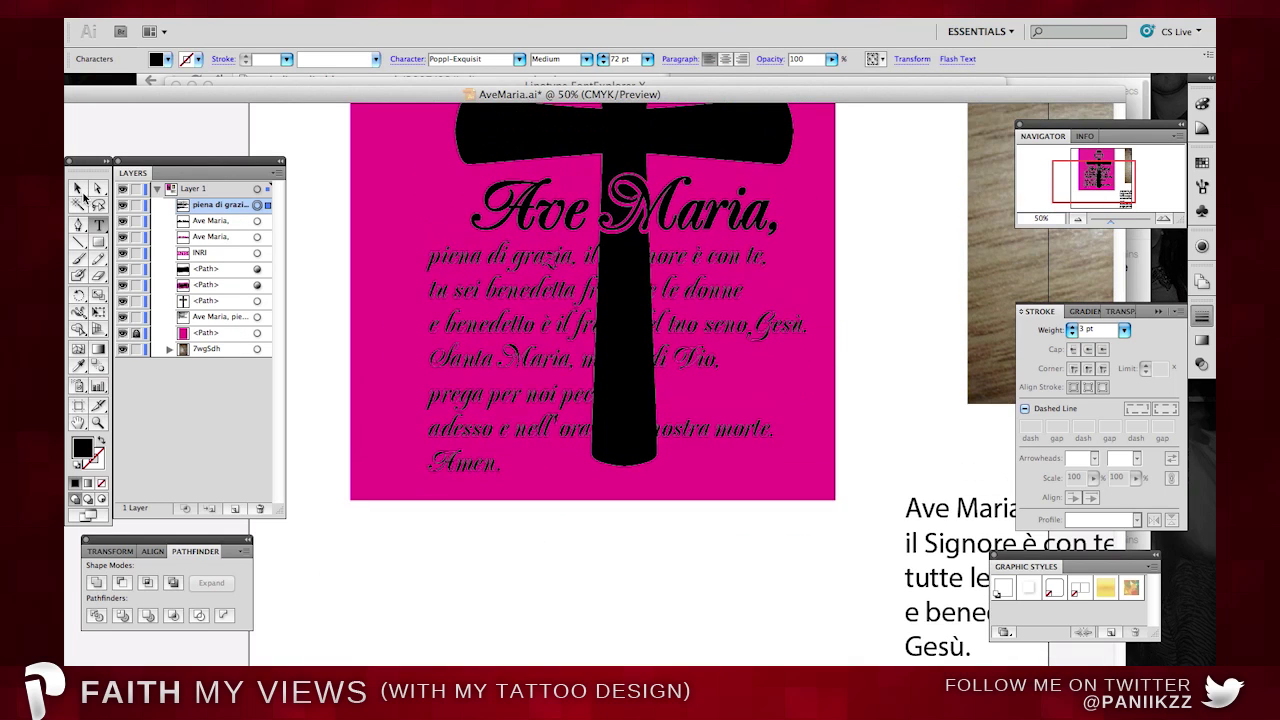
Shift the prayer text slightly to the right under the Ave Maria lettering and deselect it.
{"action": "left_click", "coordinate": [77, 188]}
{"action": "left_click_drag", "start_coordinate": [482, 291], "coordinate": [498, 295]}
{"action": "left_click_drag", "start_coordinate": [368, 248], "coordinate": [370, 246]}
{"action": "scroll", "coordinate": [376, 228], "scroll_direction": "up", "scroll_amount": 3}
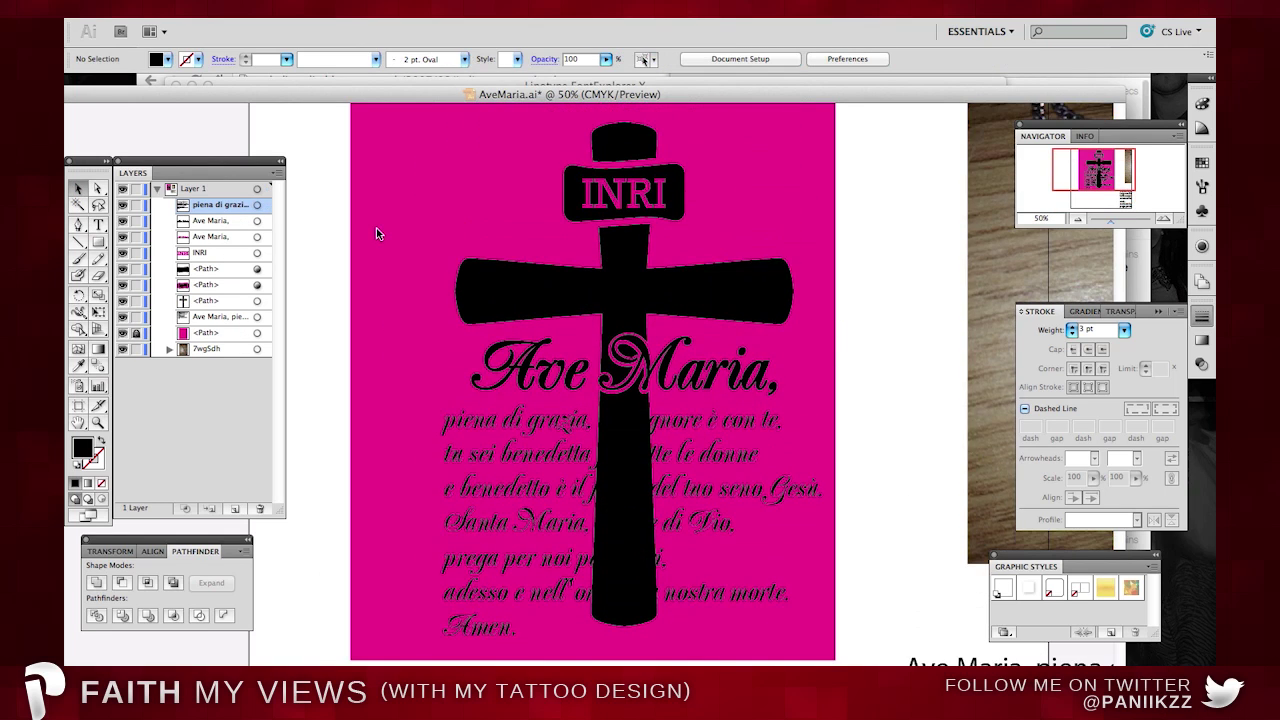
Group the cross path with the two band paths and move the INRI text into that group.
{"action": "left_click", "coordinate": [261, 302]}
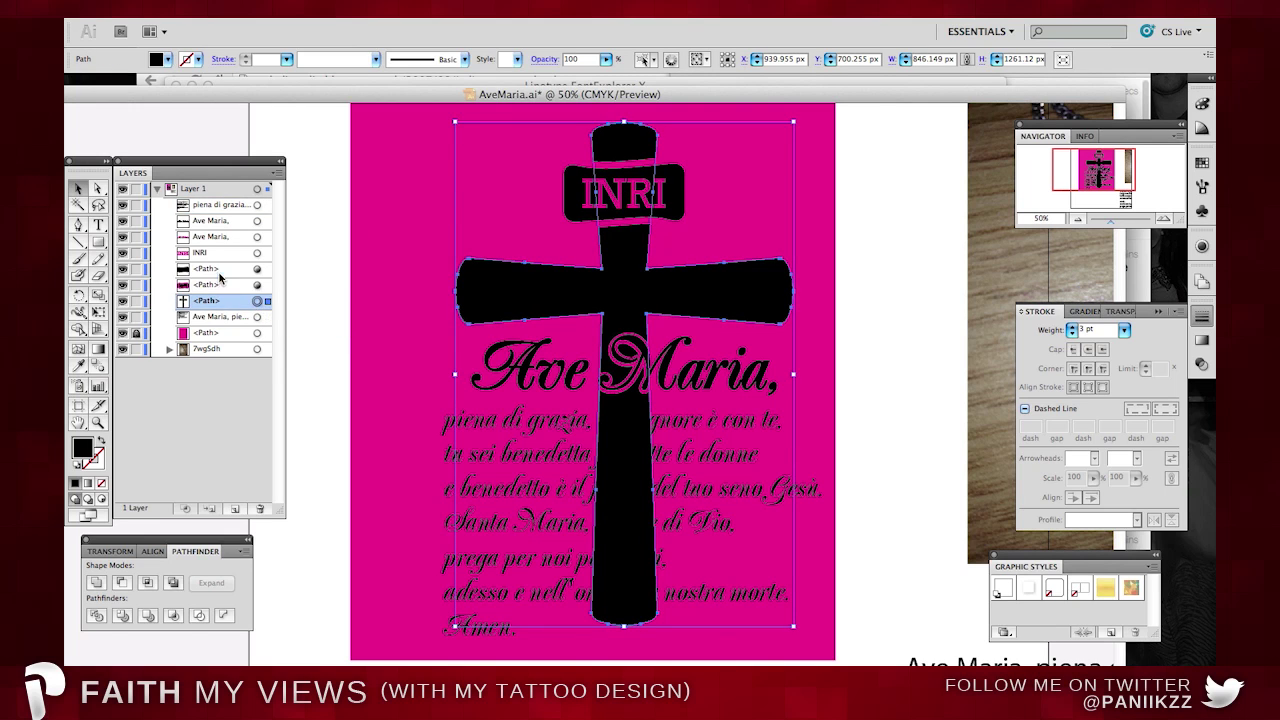
{"action": "left_click", "coordinate": [221, 270]}
{"action": "left_click", "coordinate": [224, 317], "text": "shift"}
{"action": "left_click", "coordinate": [266, 270]}
{"action": "left_click", "coordinate": [267, 286], "text": "shift"}
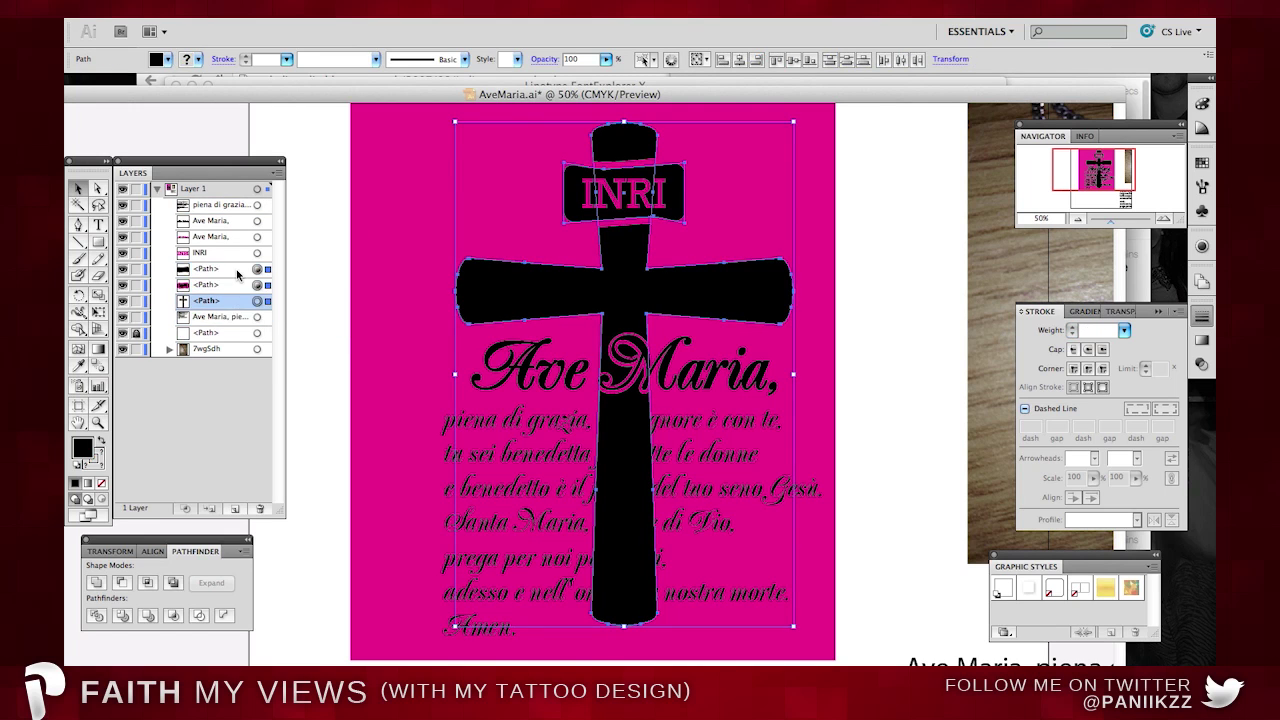
{"action": "key", "text": "ctrl+g"}
{"action": "left_click", "coordinate": [169, 269]}
{"action": "left_click", "coordinate": [225, 317]}
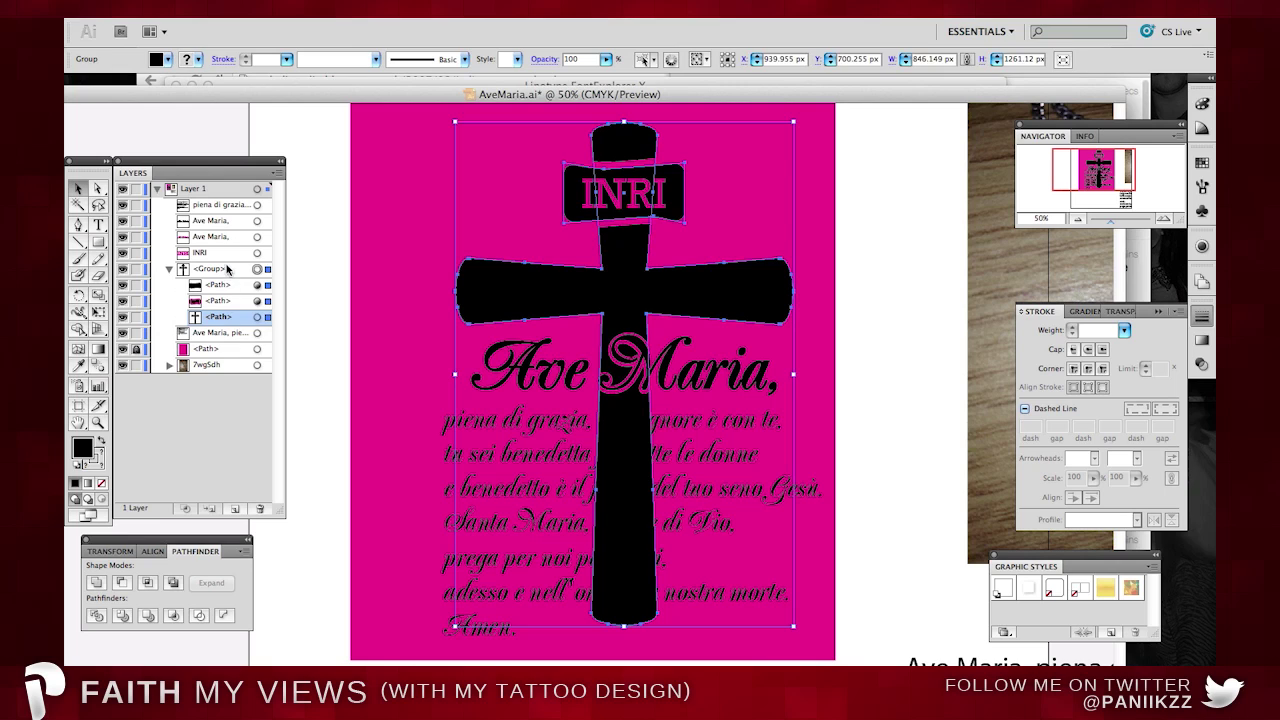
{"action": "left_click", "coordinate": [240, 329]}
{"action": "left_click", "coordinate": [220, 316]}
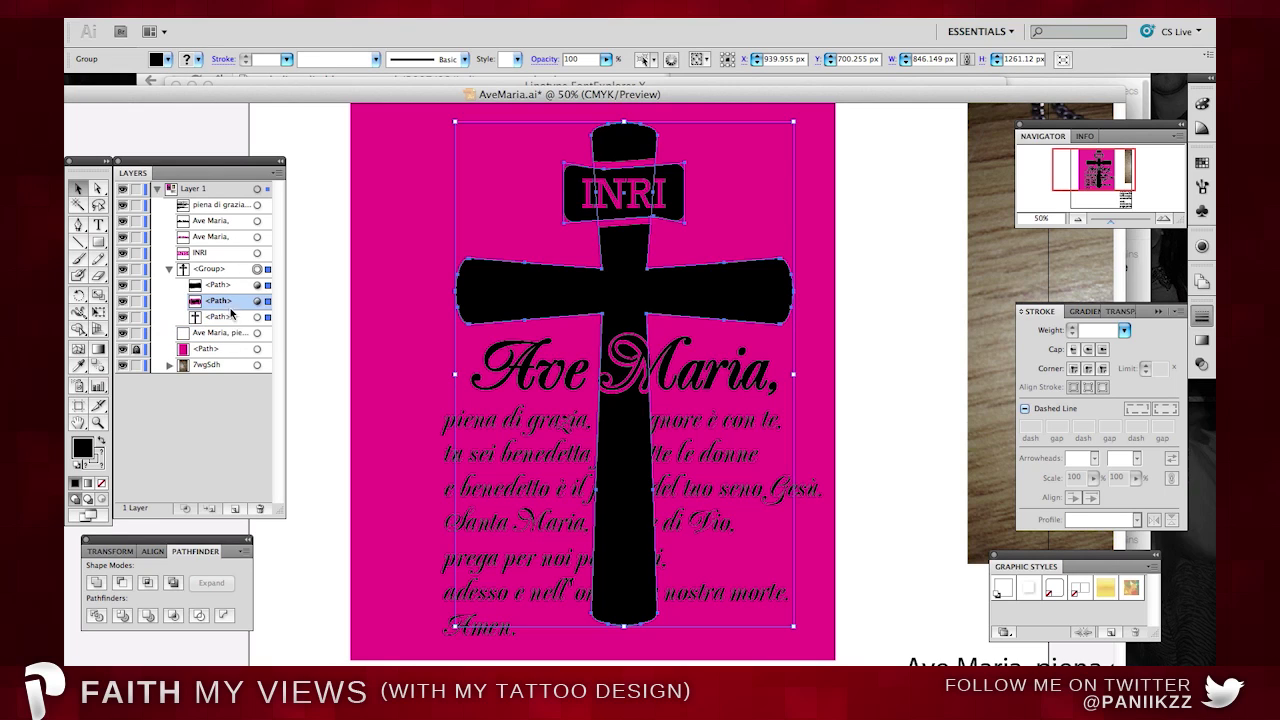
{"action": "left_click", "coordinate": [440, 203]}
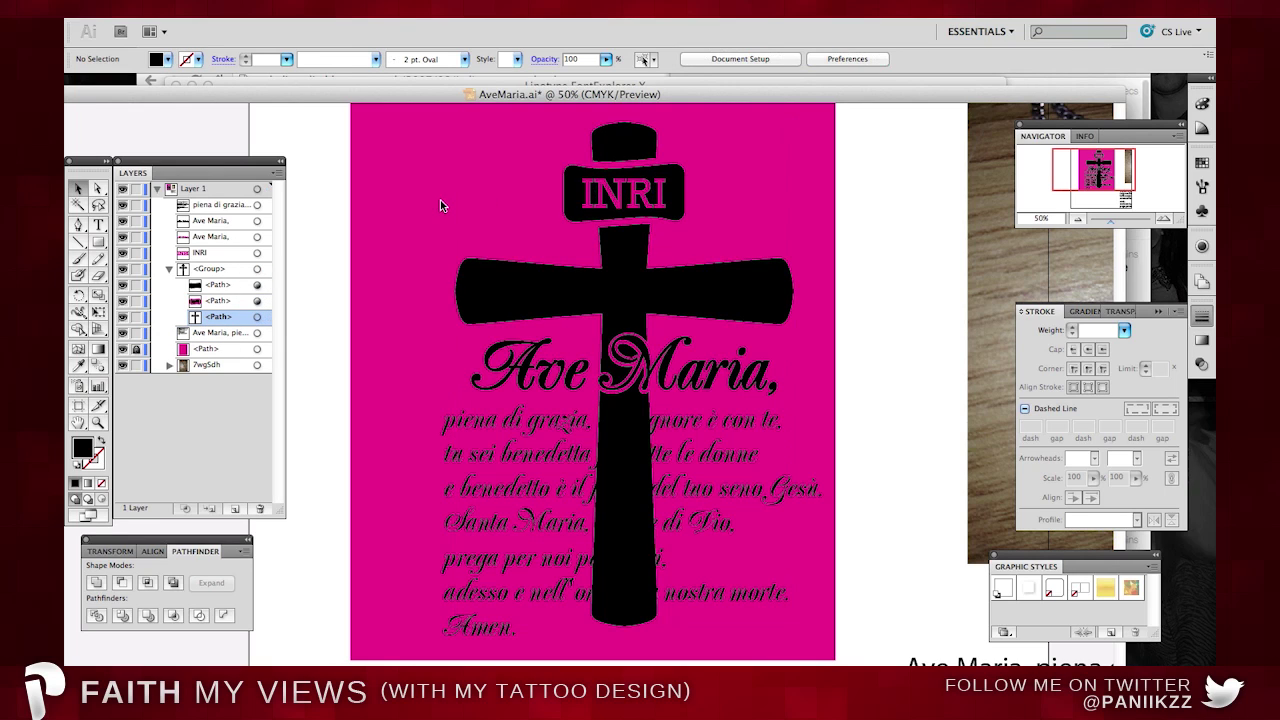
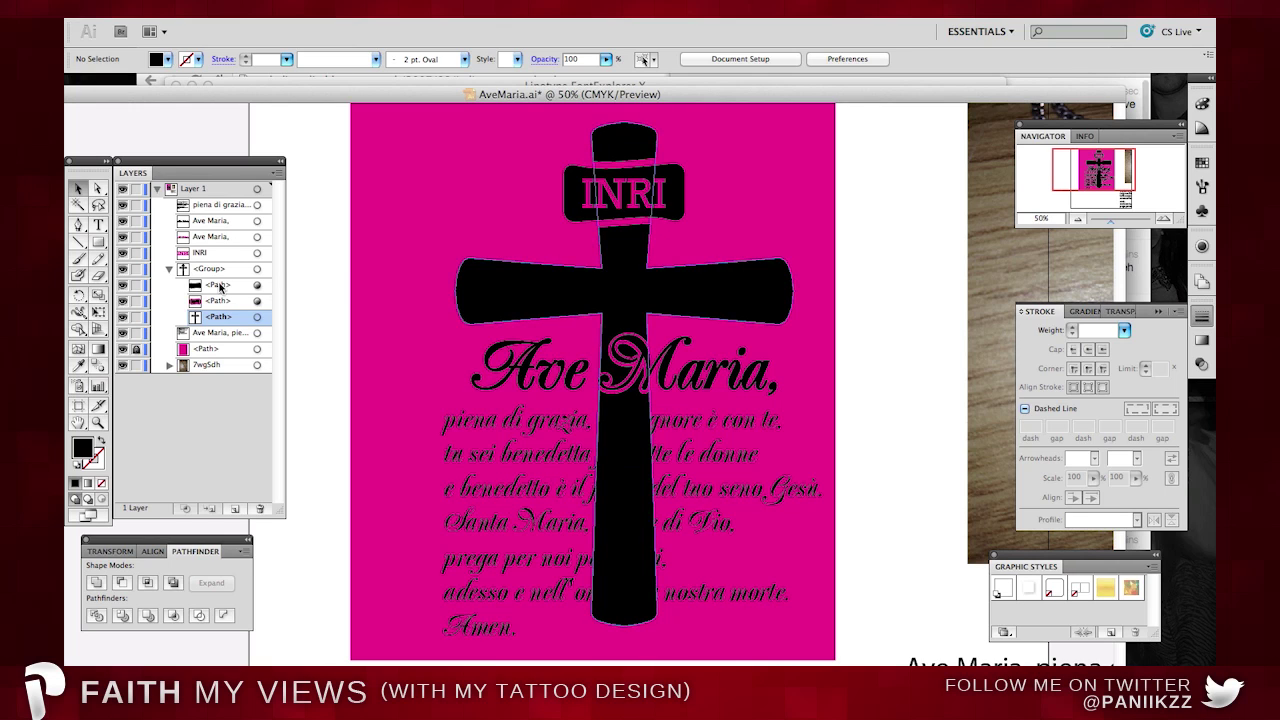
{"action": "left_click", "coordinate": [201, 254]}
{"action": "left_click_drag", "start_coordinate": [202, 254], "coordinate": [206, 277]}
Paste a separate copy of the cross path and hide the grouped INRI cross.
{"action": "left_click", "coordinate": [267, 286]}
{"action": "left_click", "coordinate": [268, 301]}
{"action": "left_click", "coordinate": [268, 317]}
{"action": "key", "text": "super+v"}
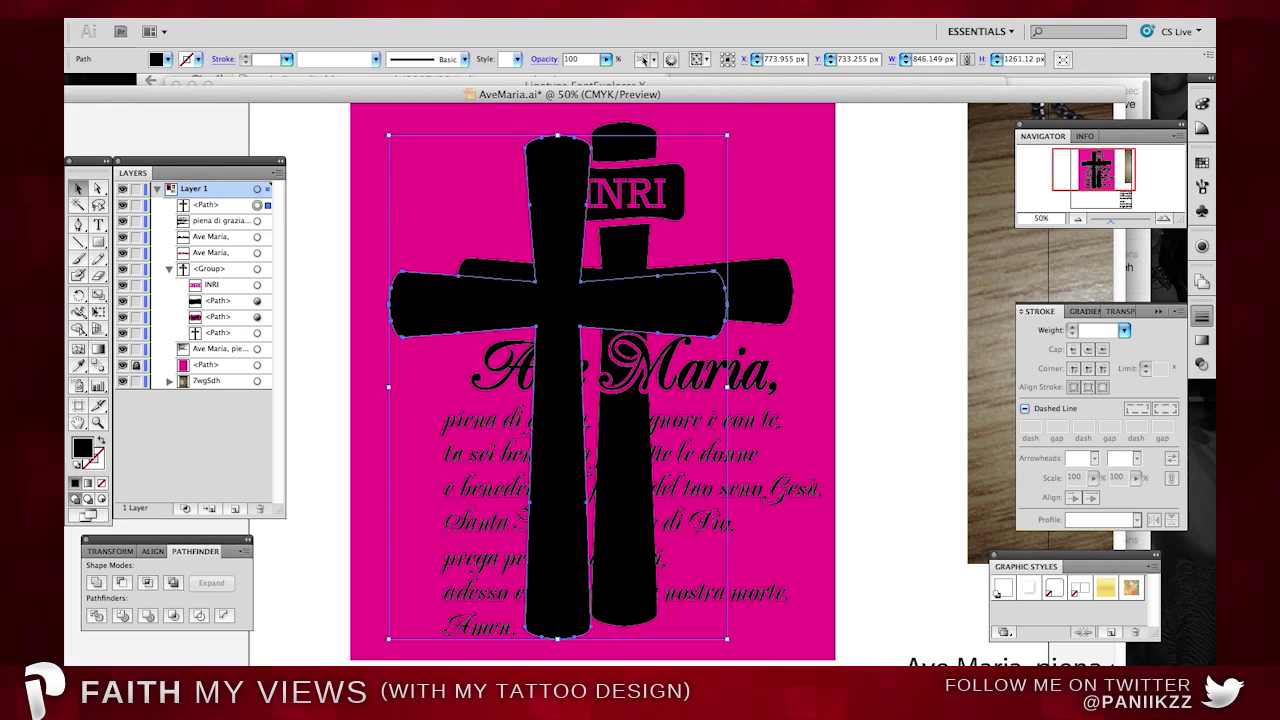
{"action": "left_click", "coordinate": [170, 270]}
{"action": "left_click", "coordinate": [123, 269]}
Shrink the cross copy to about 102 × 152 px and place it just before the Ave Maria lettering.
{"action": "left_click_drag", "start_coordinate": [727, 135], "coordinate": [429, 465]}
{"action": "left_click_drag", "start_coordinate": [409, 623], "coordinate": [453, 377]}
{"action": "key", "text": "super+Tab"}
{"action": "left_click", "coordinate": [410, 688]}
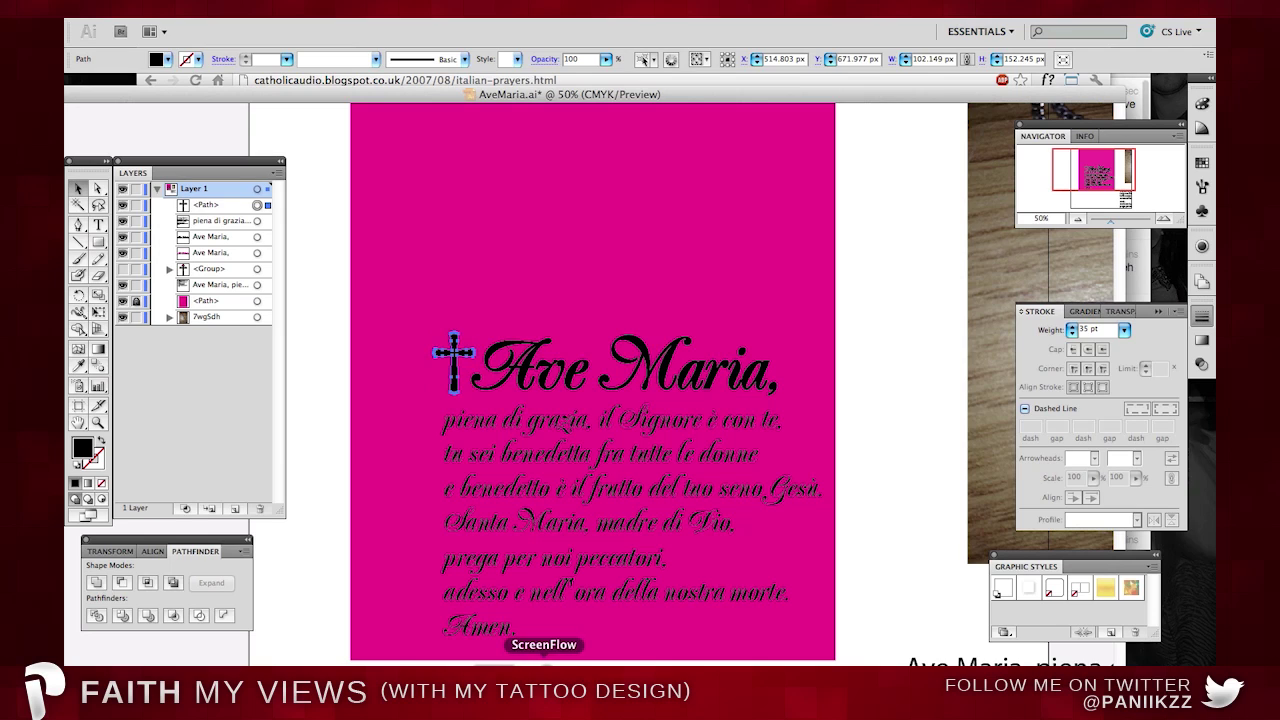
{"action": "left_click", "coordinate": [880, 437]}
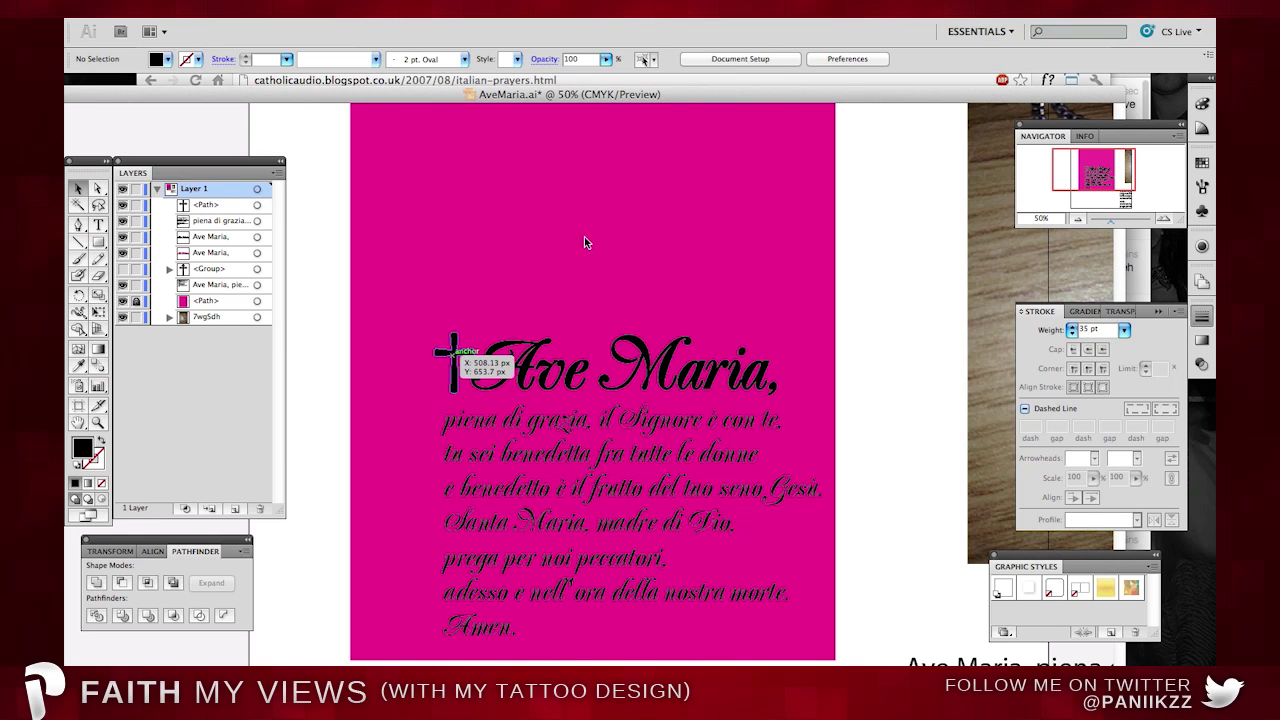
Move the small cross and the black Ave Maria lettering together up and to the left, away from the prayer.
{"action": "left_click", "coordinate": [462, 356]}
{"action": "left_click", "coordinate": [556, 380], "text": "shift"}
{"action": "left_click_drag", "start_coordinate": [556, 380], "coordinate": [502, 266]}
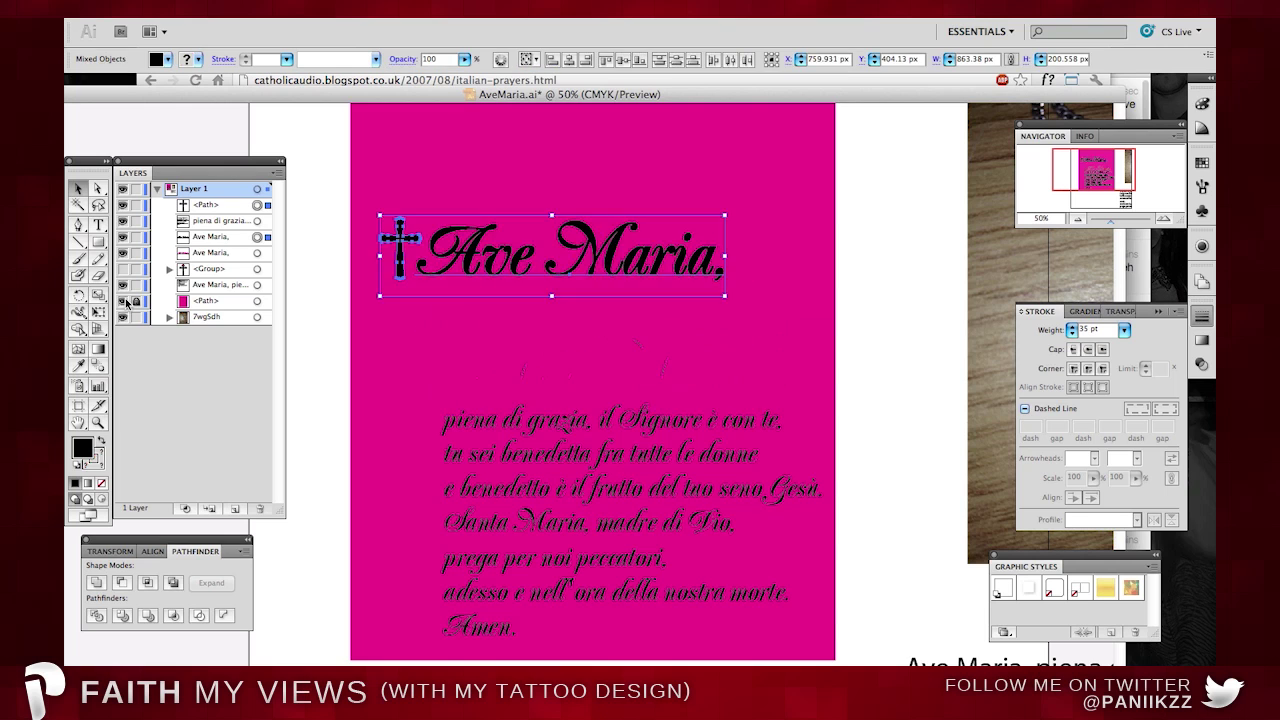
Hide the pink background rectangle and the pink-outlined Ave Maria copy.
{"action": "left_click", "coordinate": [122, 301]}
{"action": "left_click", "coordinate": [490, 362]}
{"action": "left_click", "coordinate": [122, 253]}
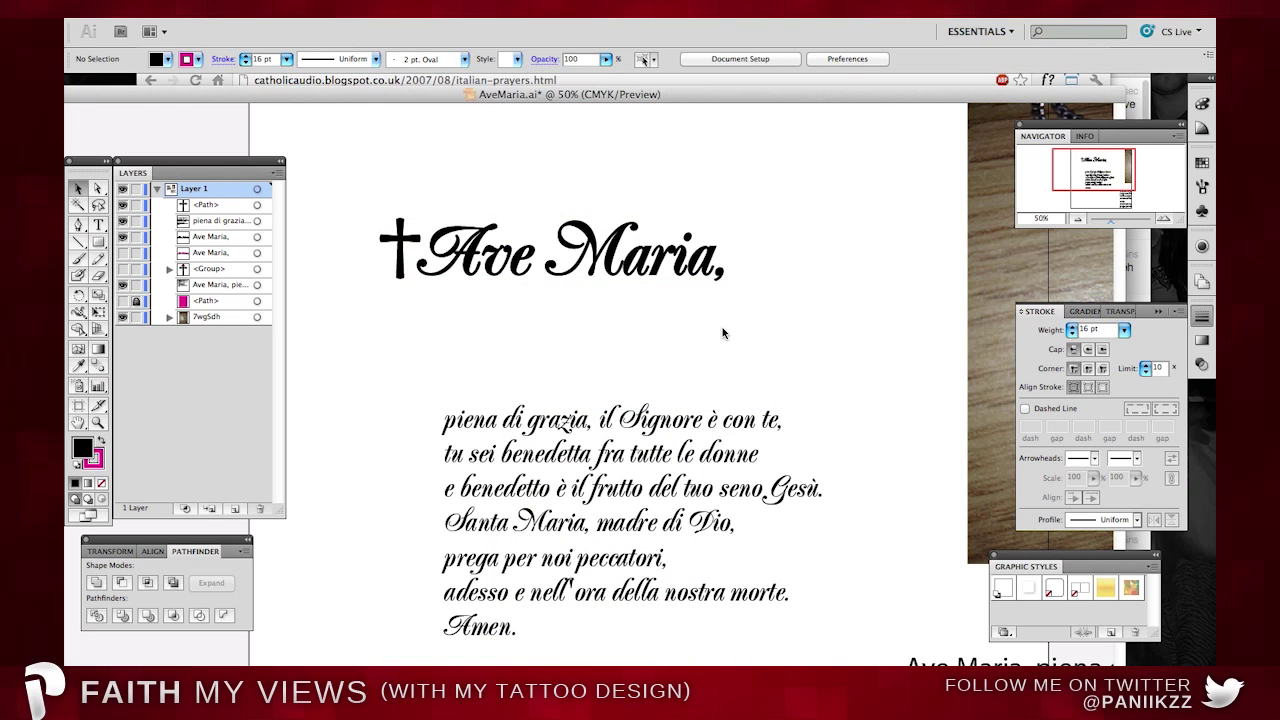
Move the prayer under the Ave Maria heading and join the "e benedetto" and "prega per noi" lines to the lines above them.
{"action": "left_click_drag", "start_coordinate": [645, 465], "coordinate": [518, 352]}
{"action": "double_click", "coordinate": [518, 350]}
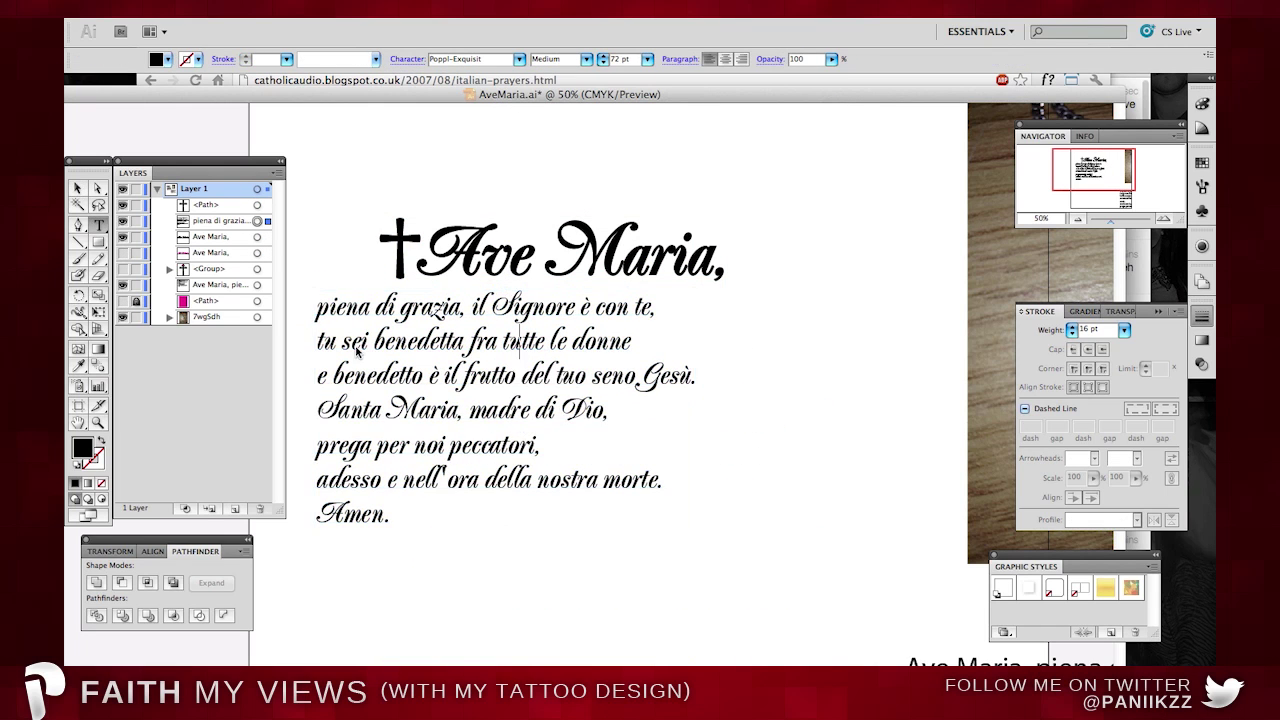
{"action": "left_click", "coordinate": [324, 376]}
{"action": "key", "text": "BackSpace"}
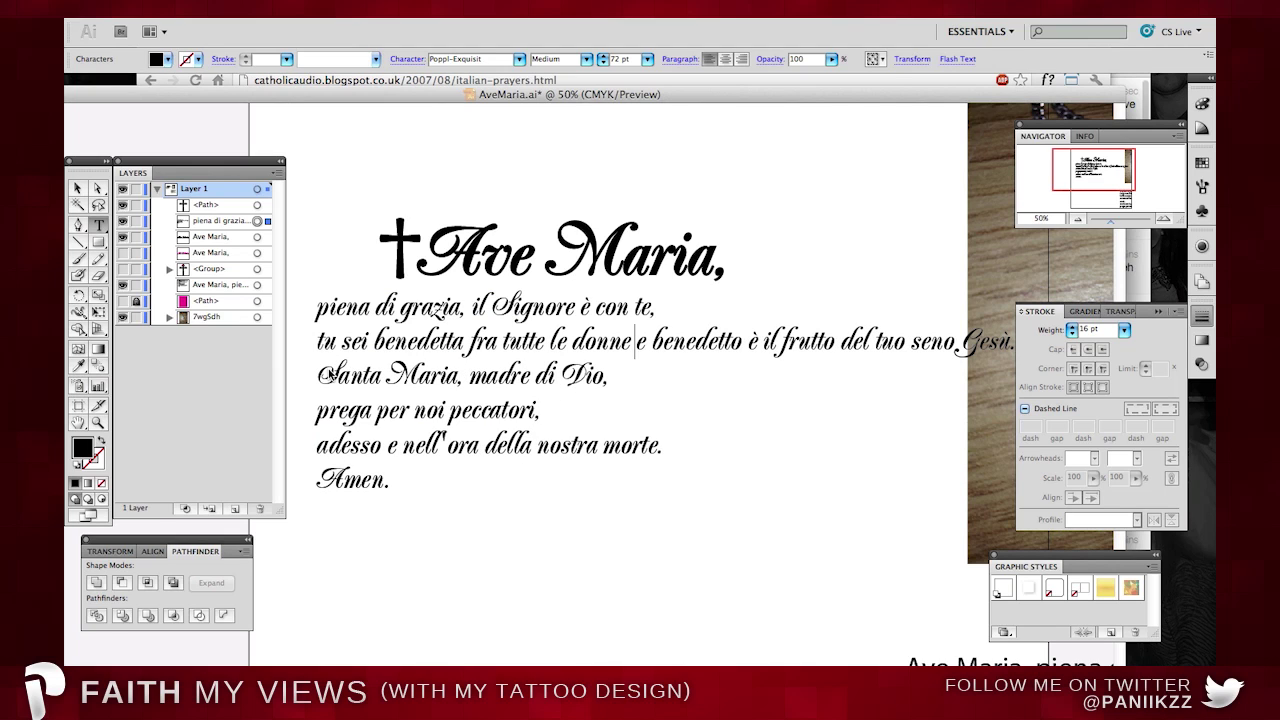
{"action": "left_click", "coordinate": [318, 414]}
{"action": "key", "text": "BackSpace"}
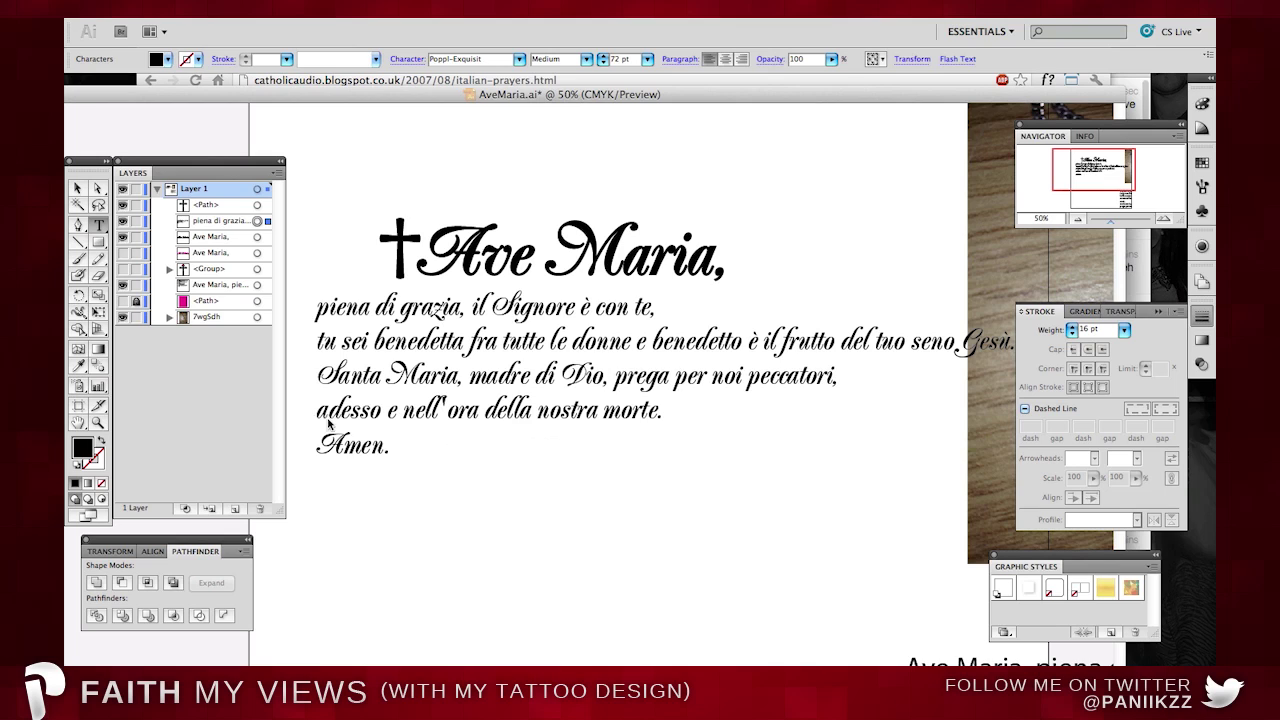
Insert "Ave Maria, " at the start of the prayer, before "piena di grazia,".
{"action": "left_click", "coordinate": [318, 310]}
{"action": "type", "text": "Ave Maria,"}
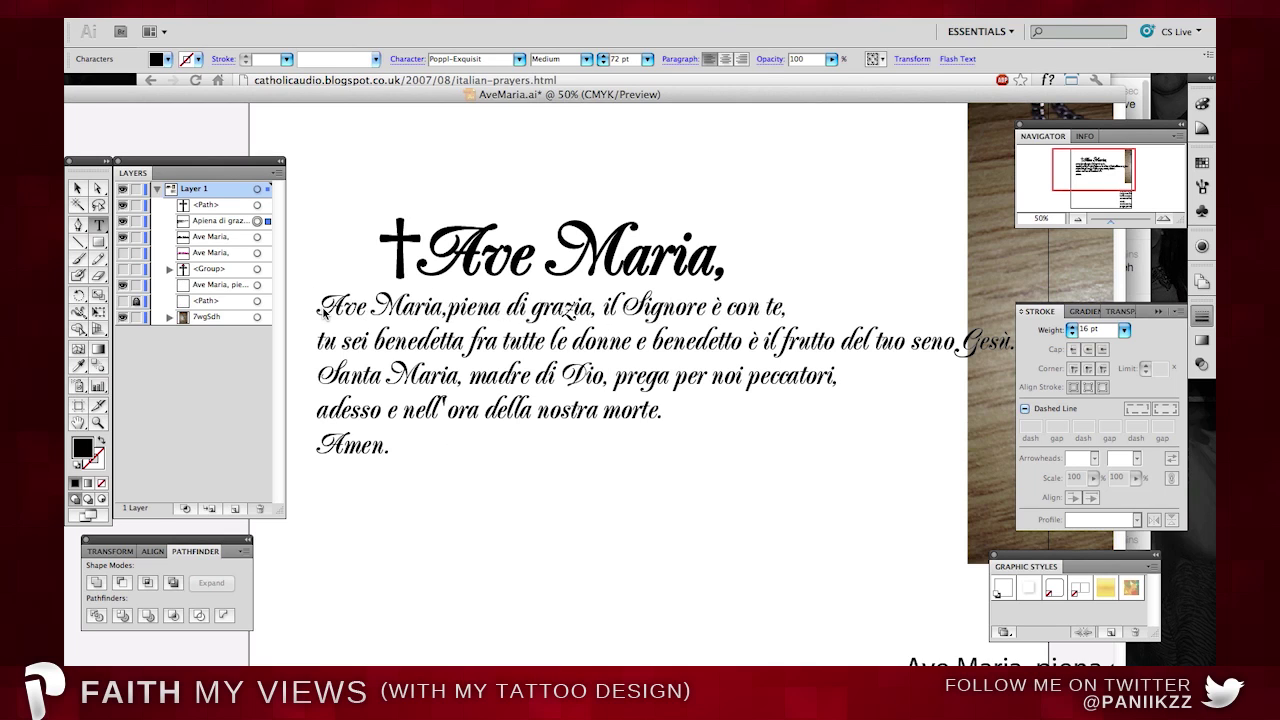
{"action": "key", "text": "Escape"}
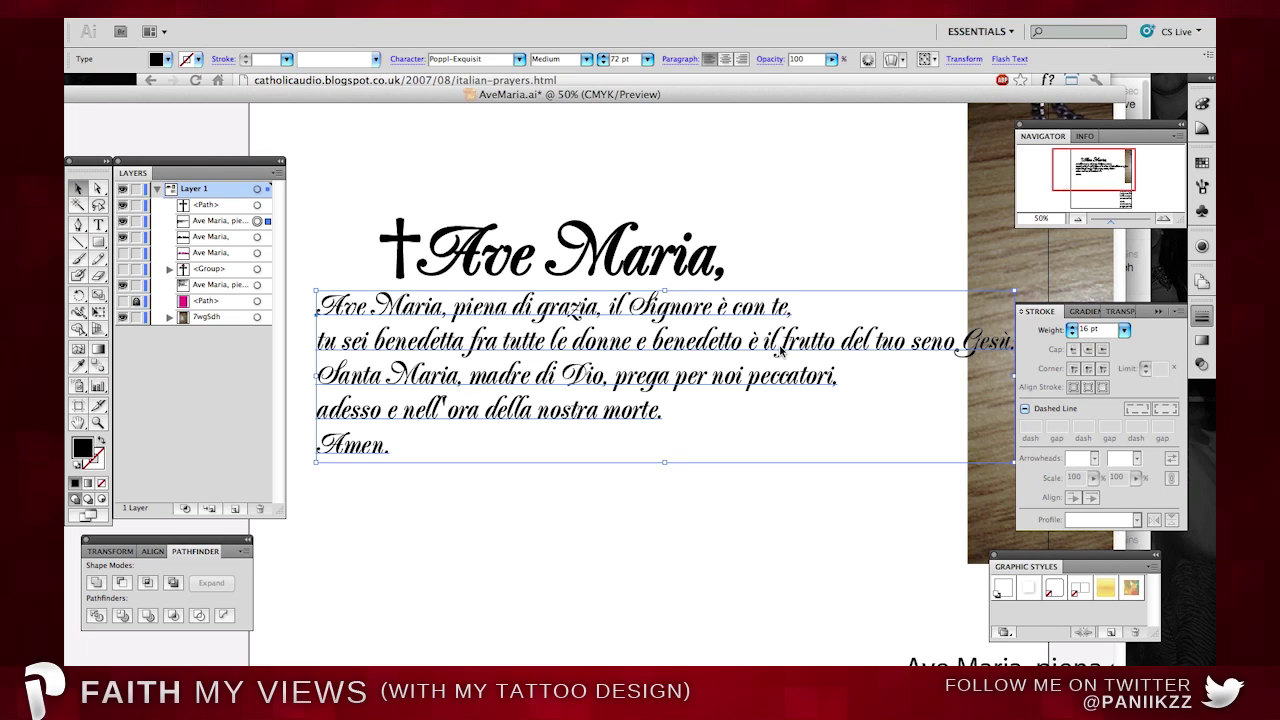
Put the phrase starting "e benedetto è il frutto" back on its own line in the prayer.
{"action": "key", "text": "t"}
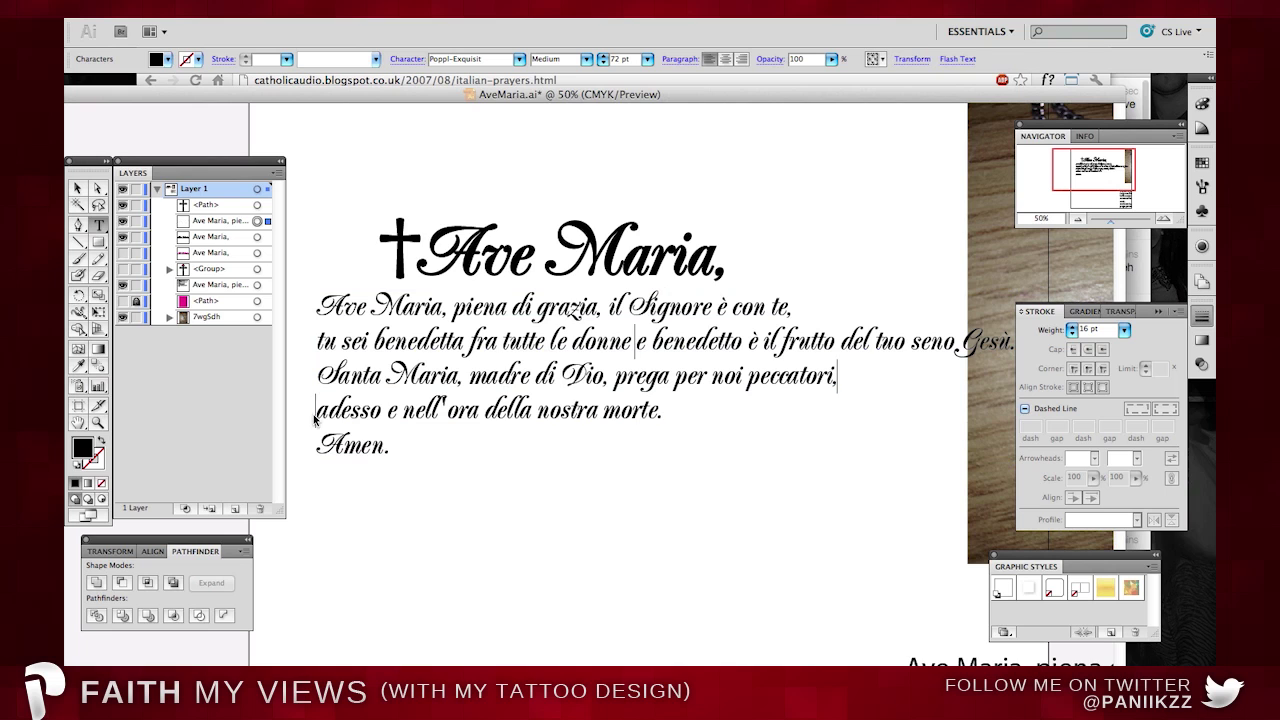
{"action": "key", "text": "BackSpace"}
{"action": "scroll", "coordinate": [546, 404], "scroll_direction": "right", "scroll_amount": 3}
{"action": "scroll", "coordinate": [546, 404], "scroll_direction": "left", "scroll_amount": 2}
{"action": "key", "text": "BackSpace"}
{"action": "key", "text": "Return"}
{"action": "left_click", "coordinate": [686, 343]}
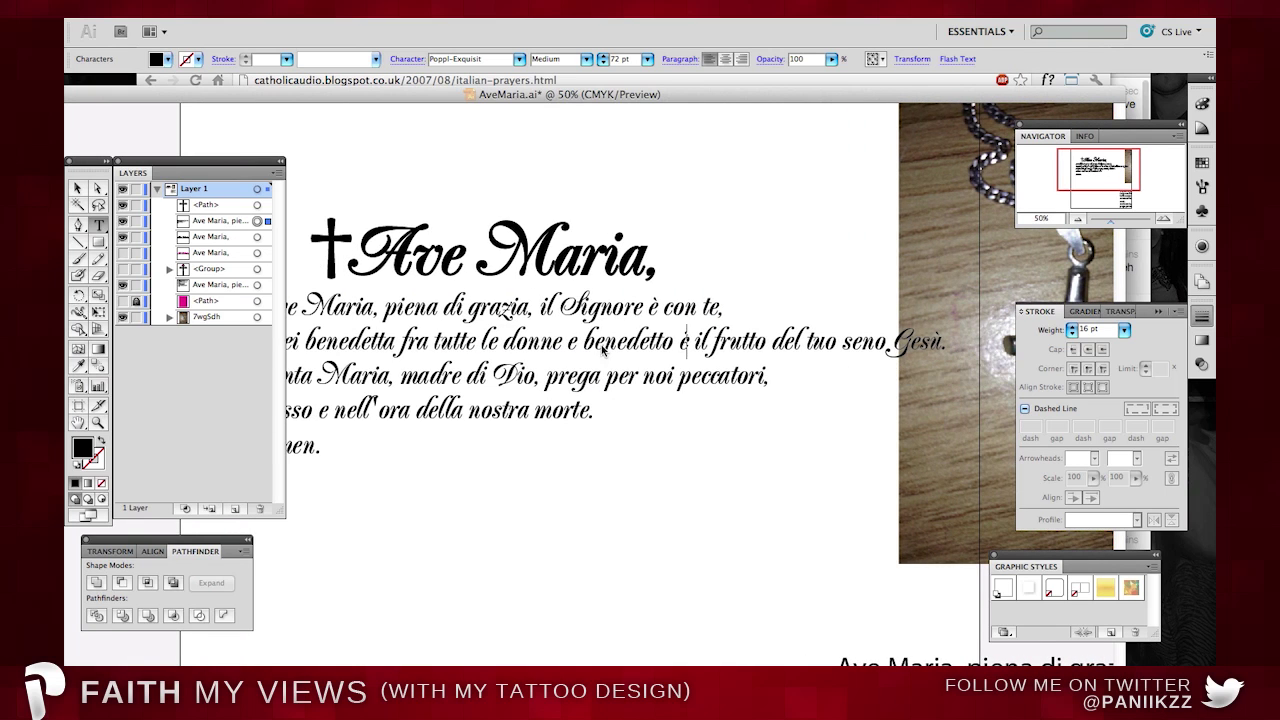
{"action": "left_click", "coordinate": [576, 345]}
{"action": "key", "text": "Return"}
{"action": "scroll", "coordinate": [633, 349], "scroll_direction": "left", "scroll_amount": 2}
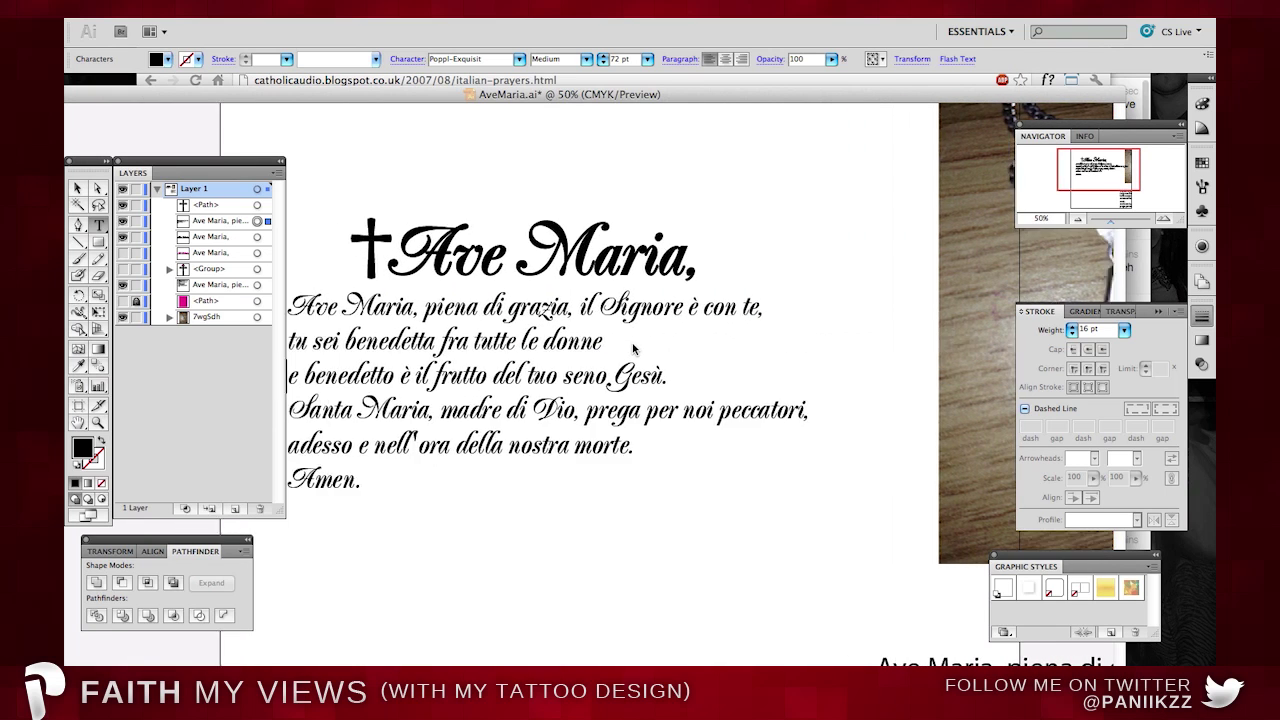
Nudge the prayer text right and slightly down beneath the Ave Maria heading and deselect it.
{"action": "left_click", "coordinate": [79, 188]}
{"action": "left_click_drag", "start_coordinate": [420, 345], "coordinate": [451, 353]}
{"action": "left_click", "coordinate": [771, 242]}
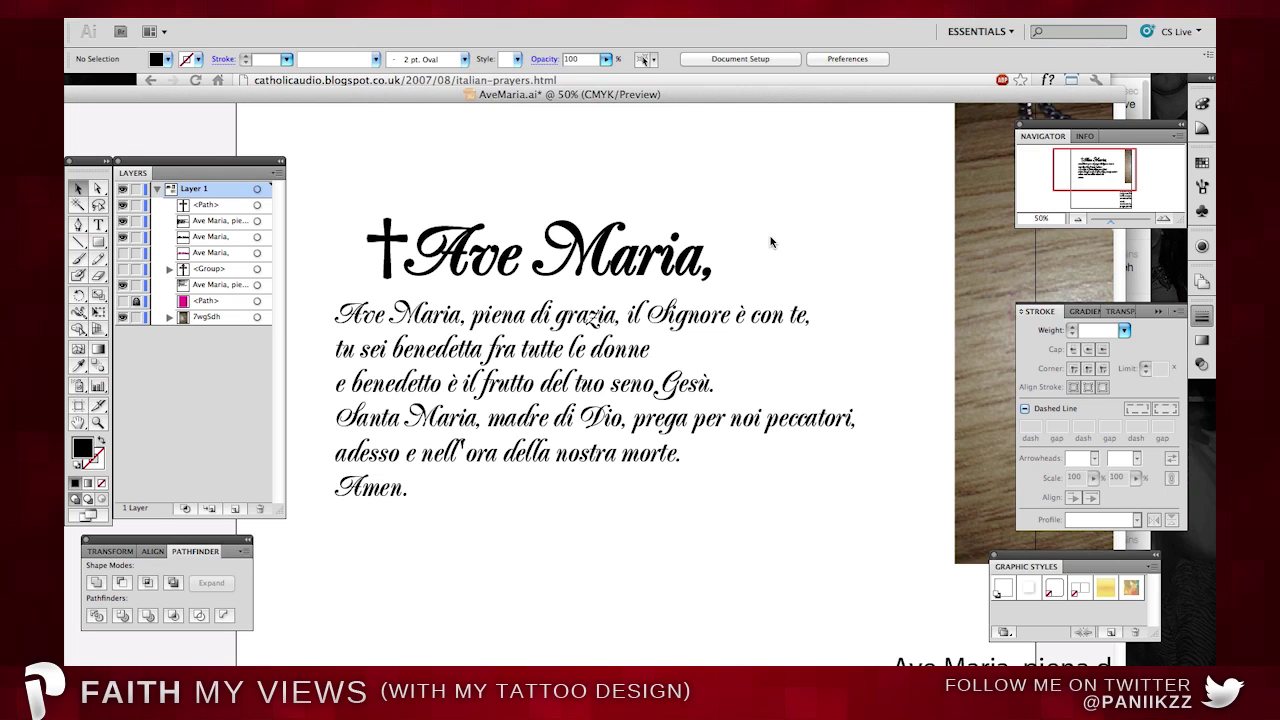
Give the Ave Maria heading's characters a plain black fill with no stroke.
{"action": "double_click", "coordinate": [562, 278]}
{"action": "key", "text": "super+a"}
{"action": "left_click", "coordinate": [167, 59]}
{"action": "left_click", "coordinate": [103, 76]}
{"action": "left_click", "coordinate": [317, 203]}
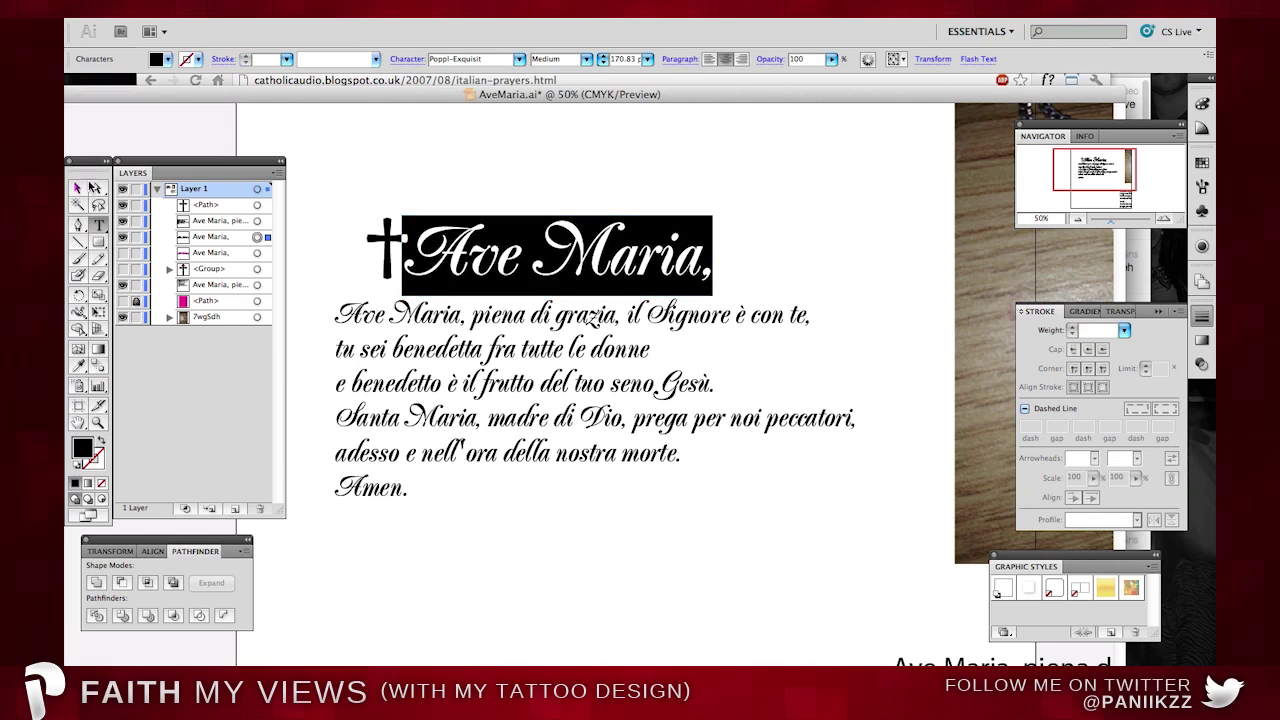
{"action": "left_click", "coordinate": [80, 187]}
{"action": "left_click", "coordinate": [551, 163]}
Break the prayer lines before "il Signore è con te," and before "prega per noi peccatori,".
{"action": "scroll", "coordinate": [551, 163], "scroll_direction": "left", "scroll_amount": 3}
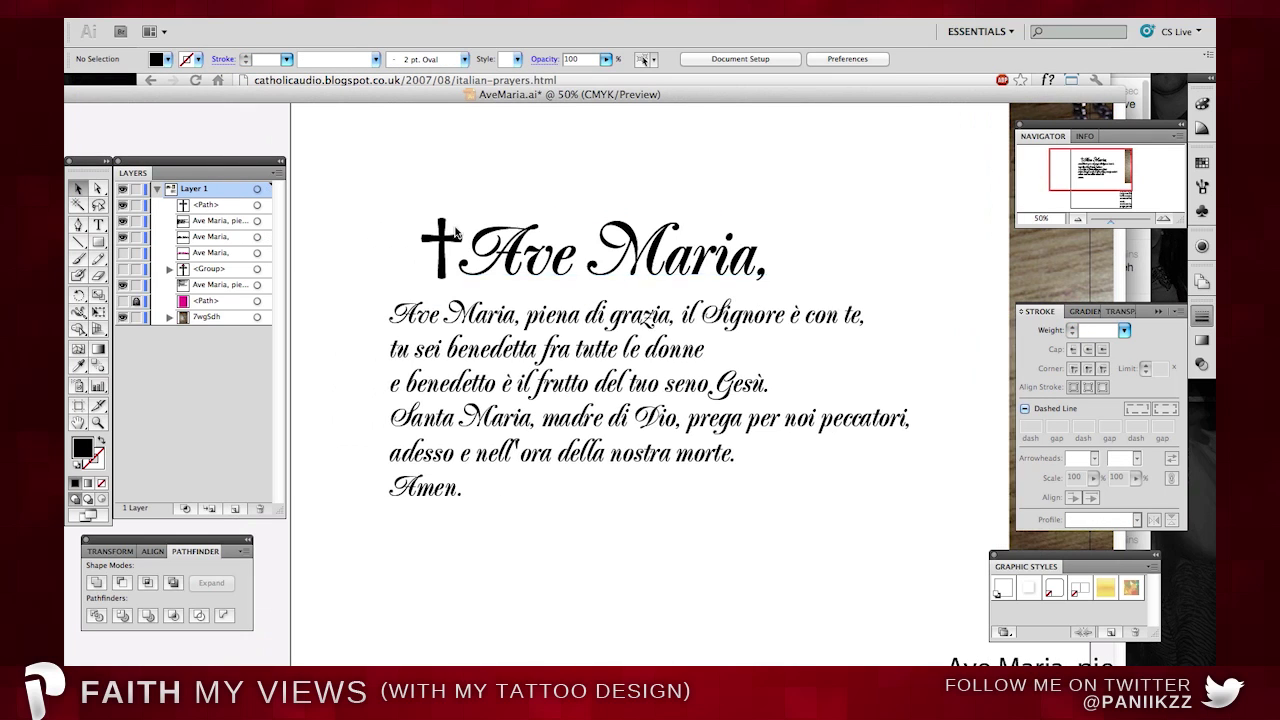
{"action": "double_click", "coordinate": [688, 320]}
{"action": "key", "text": "Return"}
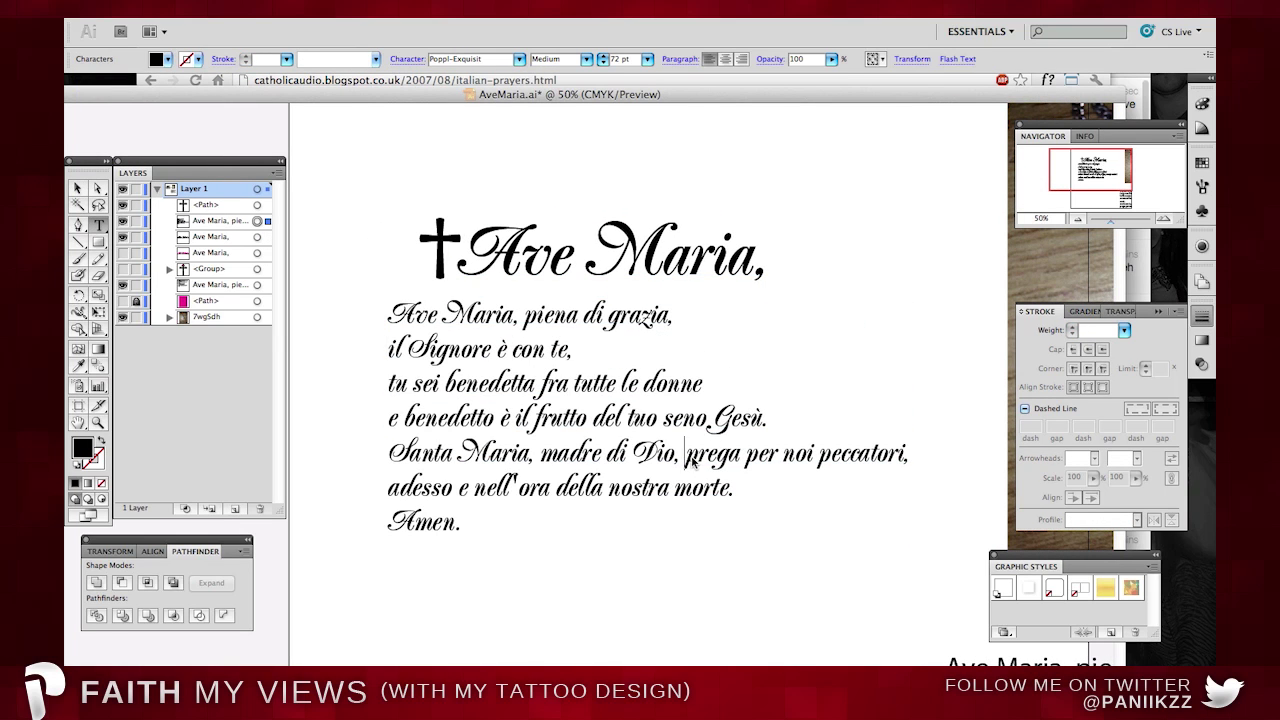
{"action": "key", "text": "Return"}
Shift the prayer to the right under the heading and move the Ave Maria heading slightly away from the small cross.
{"action": "left_click", "coordinate": [78, 188]}
{"action": "left_click_drag", "start_coordinate": [464, 365], "coordinate": [503, 358]}
{"action": "left_click", "coordinate": [390, 322]}
{"action": "left_click_drag", "start_coordinate": [643, 250], "coordinate": [652, 250]}
{"action": "left_click", "coordinate": [559, 174]}
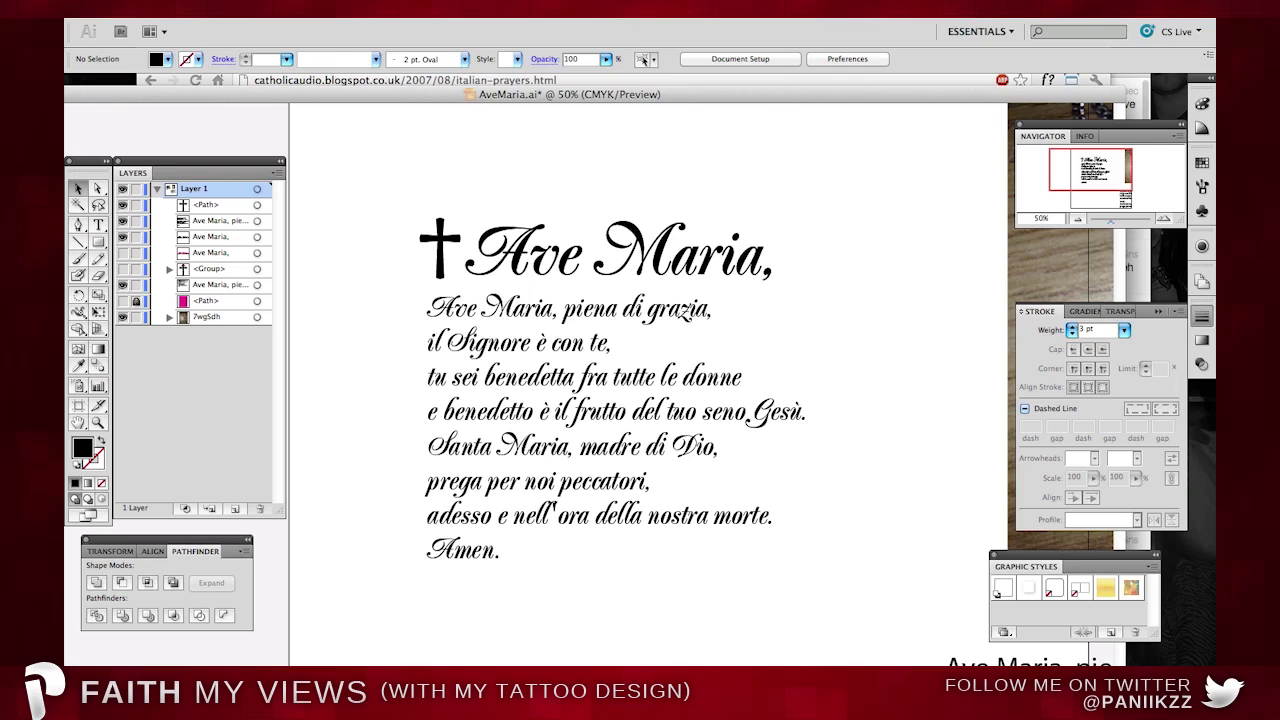
Replace the Ave Maria heading text with "In Memoria".
{"action": "key", "text": "super+Tab"}
{"action": "key", "text": "super+Tab"}
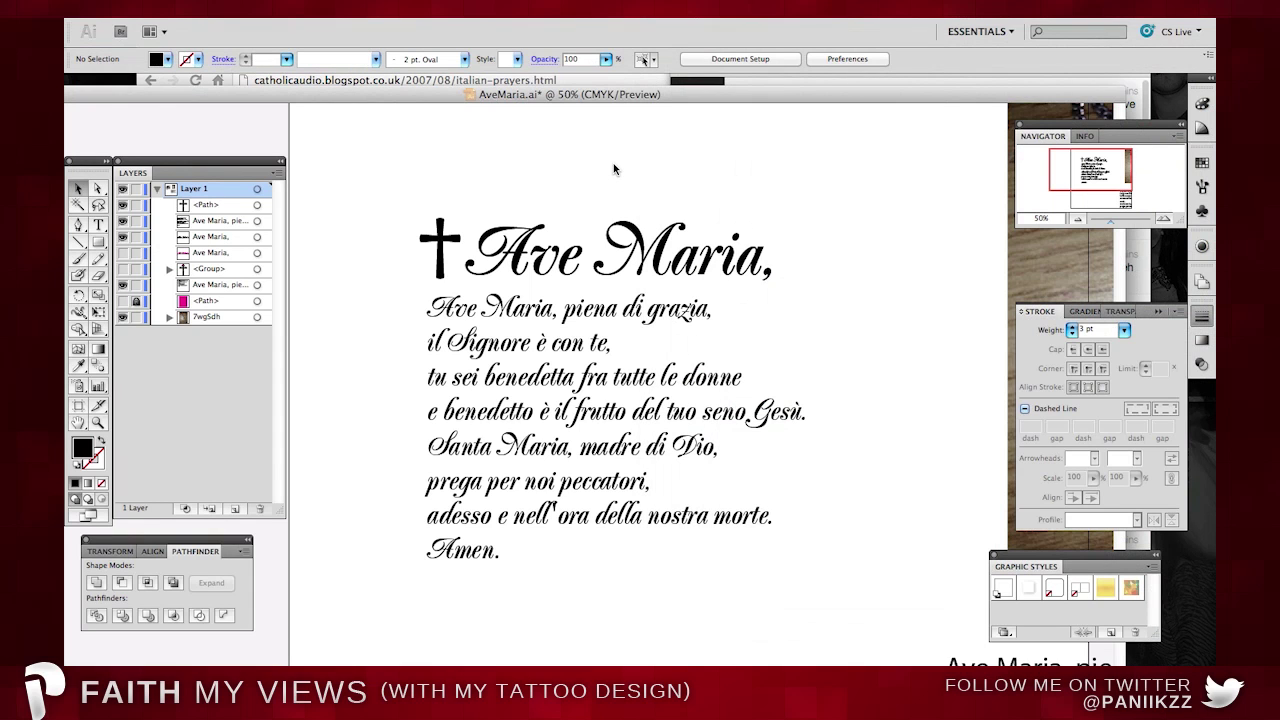
{"action": "left_click", "coordinate": [1077, 220]}
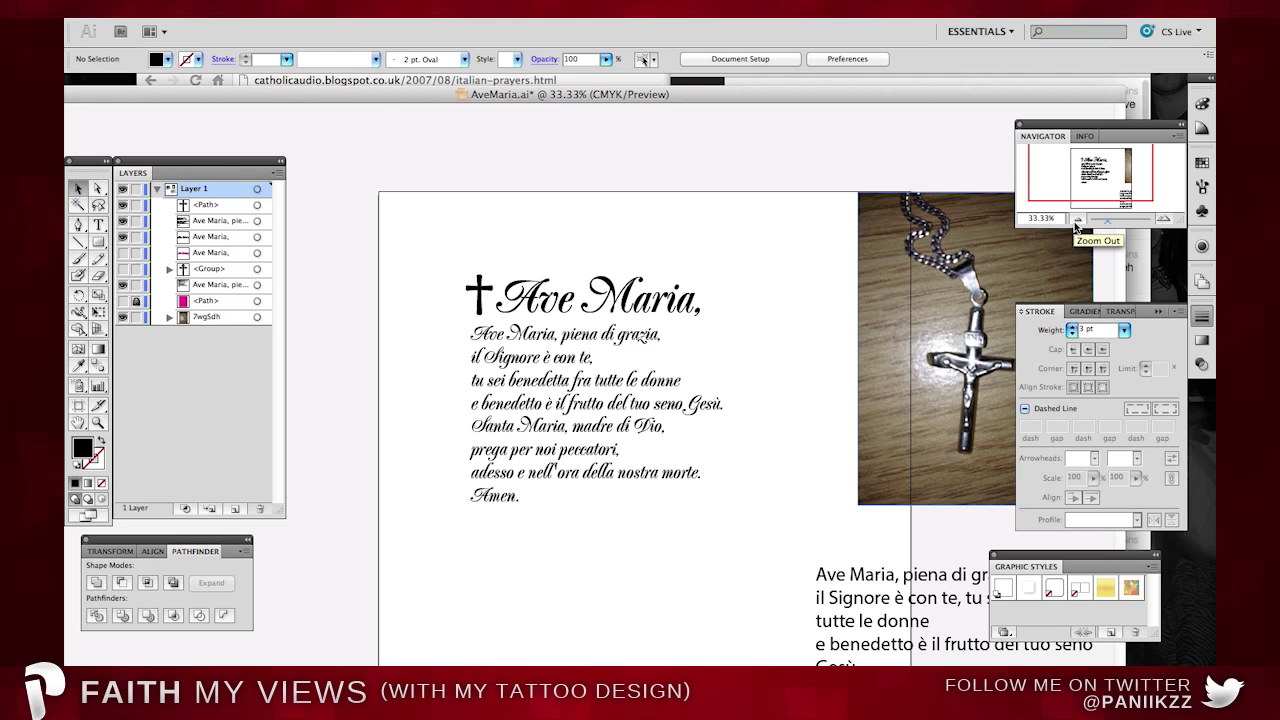
{"action": "double_click", "coordinate": [630, 294]}
{"action": "key", "text": "super+a"}
{"action": "type", "text": "IN"}
{"action": "key", "text": "BackSpace"}
{"action": "type", "text": "n Mem"}
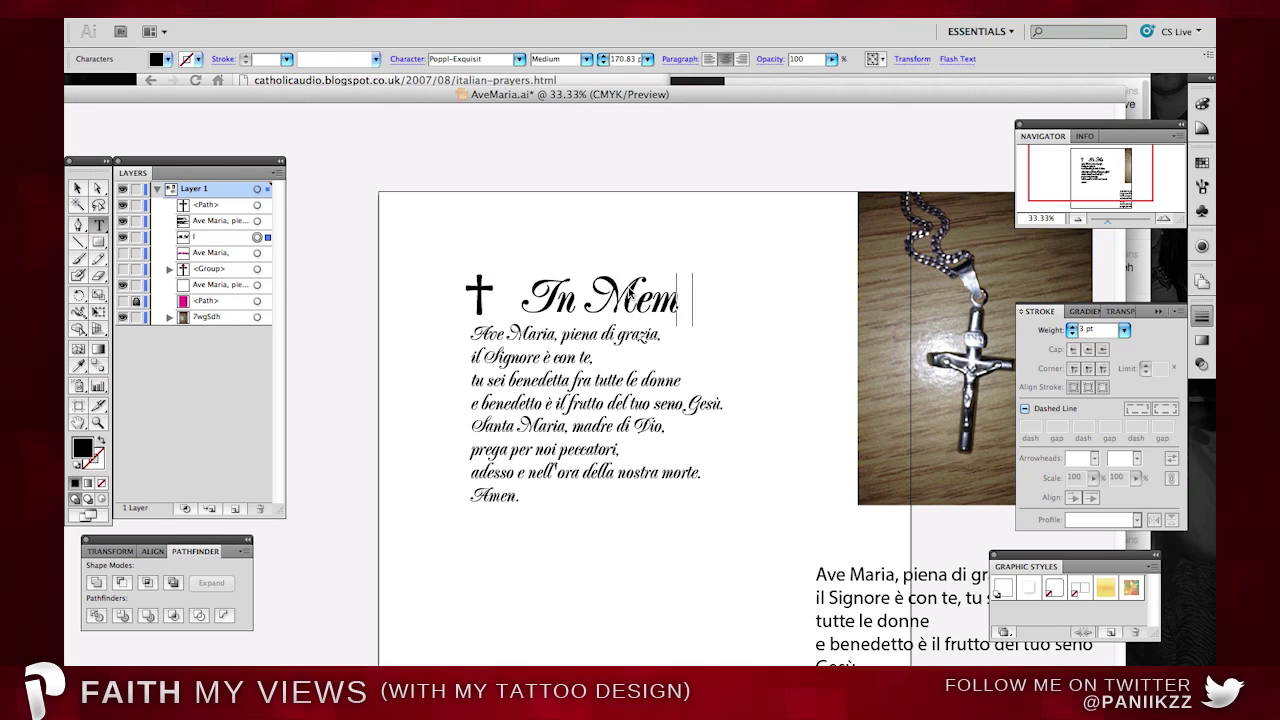
{"action": "type", "text": "oria"}
{"action": "left_click", "coordinate": [78, 188]}
Enlarge the small cross and move it up so it spans the heading and the prayer.
{"action": "left_click", "coordinate": [480, 294]}
{"action": "left_click_drag", "start_coordinate": [493, 316], "coordinate": [704, 634]}
{"action": "left_click", "coordinate": [616, 594]}
{"action": "left_click_drag", "start_coordinate": [595, 574], "coordinate": [595, 532]}
{"action": "left_click", "coordinate": [684, 536]}
Move the prayer and the In Memoria heading down together over the cross.
{"action": "left_click", "coordinate": [545, 382]}
{"action": "left_click", "coordinate": [538, 300], "text": "shift"}
{"action": "left_click_drag", "start_coordinate": [540, 299], "coordinate": [540, 327]}
{"action": "left_click", "coordinate": [410, 275]}
Copy the prayer and the In Memoria heading and paste the duplicates in front of the originals.
{"action": "left_click", "coordinate": [267, 222]}
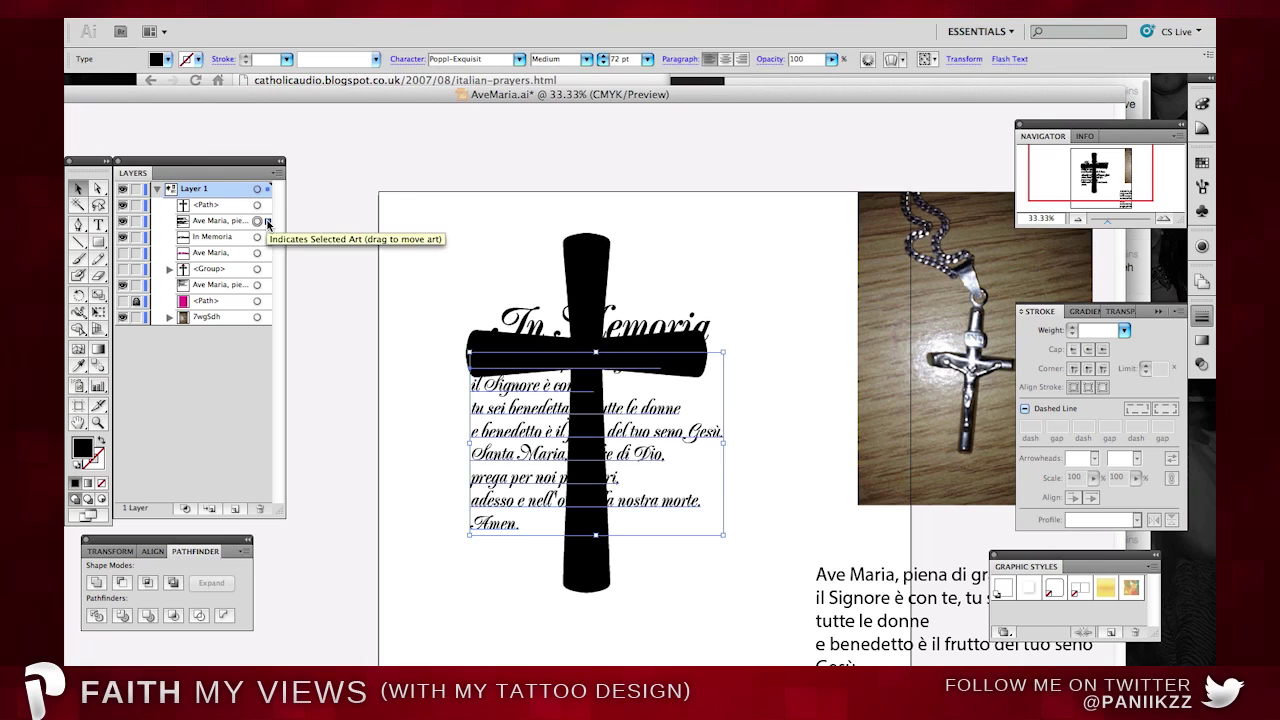
{"action": "left_click", "coordinate": [268, 238], "text": "shift"}
{"action": "key", "text": "super+c"}
{"action": "key", "text": "super+f"}
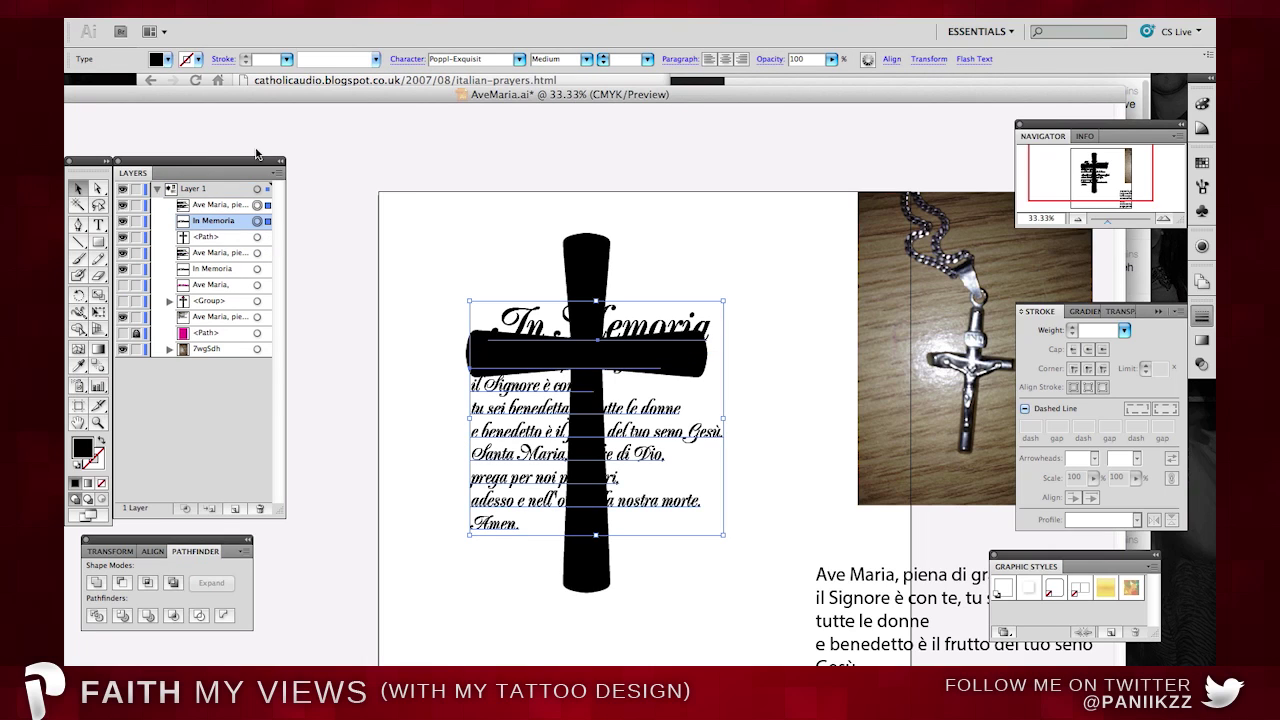
{"action": "key", "text": "Tab"}
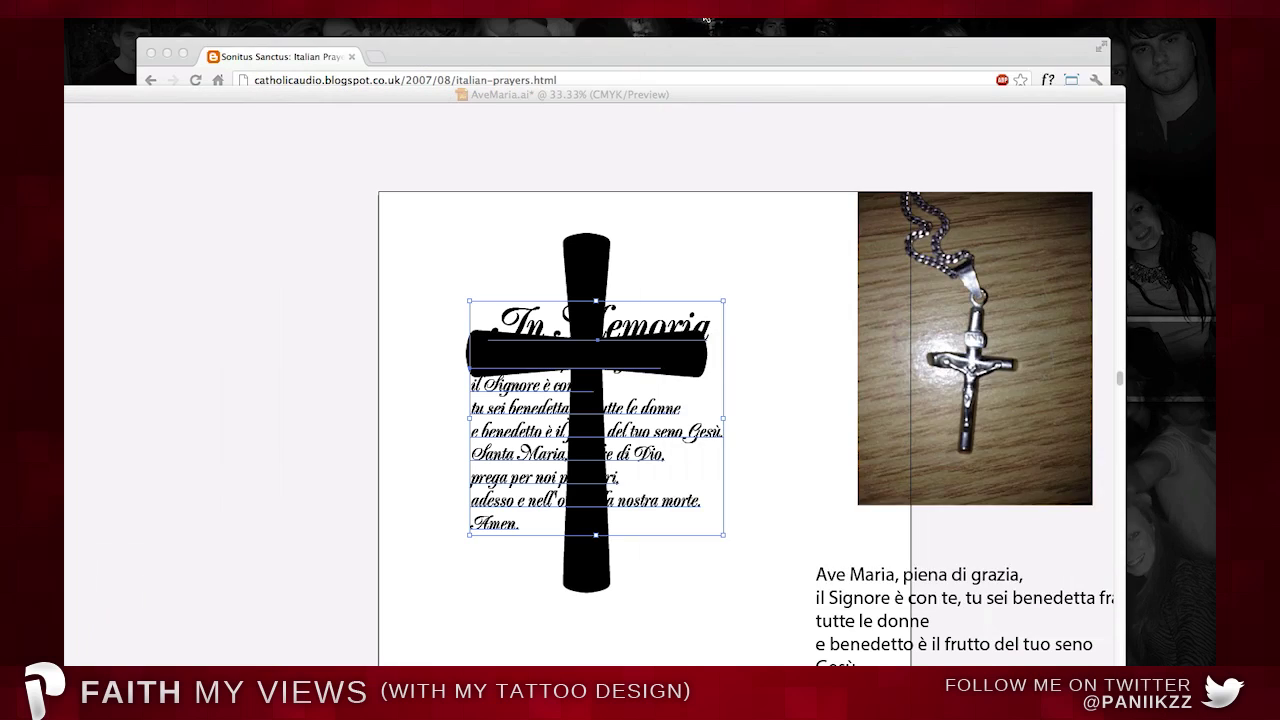
{"action": "key", "text": "Tab"}
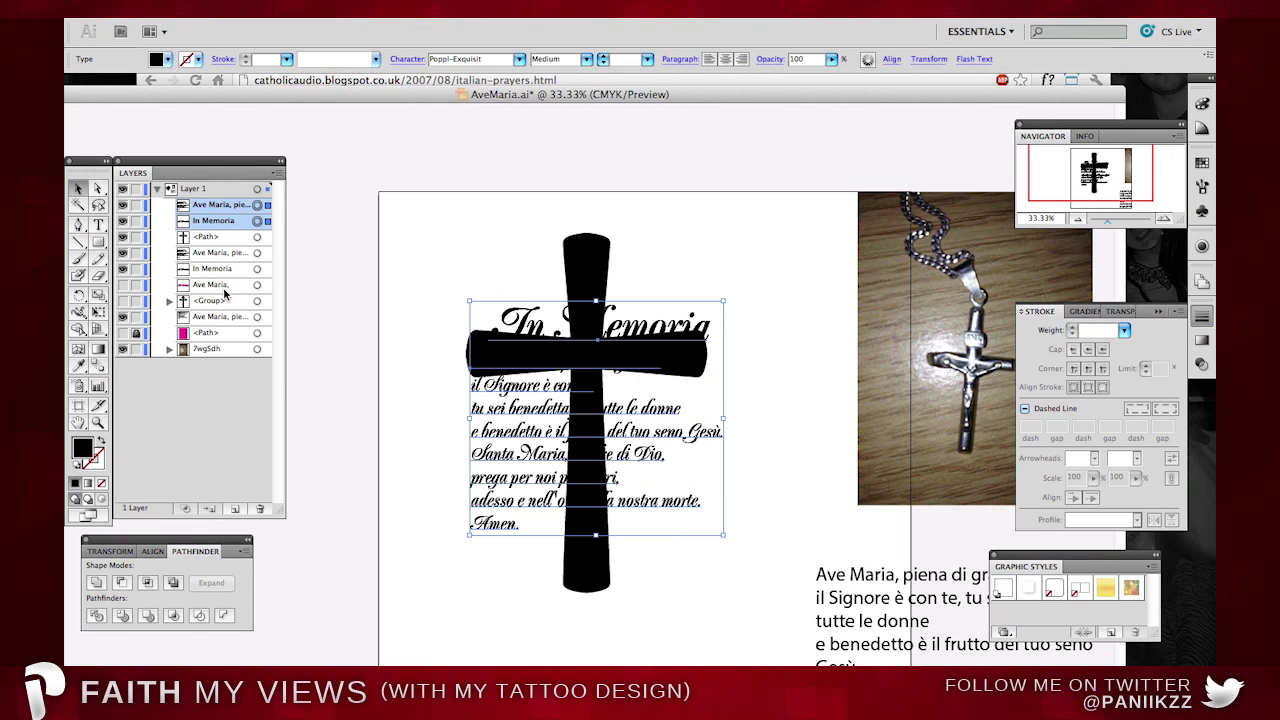
Arrange the two prayer and heading pairs one above the other in the stack, both above the cross path.
{"action": "double_click", "coordinate": [220, 206]}
{"action": "left_click", "coordinate": [792, 270]}
{"action": "left_click", "coordinate": [267, 217], "text": "shift"}
{"action": "left_click", "coordinate": [268, 220]}
{"action": "left_click", "coordinate": [268, 207], "text": "shift"}
{"action": "left_click_drag", "start_coordinate": [246, 220], "coordinate": [220, 276]}
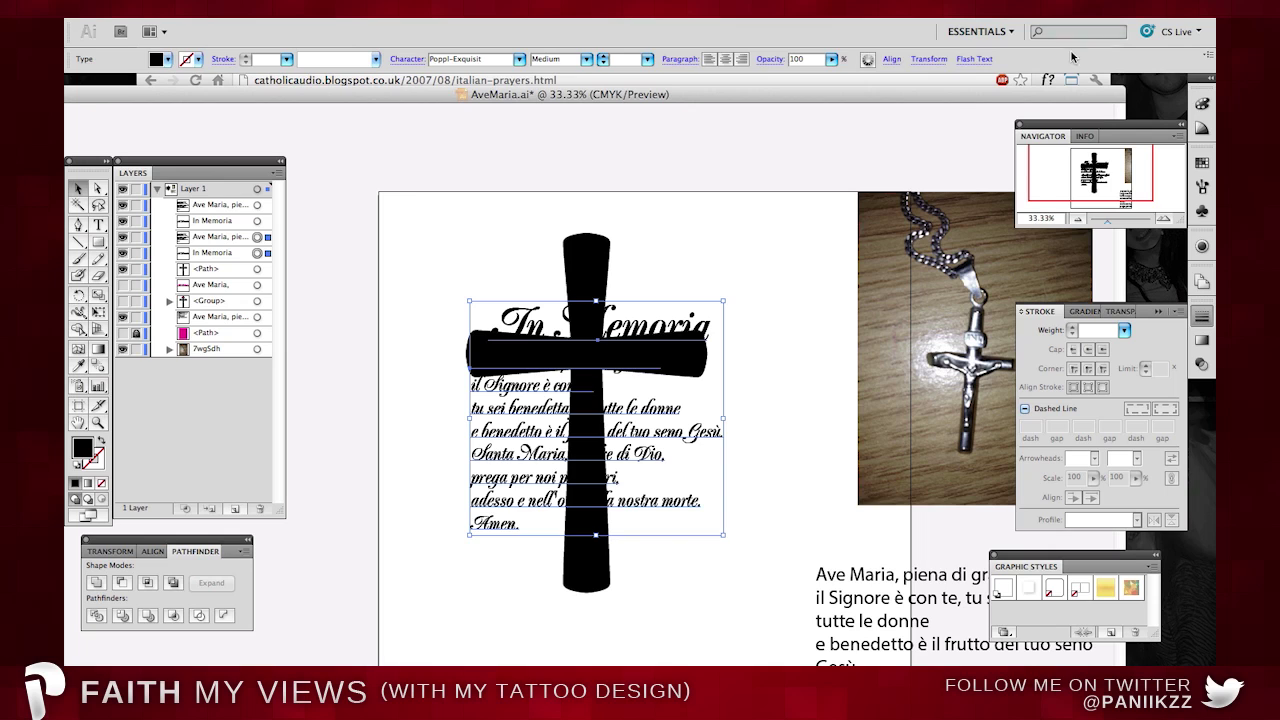
{"action": "left_click", "coordinate": [765, 213]}
Remove the fill from the lower copies of the prayer and the In Memoria heading.
{"action": "left_click", "coordinate": [1173, 221]}
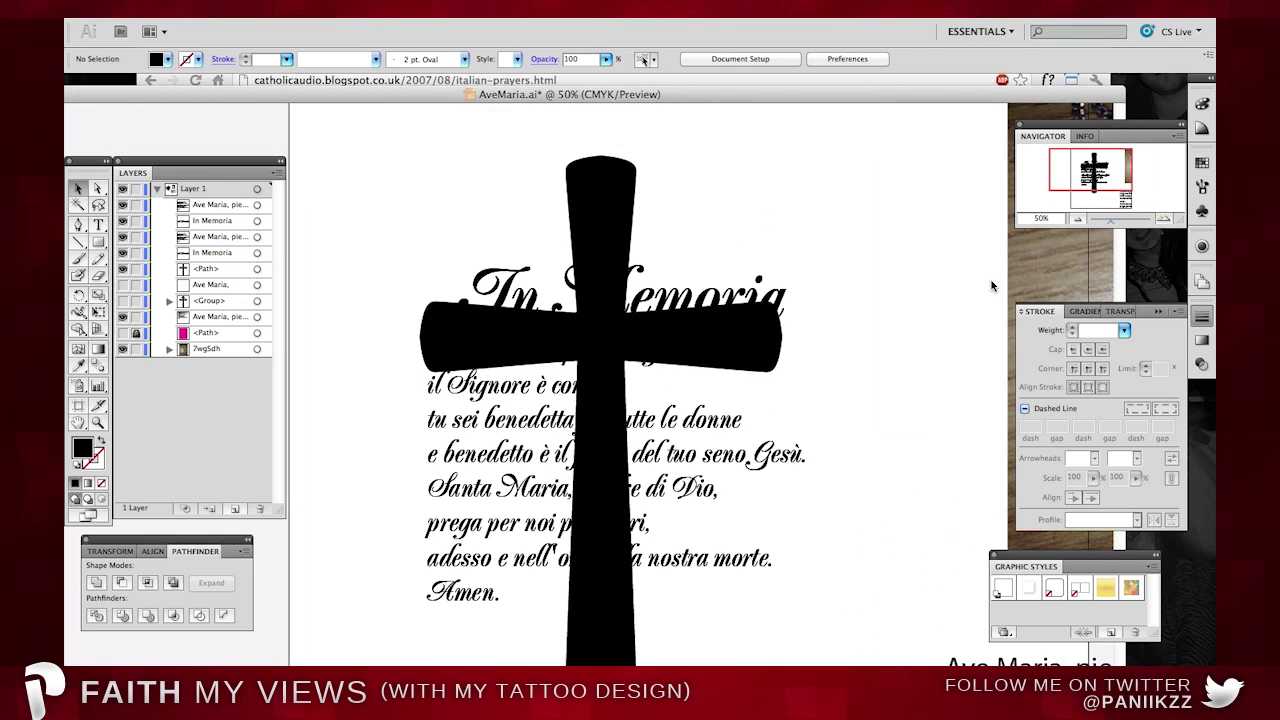
{"action": "left_click", "coordinate": [258, 220]}
{"action": "left_click", "coordinate": [267, 238]}
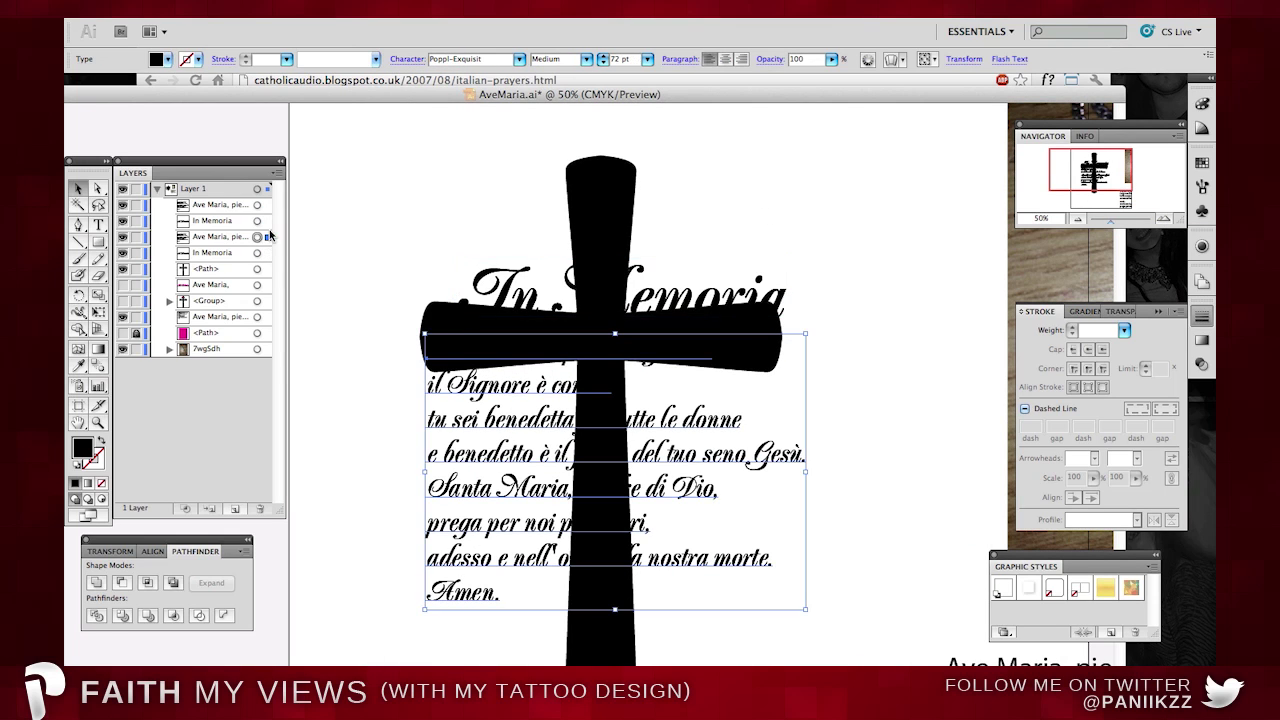
{"action": "left_click", "coordinate": [238, 240]}
{"action": "left_click", "coordinate": [230, 253], "text": "shift"}
{"action": "left_click", "coordinate": [267, 253], "text": "shift"}
{"action": "left_click", "coordinate": [168, 60]}
{"action": "left_click", "coordinate": [70, 76]}
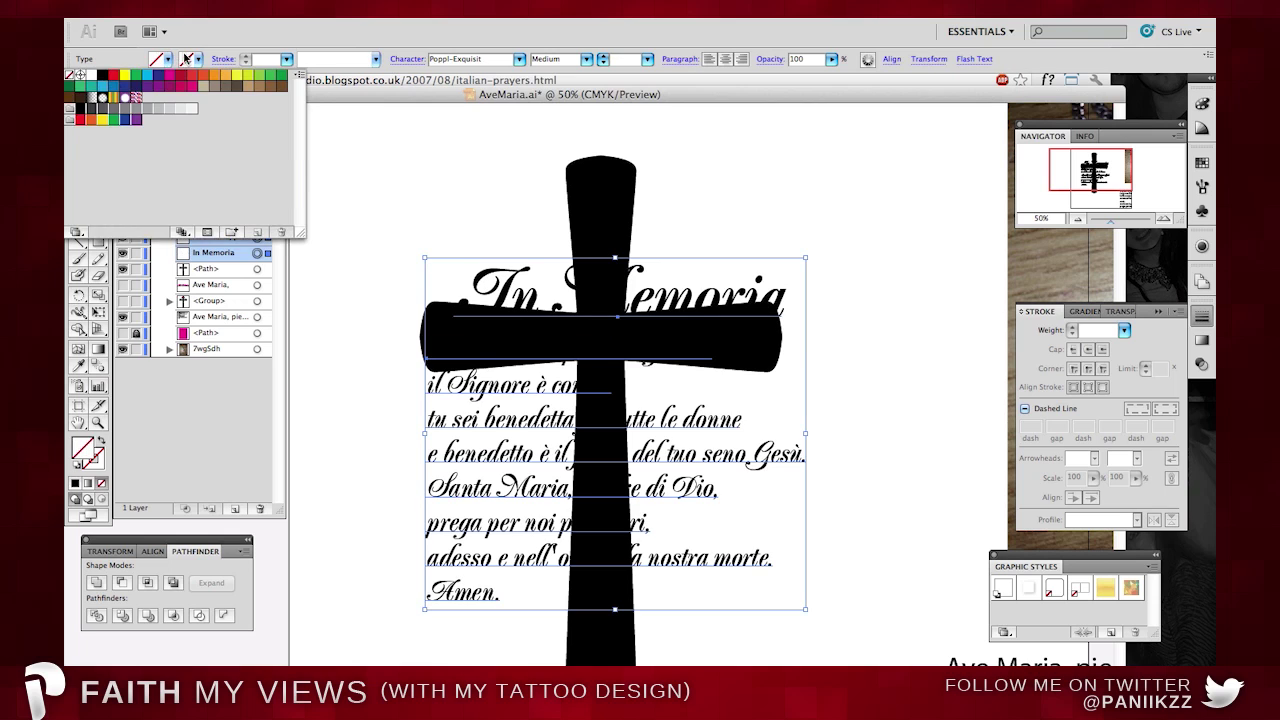
Give the lower copies of the prayer and In Memoria heading a white 20 pt stroke with round joins.
{"action": "left_click", "coordinate": [198, 60]}
{"action": "left_click", "coordinate": [90, 76]}
{"action": "left_click", "coordinate": [288, 61]}
{"action": "left_click", "coordinate": [287, 61]}
{"action": "left_click", "coordinate": [289, 266]}
{"action": "left_click", "coordinate": [1087, 369]}
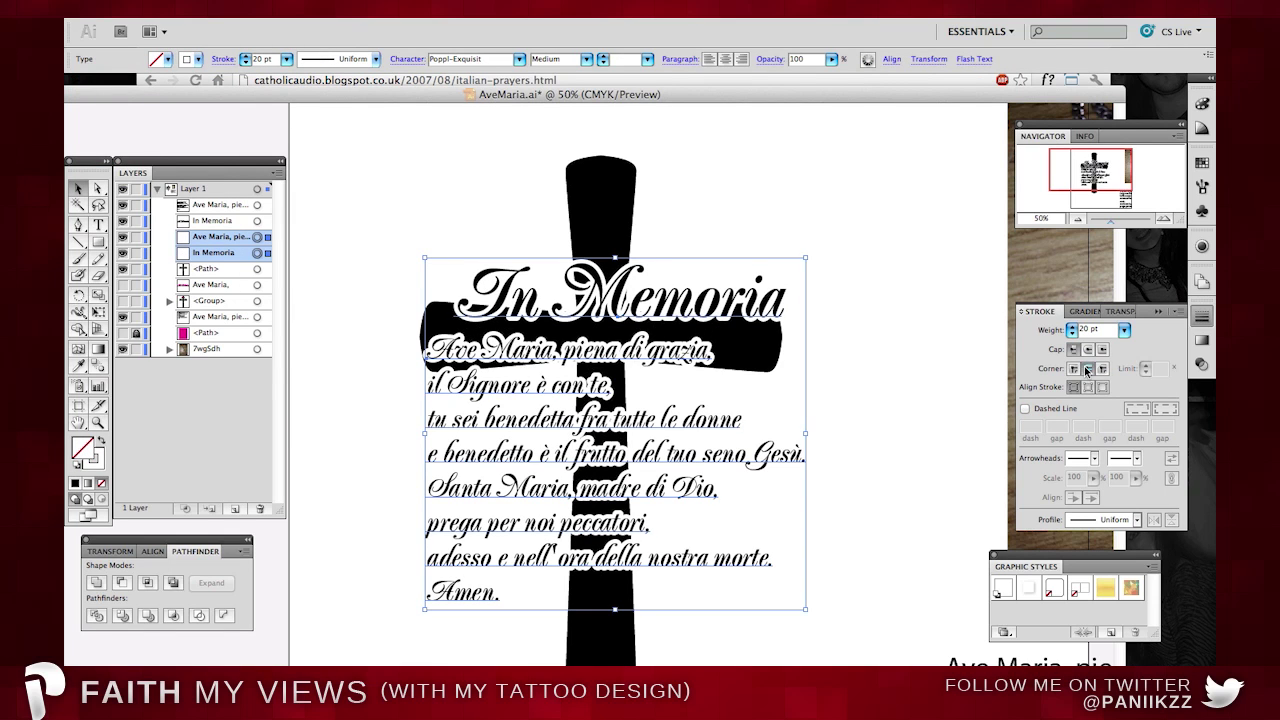
{"action": "left_click", "coordinate": [810, 150]}
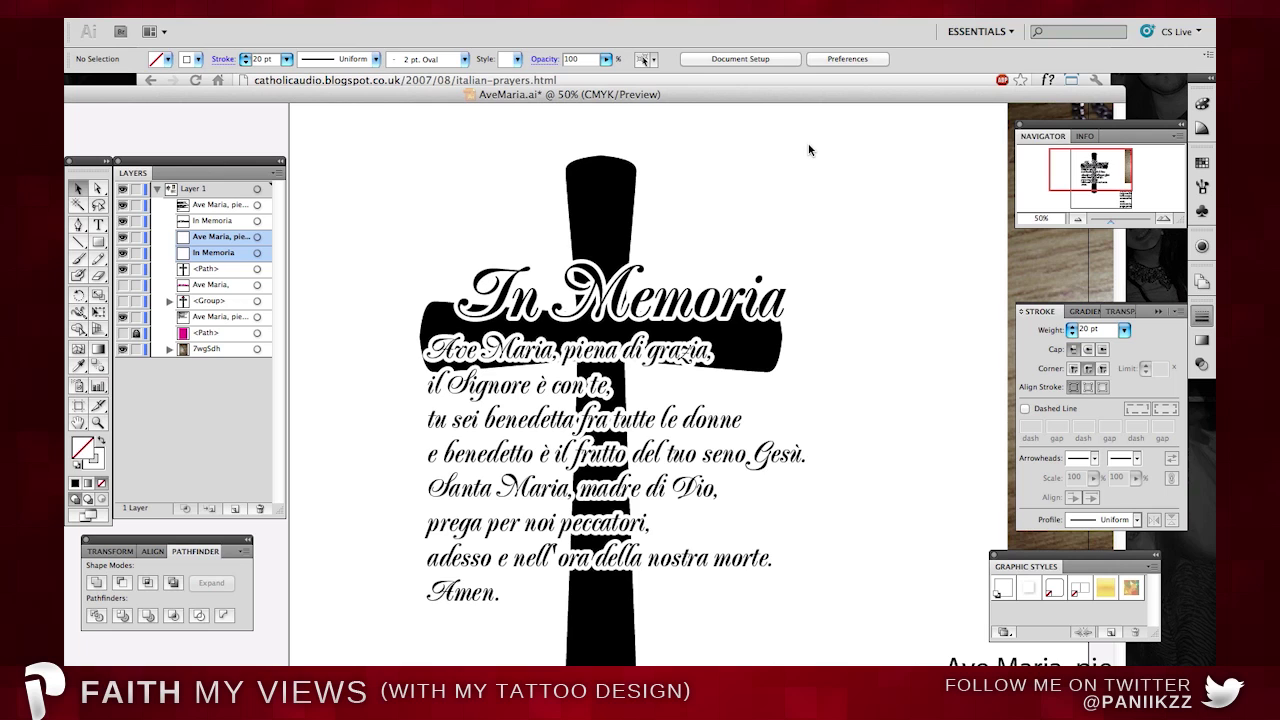
Set the stroke weight of the lower In Memoria copy to 12 pt.
{"action": "left_click", "coordinate": [257, 252]}
{"action": "left_click", "coordinate": [287, 59]}
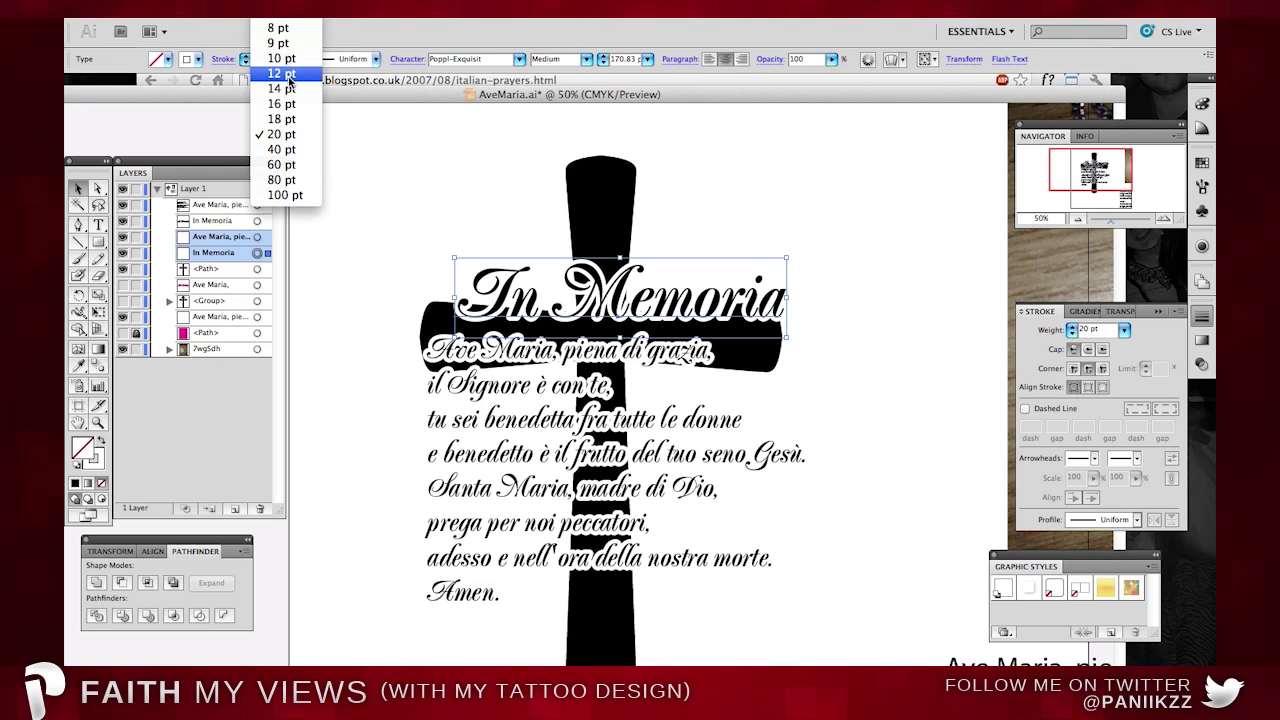
{"action": "left_click", "coordinate": [277, 77]}
{"action": "left_click", "coordinate": [400, 203]}
Switch to Chrome and search in a new tab for "can you get black tattooed over grey".
{"action": "left_click", "coordinate": [285, 688]}
{"action": "left_click", "coordinate": [373, 57]}
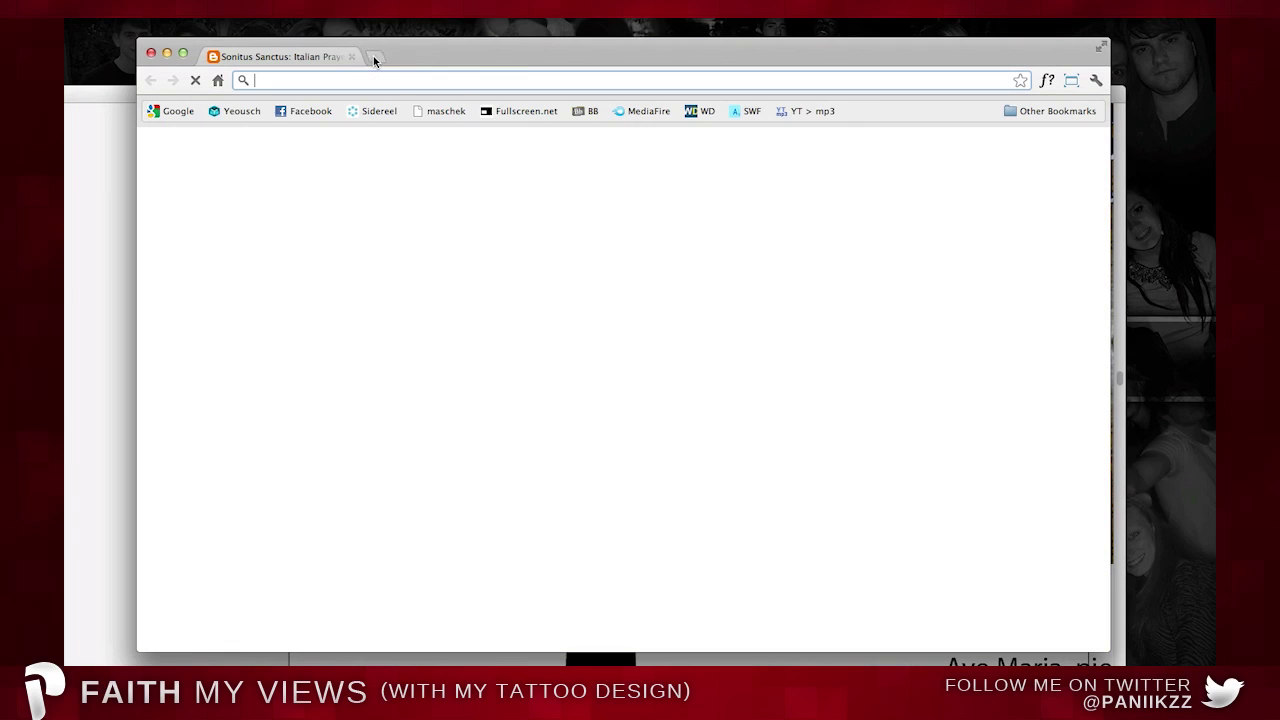
{"action": "type", "text": "can you get black tattooed over grey"}
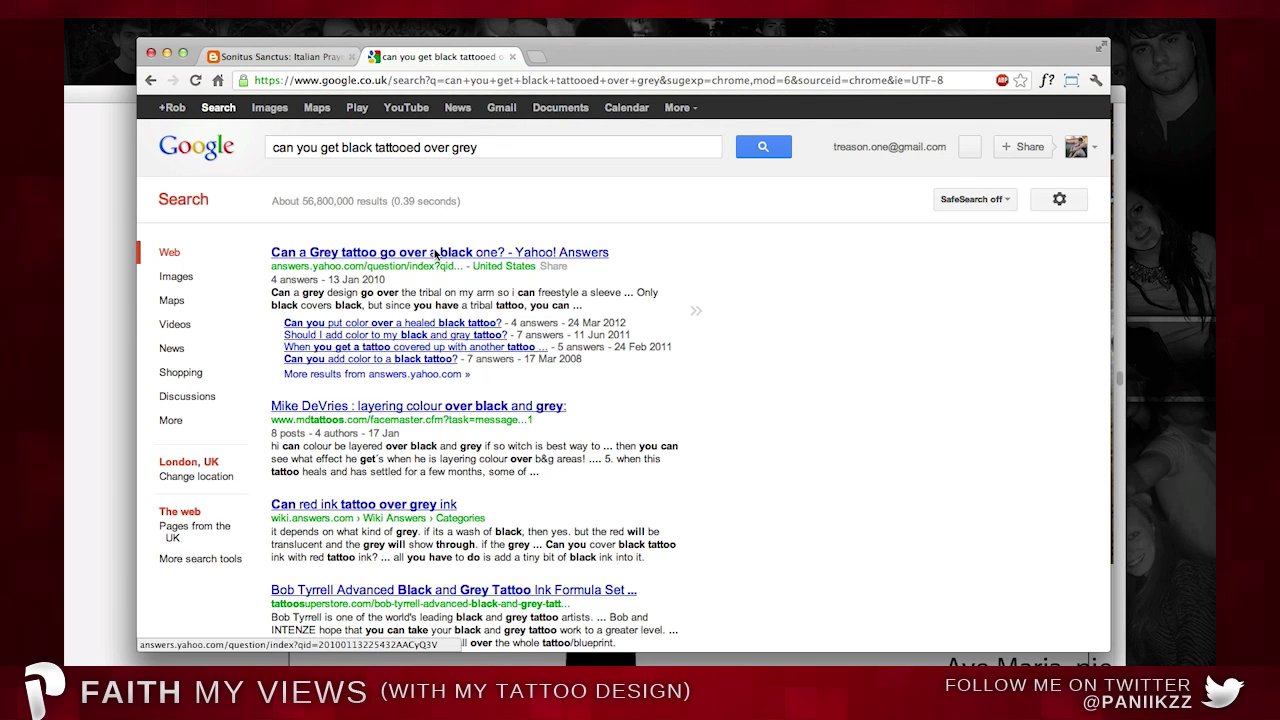
Search Google for "can i have a grey tattoo instead of a black one".
{"action": "triple_click", "coordinate": [514, 147]}
{"action": "type", "text": "can i "}
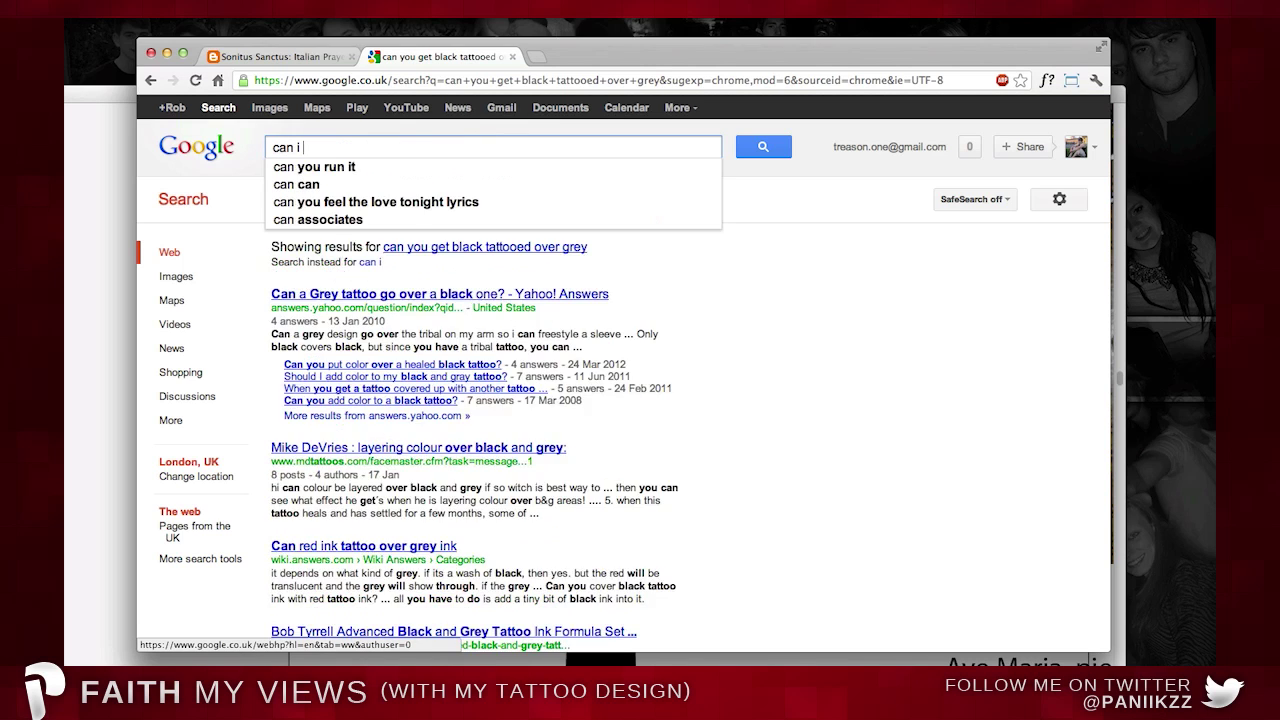
{"action": "type", "text": "have a grey tattoo instead of a black one"}
{"action": "key", "text": "Return"}
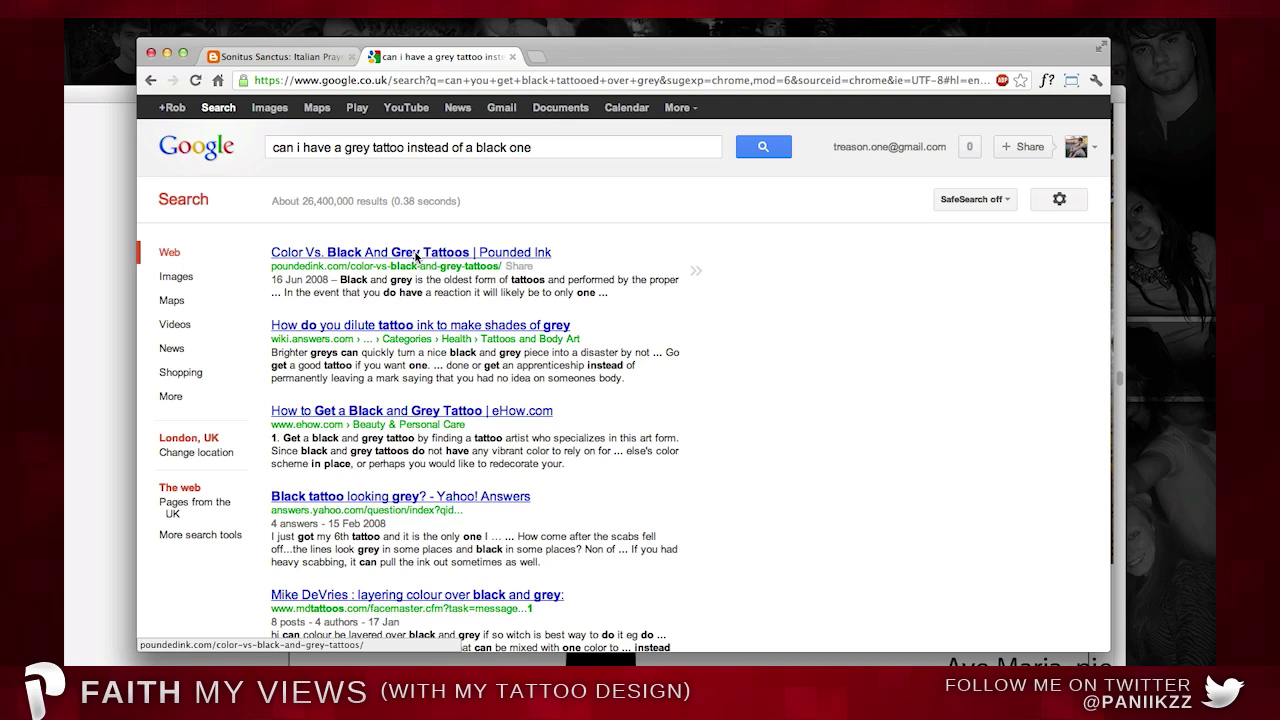
Open the Pounded Ink article on color versus black and grey tattoos and read through it.
{"action": "left_click", "coordinate": [416, 256]}
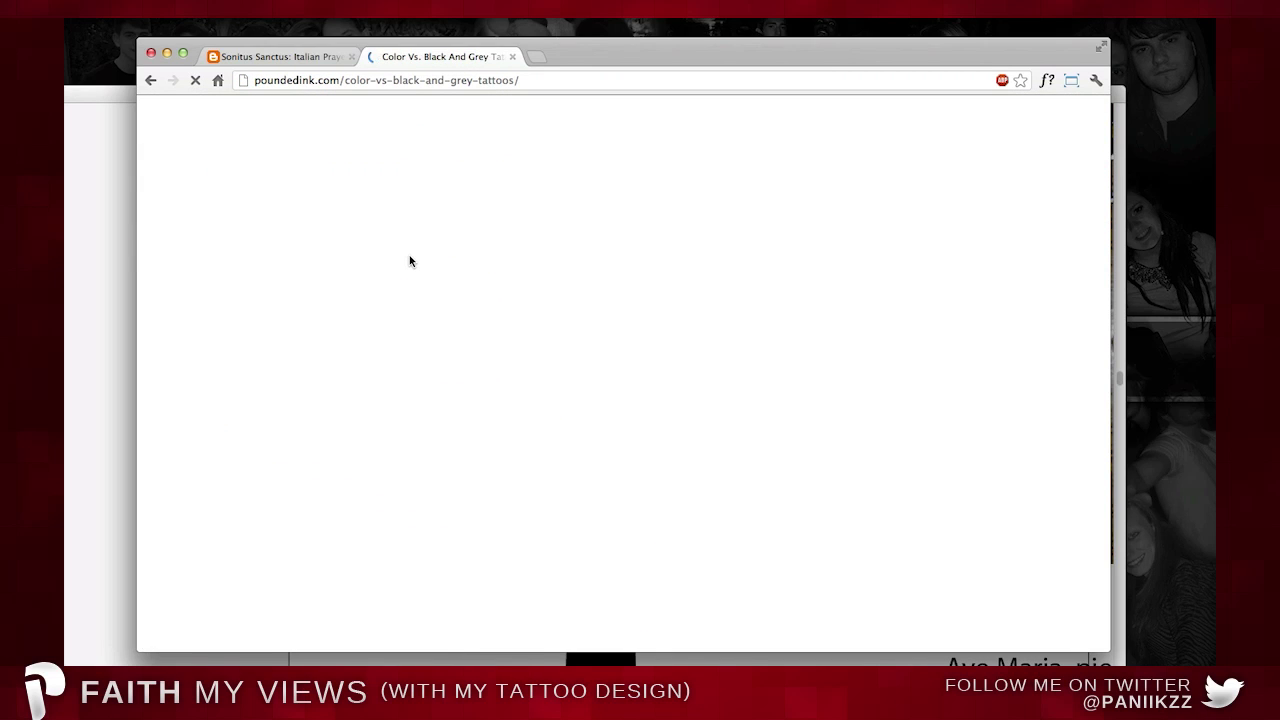
{"action": "scroll", "coordinate": [486, 316], "scroll_direction": "down", "scroll_amount": 8}
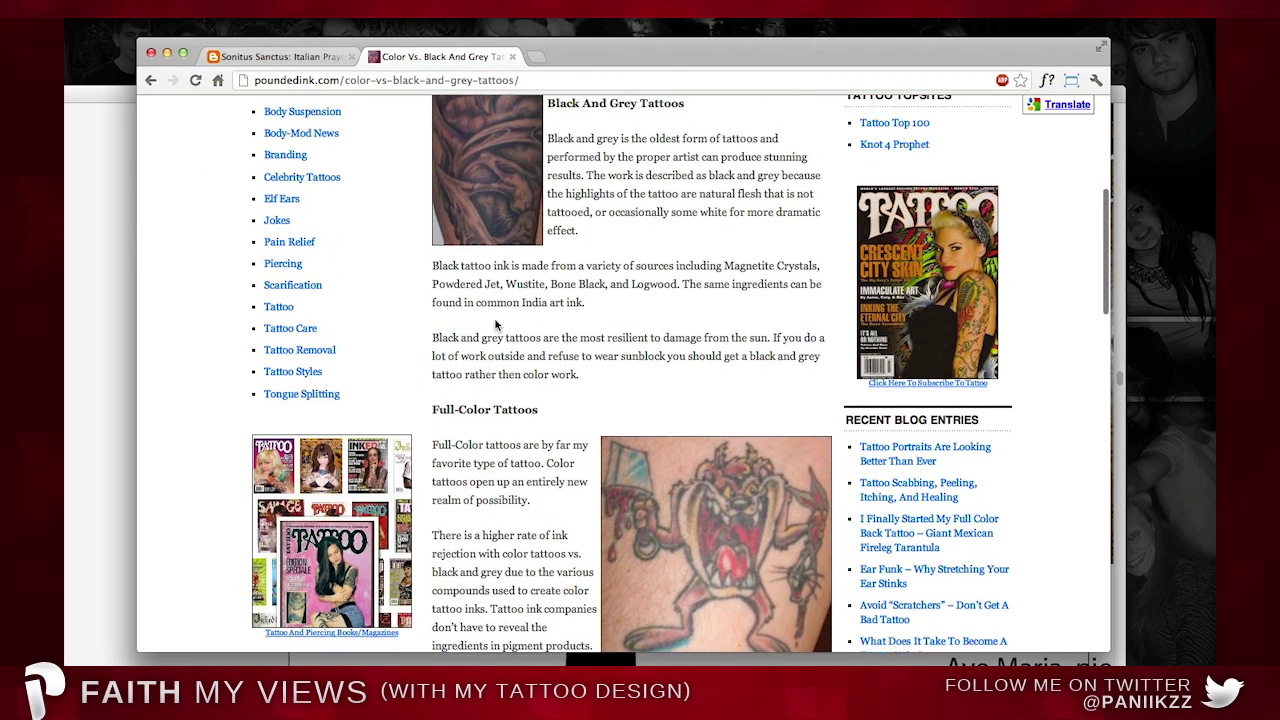
{"action": "scroll", "coordinate": [373, 331], "scroll_direction": "up", "scroll_amount": 1}
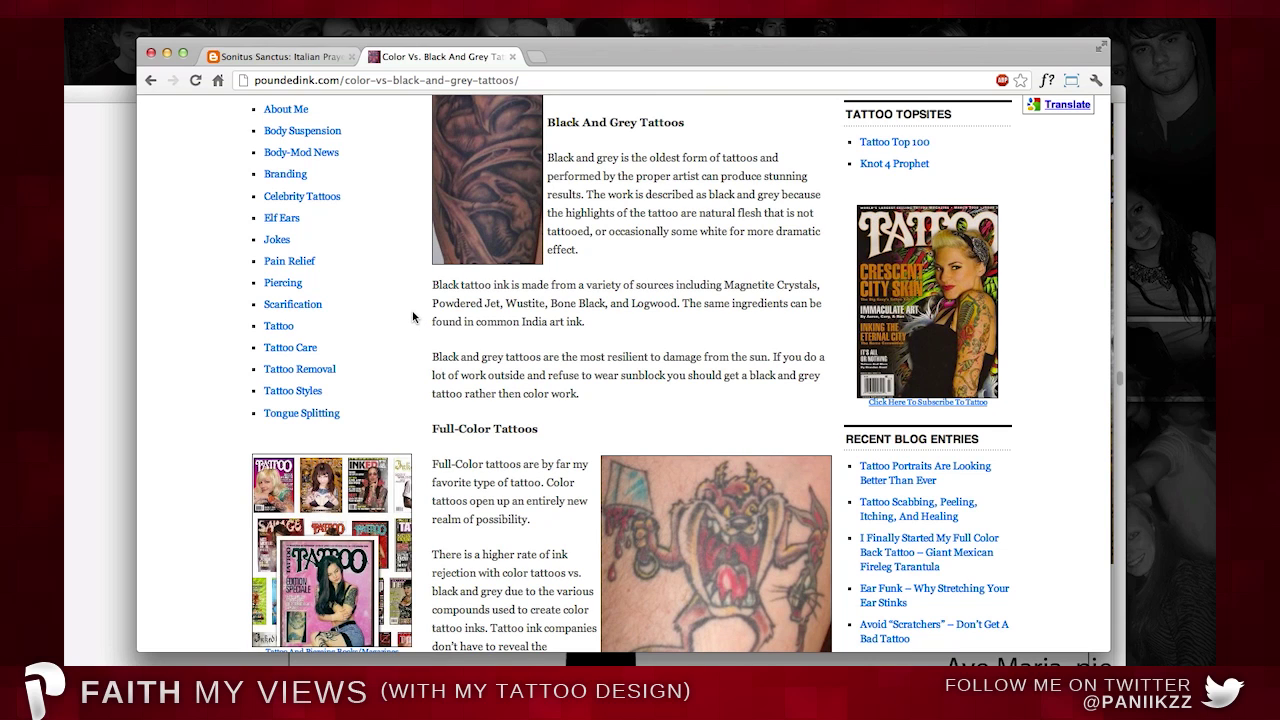
{"action": "scroll", "coordinate": [413, 317], "scroll_direction": "down", "scroll_amount": 8}
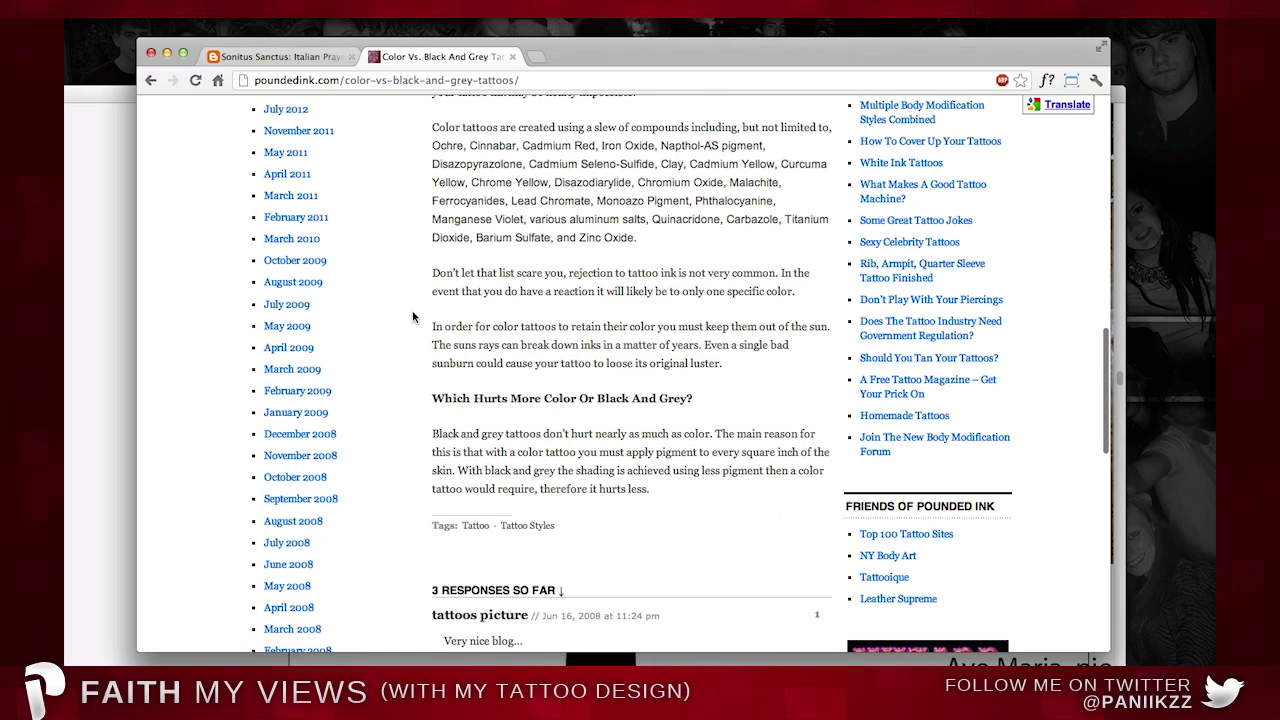
{"action": "scroll", "coordinate": [413, 317], "scroll_direction": "down", "scroll_amount": 5}
{"action": "scroll", "coordinate": [413, 317], "scroll_direction": "up", "scroll_amount": 10}
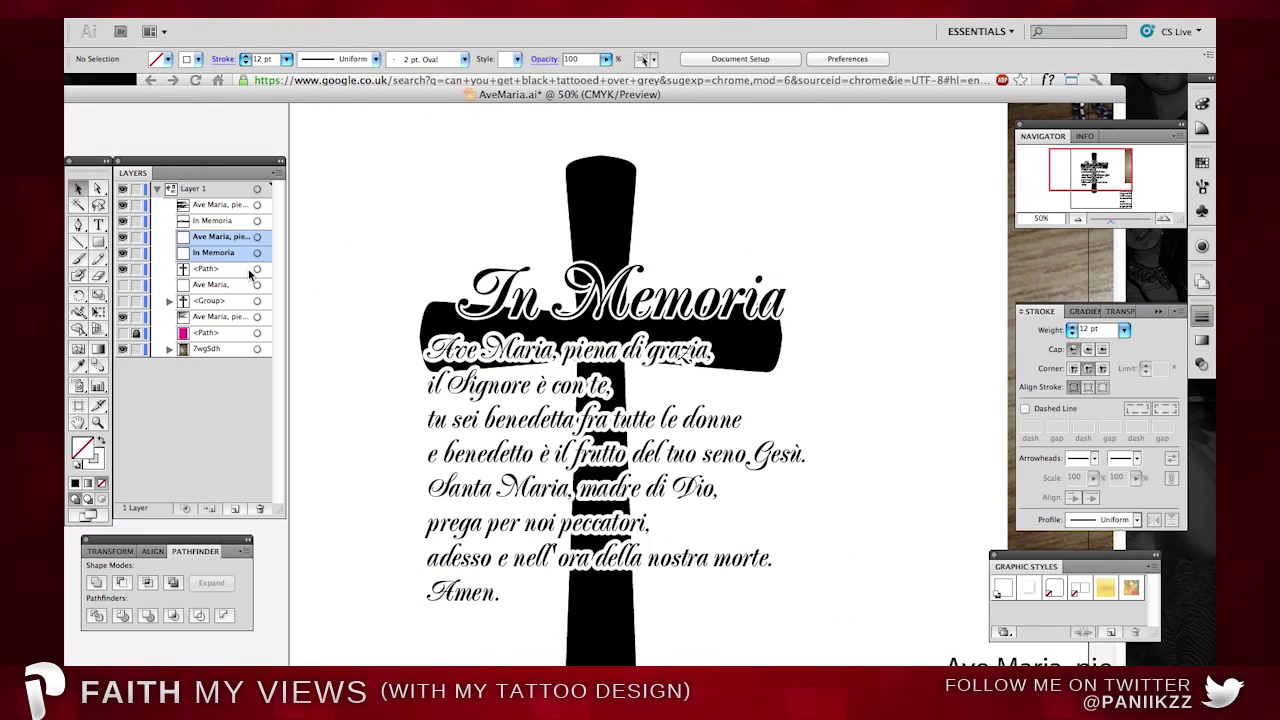
Back in Illustrator, hide the stroked prayer and heading copies and fill the cross with a light-to-mid grey.
{"action": "left_click", "coordinate": [257, 205]}
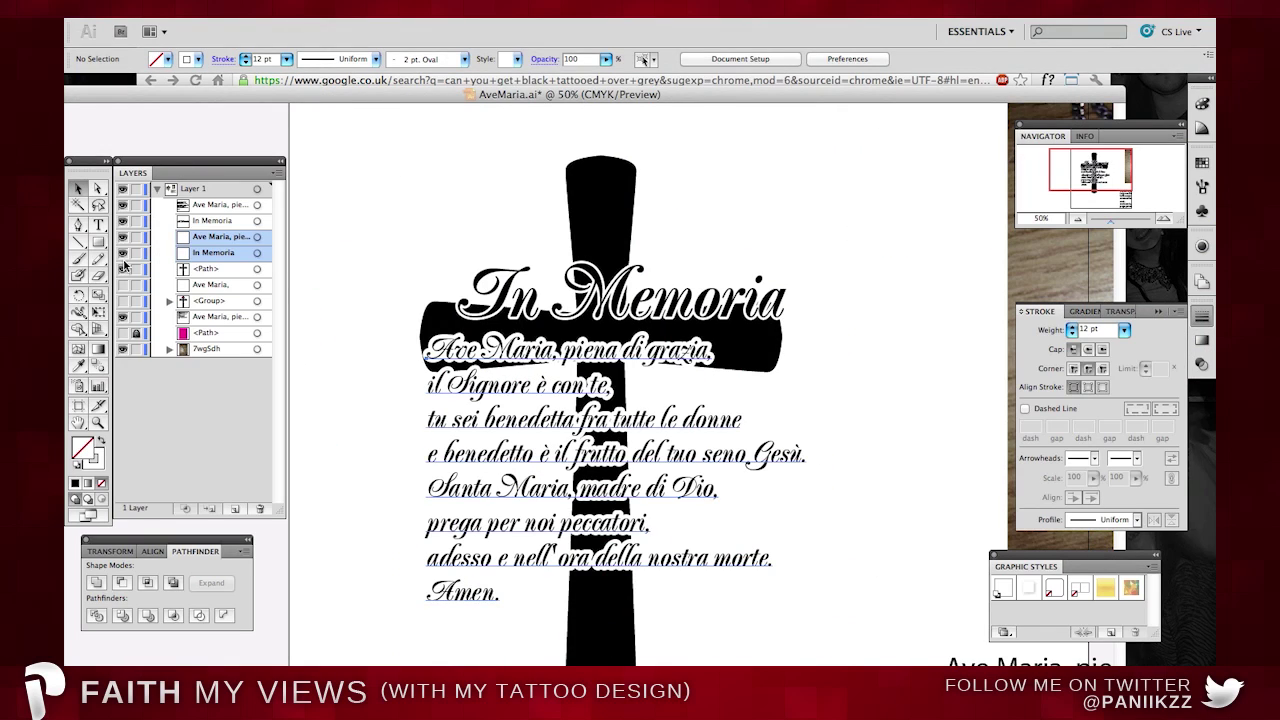
{"action": "left_click_drag", "start_coordinate": [124, 238], "coordinate": [125, 253]}
{"action": "left_click", "coordinate": [337, 240]}
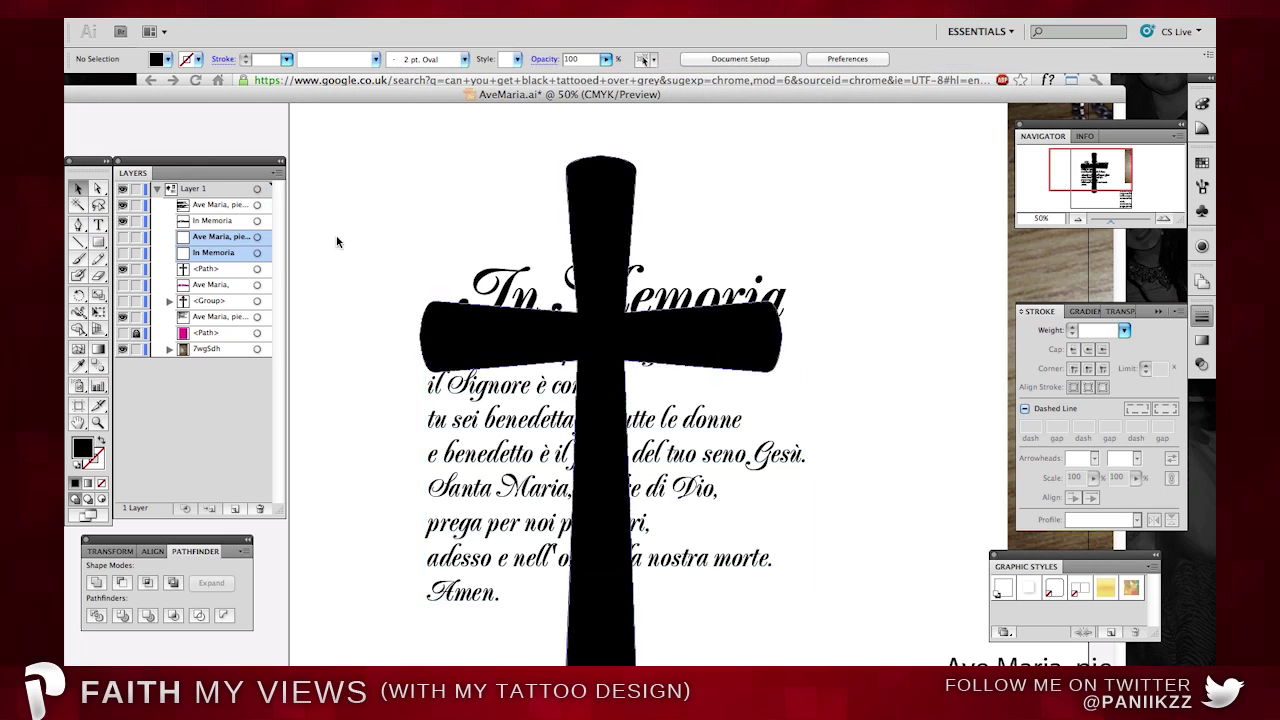
{"action": "left_click", "coordinate": [265, 269]}
{"action": "left_click", "coordinate": [158, 60]}
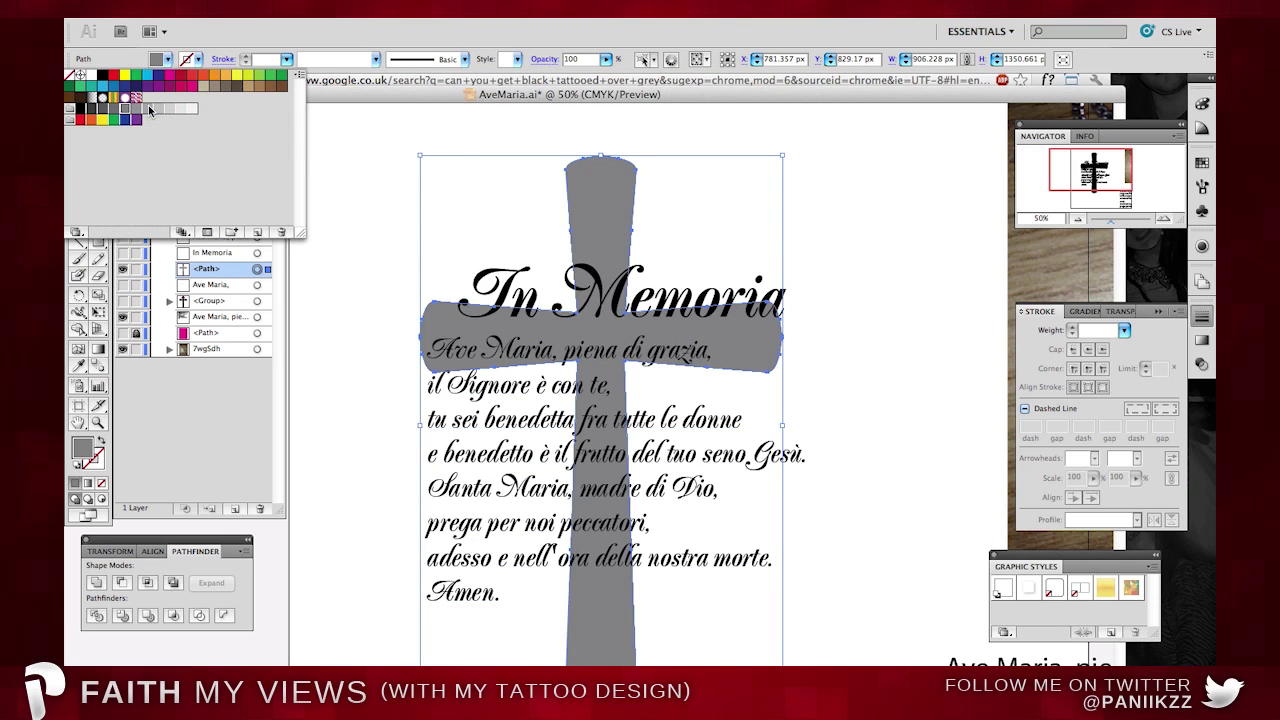
{"action": "left_click", "coordinate": [147, 109]}
{"action": "left_click", "coordinate": [428, 134]}
{"action": "left_click", "coordinate": [743, 300]}
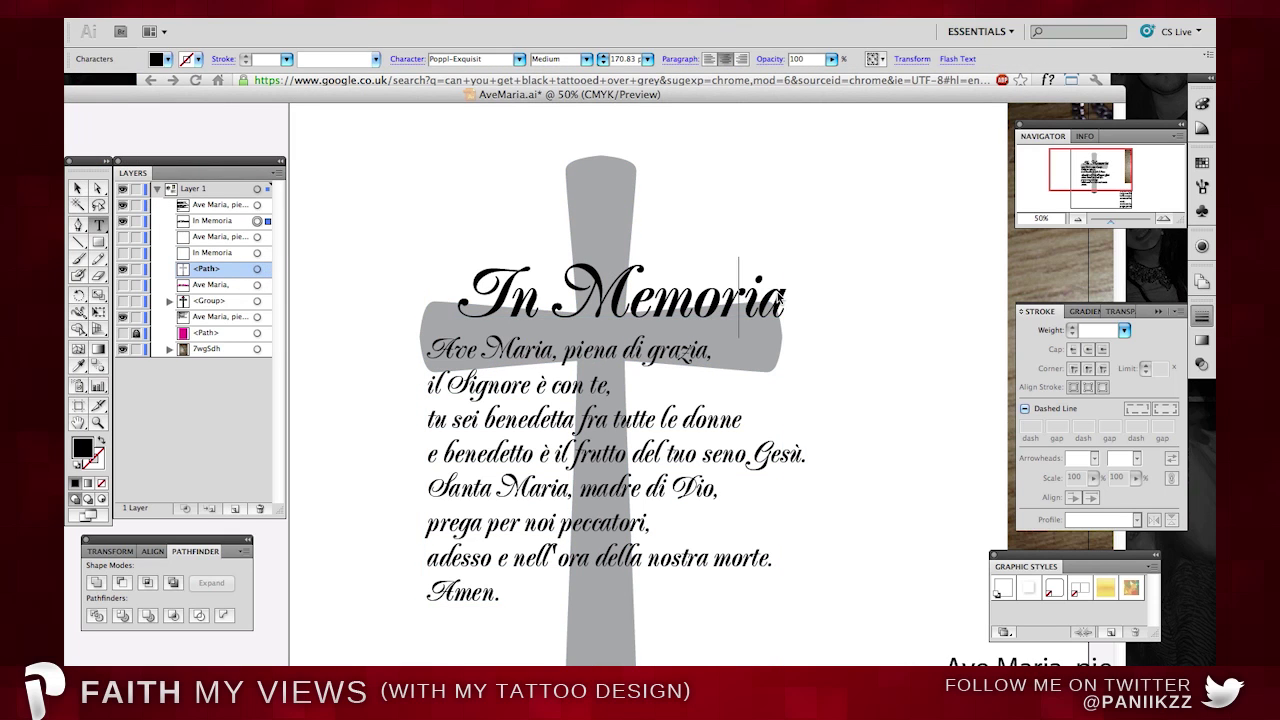
{"action": "left_click", "coordinate": [396, 10]}
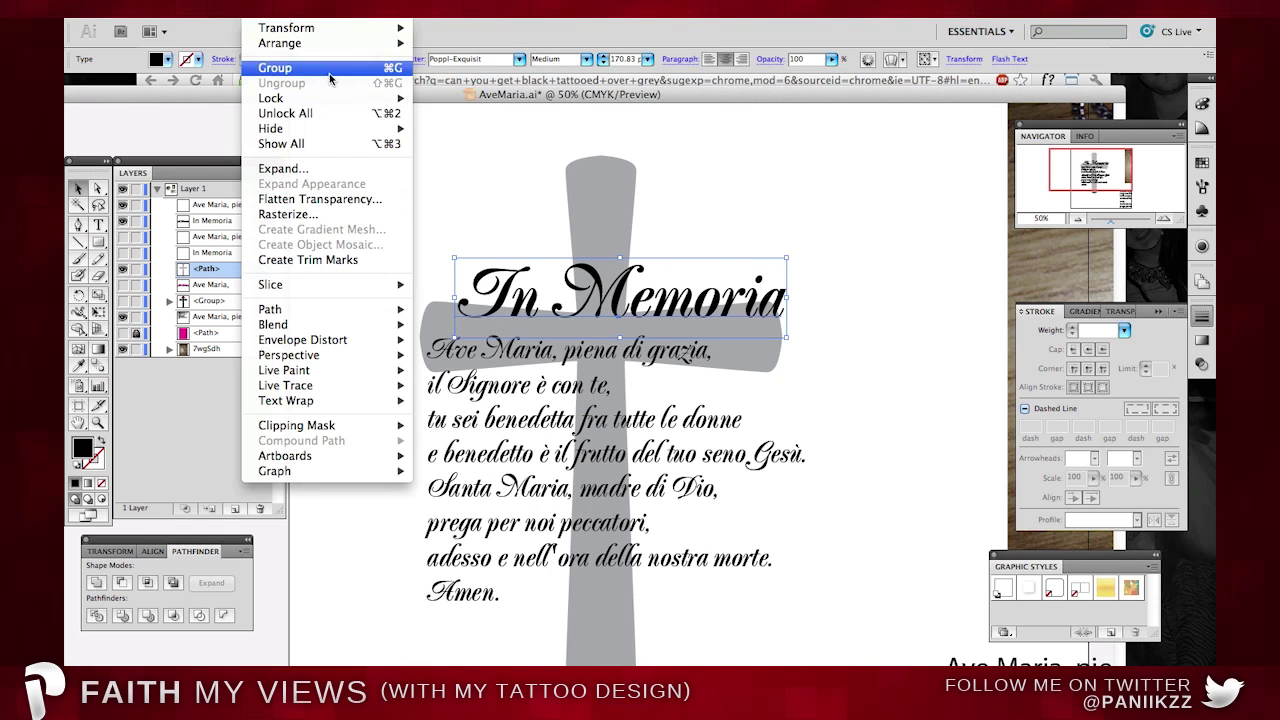
{"action": "left_click", "coordinate": [667, 46]}
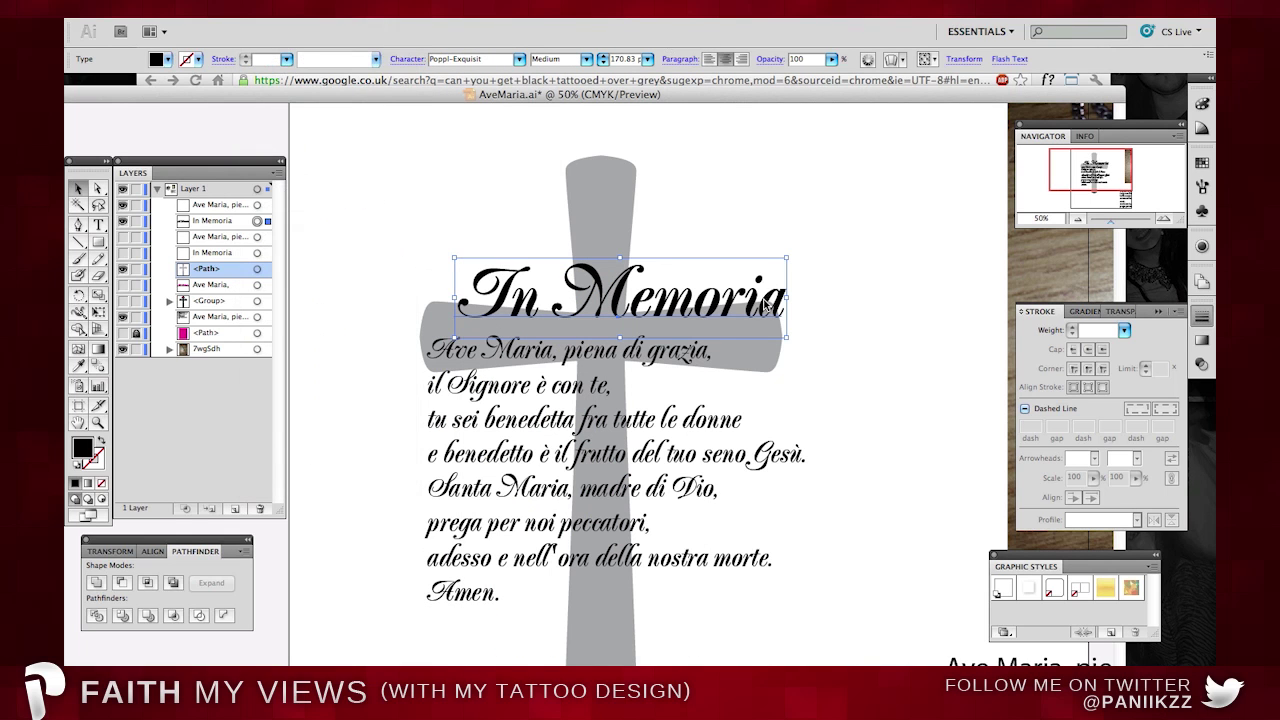
{"action": "right_click", "coordinate": [641, 316]}
{"action": "mouse_move", "coordinate": [716, 368]}
{"action": "left_click", "coordinate": [812, 222]}
{"action": "key", "text": "super+z"}
Start a Drop Shadow effect on the In Memoria heading with Normal mode and white (FFFFFF) as its color.
{"action": "left_click", "coordinate": [187, 10]}
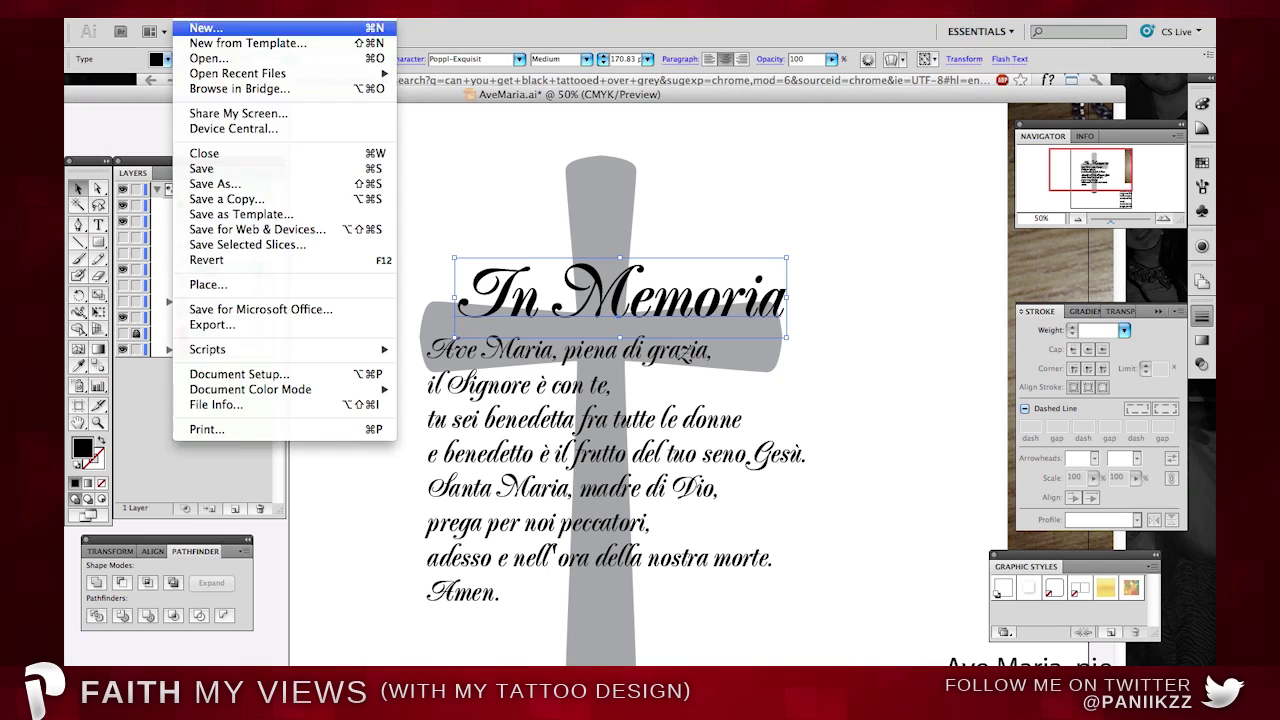
{"action": "mouse_move", "coordinate": [263, 10]}
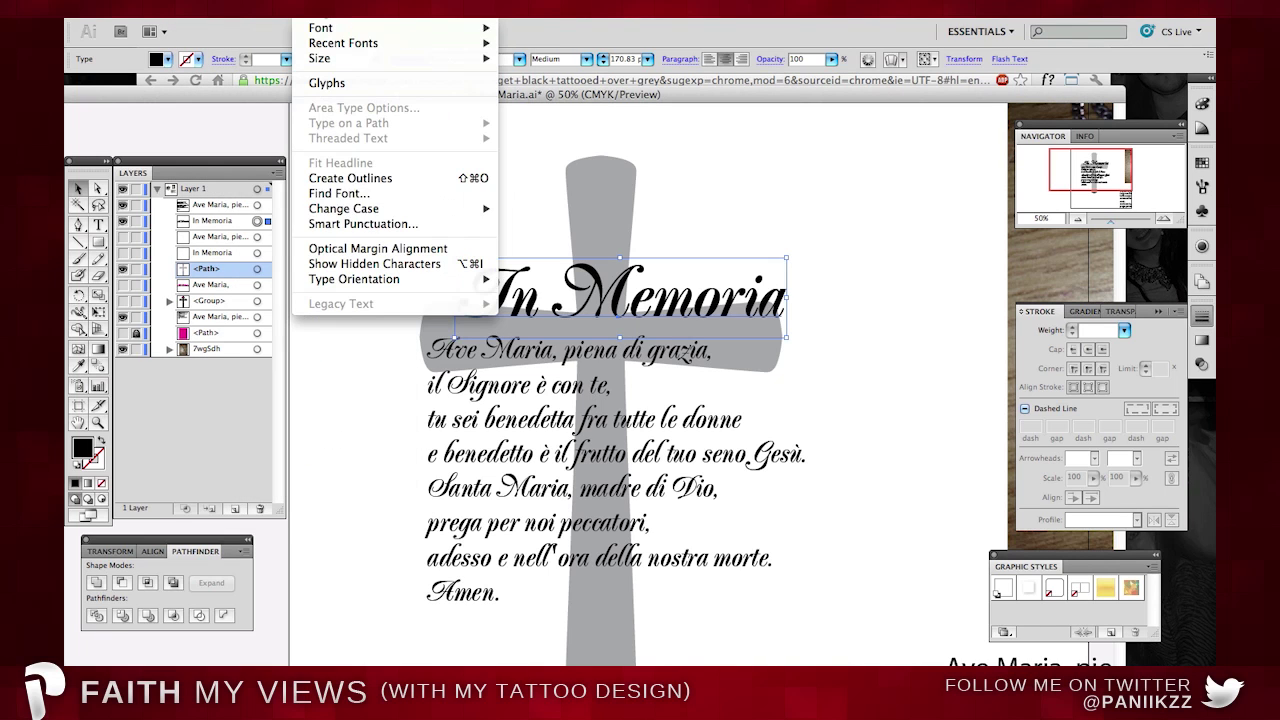
{"action": "mouse_move", "coordinate": [356, 12]}
{"action": "mouse_move", "coordinate": [400, 10]}
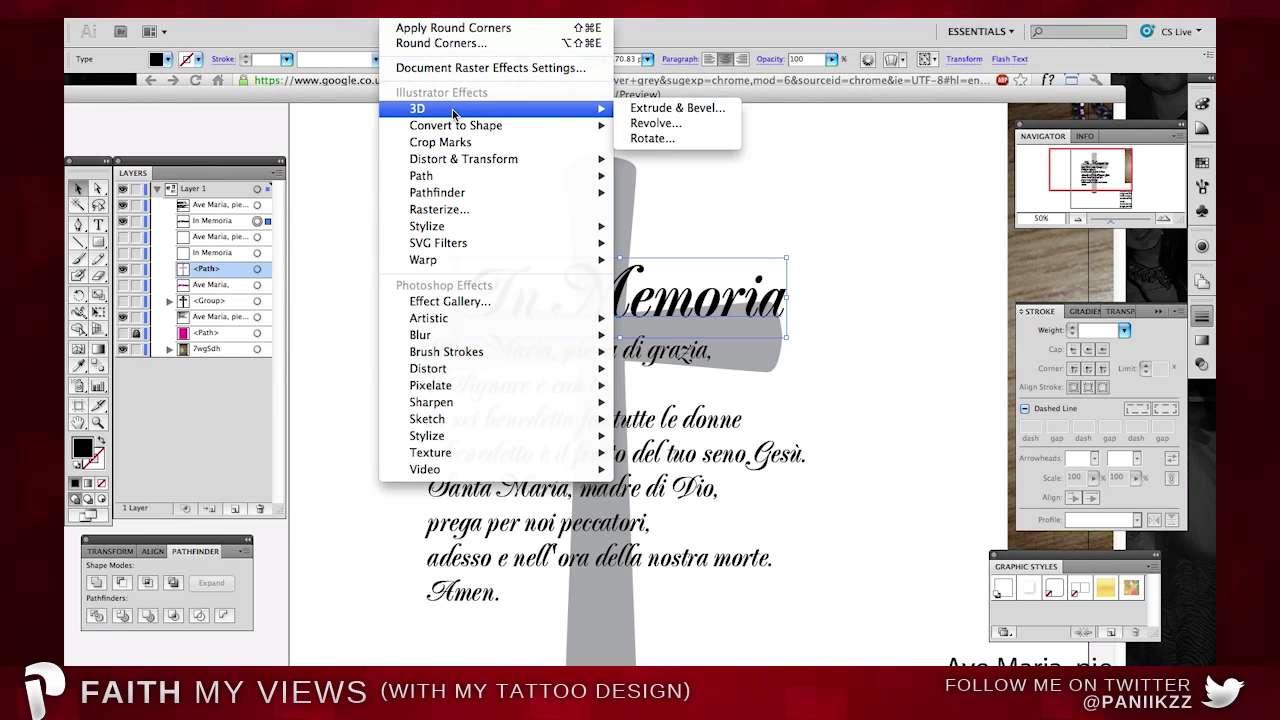
{"action": "mouse_move", "coordinate": [560, 226]}
{"action": "left_click", "coordinate": [670, 226]}
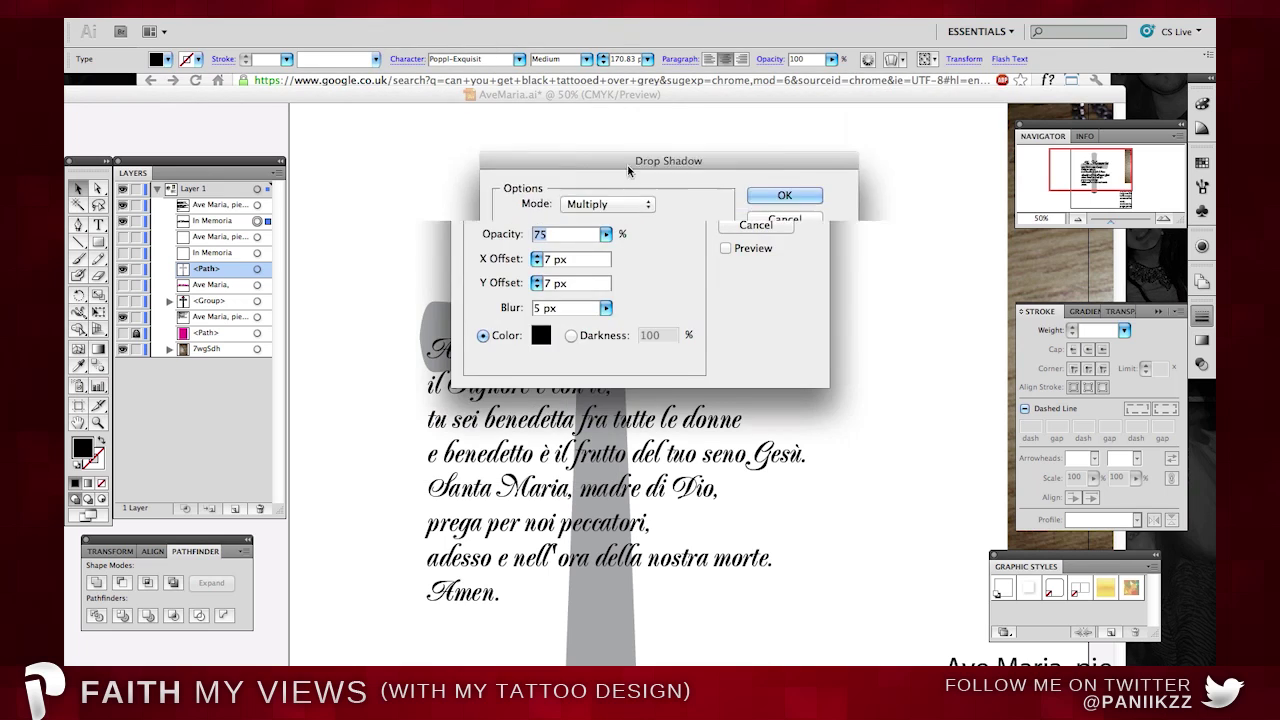
{"action": "left_click_drag", "start_coordinate": [627, 164], "coordinate": [1065, 80]}
{"action": "left_click", "coordinate": [988, 117]}
{"action": "left_click", "coordinate": [960, 90]}
{"action": "left_click", "coordinate": [951, 244]}
{"action": "left_click", "coordinate": [428, 195]}
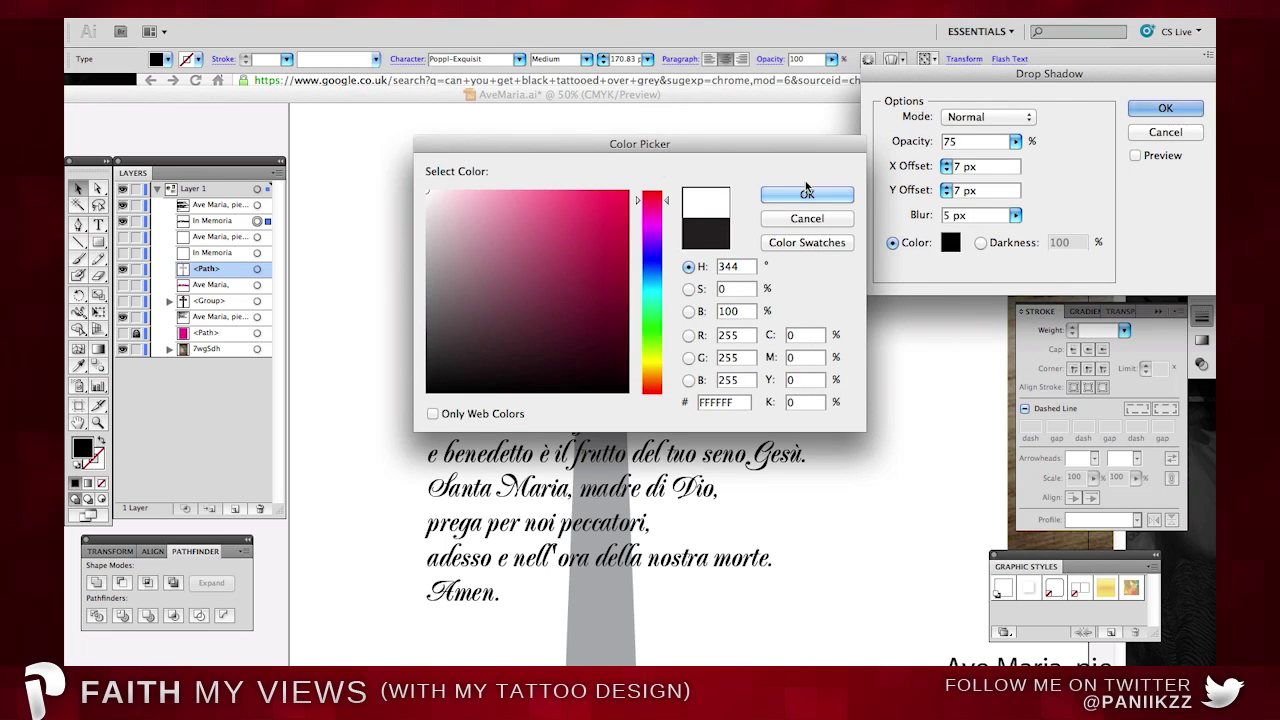
{"action": "left_click", "coordinate": [805, 194]}
Apply the heading's shadow with 0 px blur, 5 px X offset, 6 px Y offset and 100% opacity.
{"action": "left_click", "coordinate": [1015, 215]}
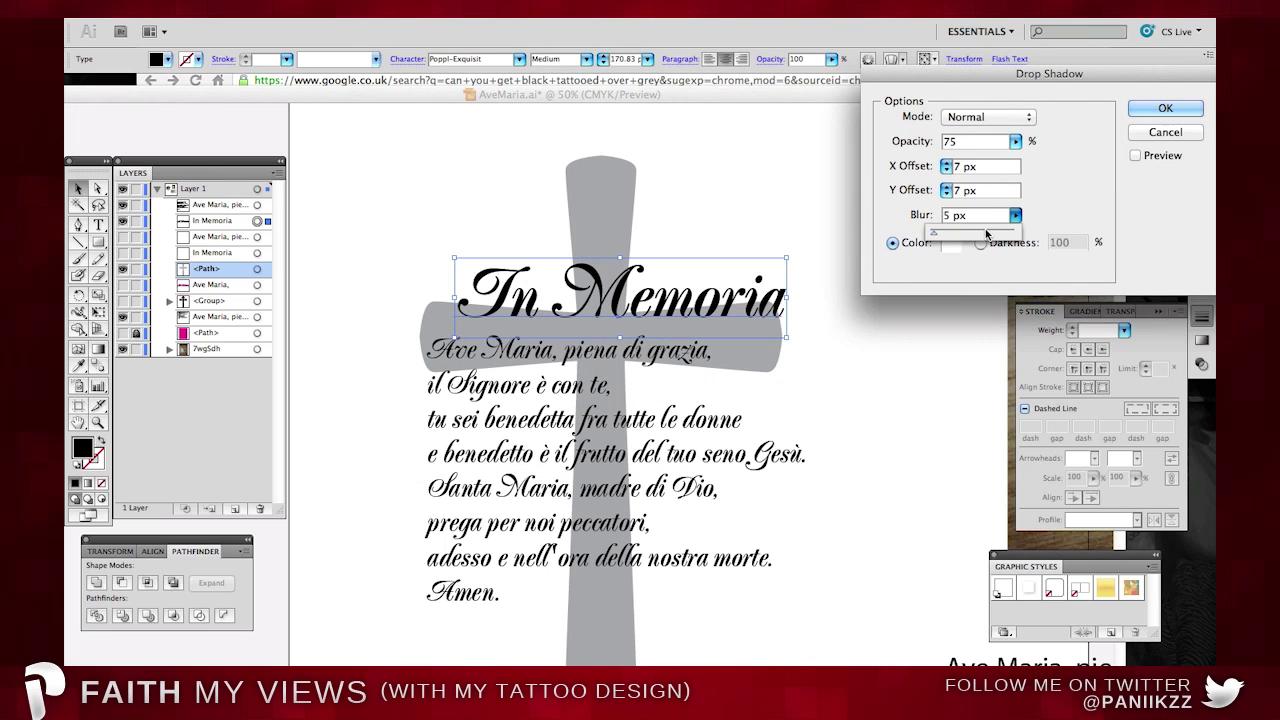
{"action": "left_click_drag", "start_coordinate": [986, 236], "coordinate": [926, 237]}
{"action": "left_click", "coordinate": [1135, 156]}
{"action": "left_click", "coordinate": [947, 170]}
{"action": "left_click", "coordinate": [947, 170]}
{"action": "left_click", "coordinate": [947, 194]}
{"action": "left_click", "coordinate": [1015, 142]}
{"action": "left_click", "coordinate": [1016, 160]}
{"action": "left_click", "coordinate": [1146, 126]}
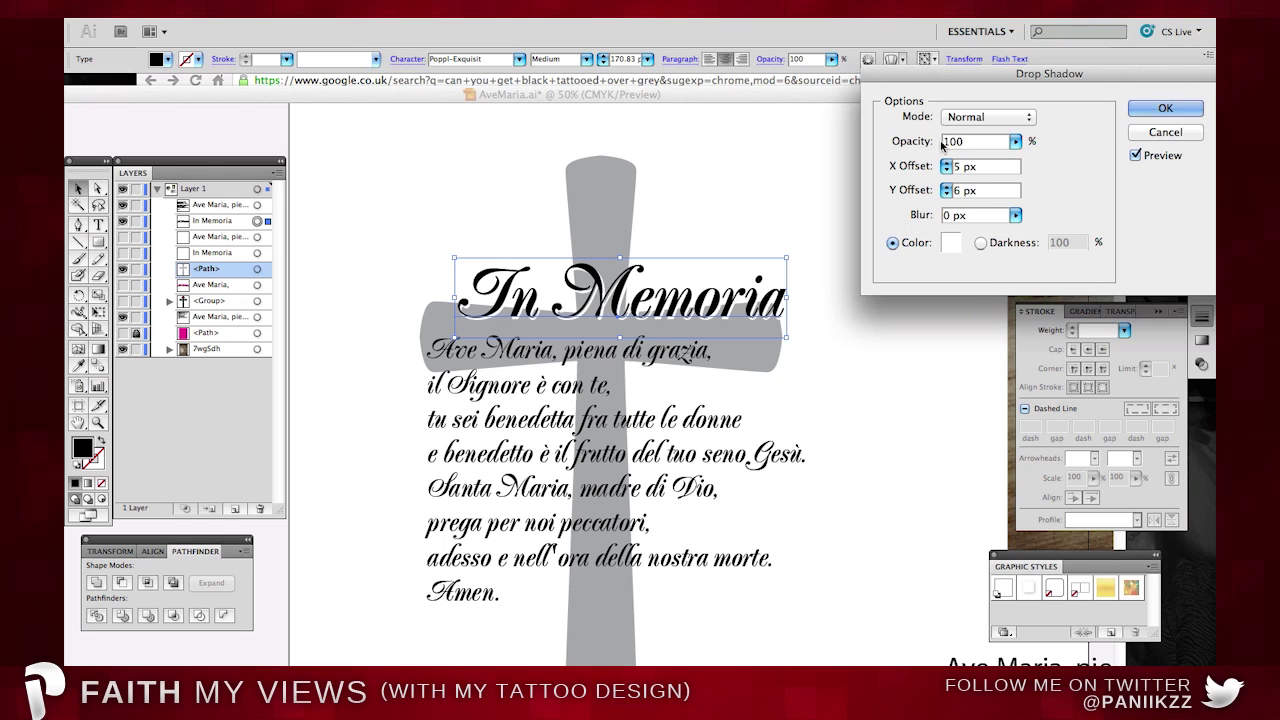
{"action": "left_click", "coordinate": [1155, 110]}
Move the In Memoria heading down onto the crossbar and shift the prayer down below it.
{"action": "left_click", "coordinate": [600, 166]}
{"action": "left_click", "coordinate": [758, 187]}
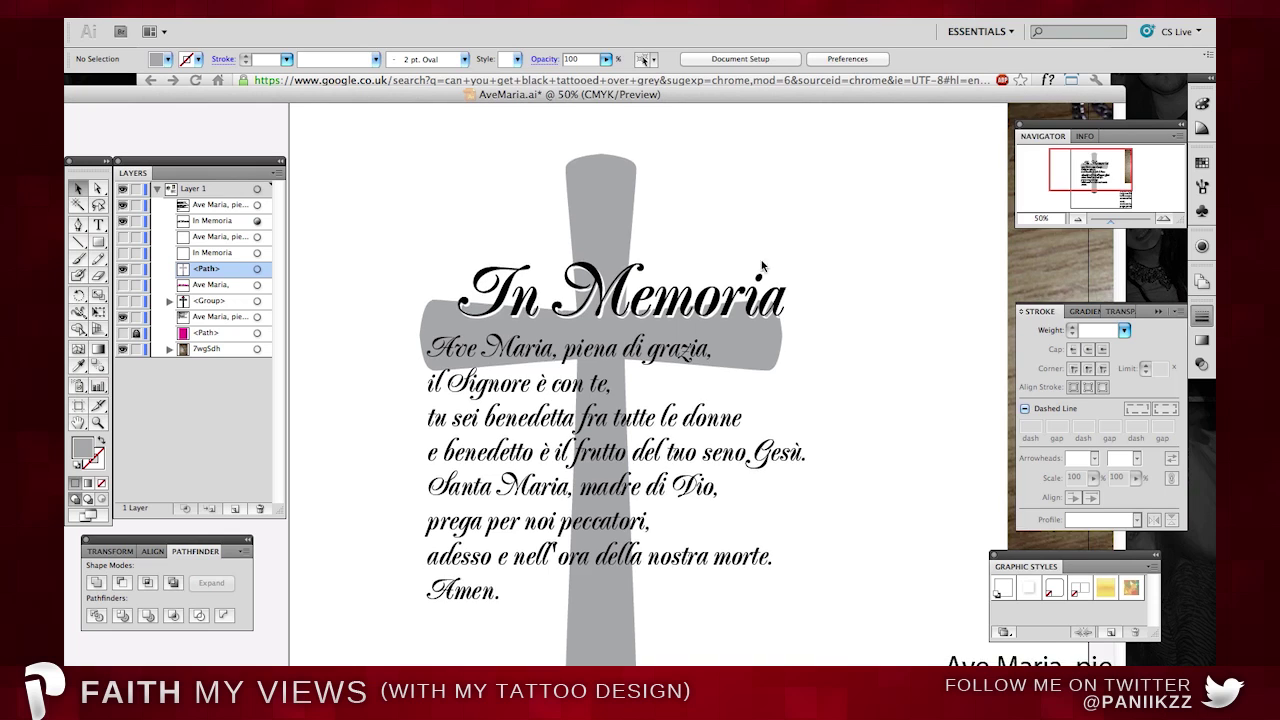
{"action": "scroll", "coordinate": [624, 288], "scroll_direction": "down", "scroll_amount": 3}
{"action": "left_click", "coordinate": [712, 221]}
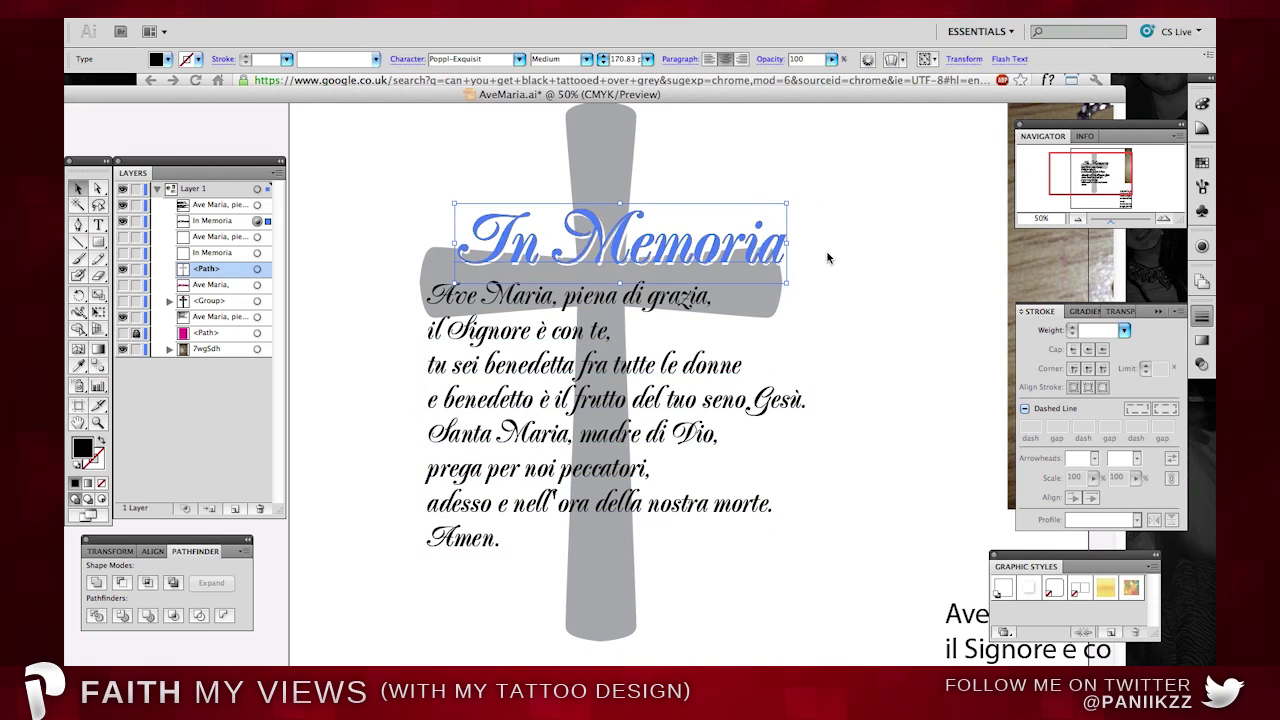
{"action": "left_click_drag", "start_coordinate": [605, 244], "coordinate": [606, 281]}
{"action": "left_click", "coordinate": [694, 288]}
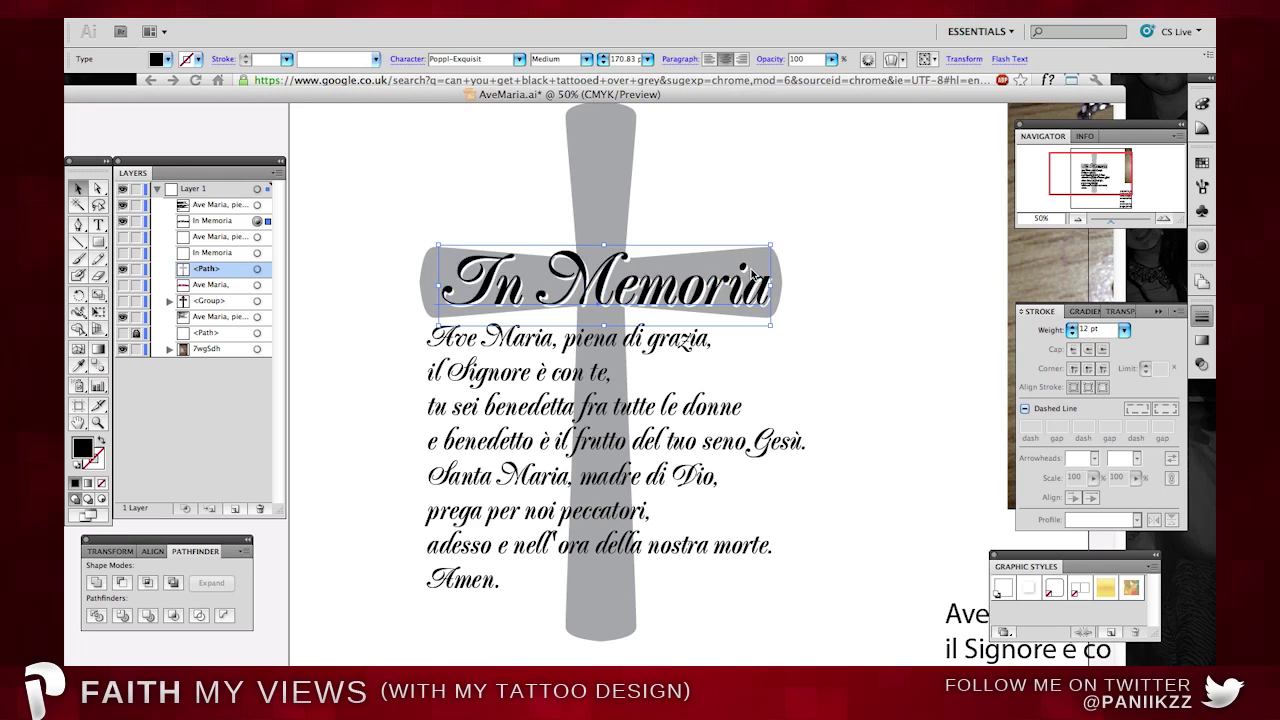
{"action": "left_click", "coordinate": [780, 190]}
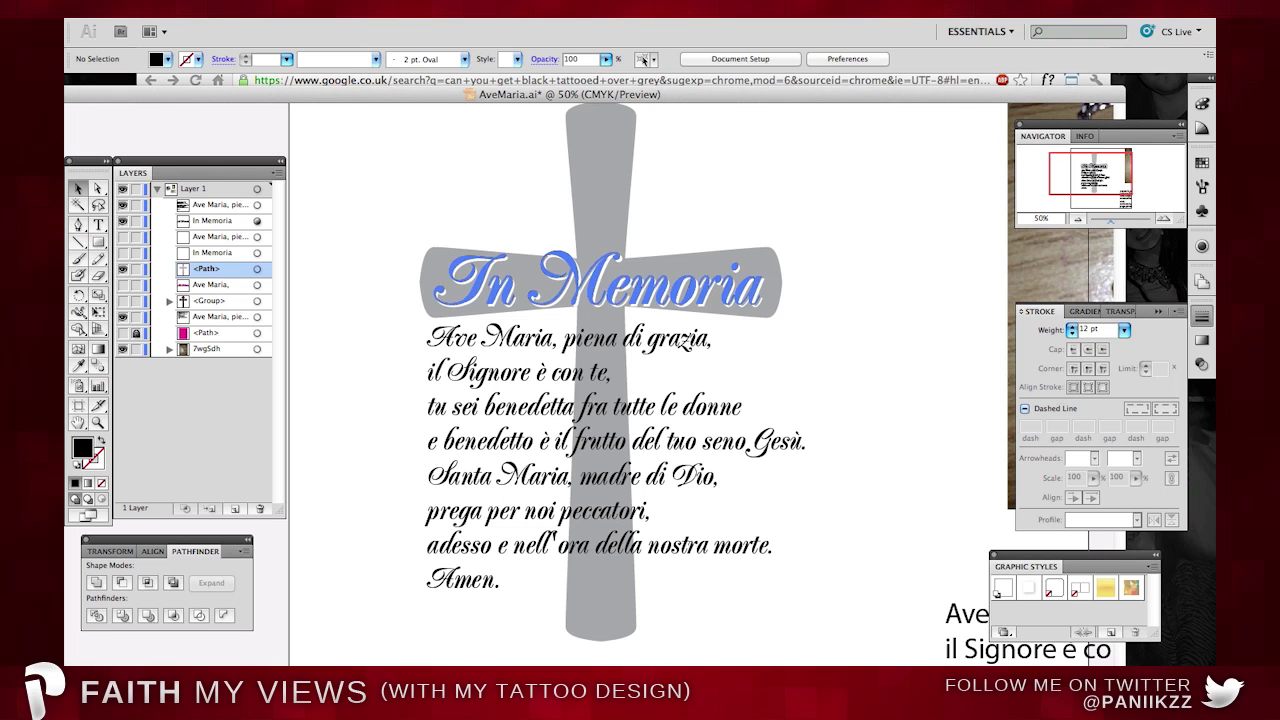
Apply a white Drop Shadow to the prayer with 3 px X and Y offsets, 0 px blur and 100% opacity.
{"action": "left_click", "coordinate": [1165, 219]}
{"action": "left_click", "coordinate": [1165, 219]}
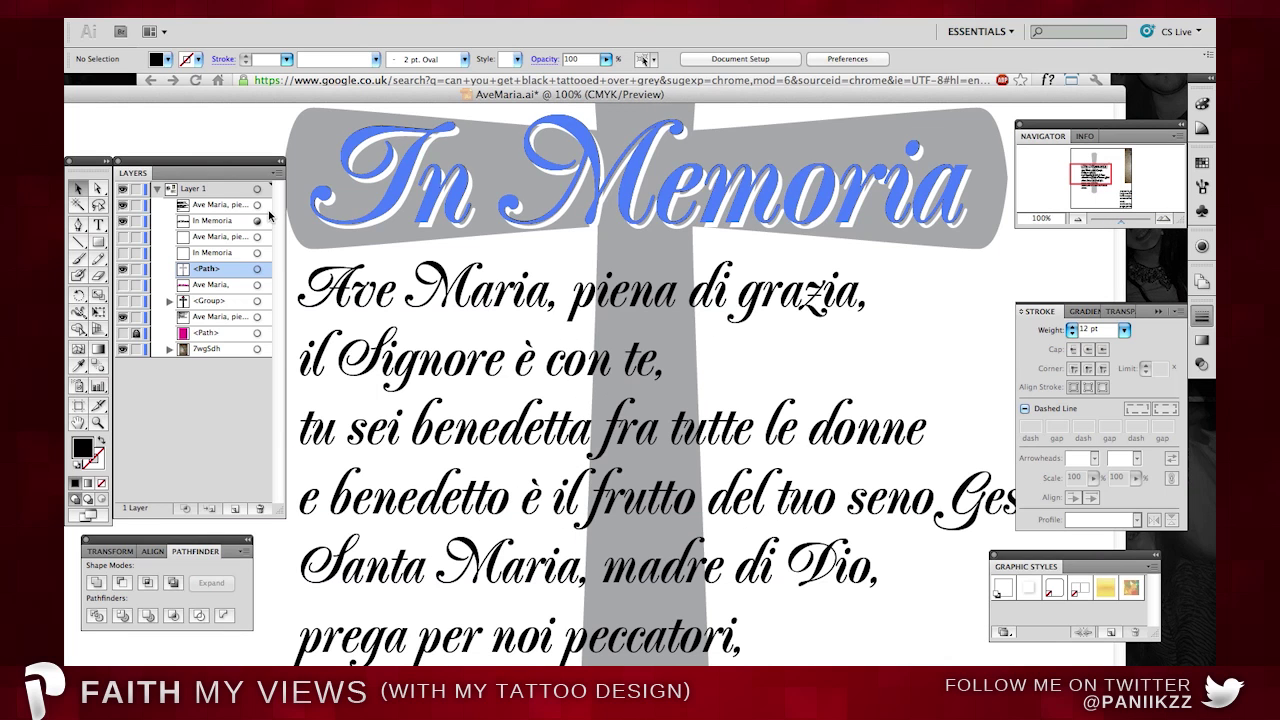
{"action": "left_click", "coordinate": [267, 204]}
{"action": "left_click", "coordinate": [398, 12]}
{"action": "mouse_move", "coordinate": [508, 232]}
{"action": "left_click", "coordinate": [662, 226]}
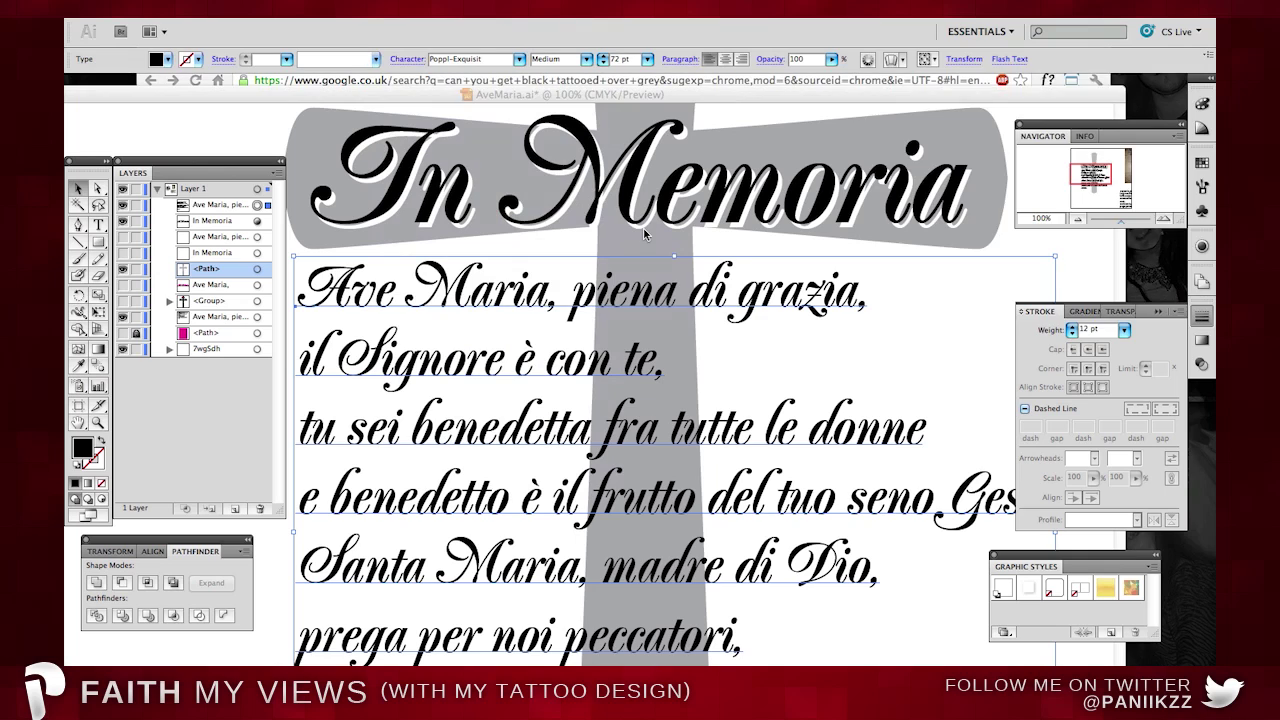
{"action": "left_click", "coordinate": [947, 195]}
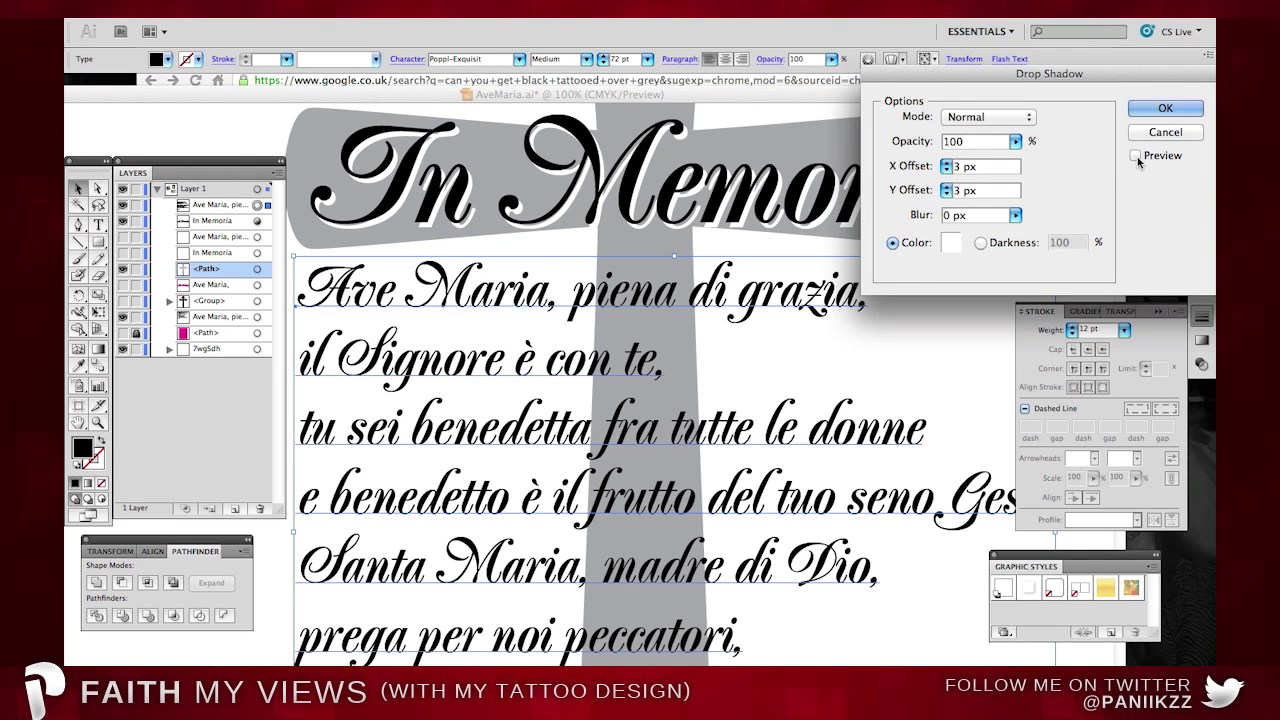
{"action": "left_click", "coordinate": [1136, 156]}
{"action": "left_click", "coordinate": [1166, 107]}
{"action": "key", "text": "super+shift+a"}
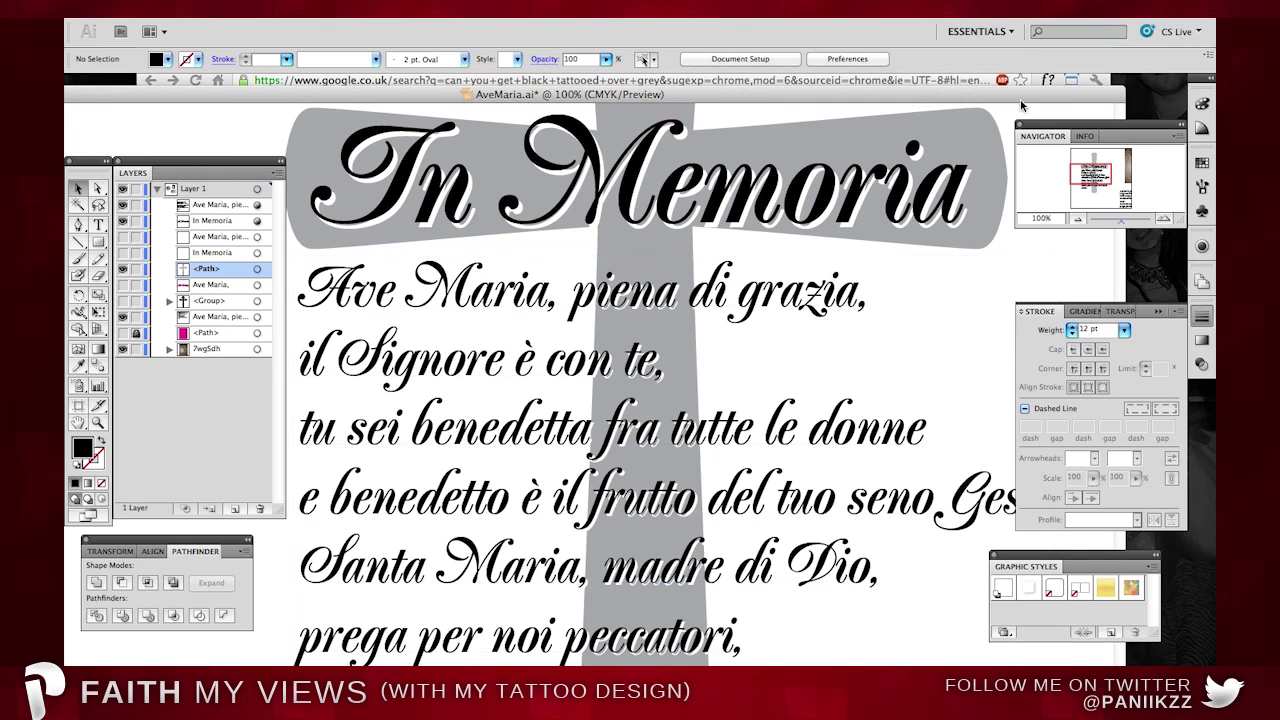
Add a second white Drop Shadow to the In Memoria heading with 2 px X and Y offsets, 0 px blur and 100% opacity.
{"action": "left_click", "coordinate": [1202, 163]}
{"action": "left_click", "coordinate": [1202, 128]}
{"action": "left_click", "coordinate": [1202, 104]}
{"action": "left_click", "coordinate": [1202, 211]}
{"action": "left_click", "coordinate": [1206, 200]}
{"action": "left_click", "coordinate": [1202, 246]}
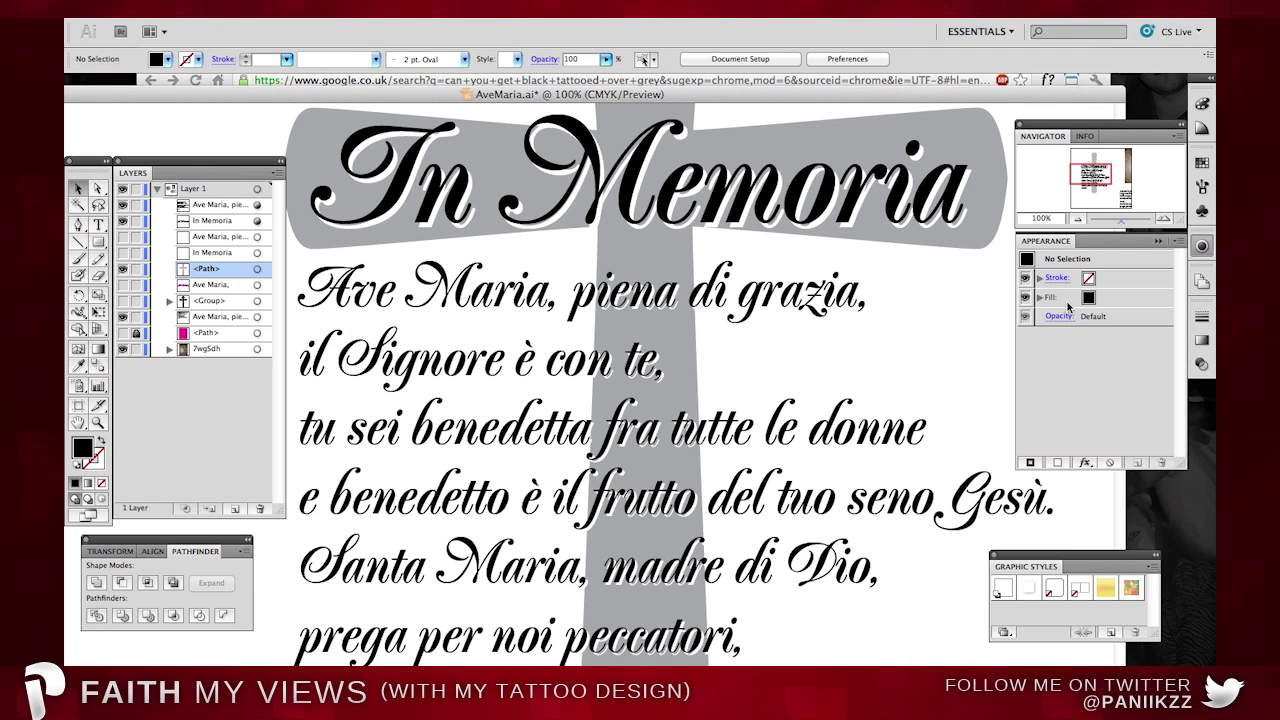
{"action": "left_click", "coordinate": [828, 183]}
{"action": "left_click", "coordinate": [405, 9]}
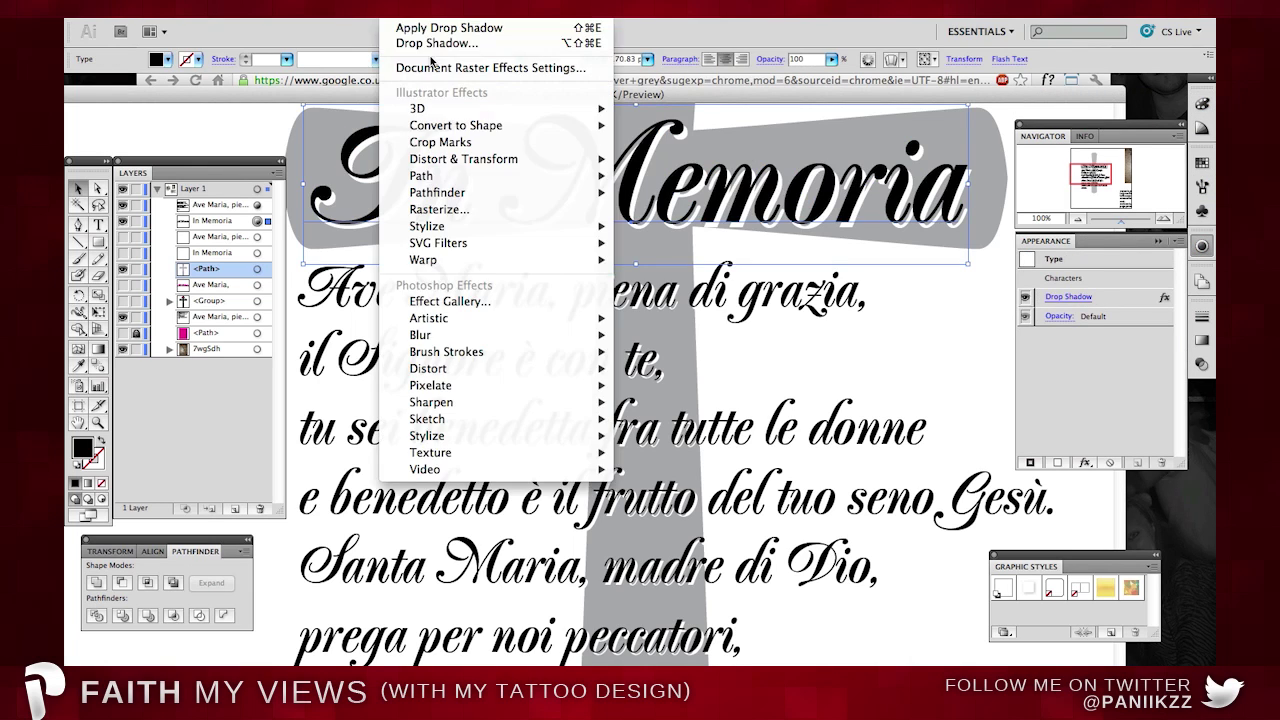
{"action": "left_click", "coordinate": [434, 44]}
{"action": "left_click", "coordinate": [723, 261]}
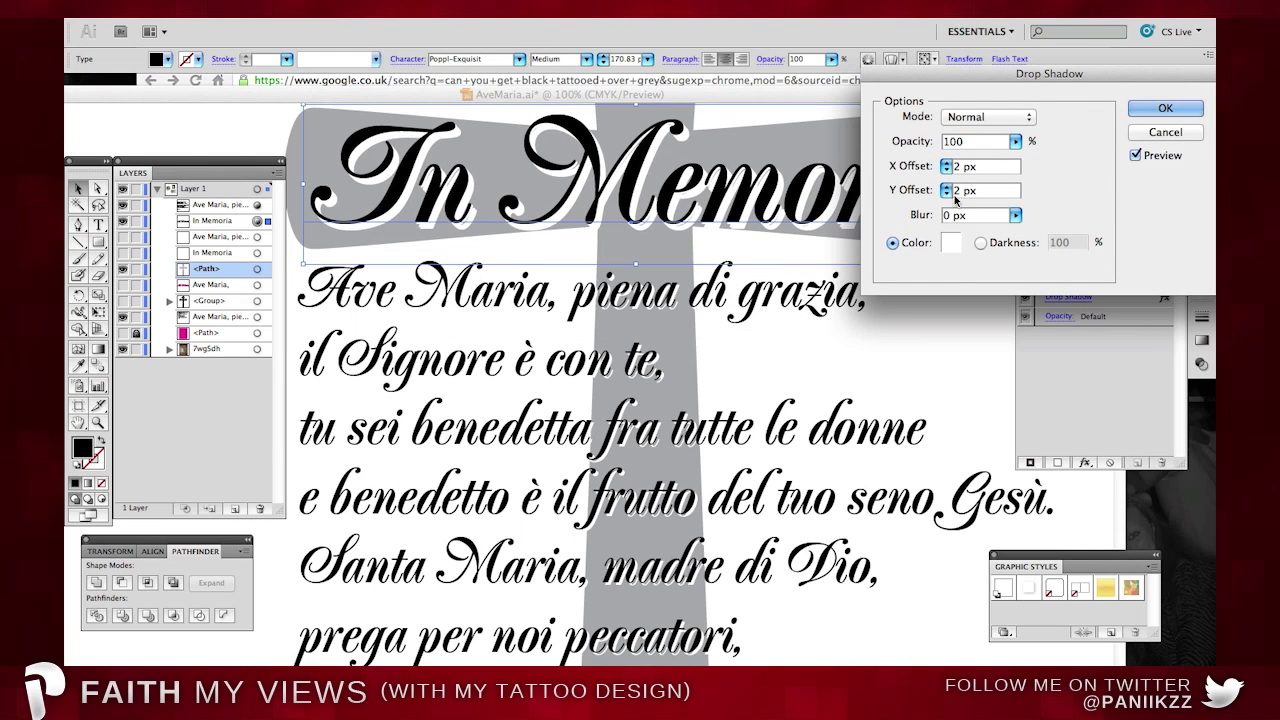
{"action": "key", "text": "Return"}
Reopen the heading's first-listed drop shadow and reduce its X and Y offsets.
{"action": "double_click", "coordinate": [1167, 317]}
{"action": "left_click", "coordinate": [1168, 131]}
{"action": "double_click", "coordinate": [1165, 298]}
{"action": "left_click", "coordinate": [1136, 156]}
{"action": "left_click", "coordinate": [946, 194]}
{"action": "left_click", "coordinate": [946, 169]}
{"action": "left_click", "coordinate": [946, 169]}
{"action": "key", "text": "Return"}
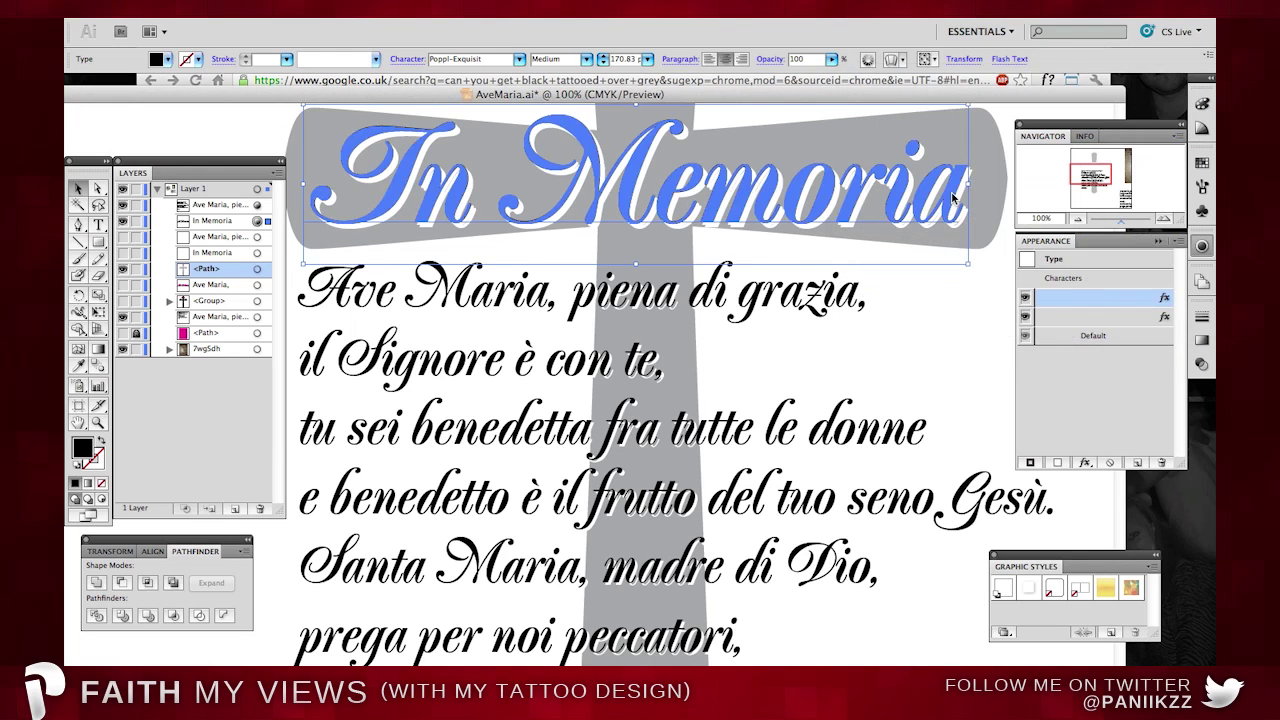
{"action": "left_click", "coordinate": [931, 299]}
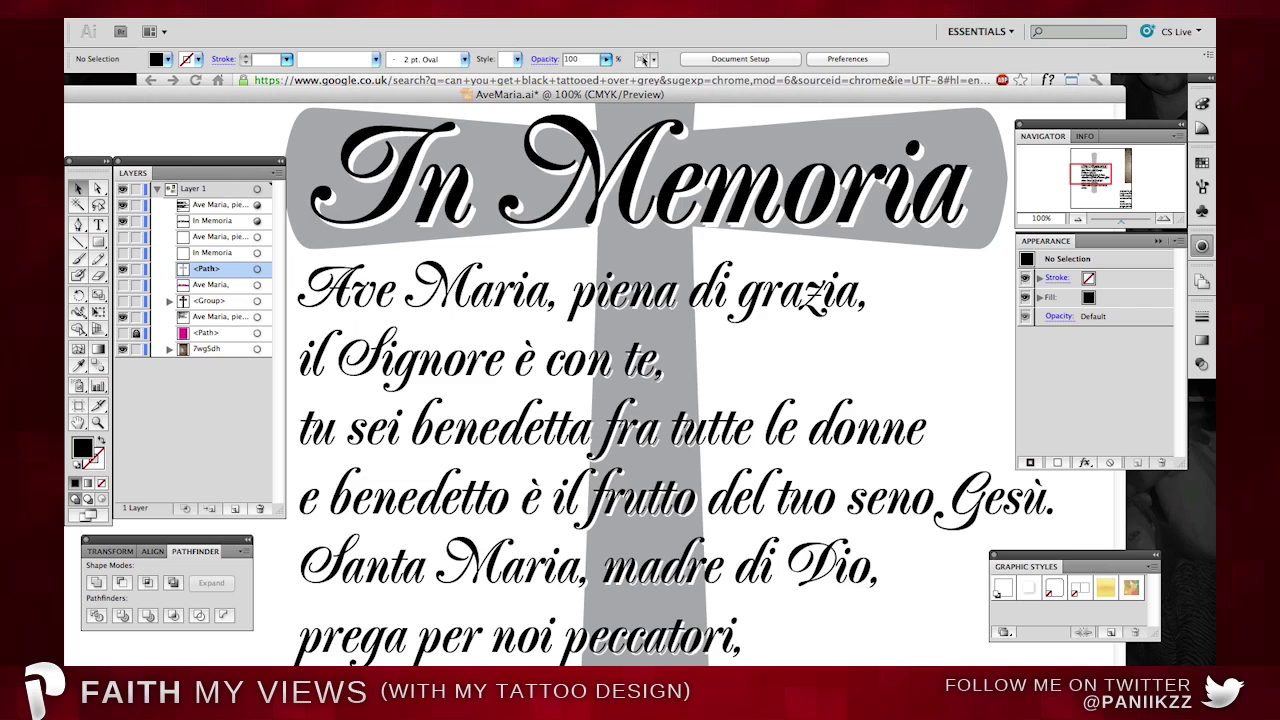
Save the In Memoria heading's appearance as a new graphic style and apply it to the prayer.
{"action": "left_click", "coordinate": [565, 175]}
{"action": "left_click", "coordinate": [392, 10]}
{"action": "left_click", "coordinate": [1111, 634]}
{"action": "left_click", "coordinate": [1112, 636]}
{"action": "left_click", "coordinate": [880, 346]}
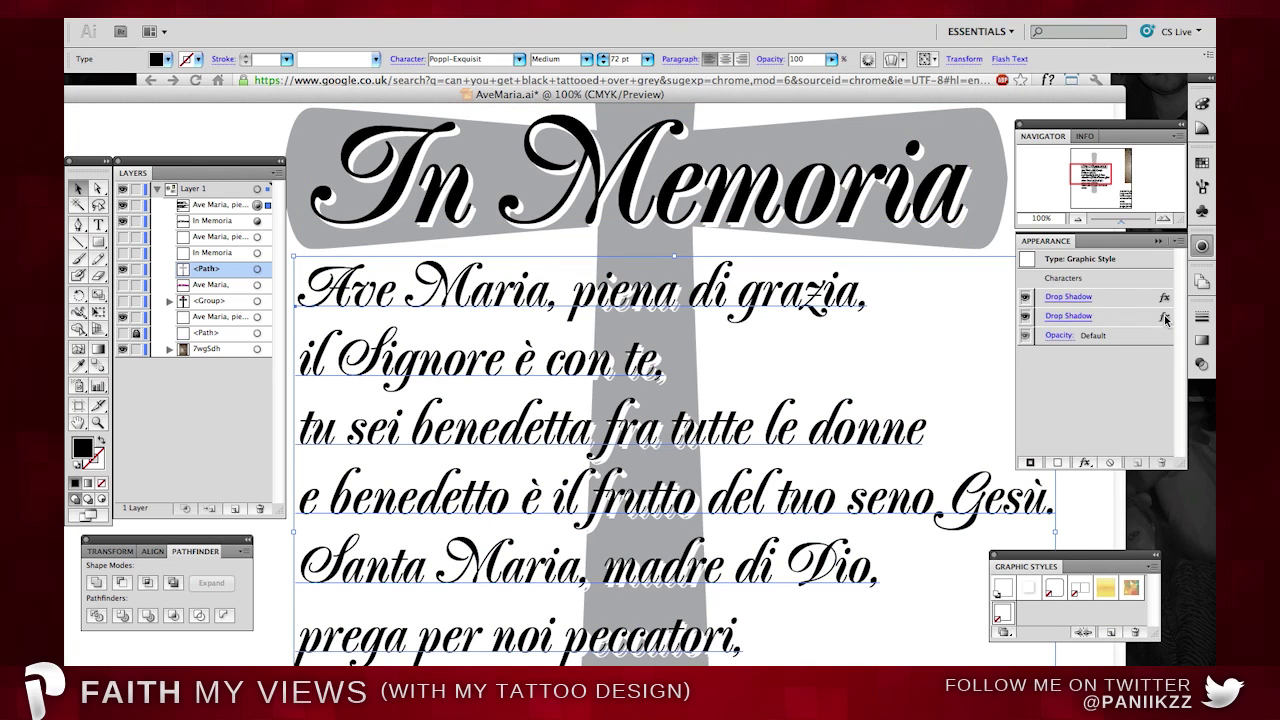
Set the prayer's second-listed drop shadow to 3 px X and 2 px Y offsets, and reduce both offsets of its first-listed shadow.
{"action": "left_click", "coordinate": [1164, 318]}
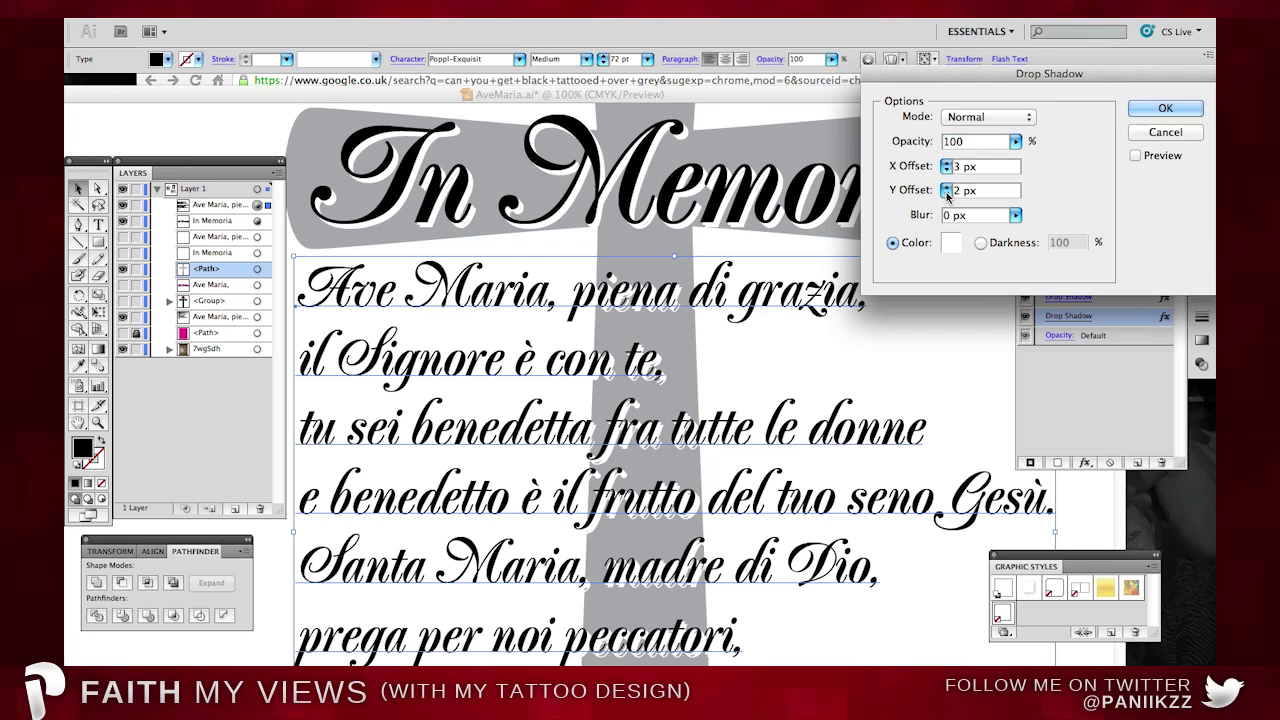
{"action": "key", "text": "Return"}
{"action": "left_click", "coordinate": [1164, 297]}
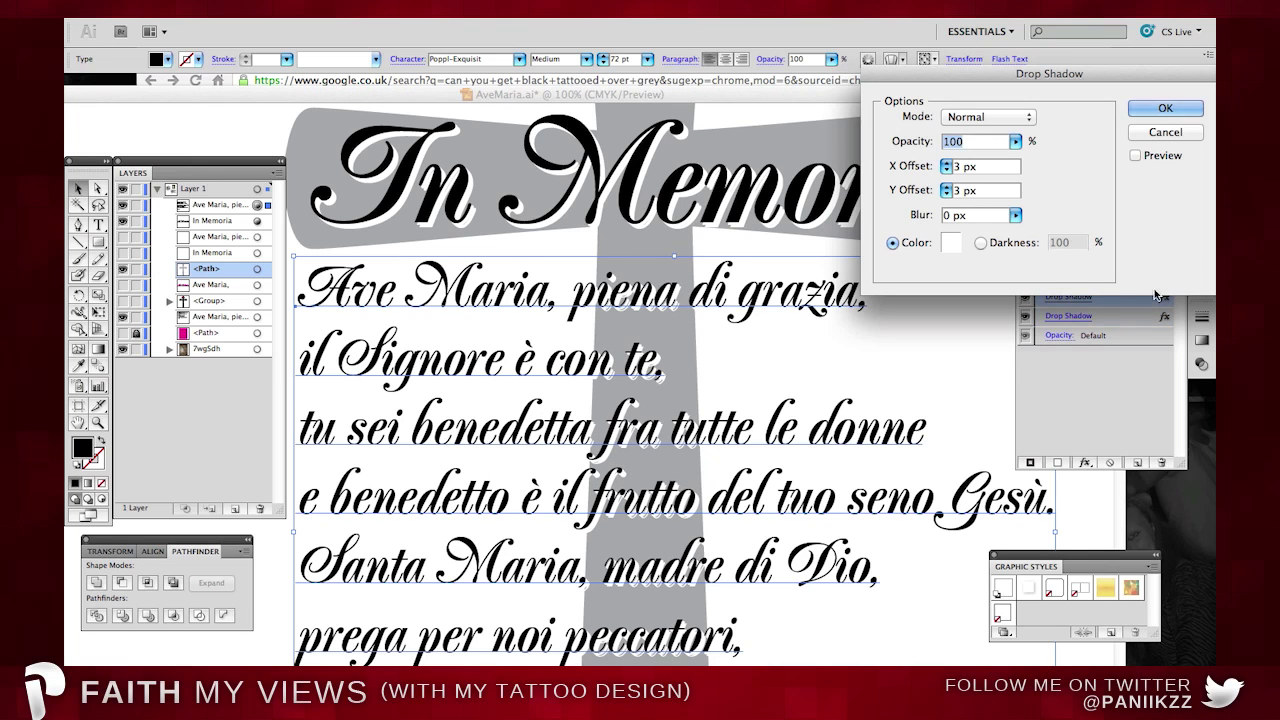
{"action": "left_click", "coordinate": [947, 170]}
{"action": "left_click", "coordinate": [947, 195]}
{"action": "left_click", "coordinate": [947, 195]}
{"action": "left_click", "coordinate": [1164, 109]}
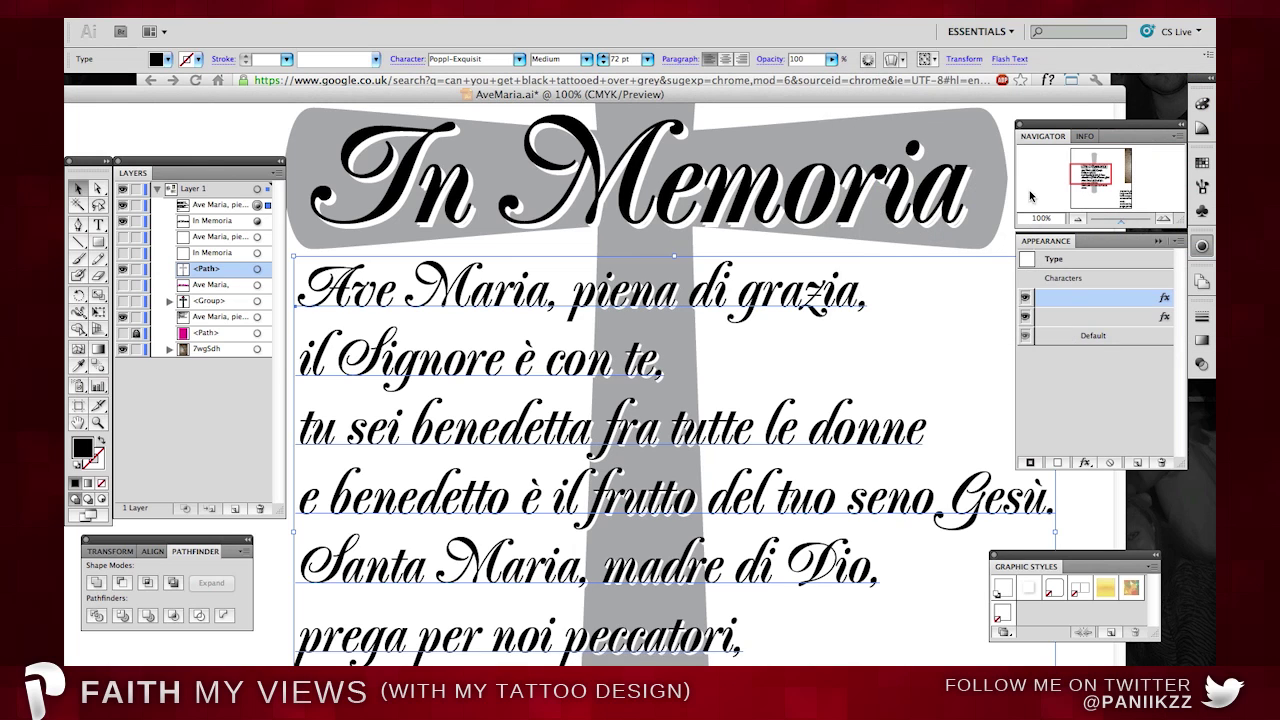
{"action": "left_click", "coordinate": [915, 268]}
Move the prayer down to leave more space beneath the In Memoria heading.
{"action": "key", "text": "super+minus"}
{"action": "scroll", "coordinate": [905, 215], "scroll_direction": "down", "scroll_amount": 2}
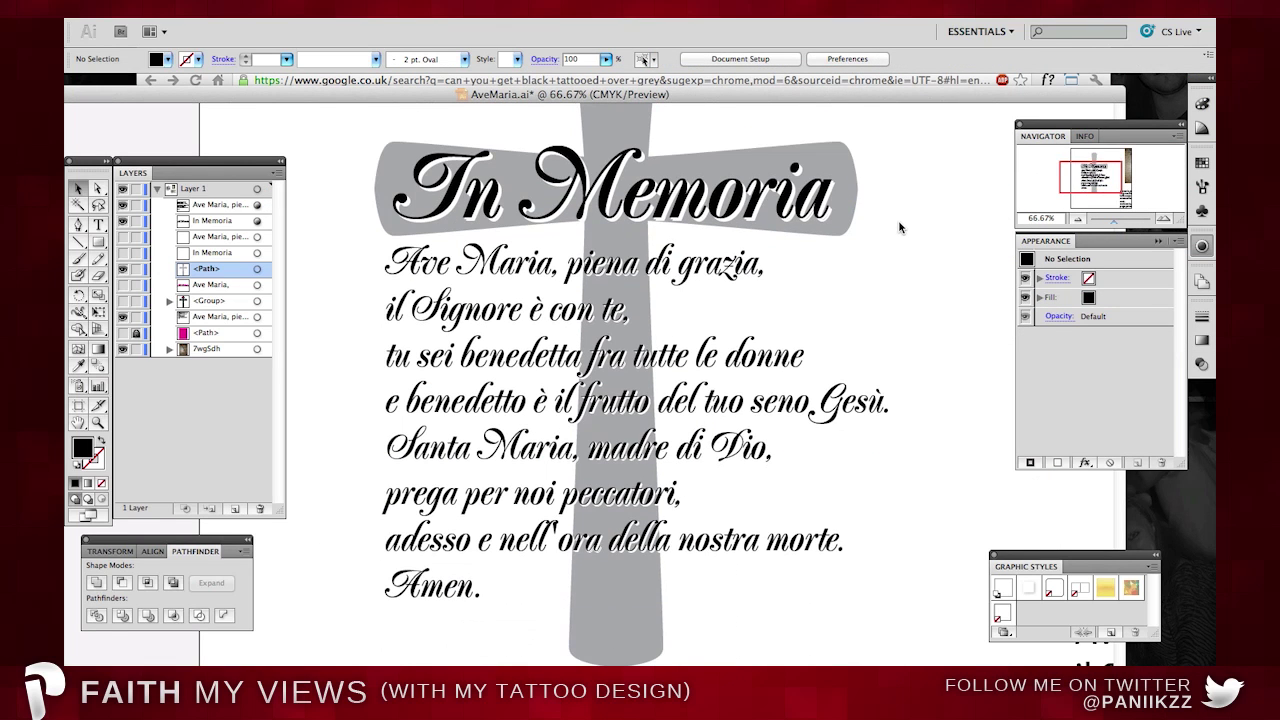
{"action": "left_click", "coordinate": [478, 241]}
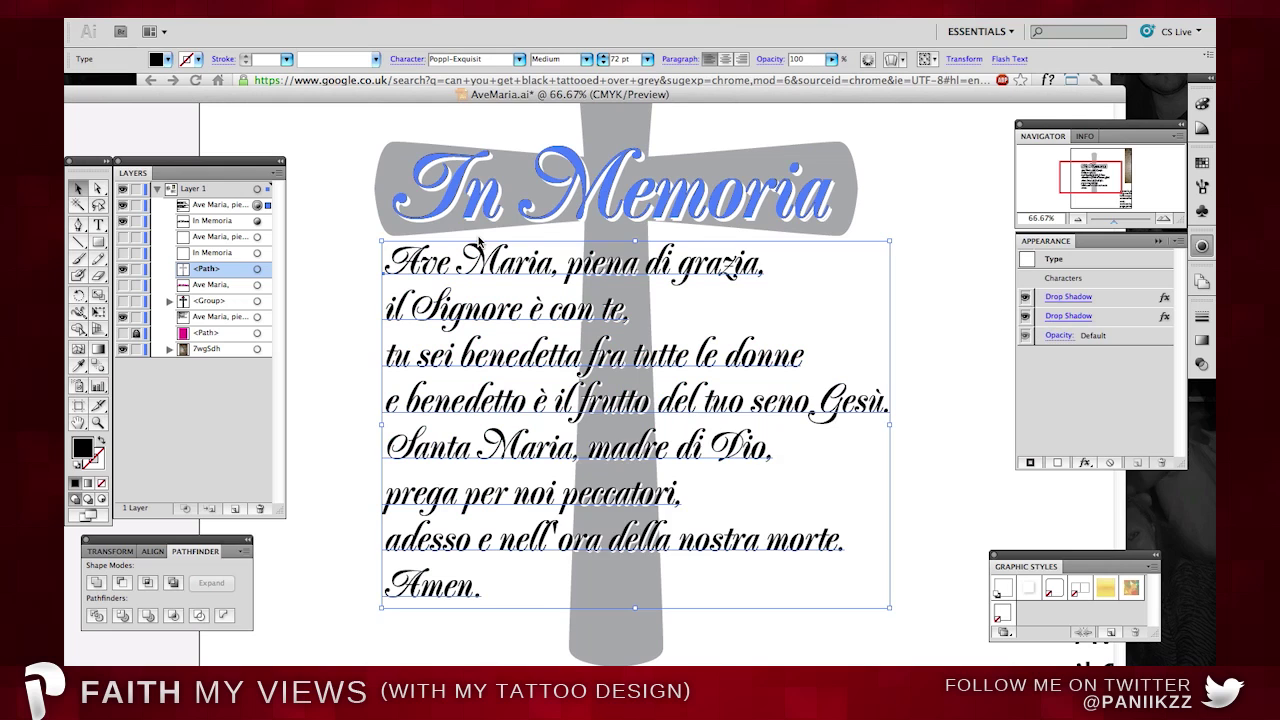
{"action": "key", "text": "shift+Down"}
{"action": "key", "text": "shift+Down"}
{"action": "key", "text": "shift+Down"}
{"action": "key", "text": "shift+Down"}
{"action": "left_click", "coordinate": [352, 345]}
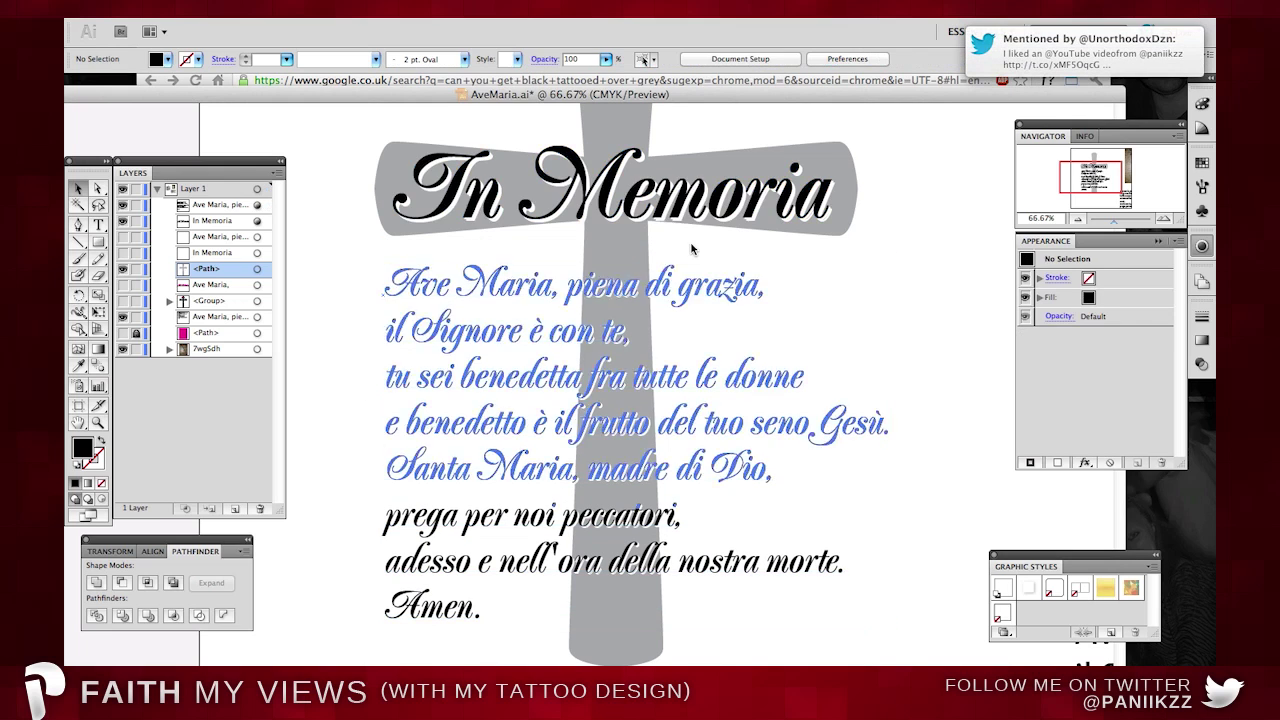
Try setting the whole prayer in Garamond BE Italic, and undo the font changes.
{"action": "double_click", "coordinate": [521, 301]}
{"action": "key", "text": "super+a"}
{"action": "left_click_drag", "start_coordinate": [496, 60], "coordinate": [405, 52]}
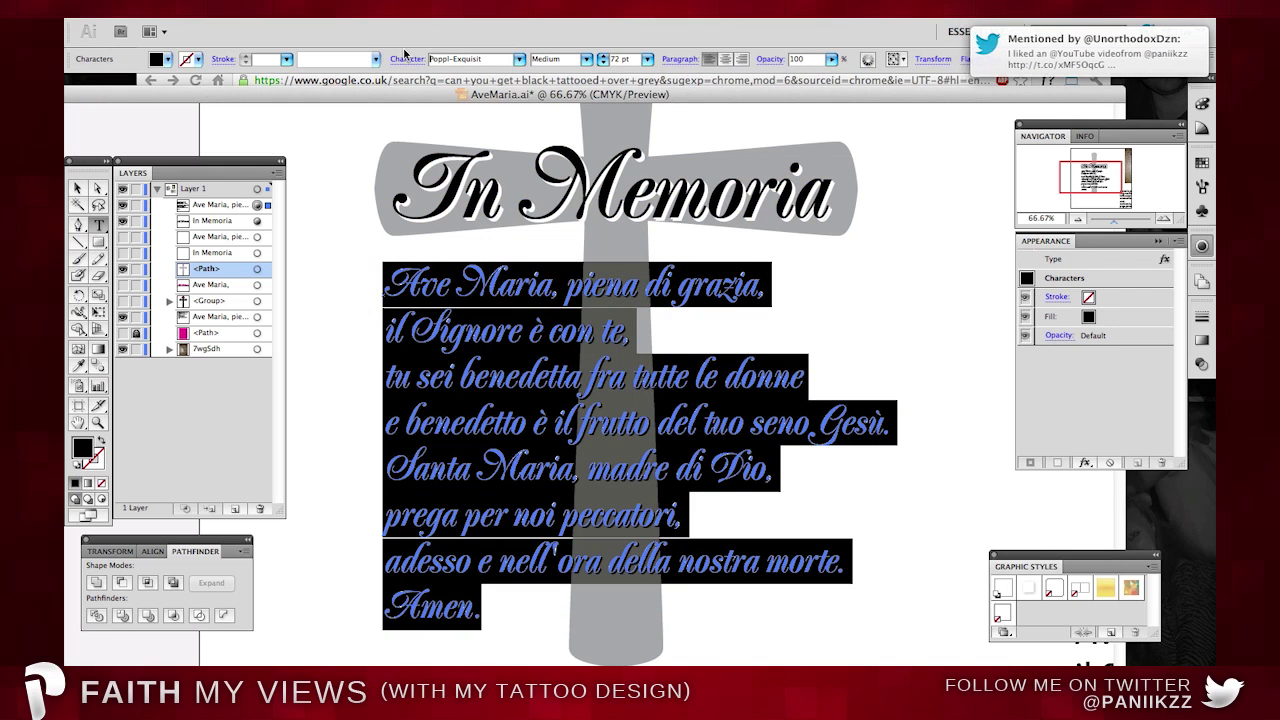
{"action": "type", "text": "Garamond BE"}
{"action": "key", "text": "Return"}
{"action": "left_click", "coordinate": [586, 59]}
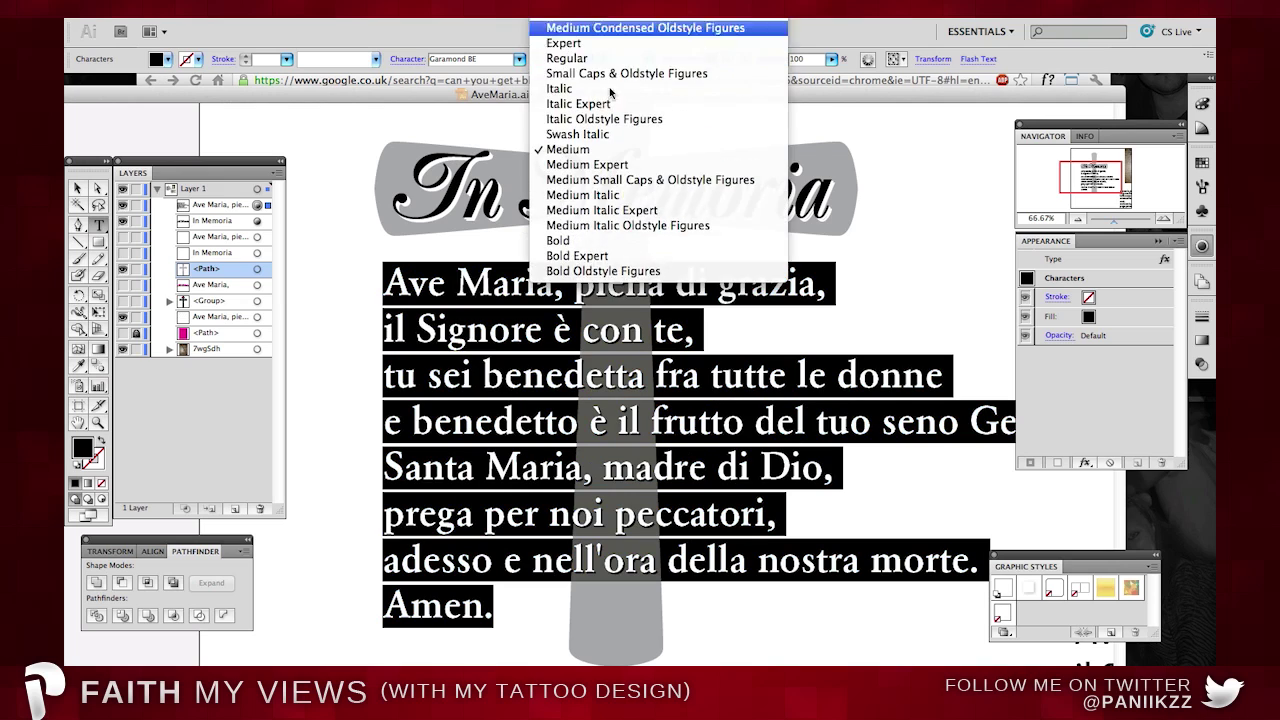
{"action": "left_click", "coordinate": [560, 88]}
{"action": "key", "text": "Escape"}
{"action": "key", "text": "ctrl+z"}
{"action": "key", "text": "ctrl+z"}
{"action": "left_click", "coordinate": [922, 234]}
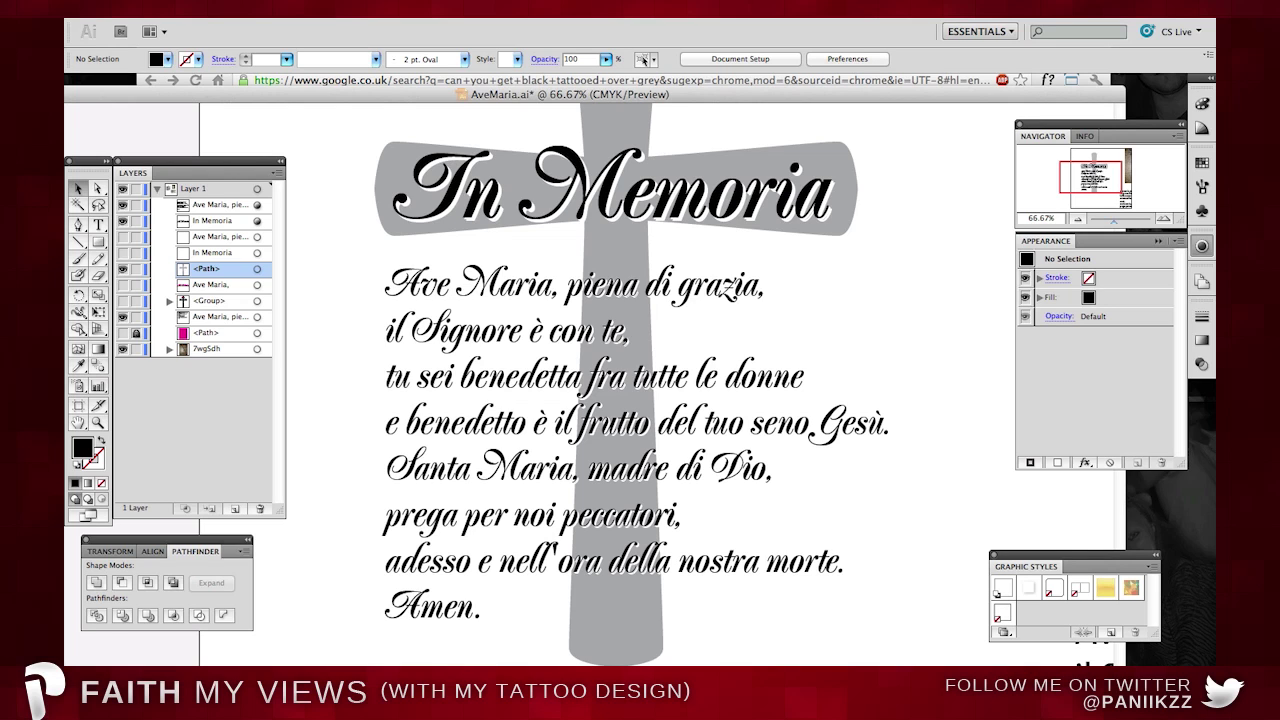
Recolour the flared cross behind the text with a lighter grey fill.
{"action": "left_click", "coordinate": [1078, 219]}
{"action": "left_click", "coordinate": [1080, 221]}
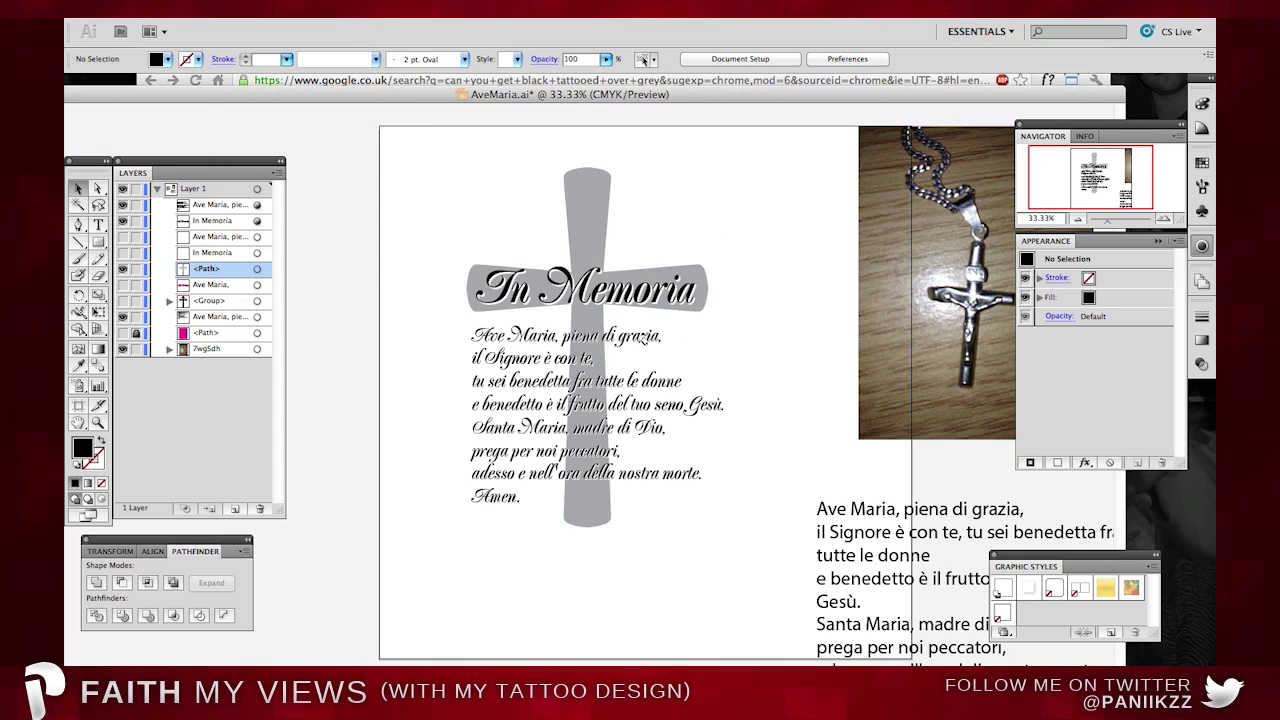
{"action": "left_click", "coordinate": [600, 190]}
{"action": "left_click", "coordinate": [168, 59]}
{"action": "left_click", "coordinate": [168, 111]}
{"action": "key", "text": "super+shift+a"}
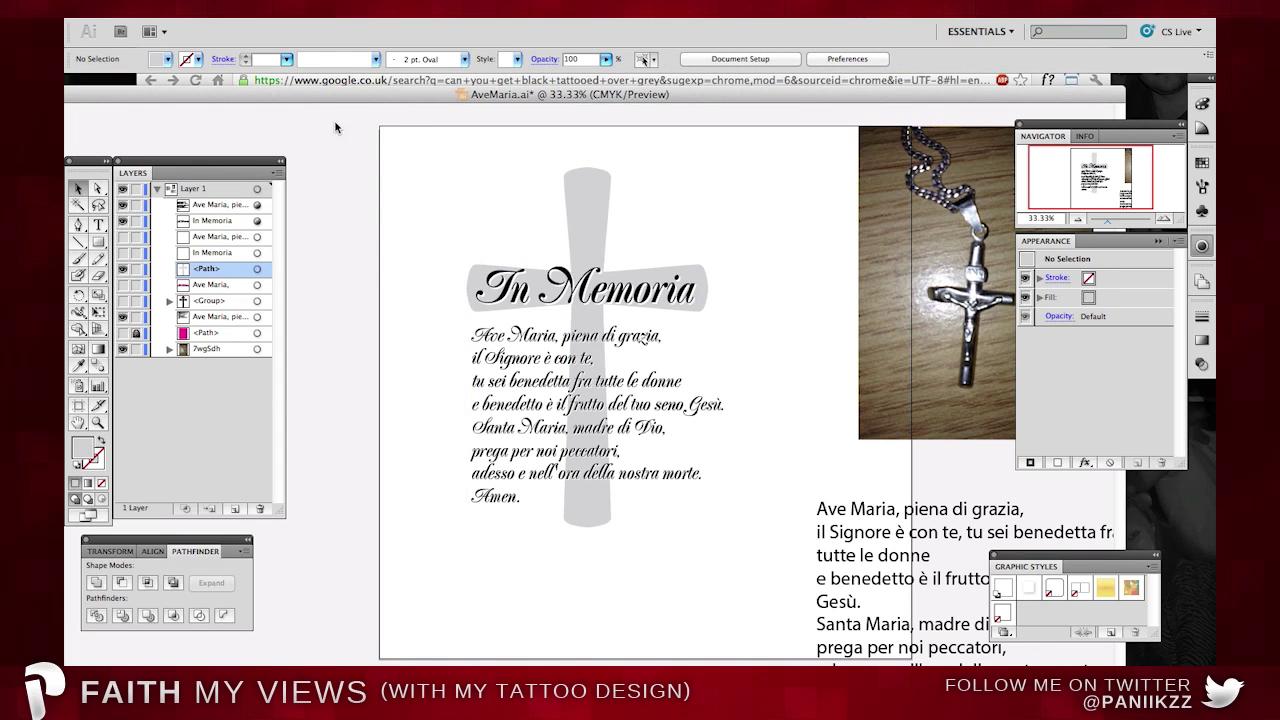
Replace the flared cross by hiding it, showing the INRI cross group and aligning its crossbar behind the In Memoria heading.
{"action": "left_click", "coordinate": [122, 300]}
{"action": "left_click", "coordinate": [122, 268]}
{"action": "left_click", "coordinate": [258, 300]}
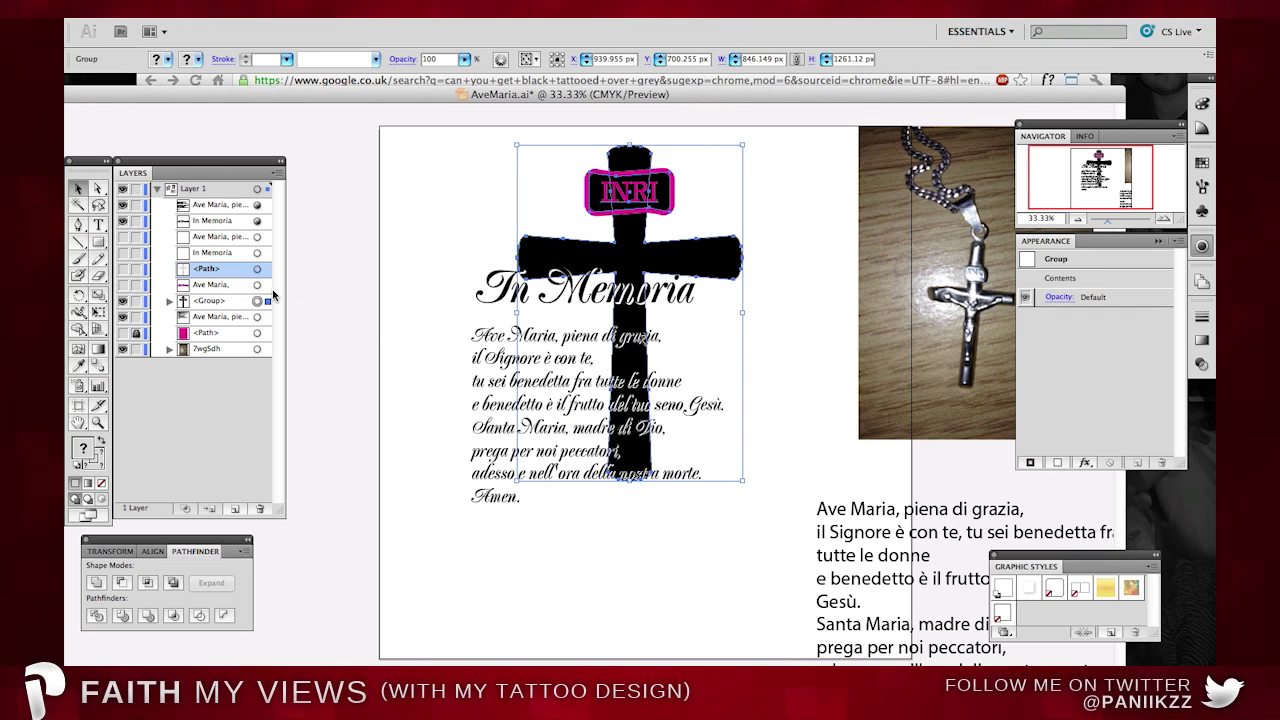
{"action": "left_click_drag", "start_coordinate": [627, 252], "coordinate": [580, 288]}
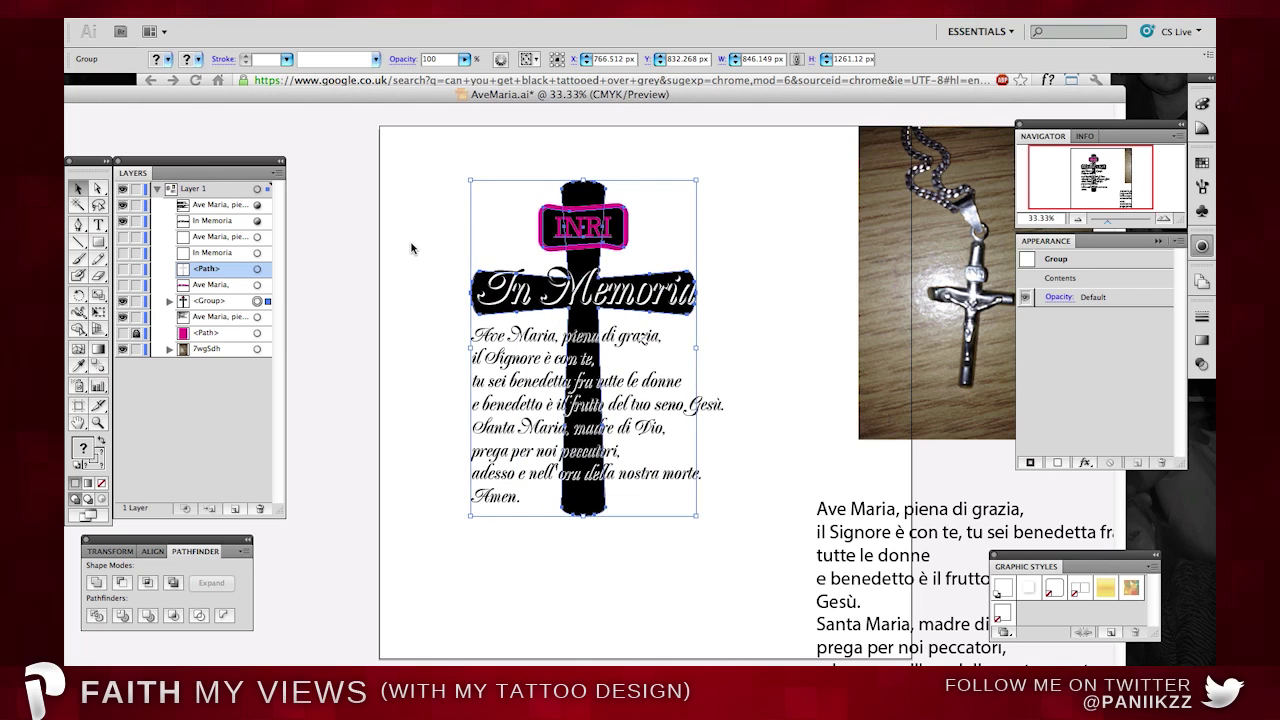
{"action": "left_click", "coordinate": [404, 250]}
{"action": "left_click", "coordinate": [572, 204]}
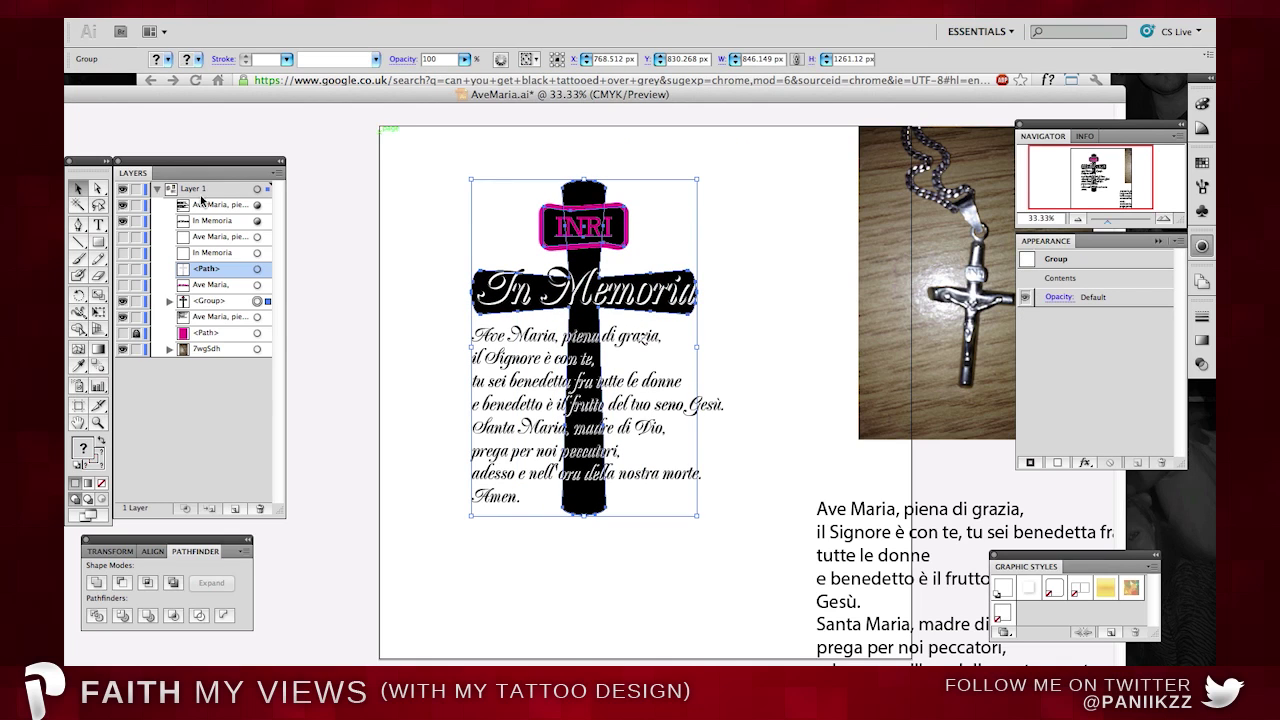
Fill the main cross path inside the INRI group with light grey (C=0 M=0 Y=0 K=20).
{"action": "left_click", "coordinate": [170, 300]}
{"action": "left_click", "coordinate": [270, 366]}
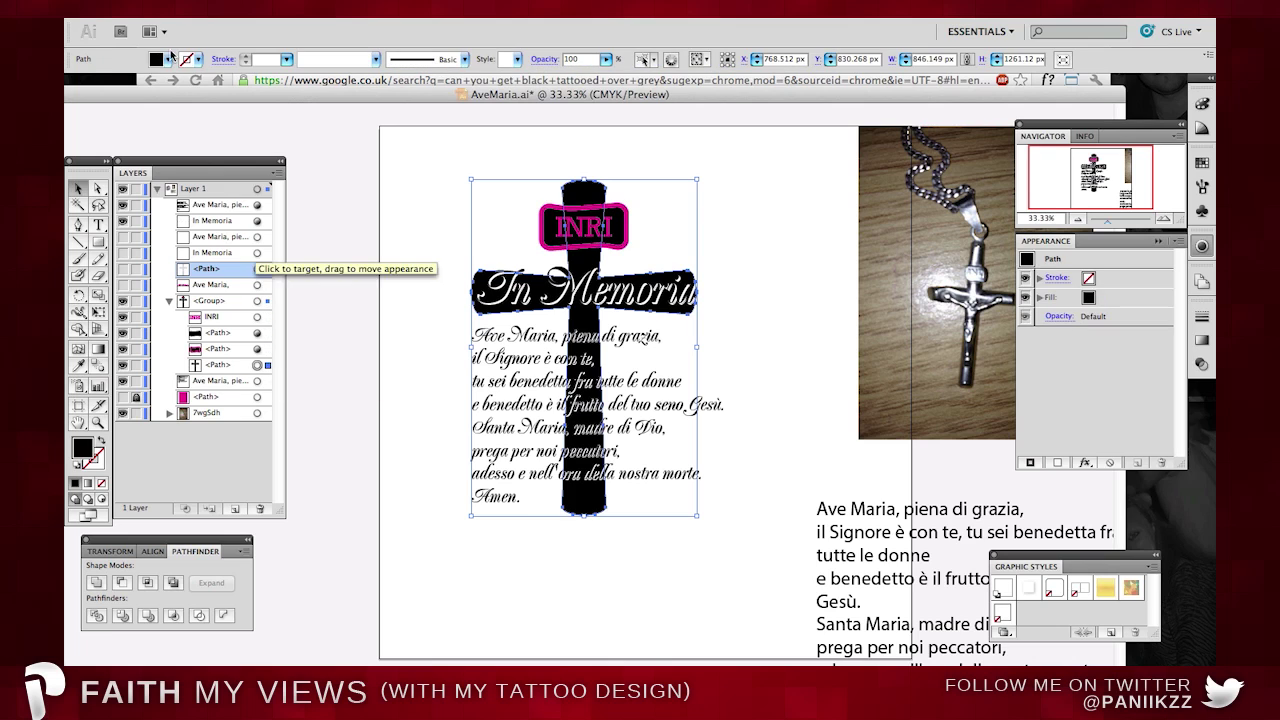
{"action": "left_click", "coordinate": [167, 59]}
{"action": "left_click", "coordinate": [171, 109]}
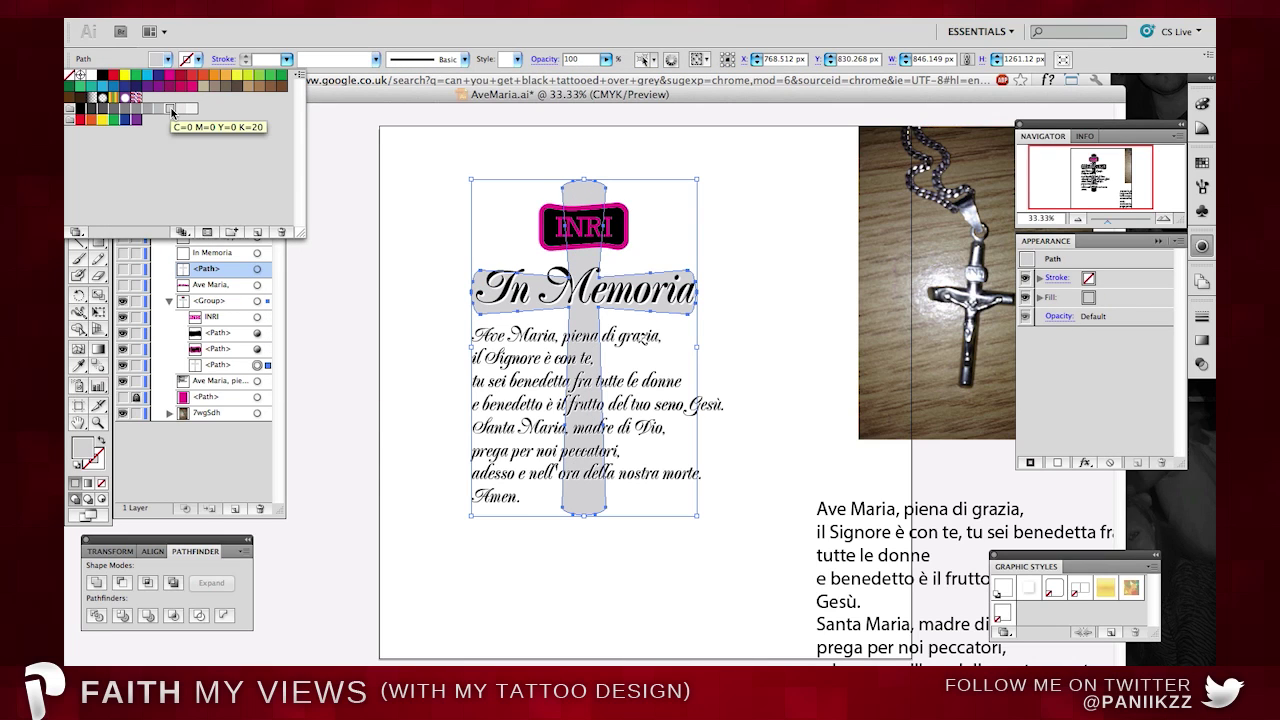
{"action": "left_click", "coordinate": [493, 181]}
Fill the black INRI plaque path inside the cross group with light grey.
{"action": "left_click", "coordinate": [544, 218]}
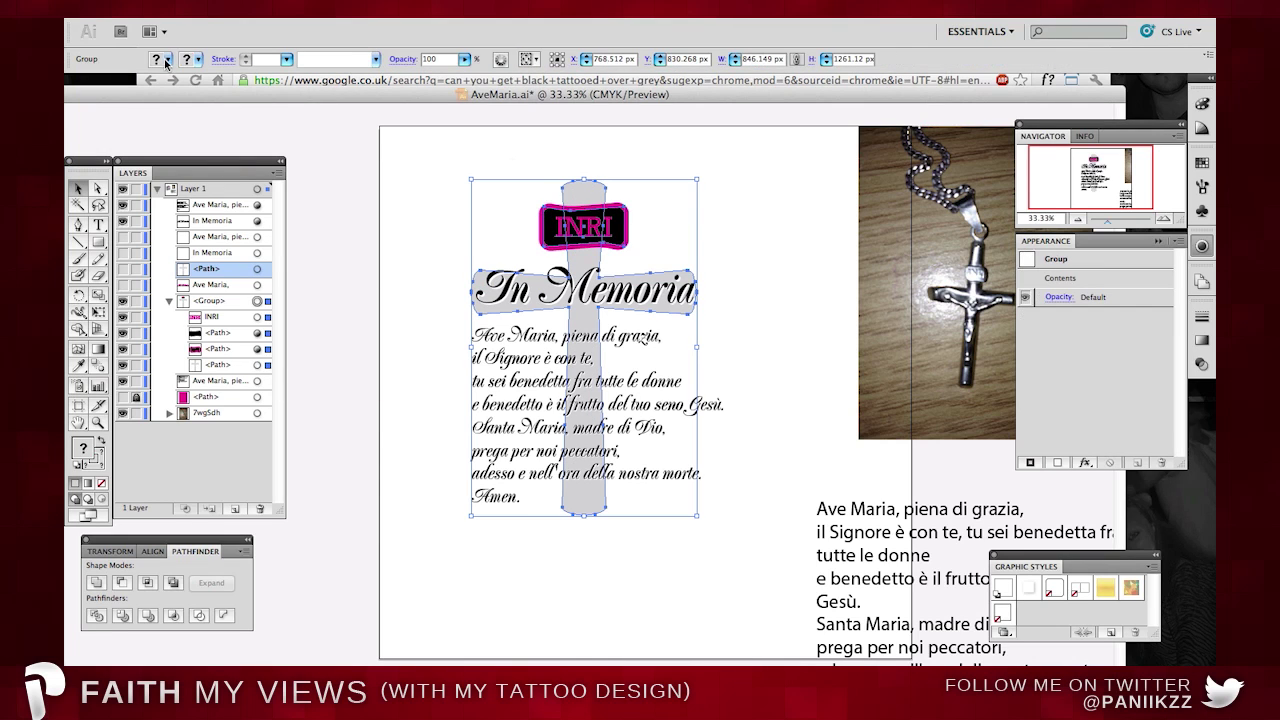
{"action": "left_click", "coordinate": [269, 333]}
{"action": "left_click", "coordinate": [167, 60]}
{"action": "left_click", "coordinate": [171, 110]}
{"action": "left_click", "coordinate": [181, 109]}
Change the magenta border path around the INRI plaque to a white stroke and adjust its weight.
{"action": "left_click", "coordinate": [257, 348]}
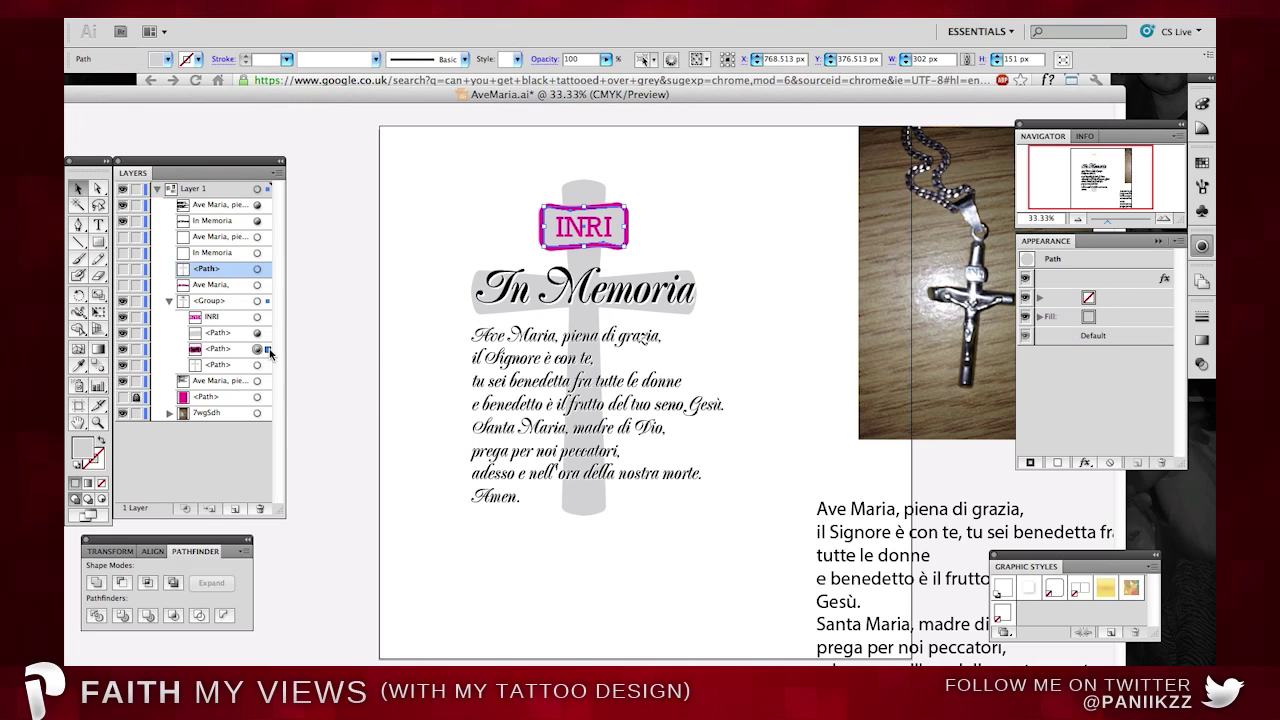
{"action": "left_click", "coordinate": [189, 60]}
{"action": "left_click", "coordinate": [70, 75]}
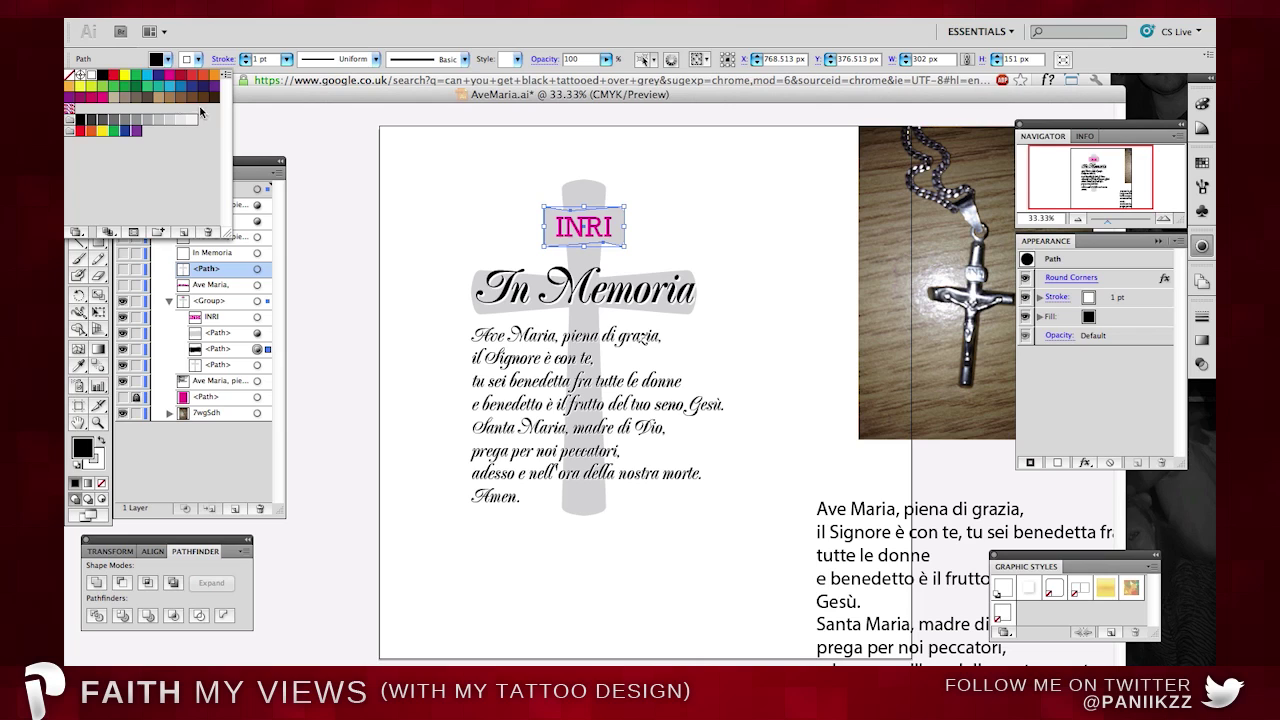
{"action": "left_click", "coordinate": [286, 61]}
{"action": "left_click", "coordinate": [286, 61]}
{"action": "left_click", "coordinate": [290, 220]}
{"action": "left_click", "coordinate": [430, 224]}
Fill the INRI lettering on the plaque with black.
{"action": "left_click", "coordinate": [558, 226]}
{"action": "left_click", "coordinate": [265, 316]}
{"action": "left_click", "coordinate": [167, 59]}
{"action": "left_click", "coordinate": [101, 78]}
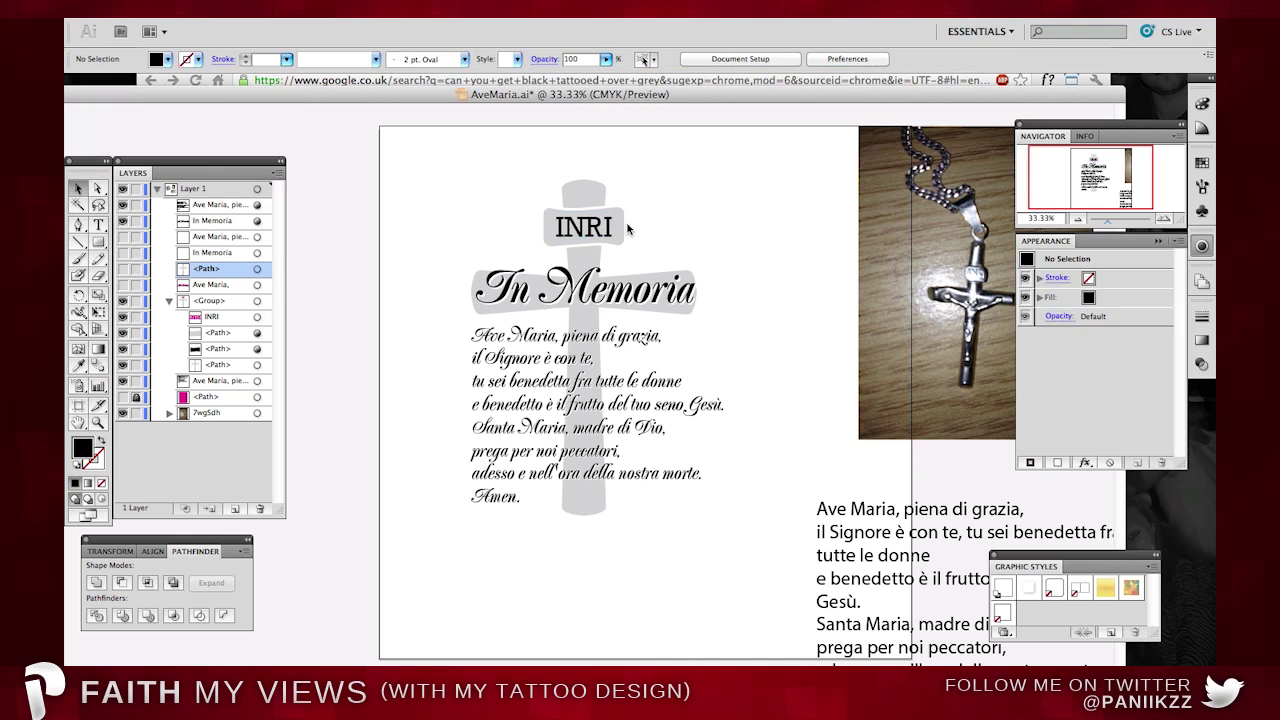
Recolour the INRI lettering white, leave the group's isolation mode and save the file.
{"action": "double_click", "coordinate": [560, 228]}
{"action": "left_click_drag", "start_coordinate": [559, 230], "coordinate": [617, 233]}
{"action": "left_click", "coordinate": [167, 59]}
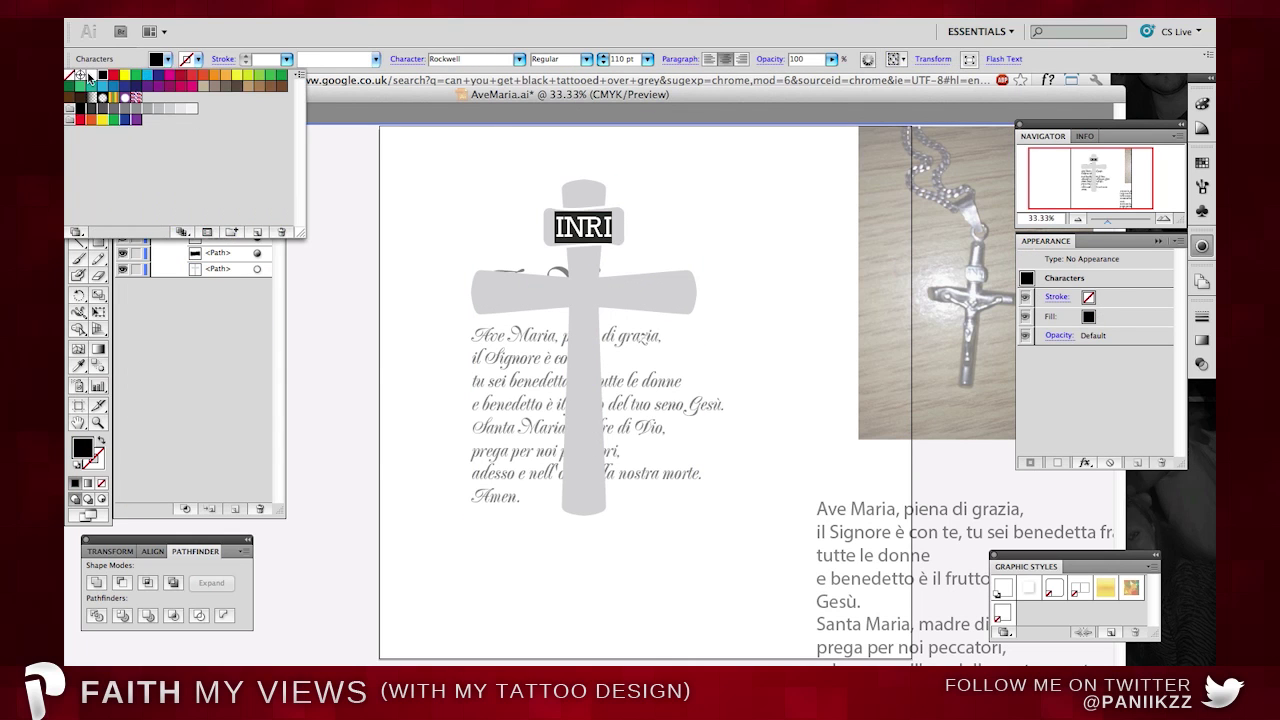
{"action": "left_click", "coordinate": [91, 78]}
{"action": "left_click", "coordinate": [490, 82]}
{"action": "left_click", "coordinate": [114, 131]}
{"action": "left_click", "coordinate": [78, 185]}
{"action": "left_click", "coordinate": [96, 112]}
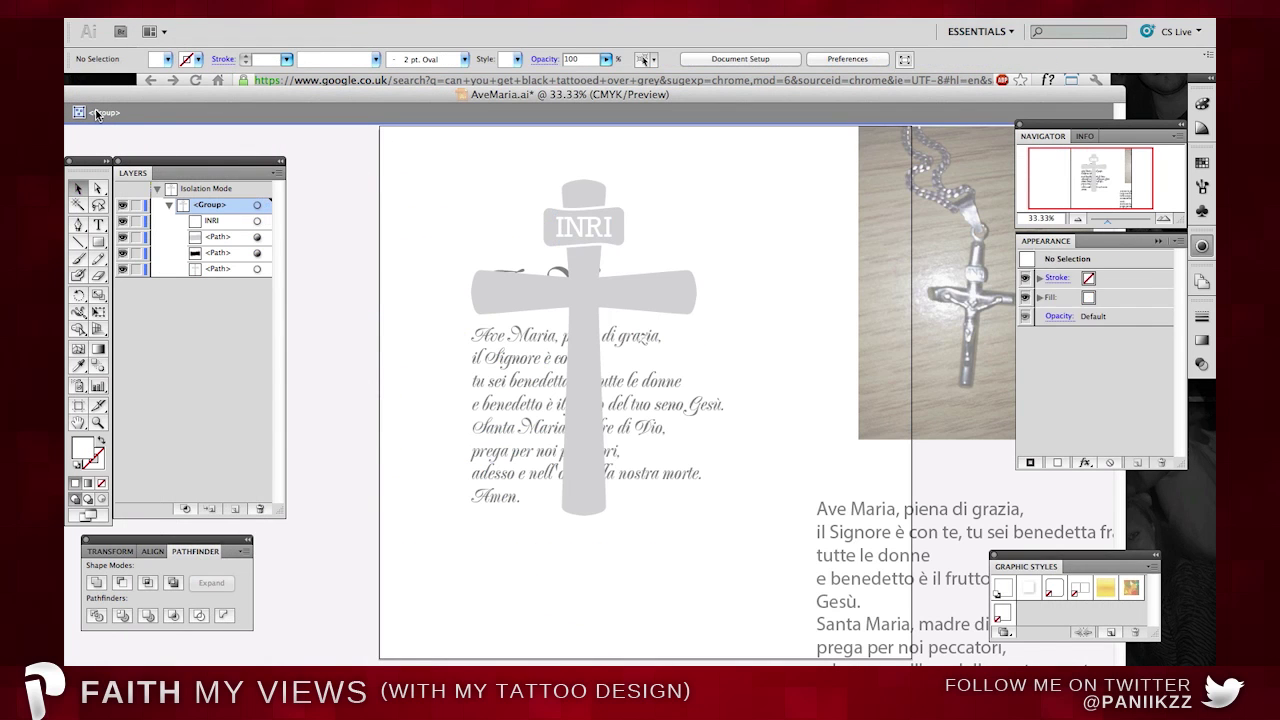
{"action": "key", "text": "super+s"}
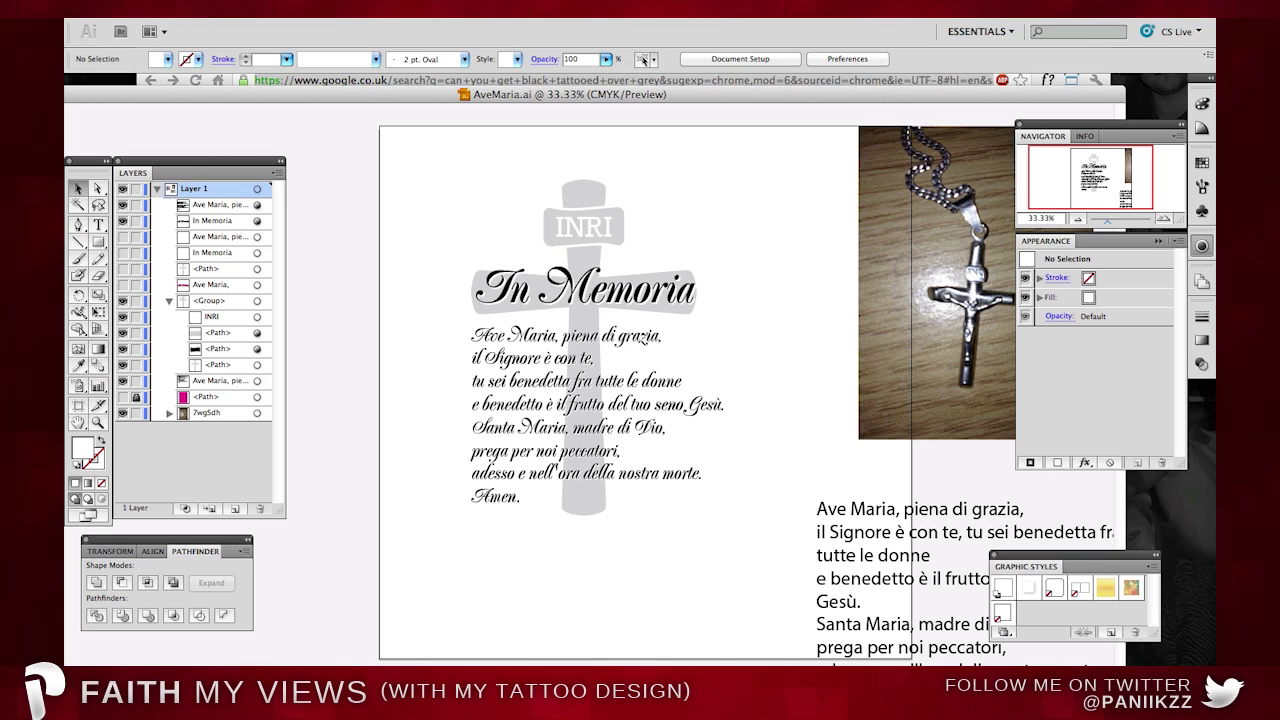
Nudge the prayer slightly further down below the crossbar and save the document.
{"action": "left_click", "coordinate": [676, 364]}
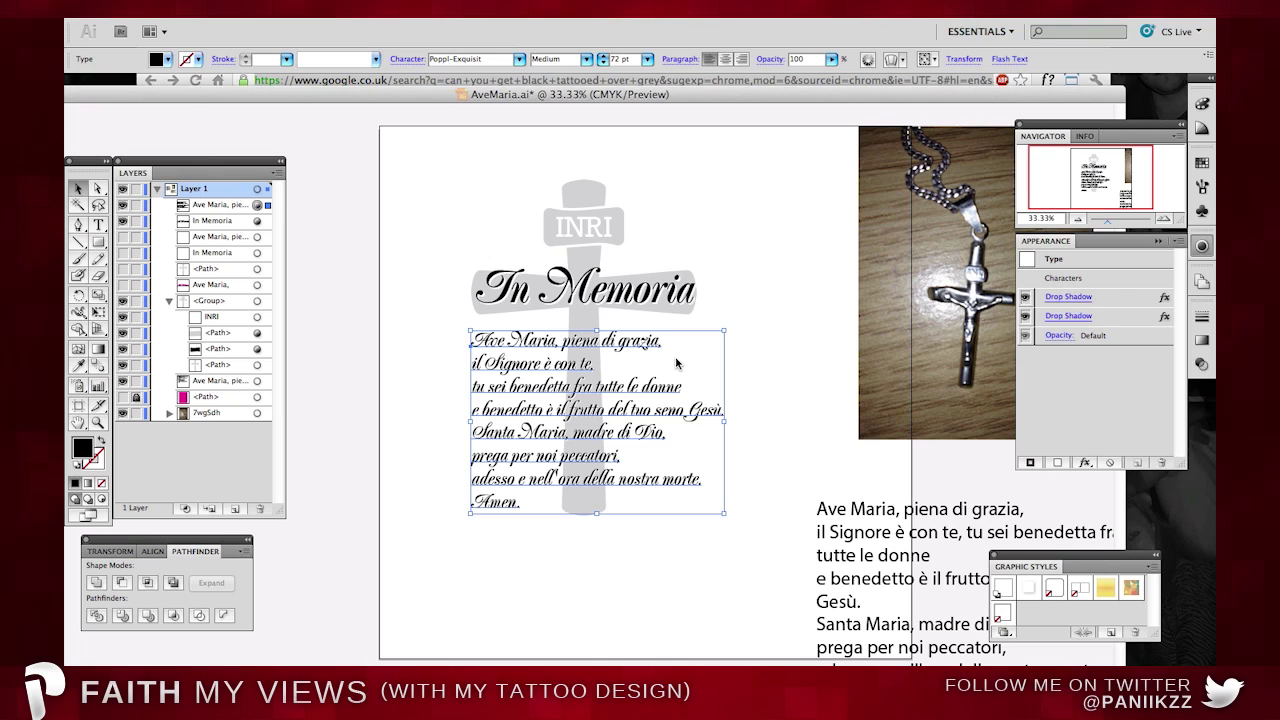
{"action": "left_click", "coordinate": [669, 223]}
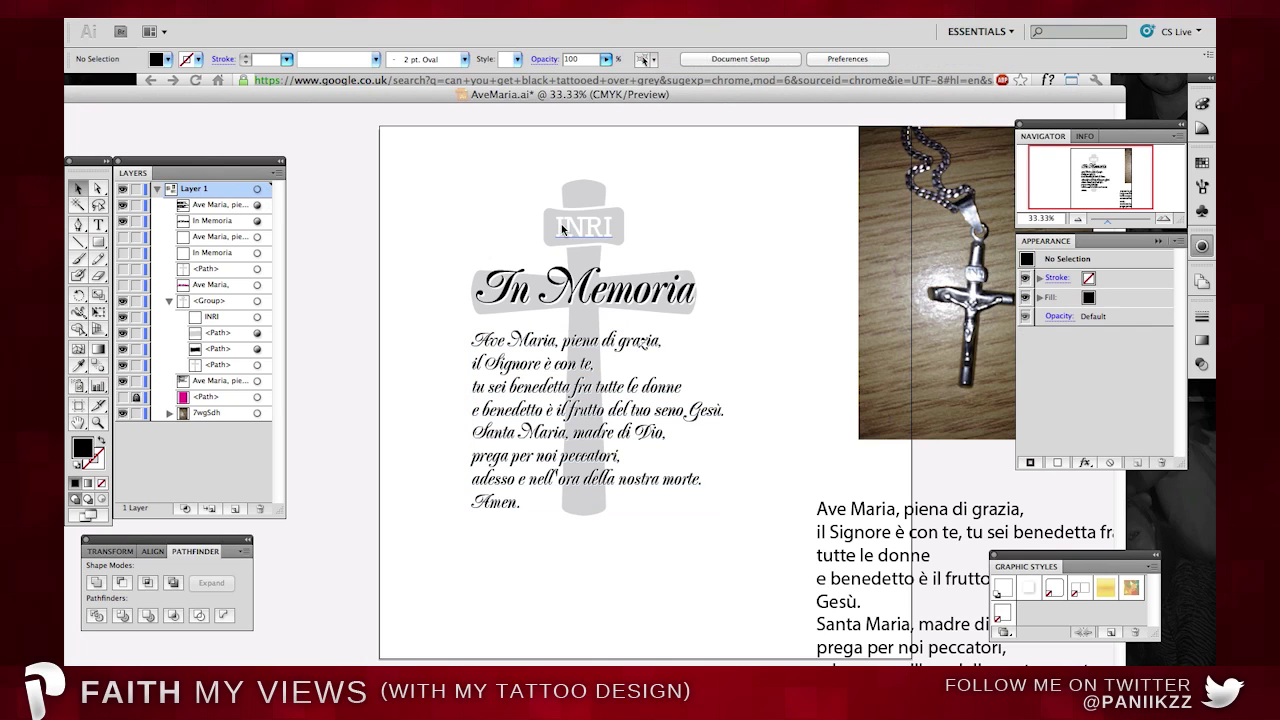
{"action": "key", "text": "super+s"}
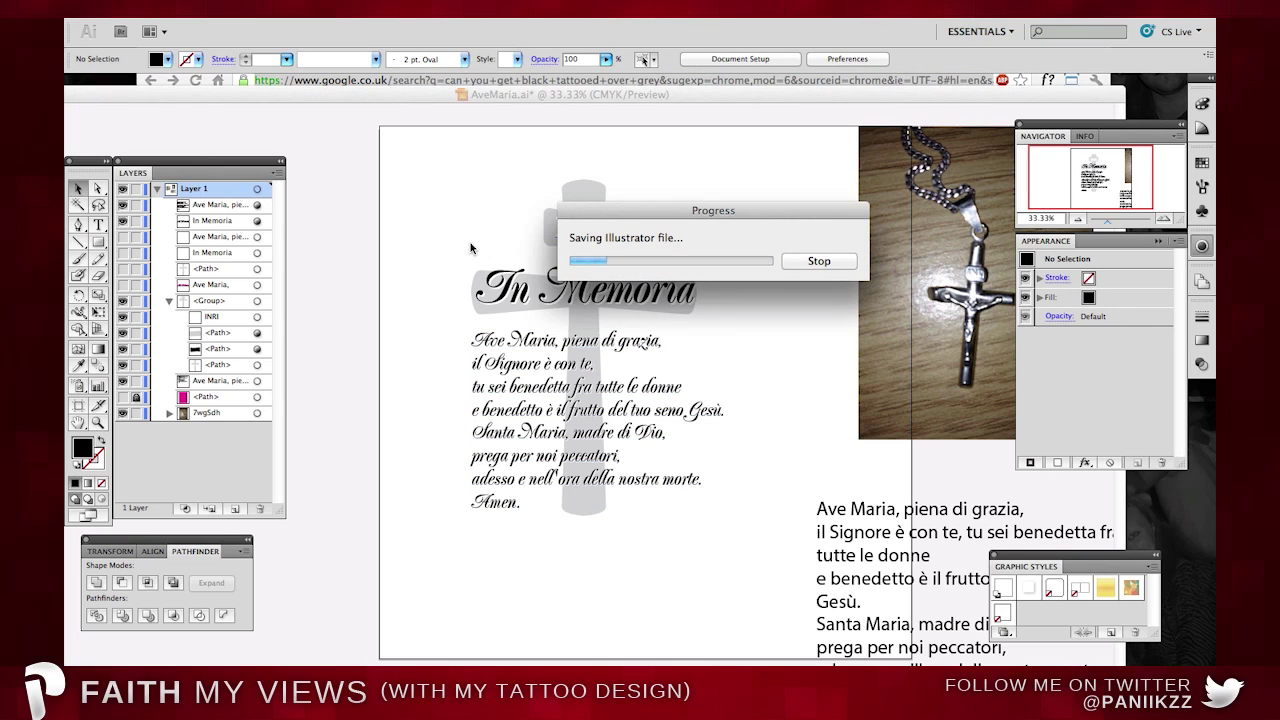